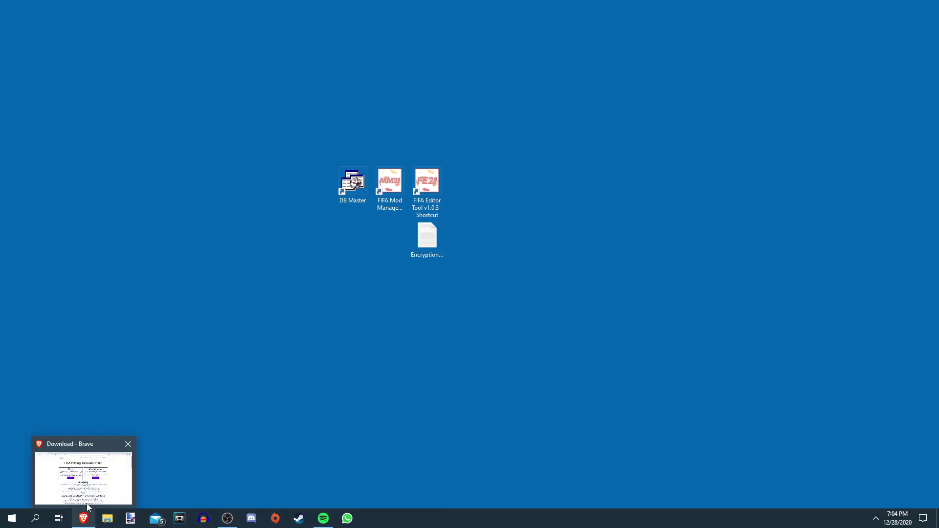
Switch to the Brave browser and examine the FIFA Editing Toolsuite v1.0.4 download page and its changelog
left_click(87, 506)
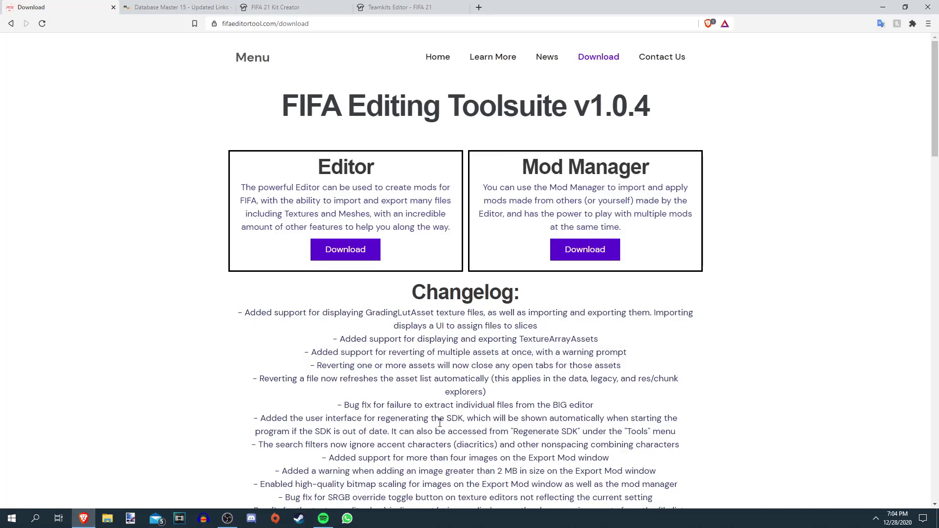
left_click_drag(248, 109, 688, 119)
left_click_drag(314, 24, 221, 24)
left_click(201, 143)
scroll(201, 142, "down", 3)
scroll(556, 251, "down", 5)
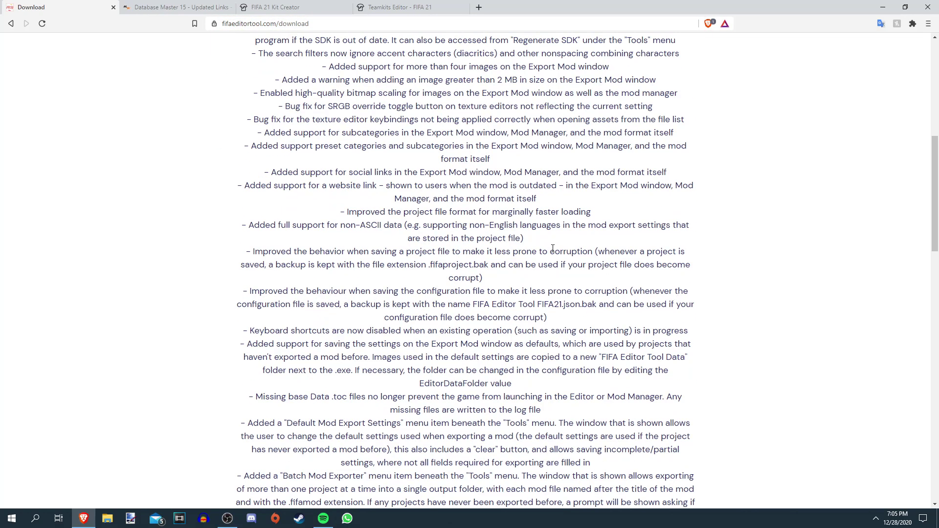
scroll(556, 250, "up", 10)
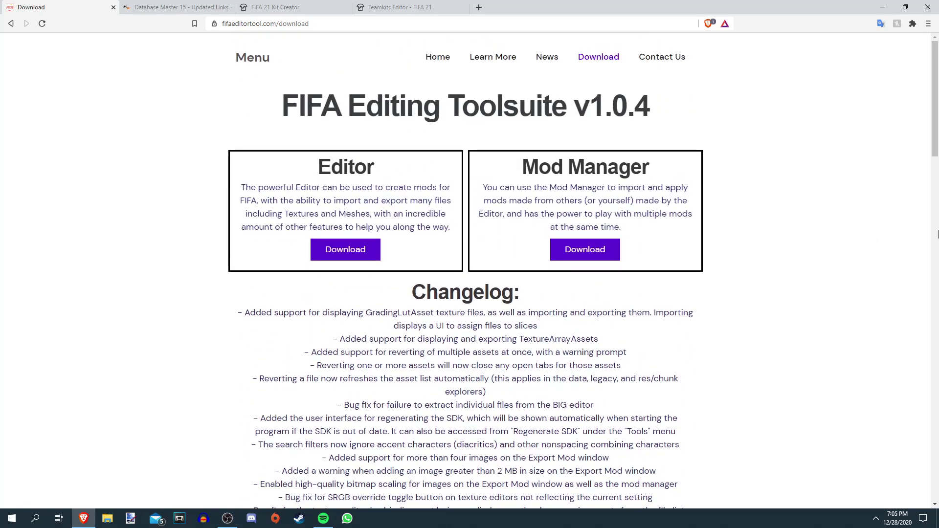
Examine the Editor and Mod Manager download sections of the FIFA Editing Toolsuite page
left_click_drag(514, 170, 690, 166)
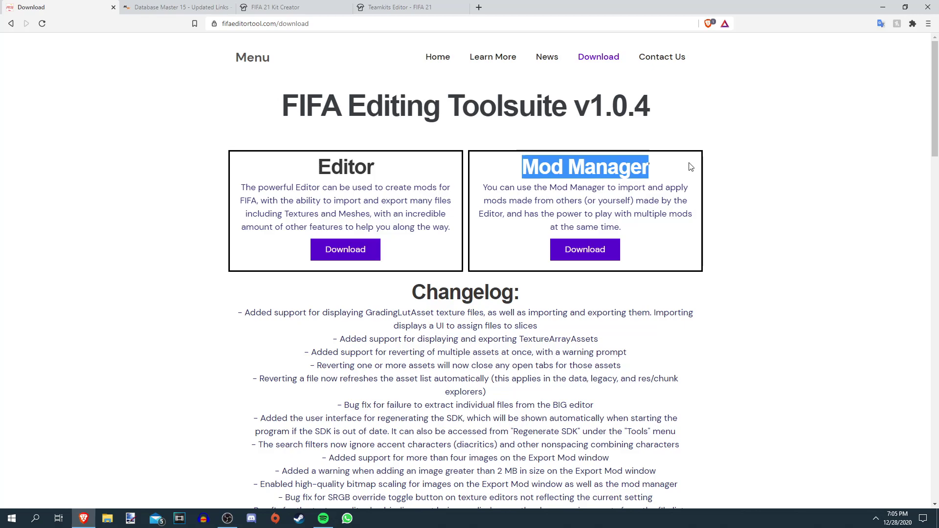
left_click(778, 175)
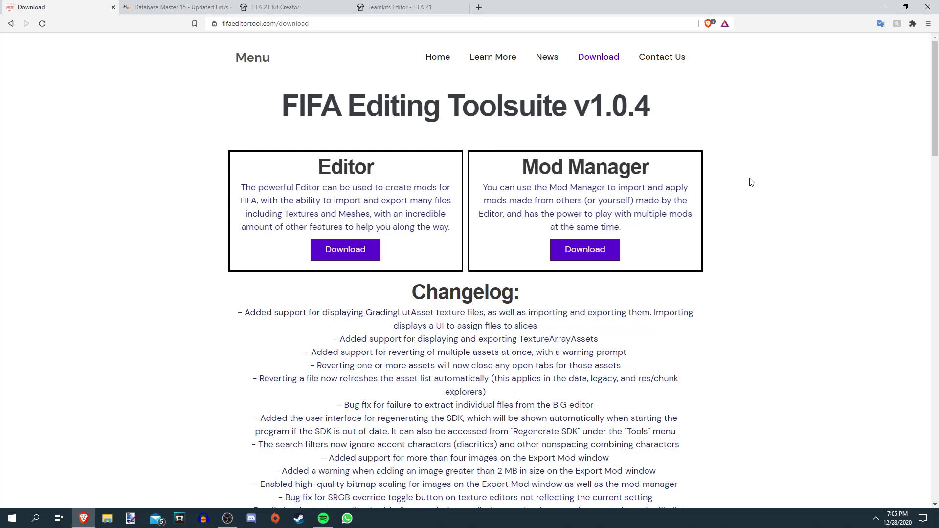
left_click_drag(382, 168, 300, 162)
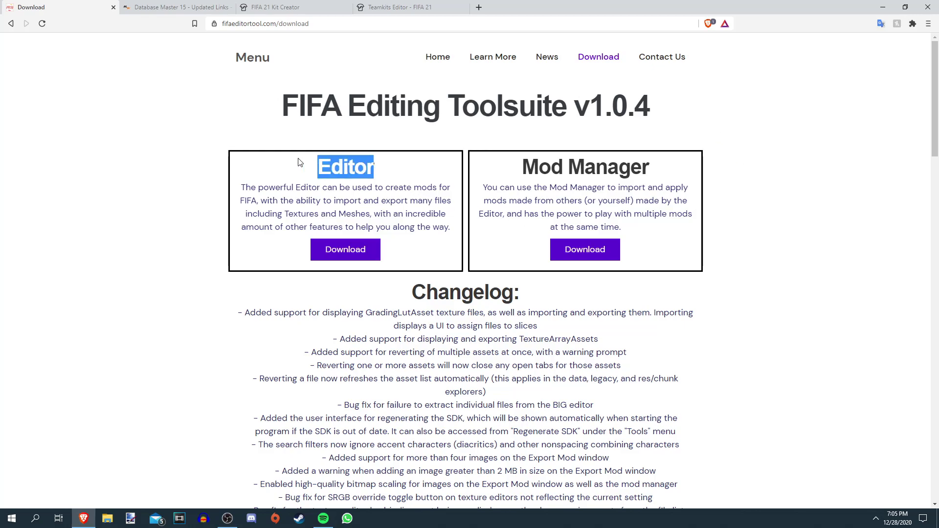
left_click_drag(666, 165, 512, 168)
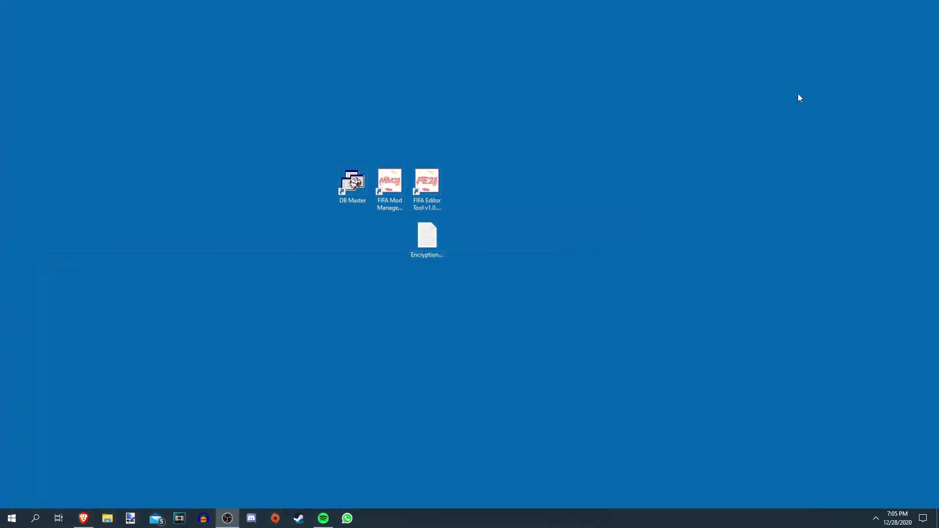
Open the EncryptionKey file from the desktop in Notepad, look through its contents, and close it
double_click(440, 249)
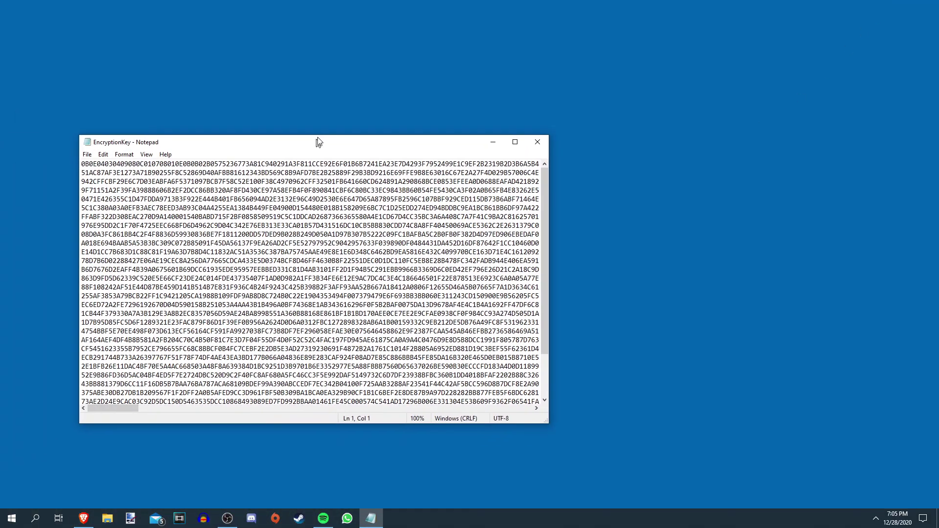
left_click_drag(314, 142, 389, 1)
scroll(399, 157, "right", 5)
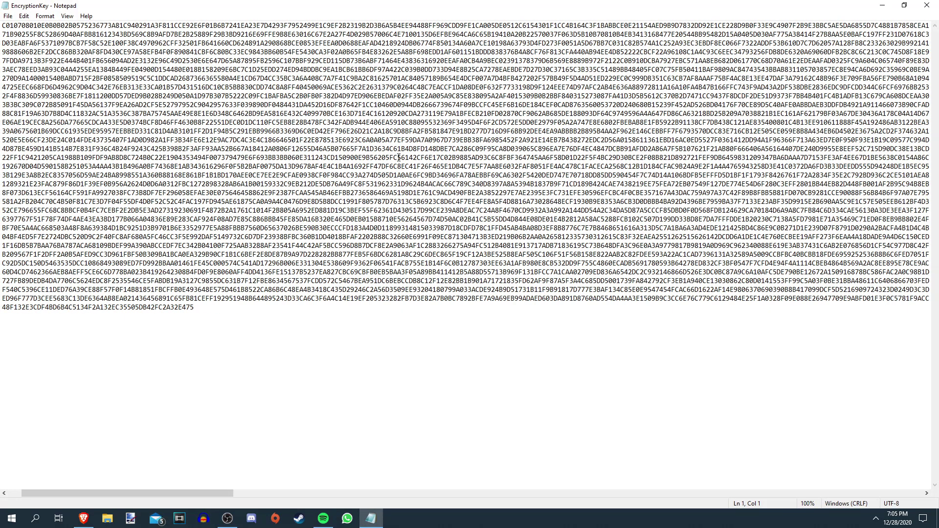
scroll(399, 157, "right", 3)
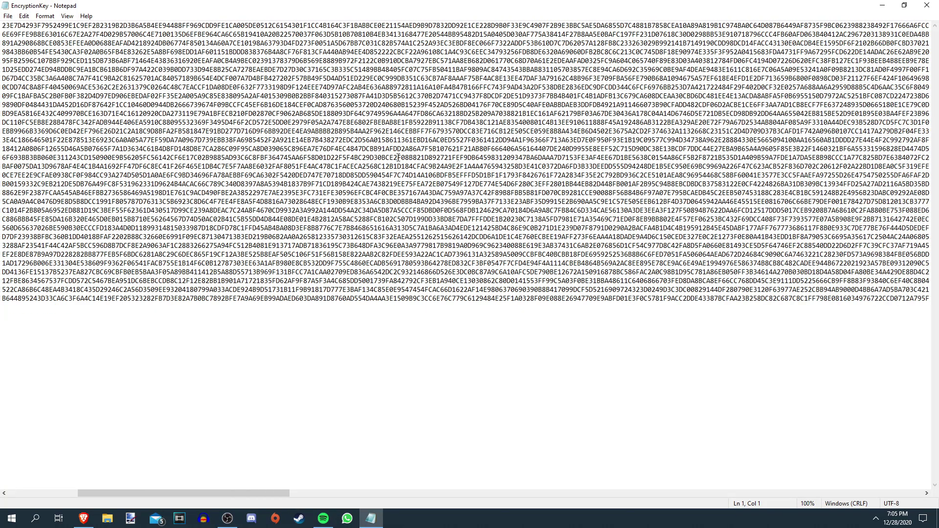
left_click_drag(284, 495, 236, 461)
left_click(236, 462)
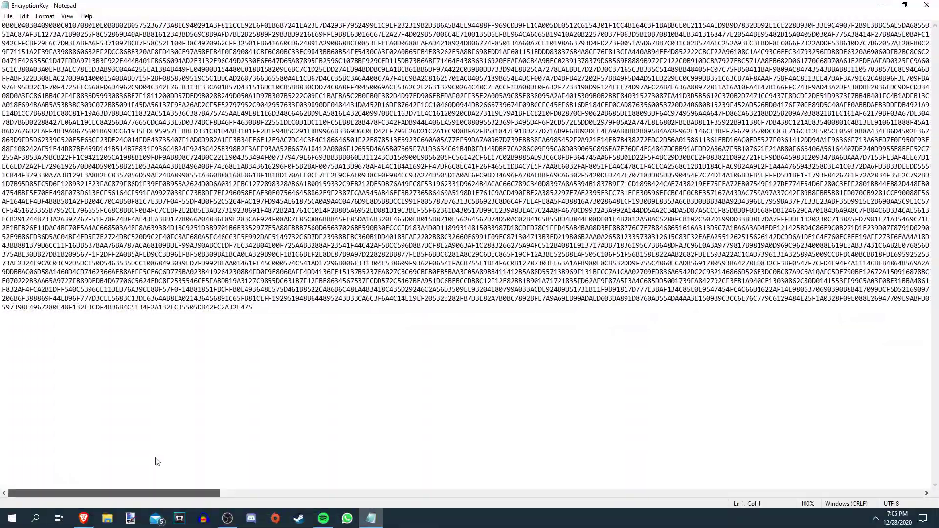
left_click(927, 6)
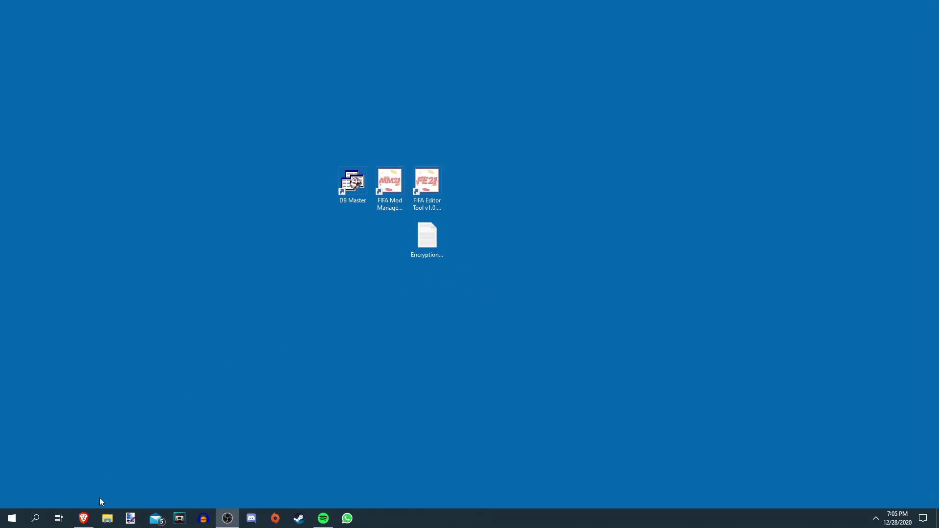
Return to Brave and look through the Database Master 15 - Updated Links page down to its download options
left_click(84, 519)
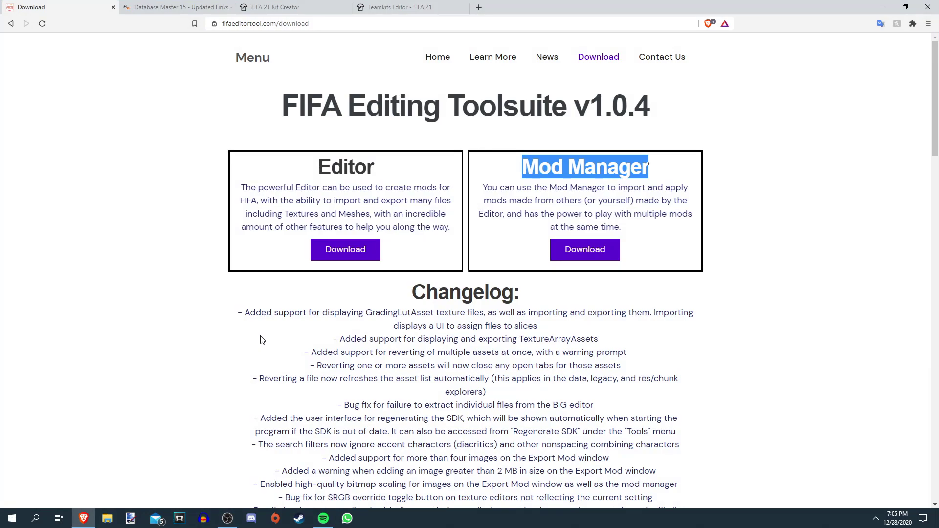
left_click(188, 5)
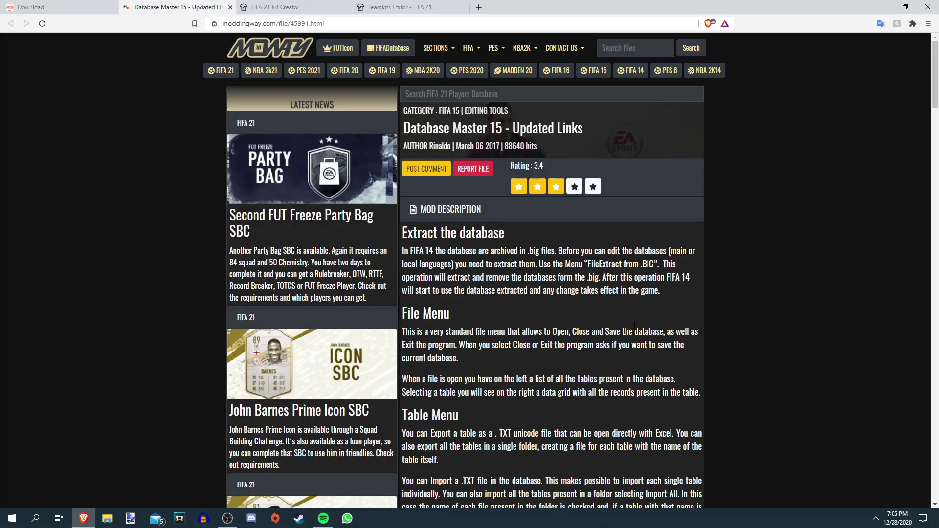
scroll(554, 215, "down", 1)
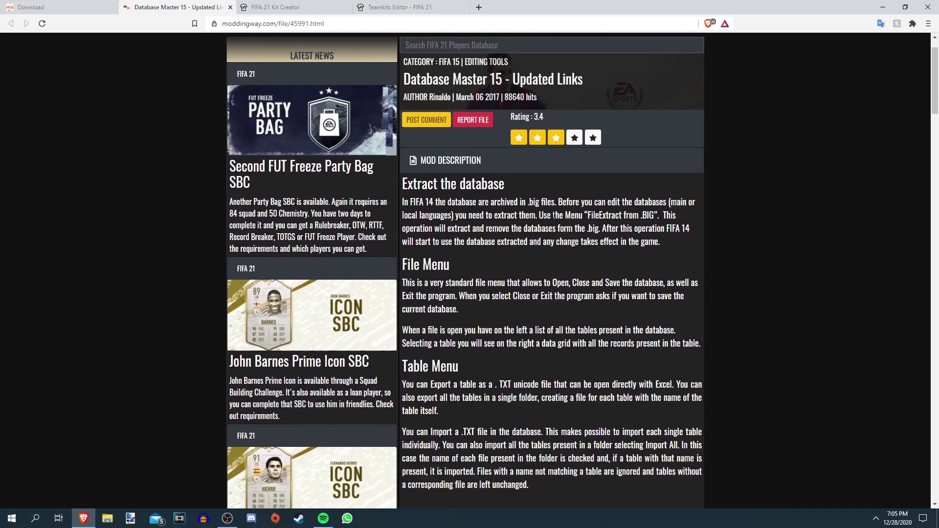
scroll(555, 216, "down", 20)
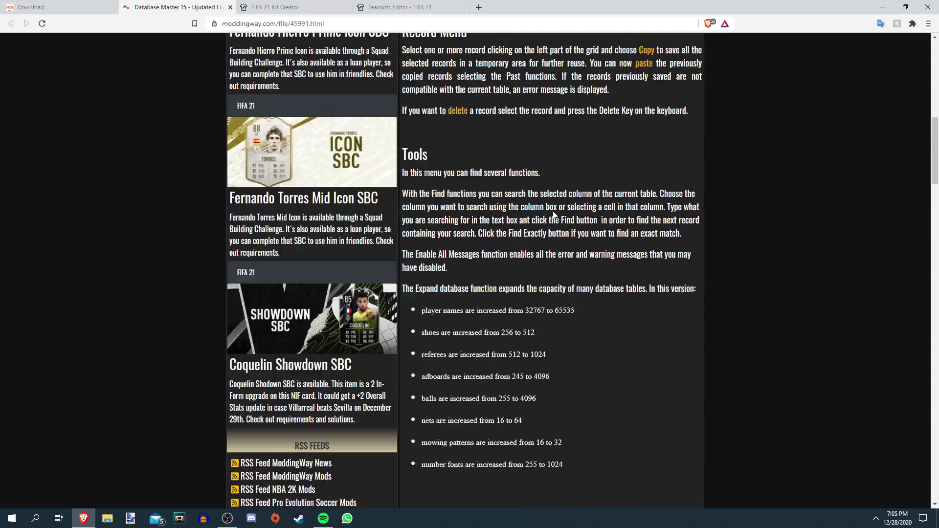
scroll(554, 215, "down", 20)
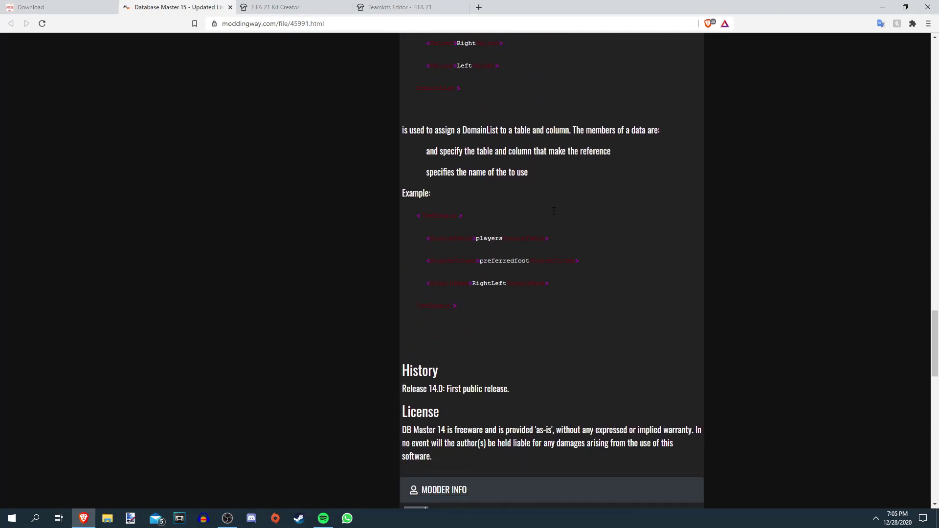
scroll(555, 215, "down", 1)
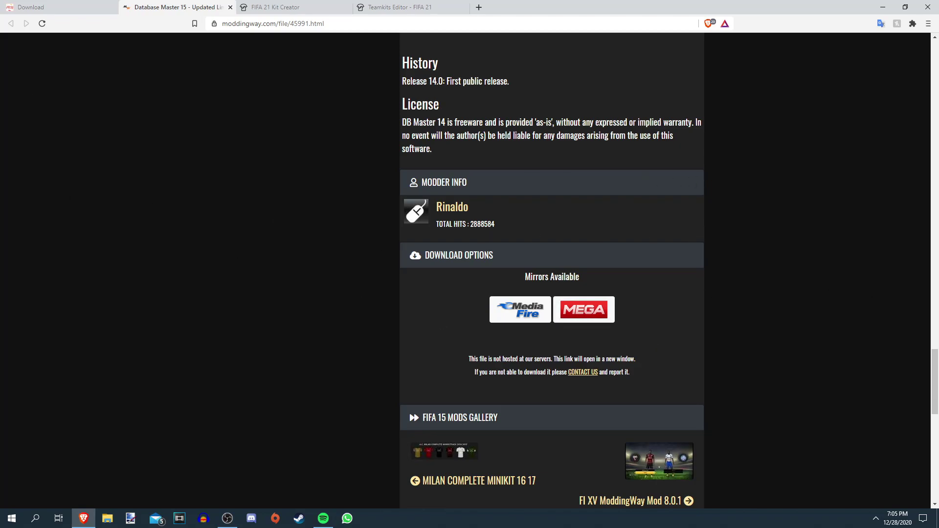
Minimize the browser and check the DB Master, FIFA Mod Manager and FIFA Editor Tool shortcuts on the desktop
left_click(890, 5)
left_click_drag(493, 139, 318, 203)
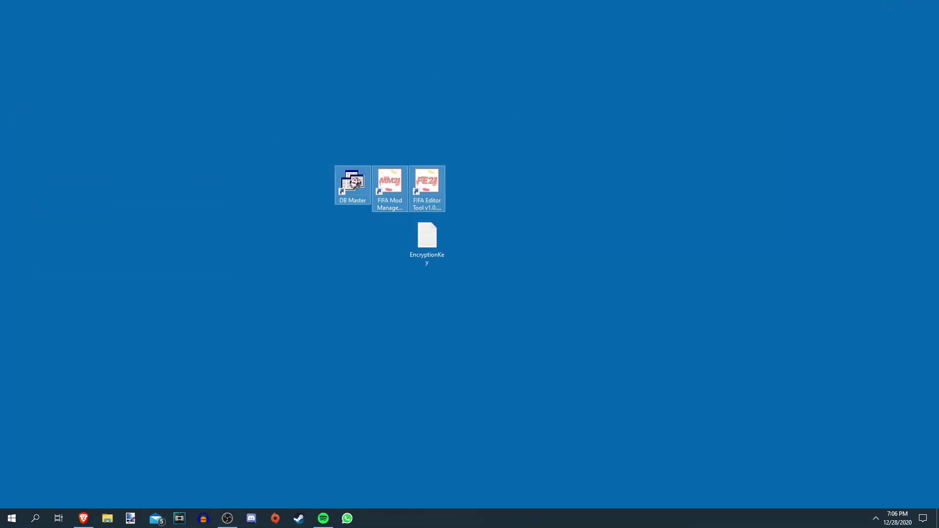
left_click(509, 165)
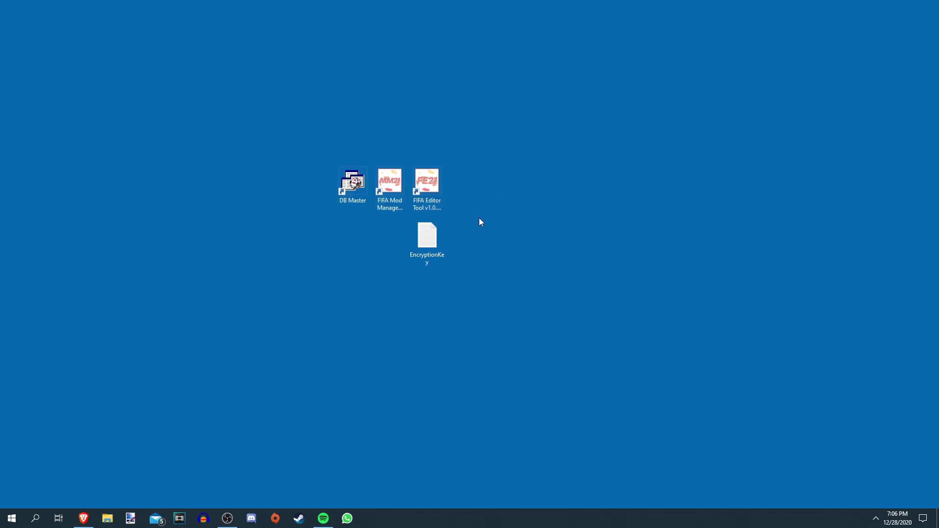
In Brave, examine the FIFA 21 Kit Creator's shirt, shorts and tools sections and the Teamkits Editor page
left_click(87, 520)
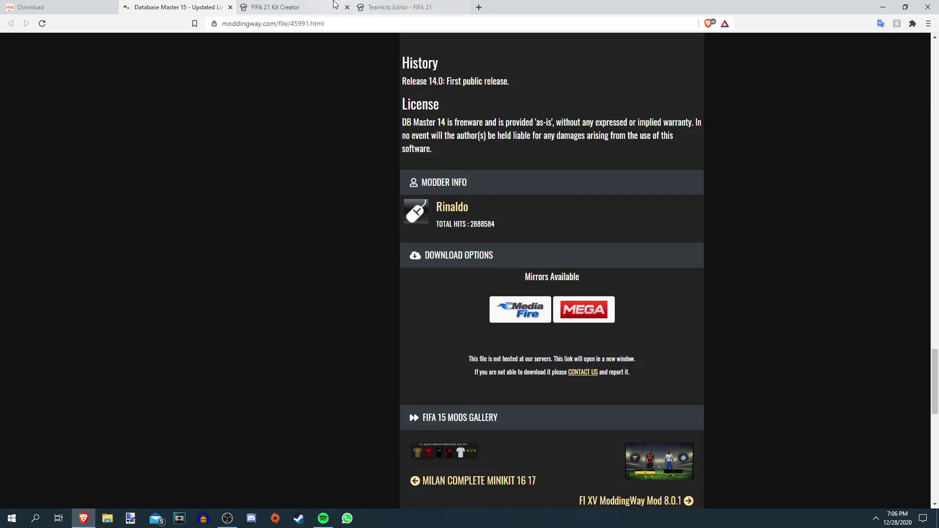
left_click(313, 7)
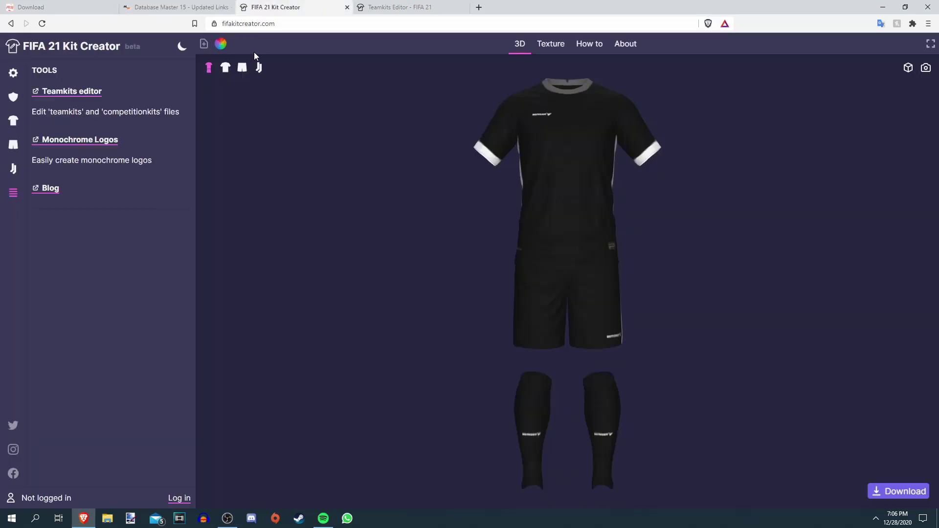
left_click(304, 23)
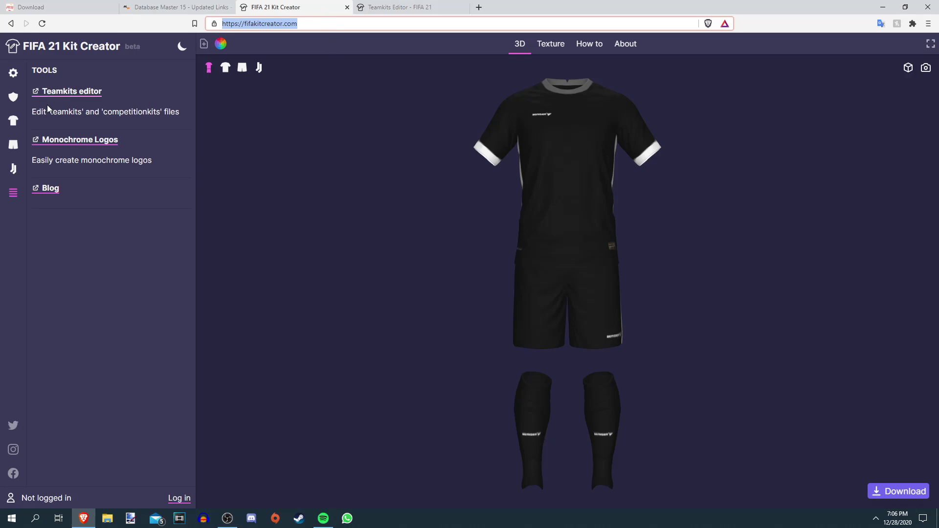
left_click(14, 98)
left_click(16, 122)
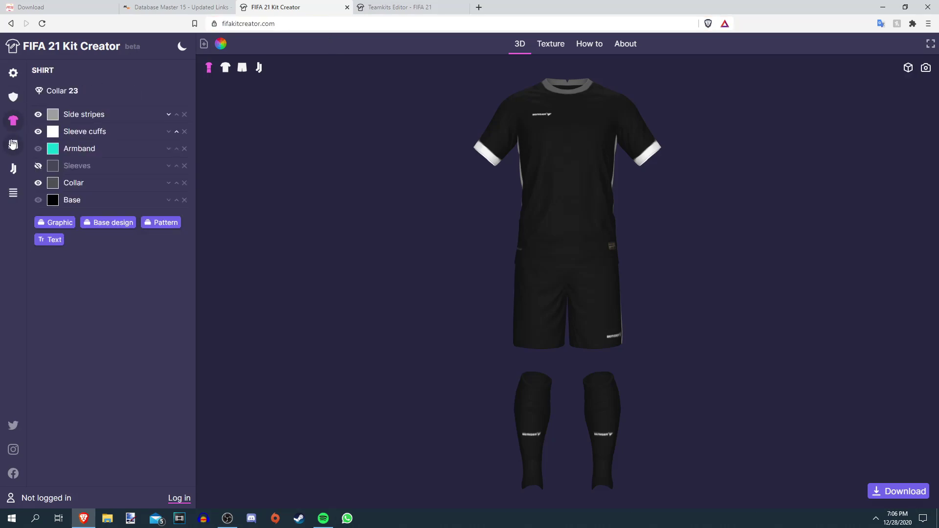
left_click(12, 145)
left_click(13, 124)
left_click(13, 193)
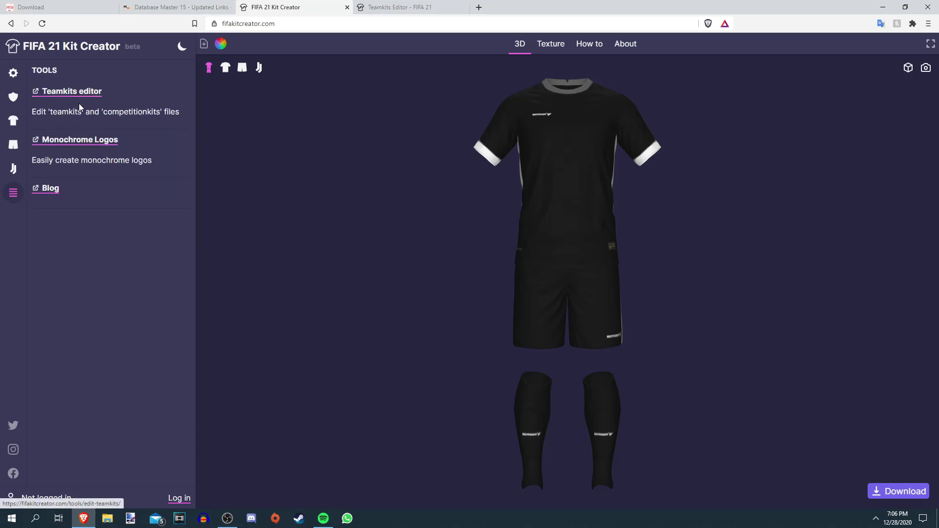
left_click(386, 4)
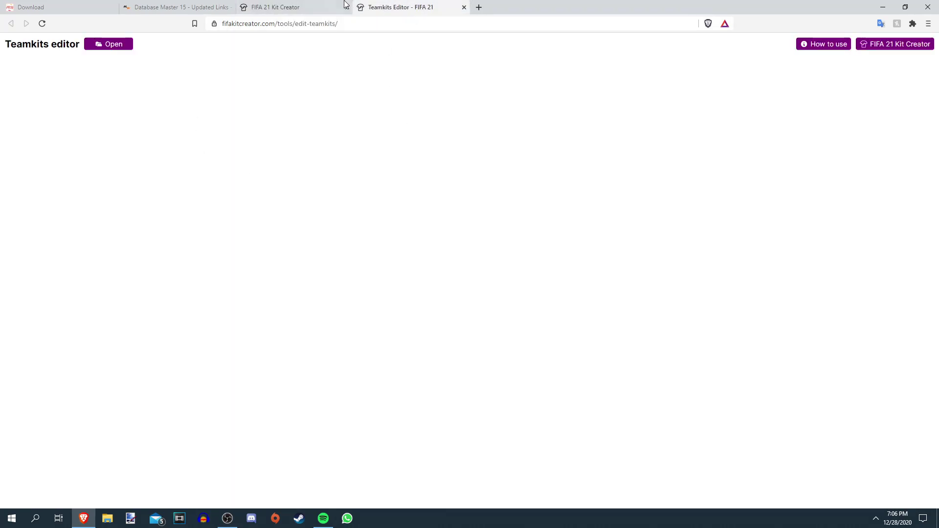
Review the open pages for FIFA Editing Toolsuite, Database Master 15, FIFA 21 Kit Creator and Teamkits Editor
left_click(294, 6)
left_click(195, 6)
left_click(74, 4)
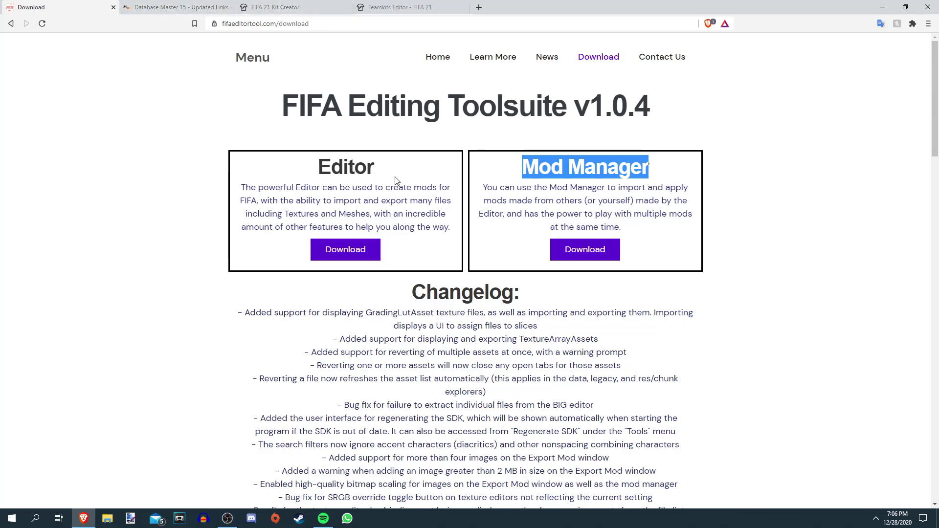
left_click_drag(387, 167, 317, 167)
left_click_drag(667, 168, 424, 170)
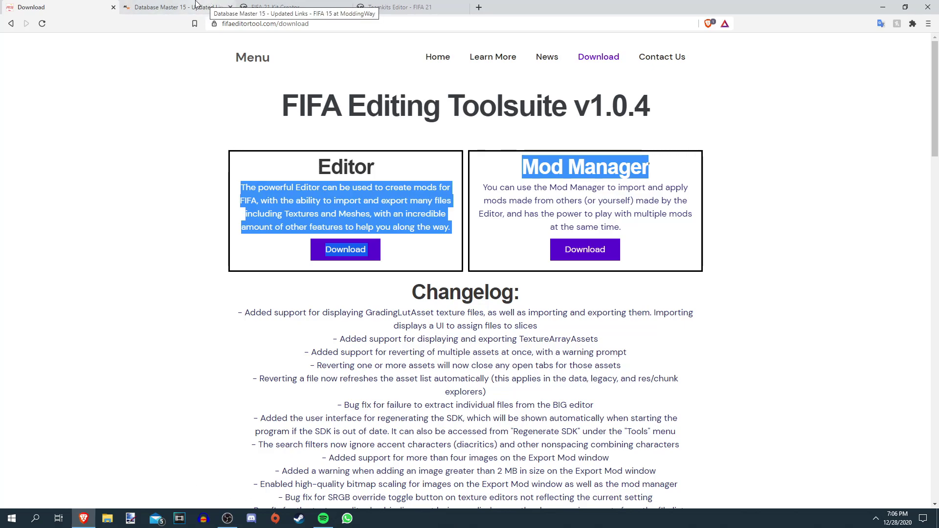
left_click(179, 5)
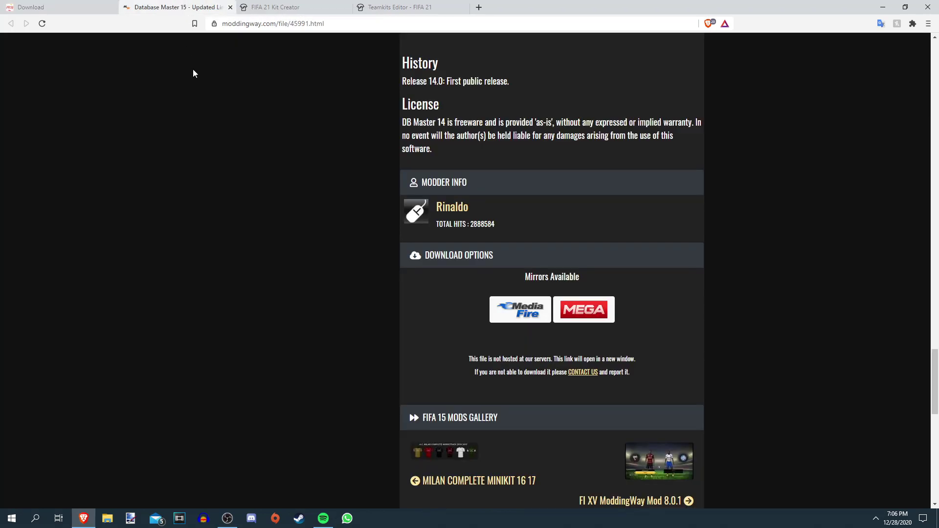
left_click(266, 6)
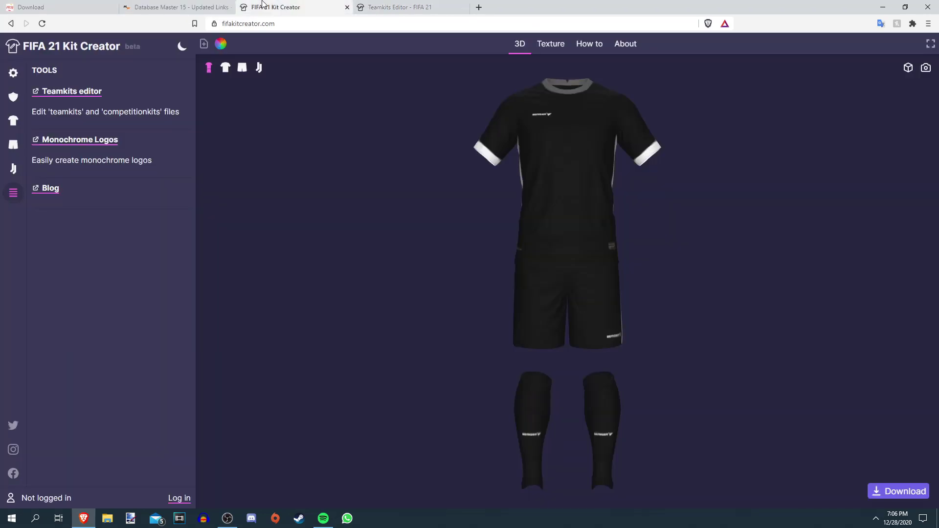
left_click(400, 5)
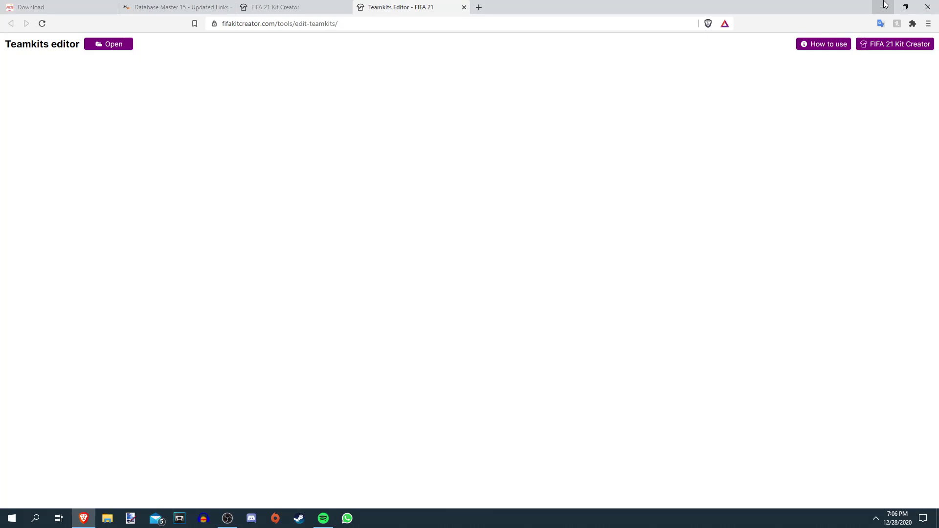
left_click(292, 6)
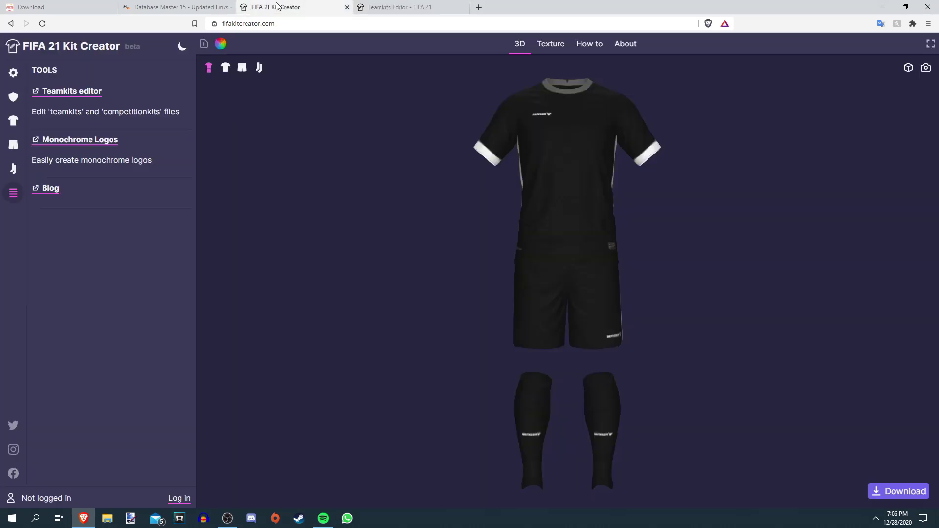
left_click(210, 3)
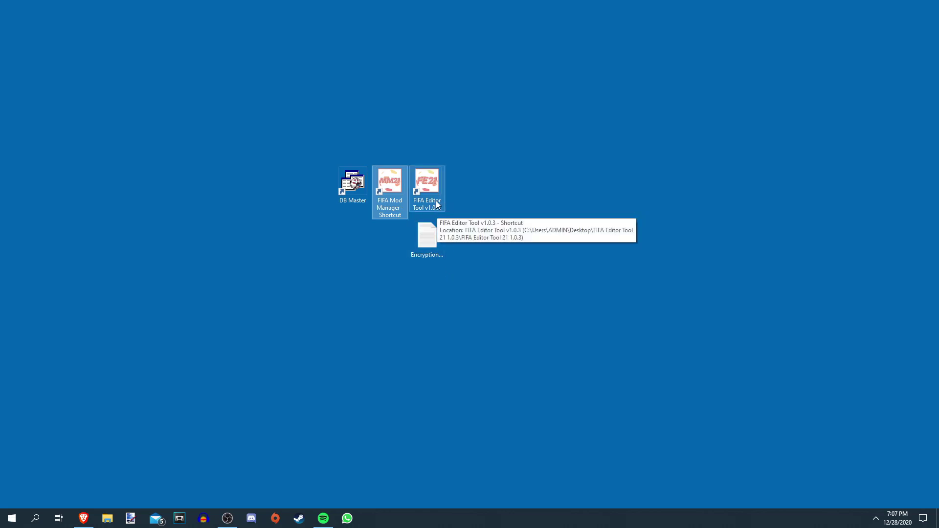
Launch FIFA Editor Tool v1.0.3 from its desktop shortcut
double_click(437, 203)
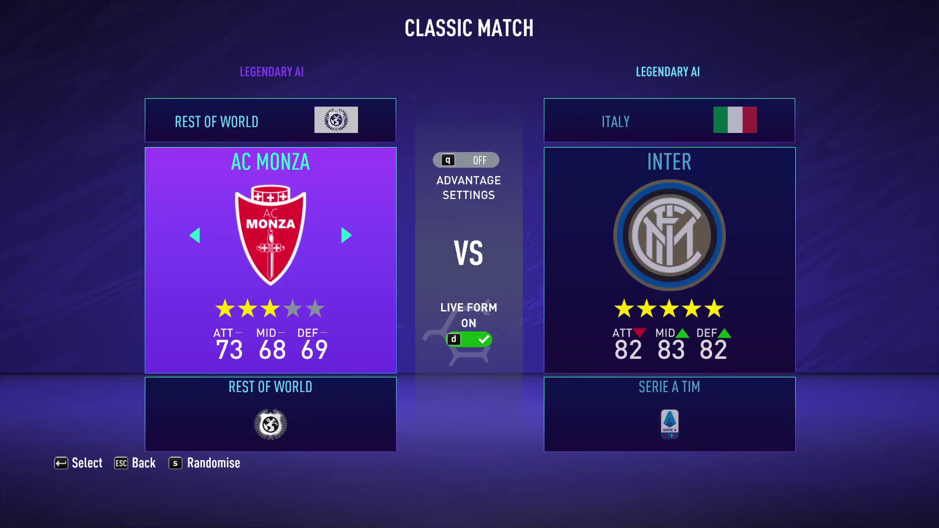
In FIFA 21's Classic Match team selection, browse the home side's Rest of World teams from AC Monza to Slavia Praha
key("Right")
key("Right")
key("Right")
key("Right")
key("Right")
key("Right")
key("Right")
key("Right")
key("Right")
key("Right")
key("Right")
key("Right")
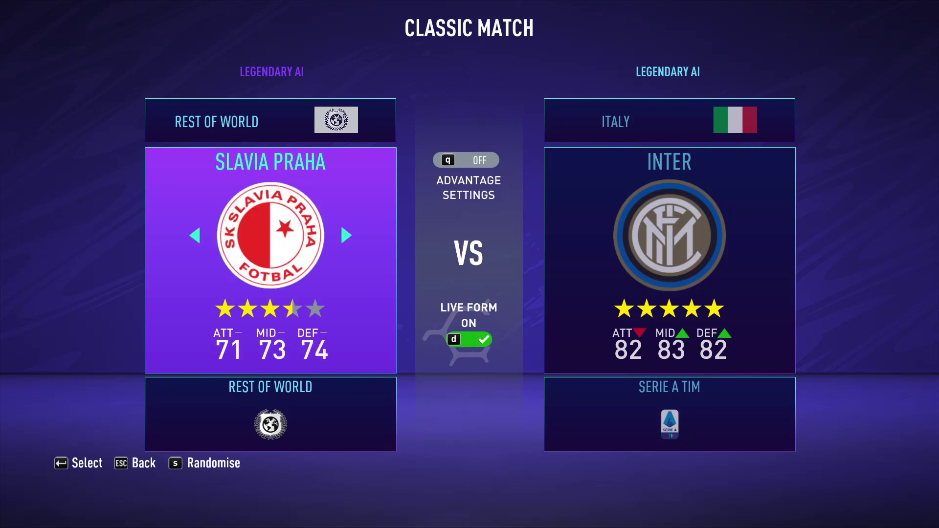
Browse the home side's Rest of World teams beyond Slavia Praha, covering SPAL, Sparta Praha and Spartak Moscow
key("Right")
key("Right")
key("Right")
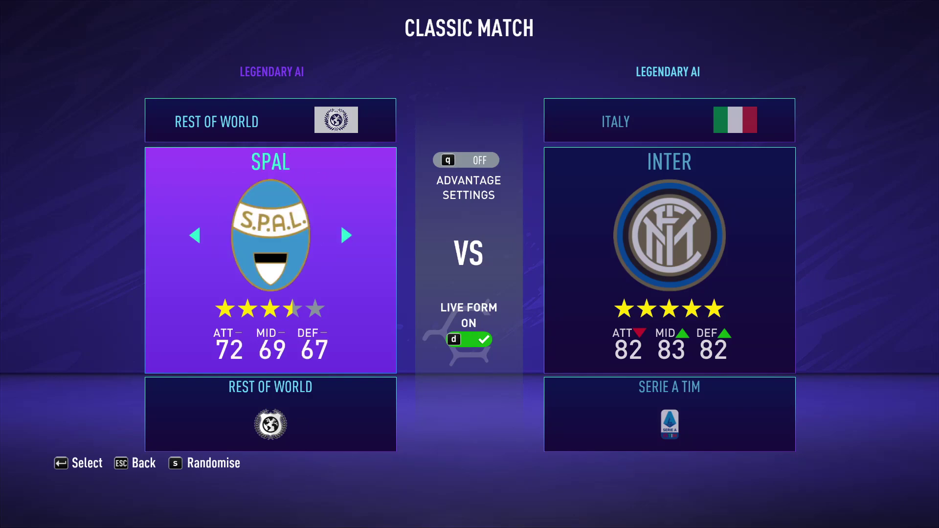
key("Left")
key("Left")
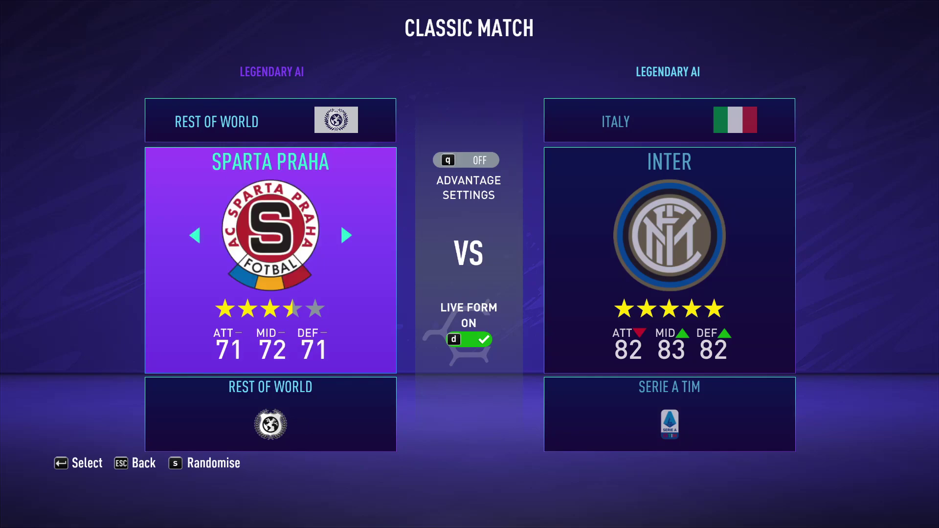
key("Right")
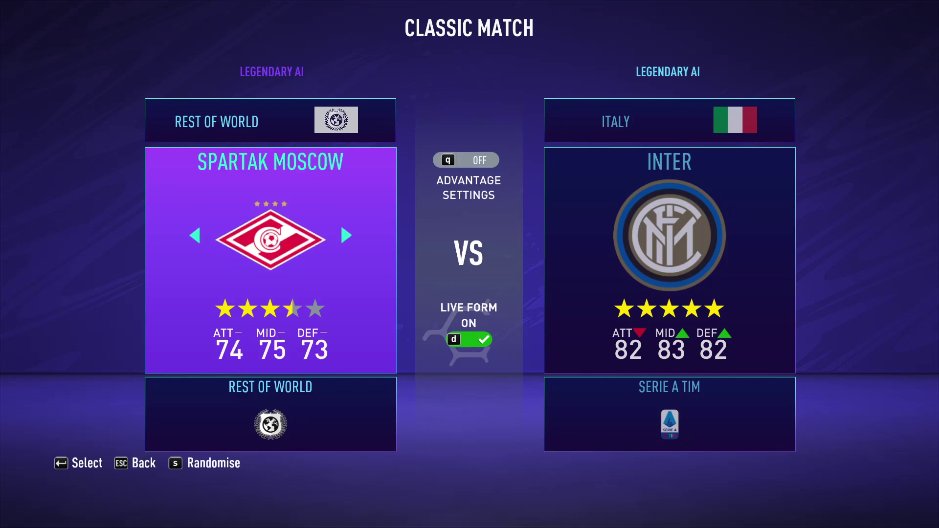
key("Right")
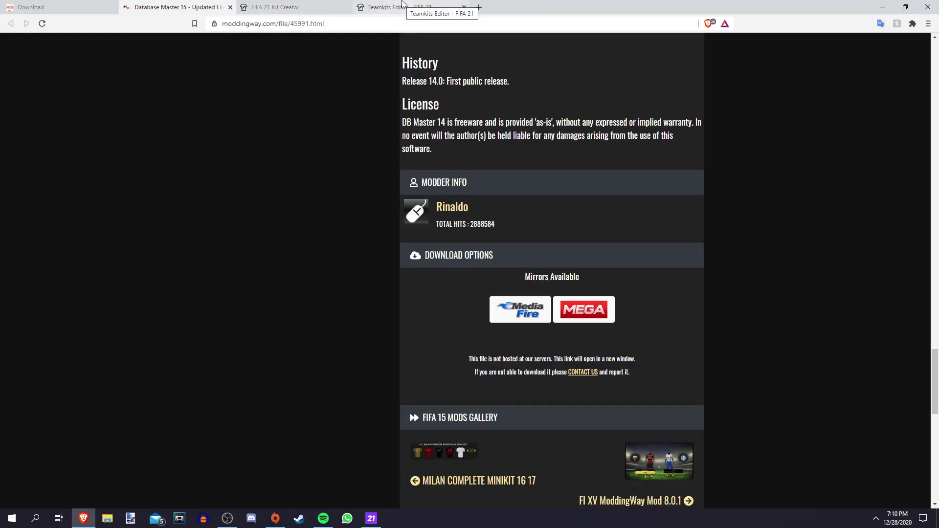
Switch to Brave and open the bookmarked FIFA 21 IDs spreadsheet in a new tab
left_click(402, 6)
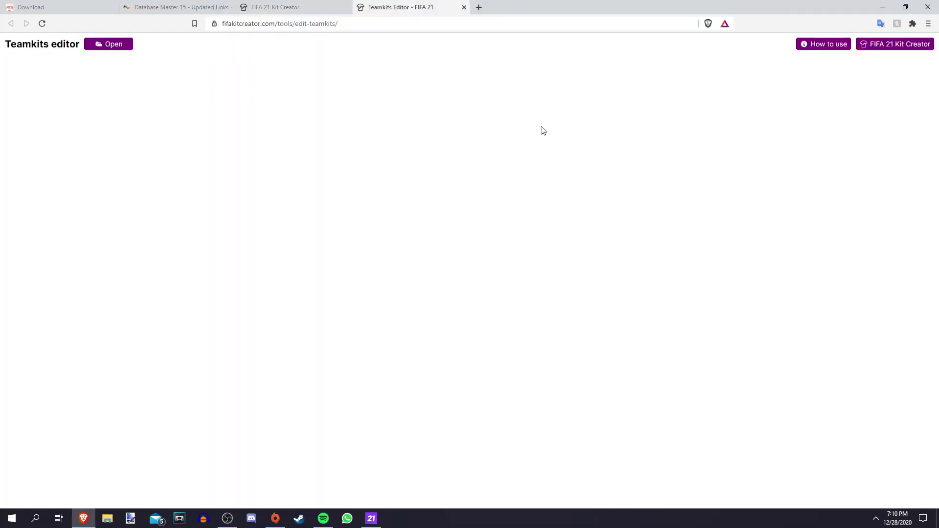
left_click(479, 7)
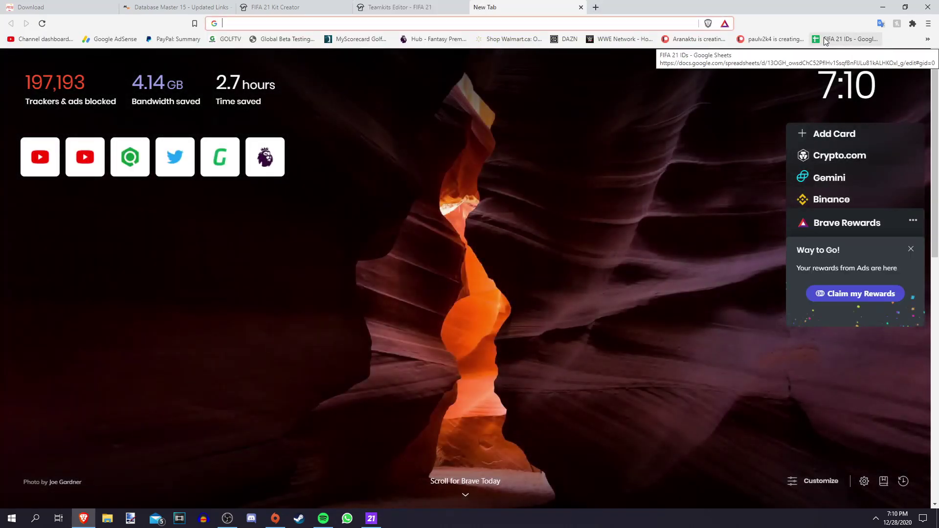
left_click(826, 41)
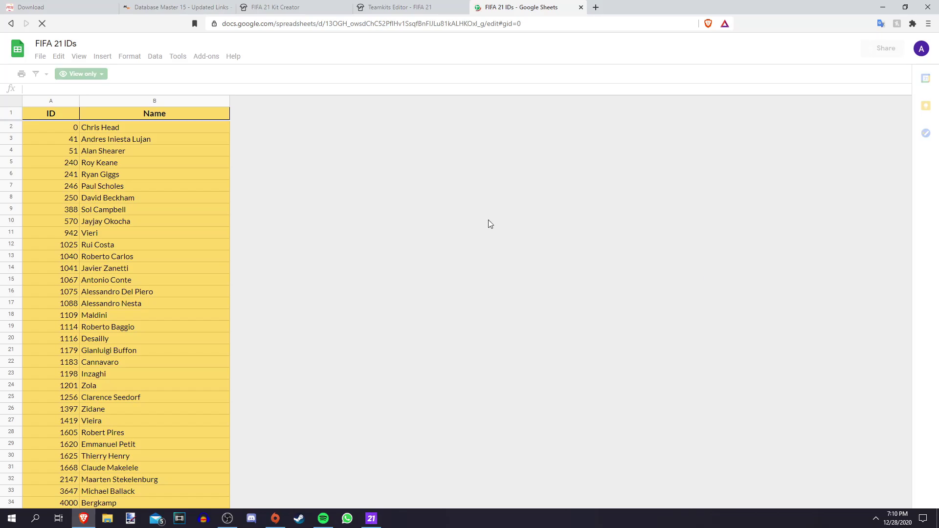
Look up "spal" in the spreadsheet's Teams sheet and select its team ID cell
left_click(196, 498)
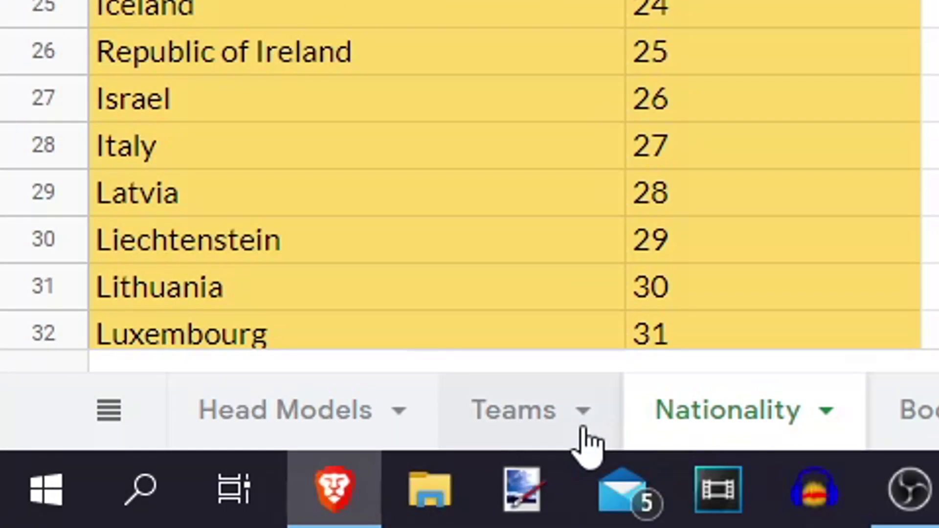
left_click(159, 496)
key("ctrl+f")
type("spal")
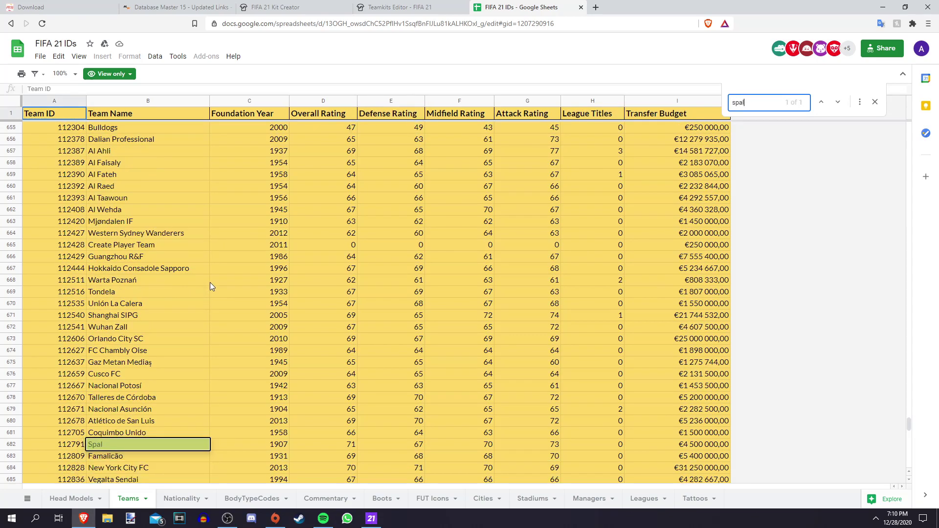
left_click(66, 448)
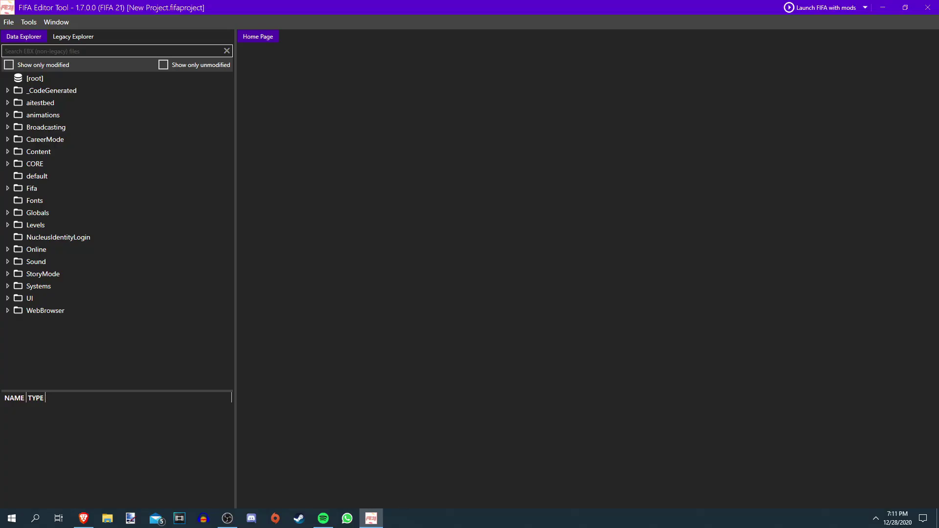
In FIFA Editor Tool's non-legacy files, search for 112791 and open the home_0_0 folder under Content/Character/Kit/kit_112500/spal_112791
type("112791")
key("Return")
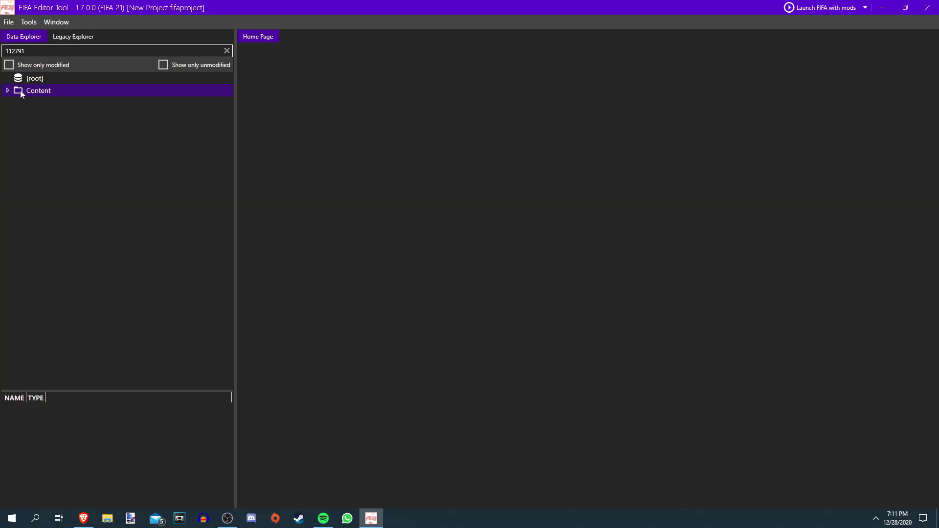
double_click(40, 92)
double_click(50, 103)
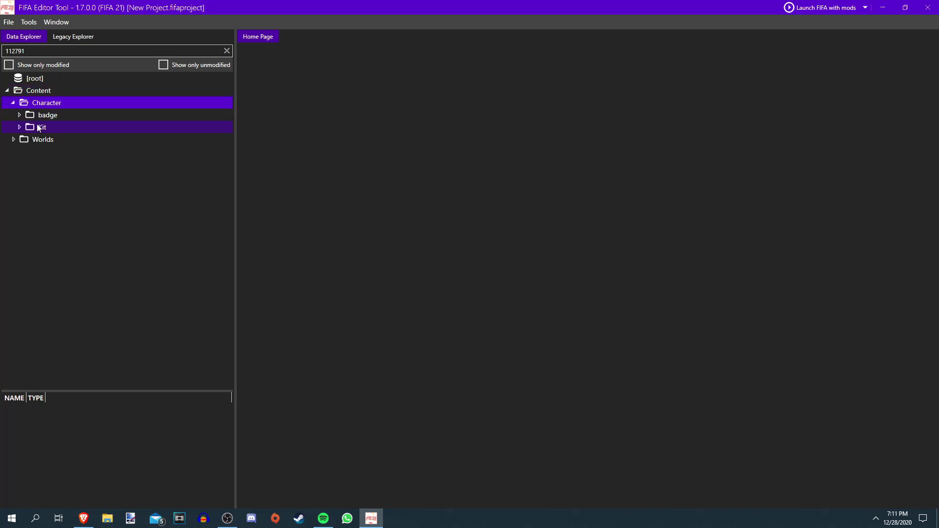
double_click(64, 129)
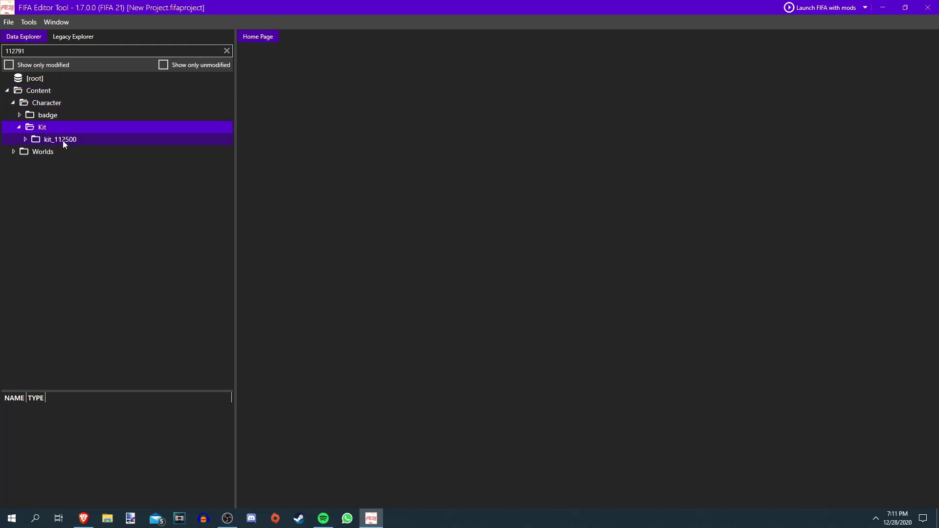
double_click(62, 140)
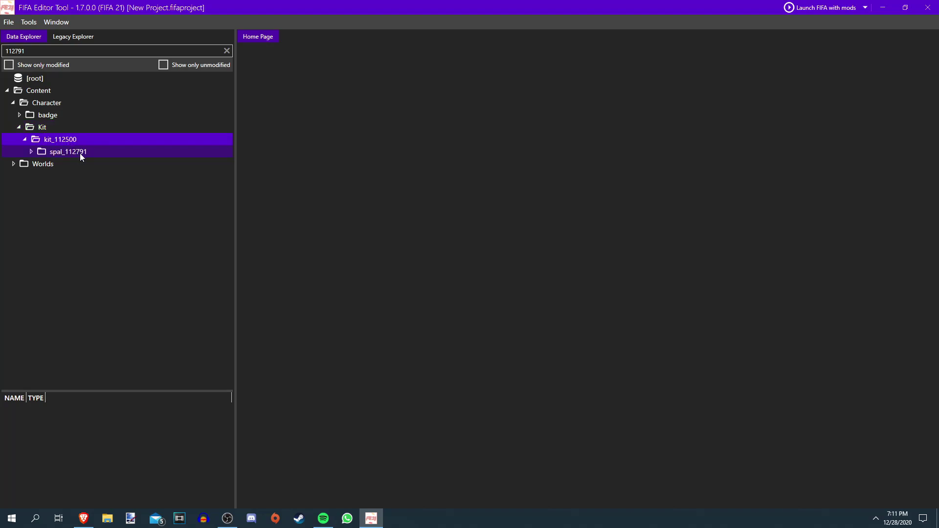
double_click(80, 152)
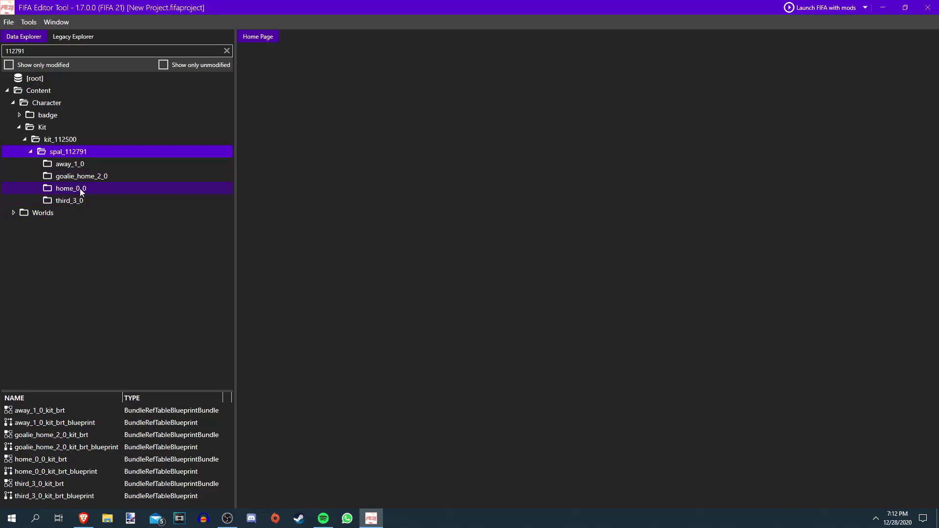
left_click(96, 190)
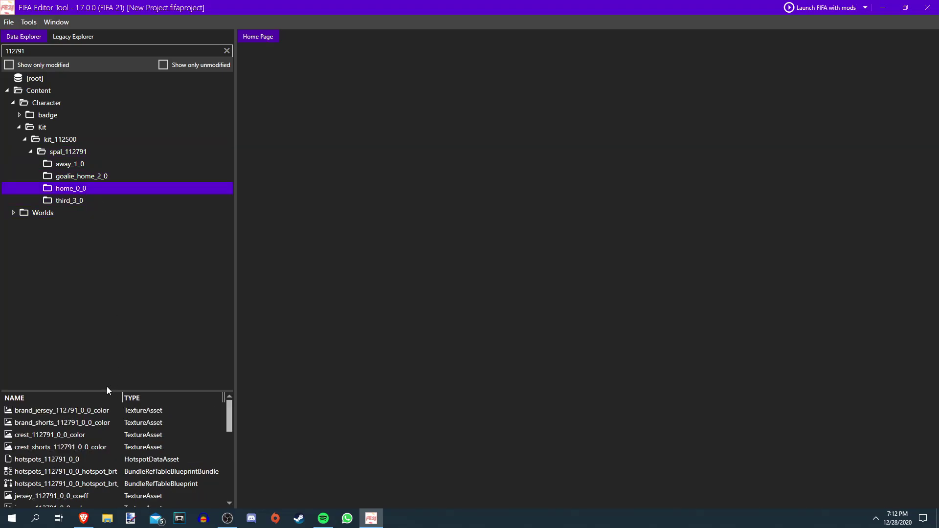
Enlarge the asset list and view the home kit's shorts, jersey, jersey brand and crest color textures
left_click_drag(106, 390, 133, 221)
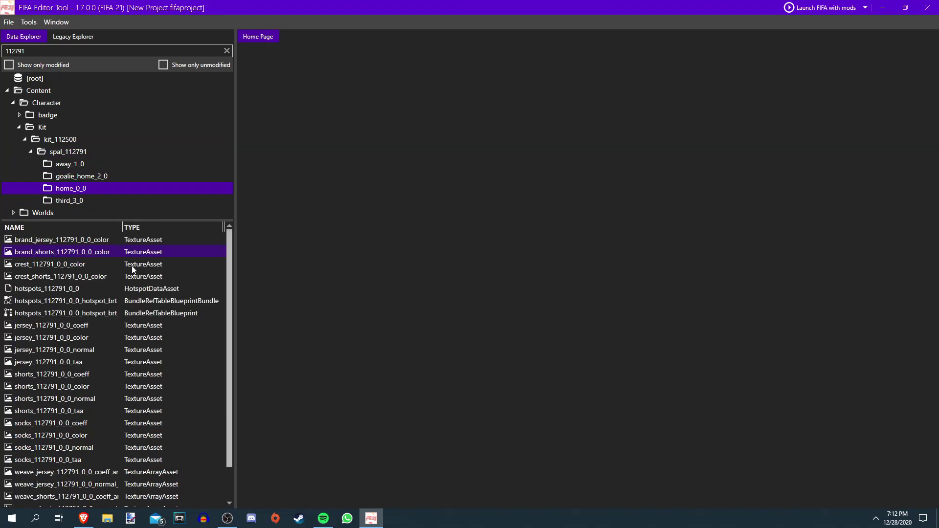
double_click(90, 387)
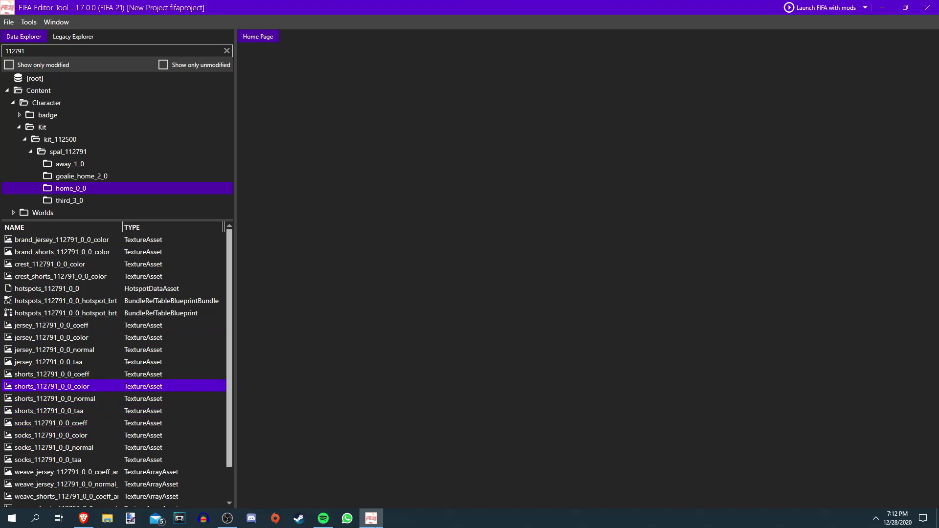
double_click(66, 340)
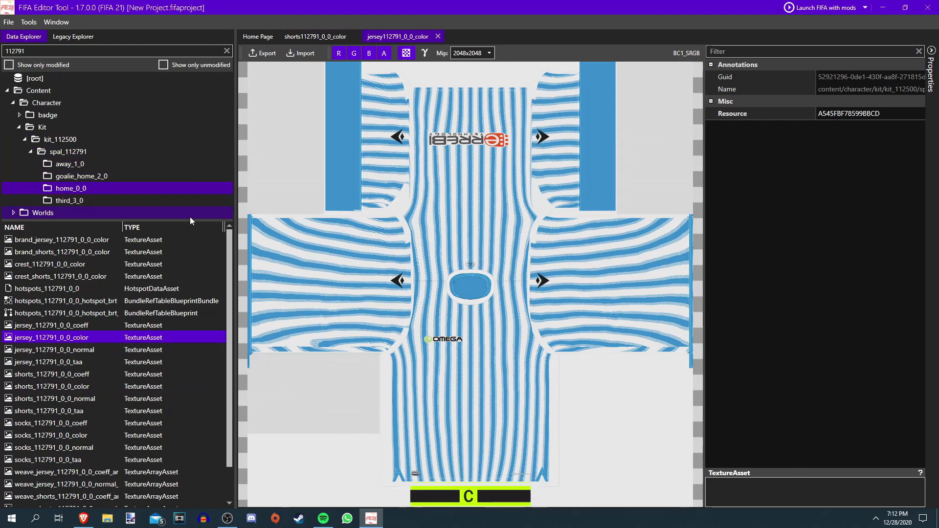
left_click(49, 243)
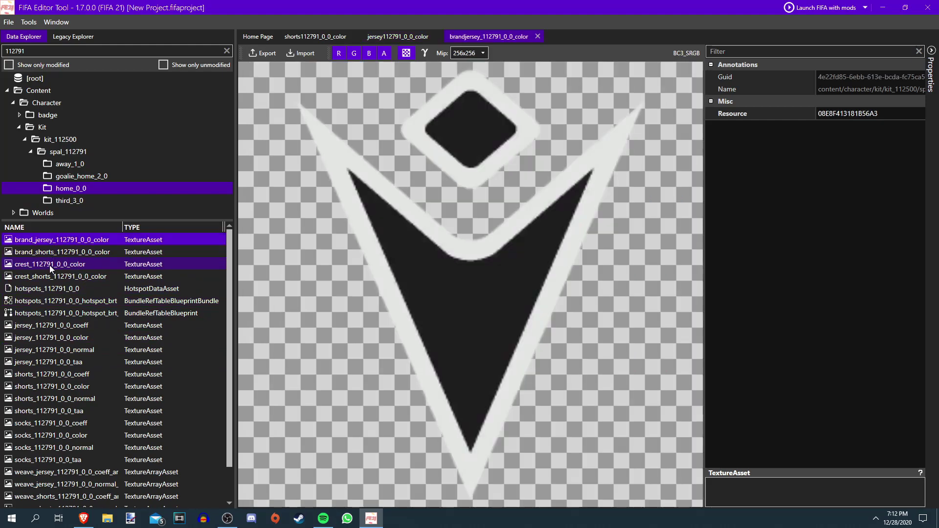
left_click(49, 265)
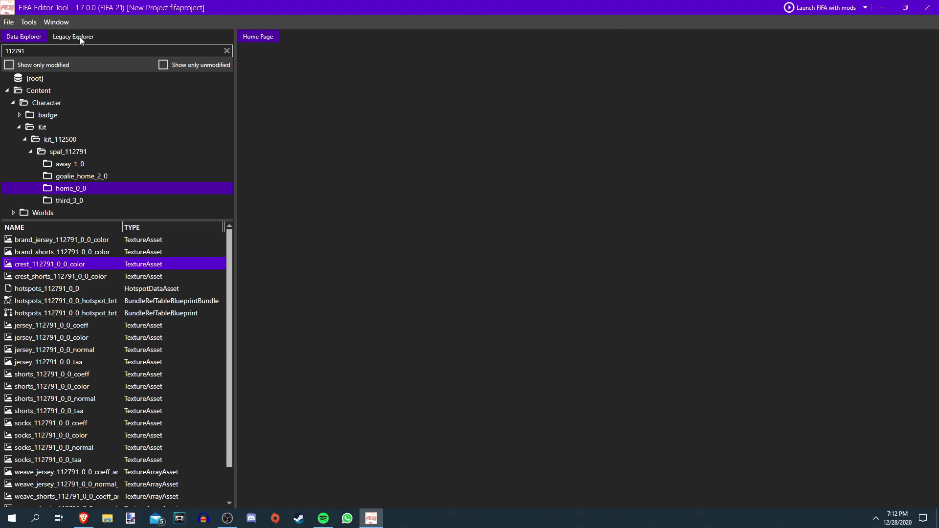
Search the legacy files for eng_us and open the data/loc folder
left_click(81, 37)
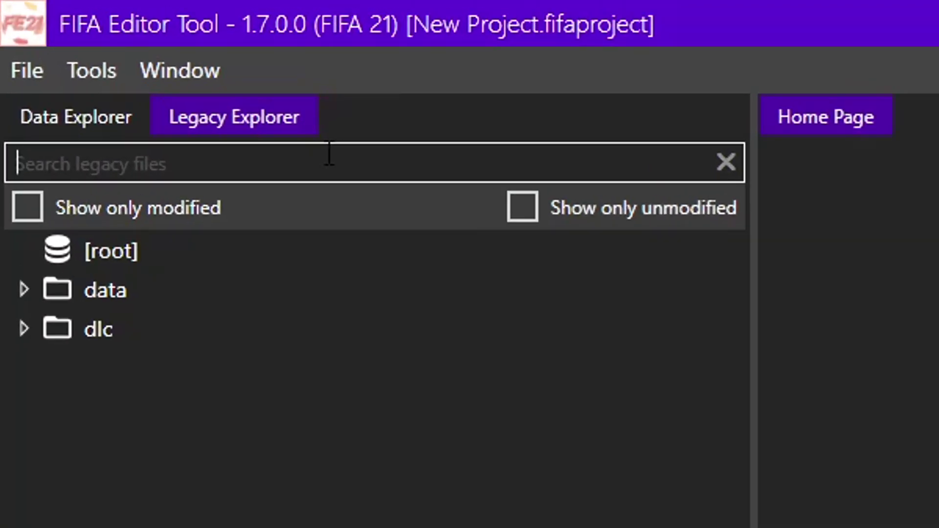
left_click(210, 167)
type("eng_us")
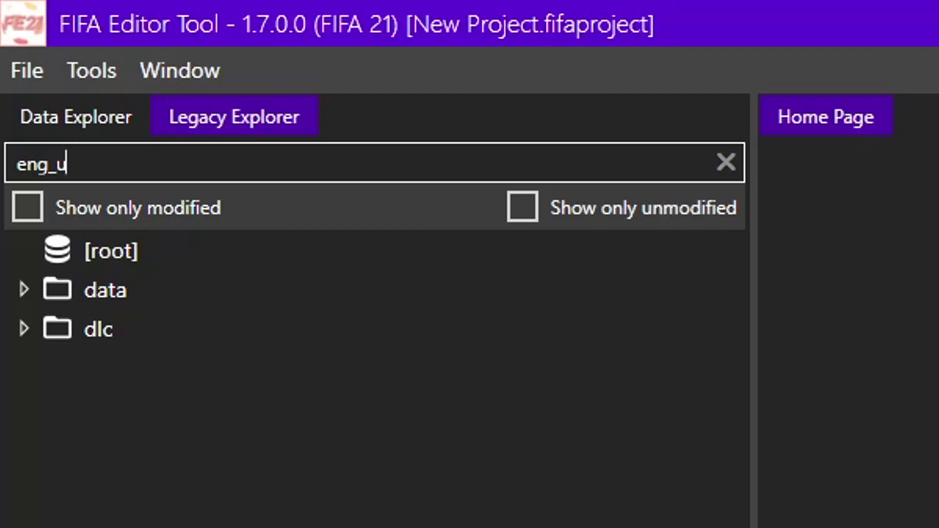
double_click(152, 300)
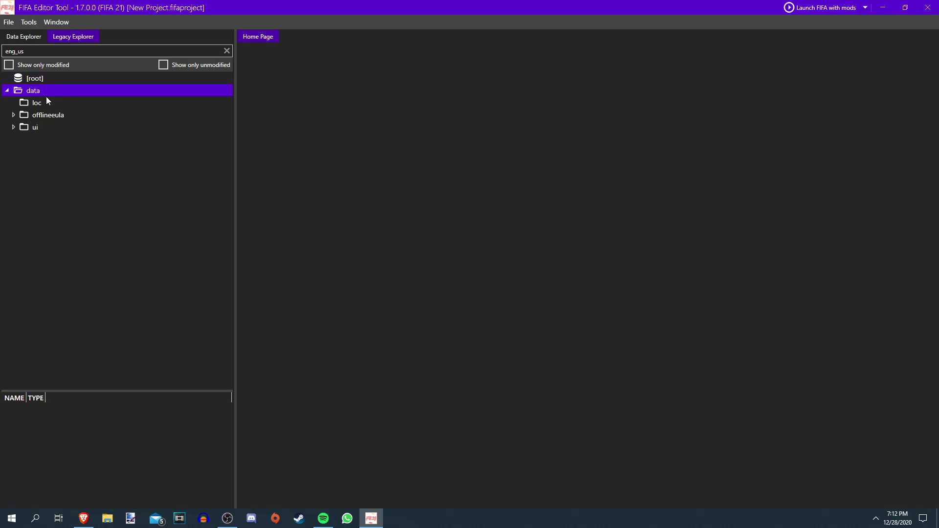
double_click(14, 51)
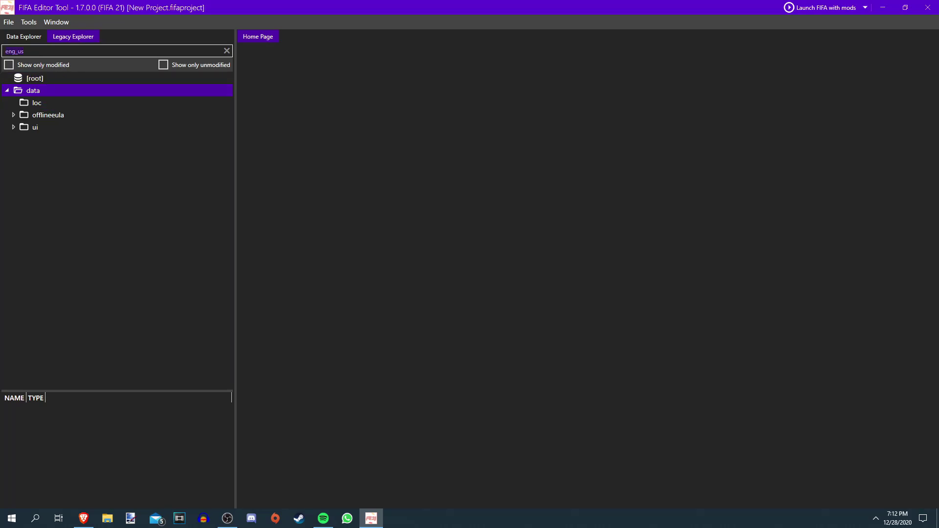
left_click(55, 105)
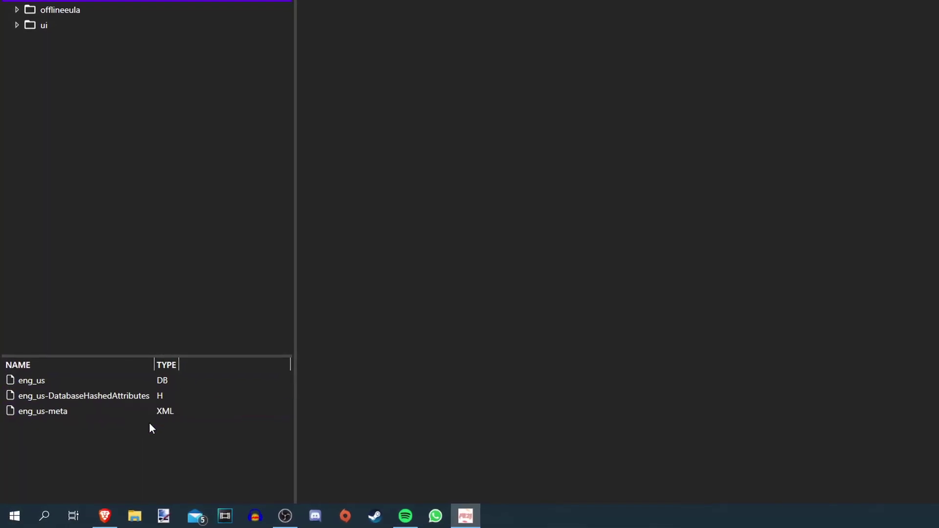
Export the eng_us-meta file as XML under the name eng_us-meta to the TUTORIAL folder on drive D
left_click(106, 411)
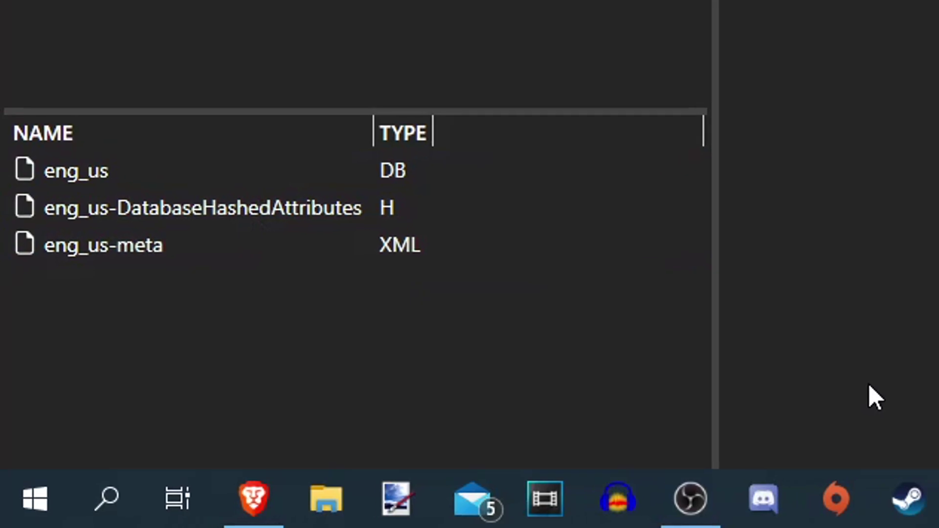
left_click(338, 250)
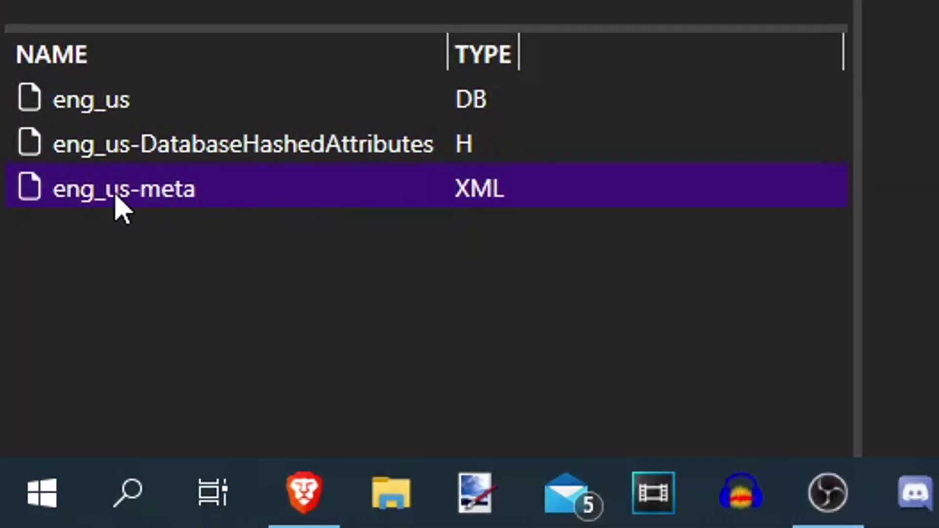
right_click(150, 203)
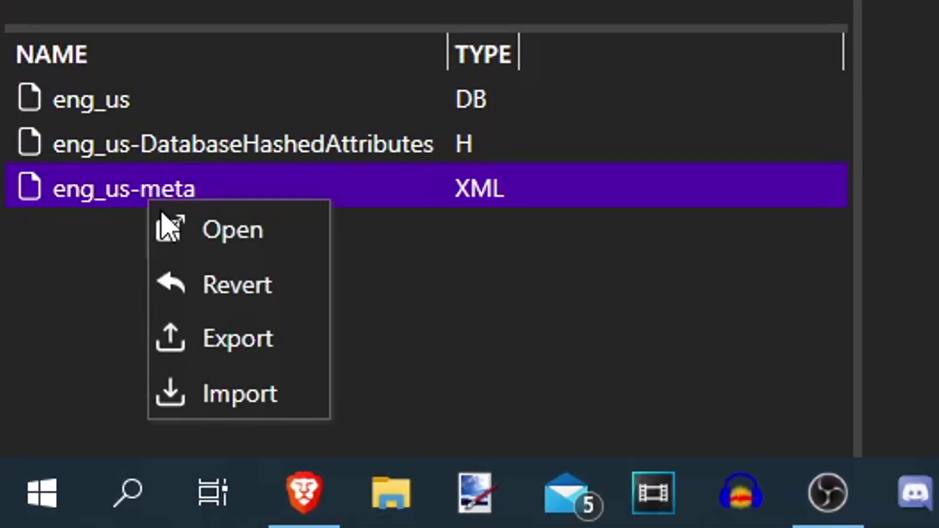
left_click(235, 360)
double_click(116, 181)
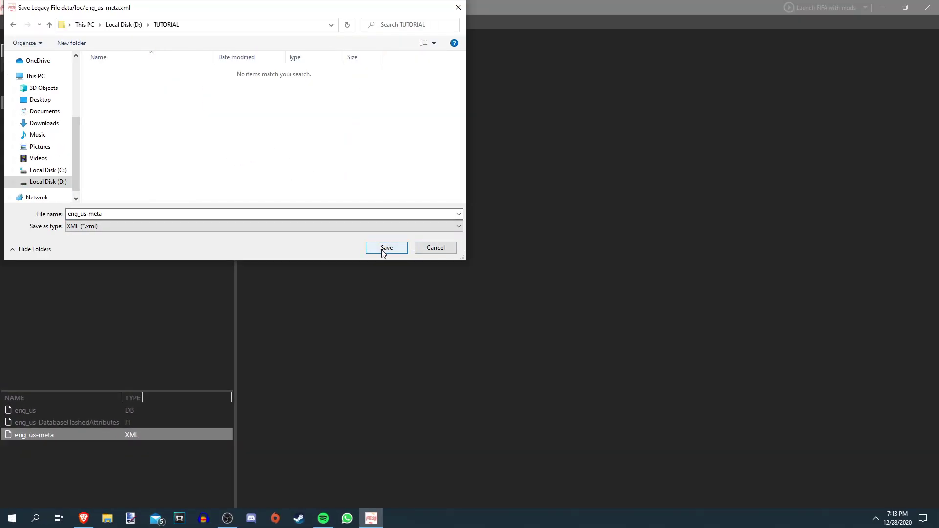
left_click(117, 214)
double_click(103, 218)
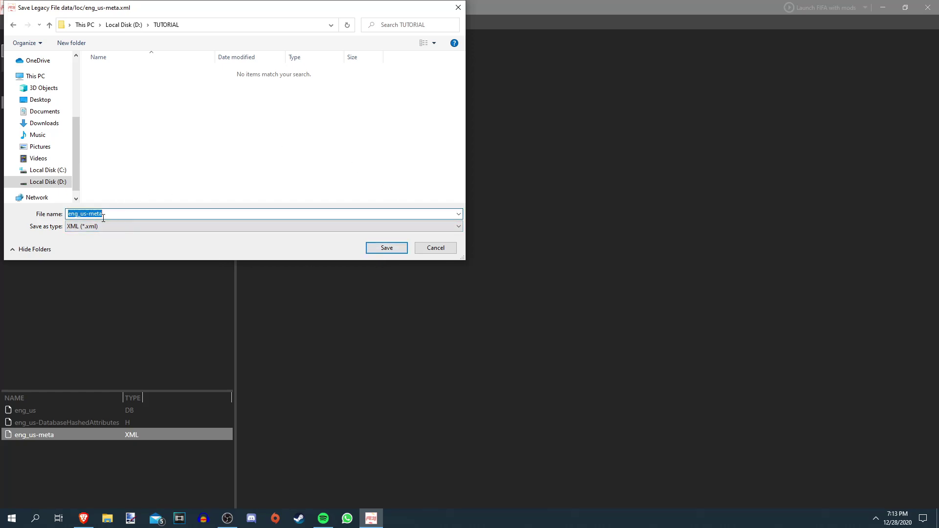
left_click(387, 248)
Export the eng_us database as a DB file to the same TUTORIAL folder and minimize the editor to the desktop
left_click(52, 409)
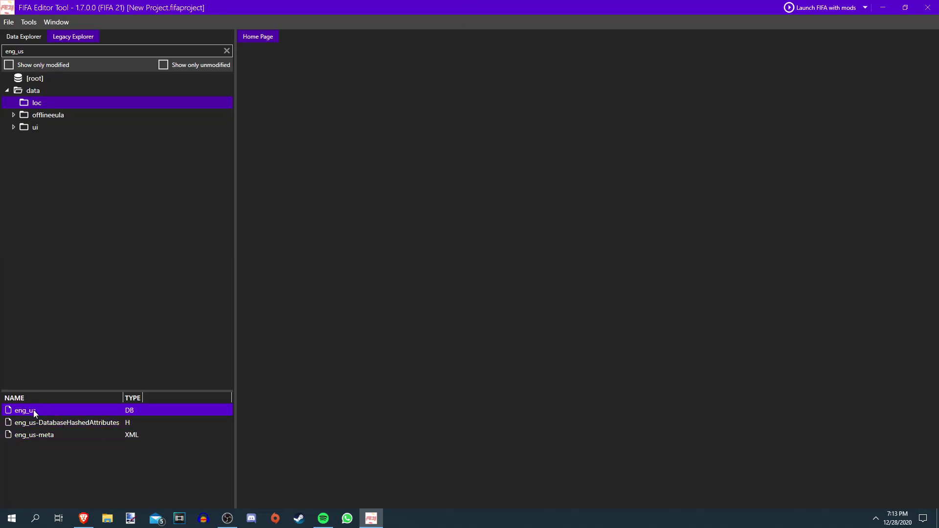
right_click(33, 412)
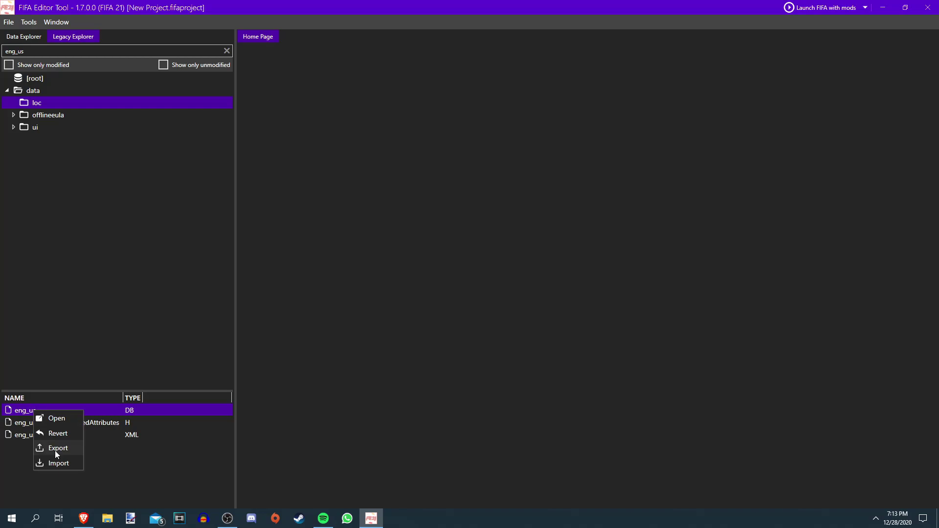
left_click(55, 449)
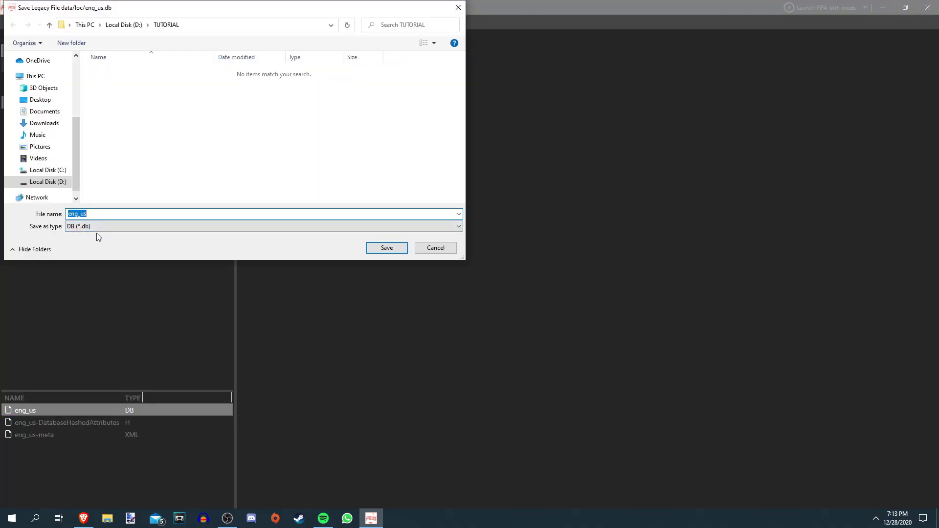
left_click(386, 251)
left_click(886, 6)
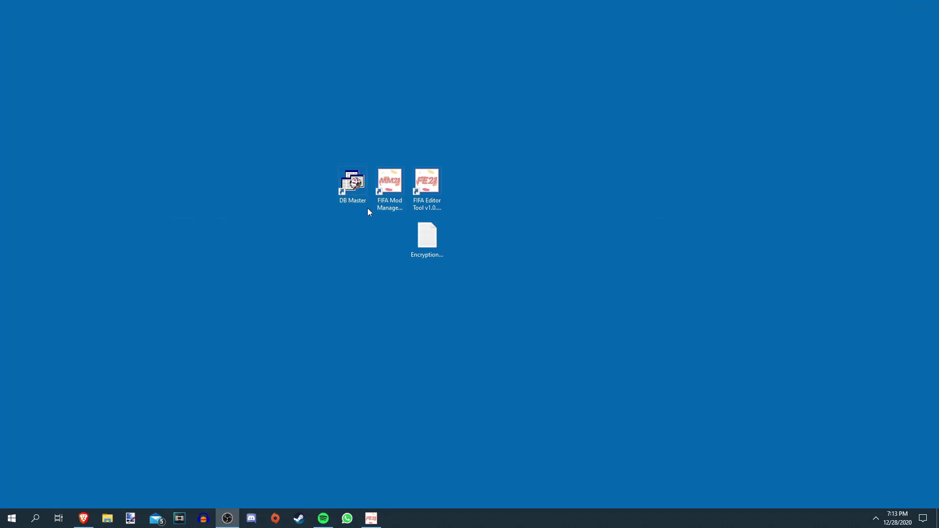
Launch DB Master and open the eng_us database from the TUTORIAL folder, using eng_us-meta as its XML descriptor
left_click_drag(322, 163, 352, 213)
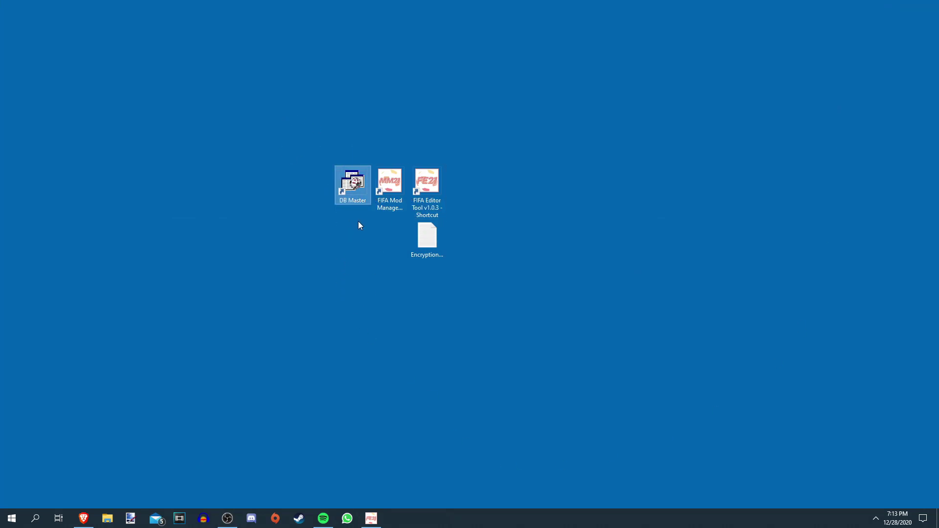
double_click(357, 187)
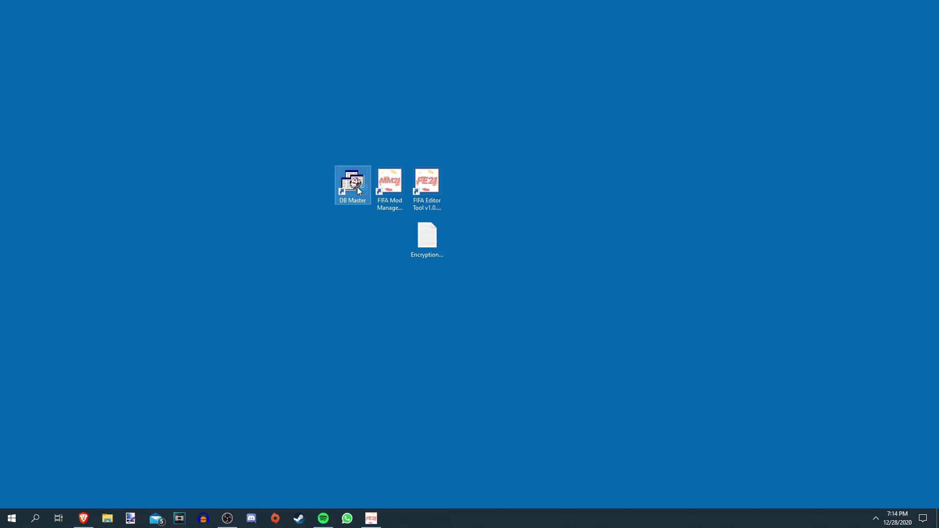
left_click_drag(225, 84, 372, 98)
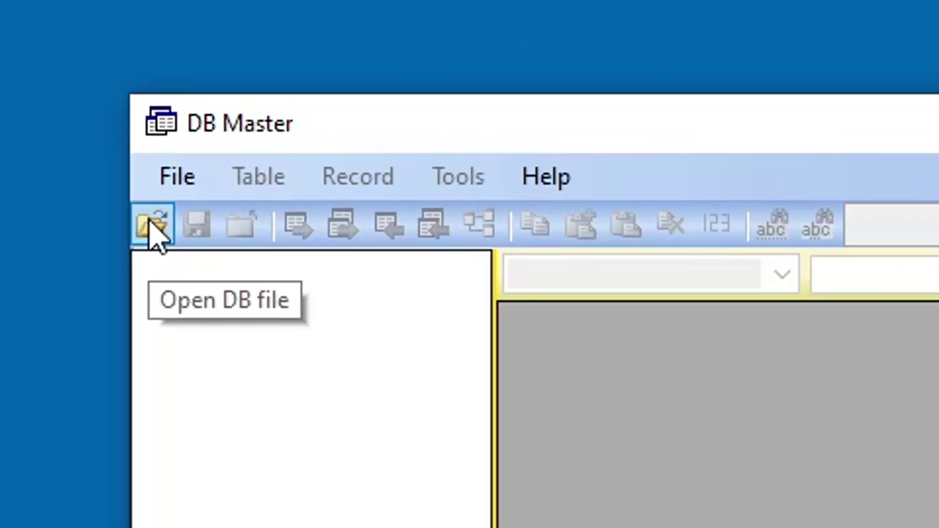
left_click(151, 226)
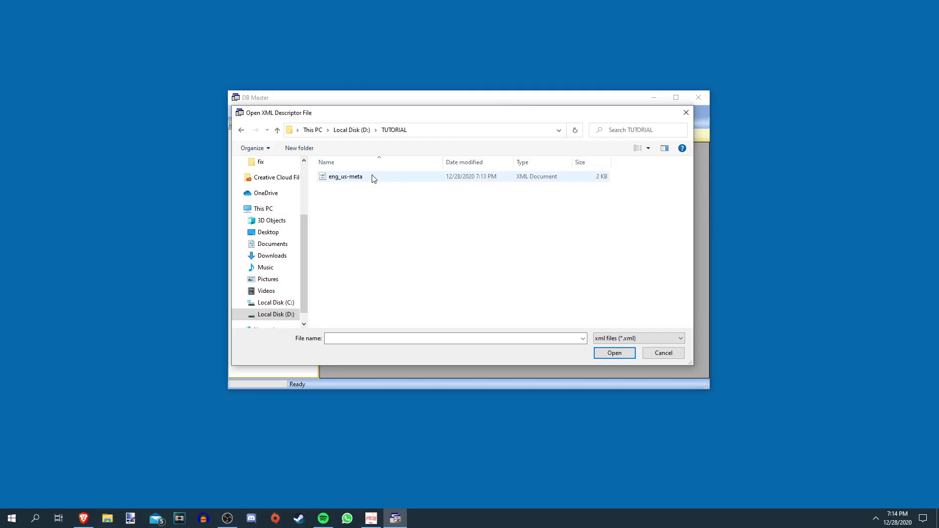
double_click(198, 192)
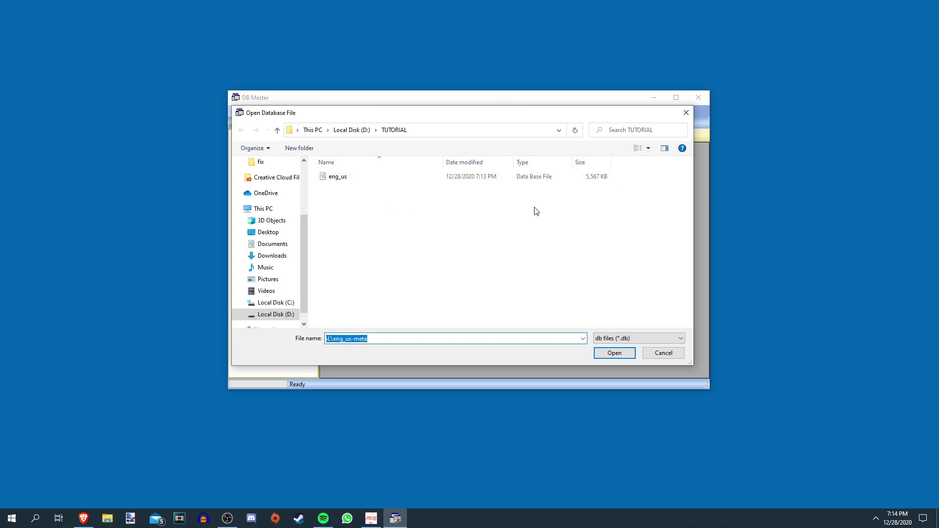
double_click(350, 178)
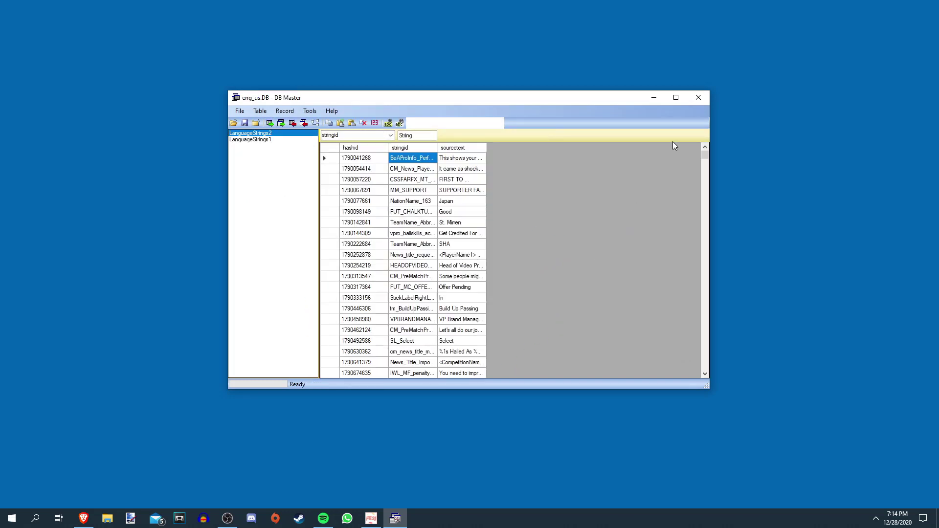
Maximize the database window and browse the records of the LanguageStrings2 table
left_click(680, 96)
left_click_drag(936, 68, 934, 193)
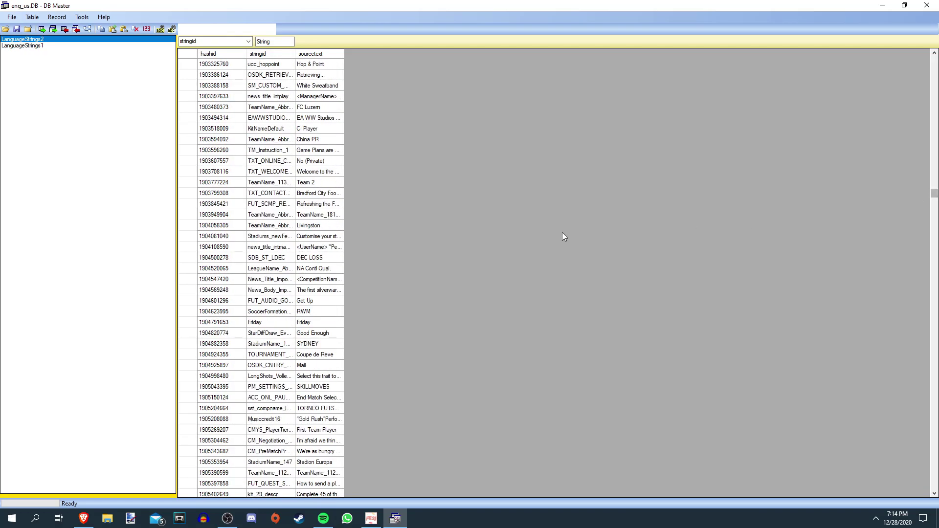
left_click(330, 64)
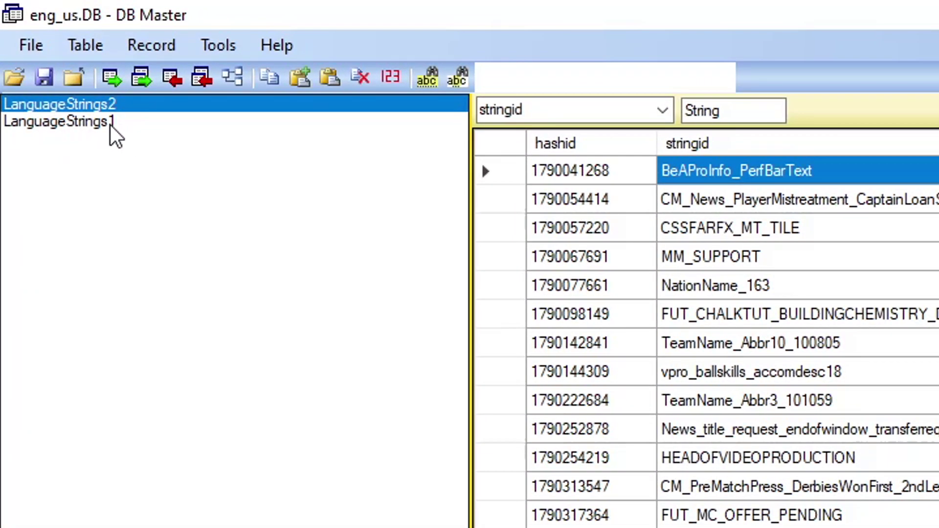
Open the LanguageStrings1 table and search its stringid column for team ID 112791 up to the CM_BIO_INTRO_112791 record
left_click(110, 127)
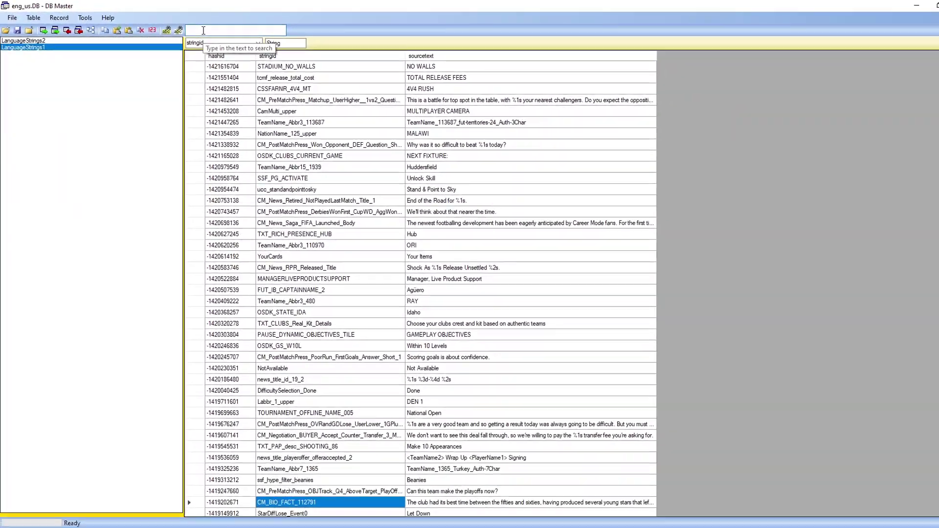
type("12791")
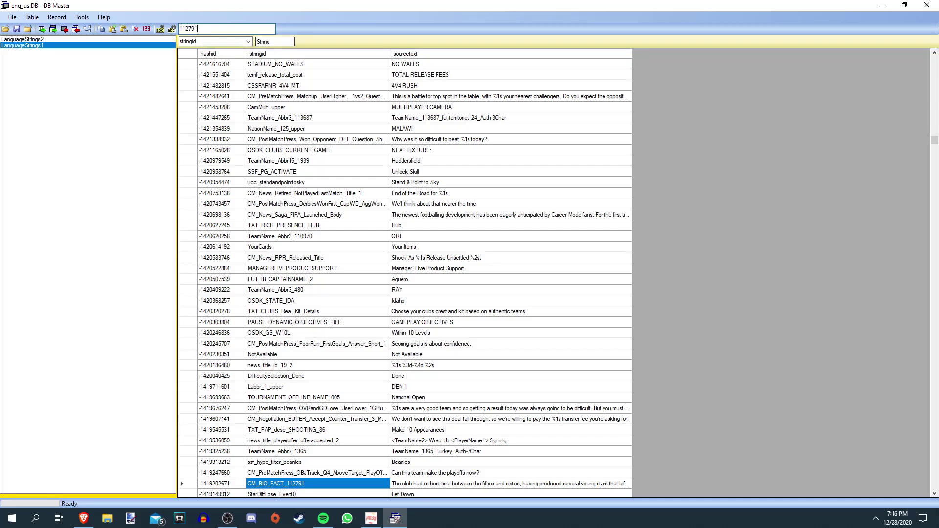
left_click(249, 43)
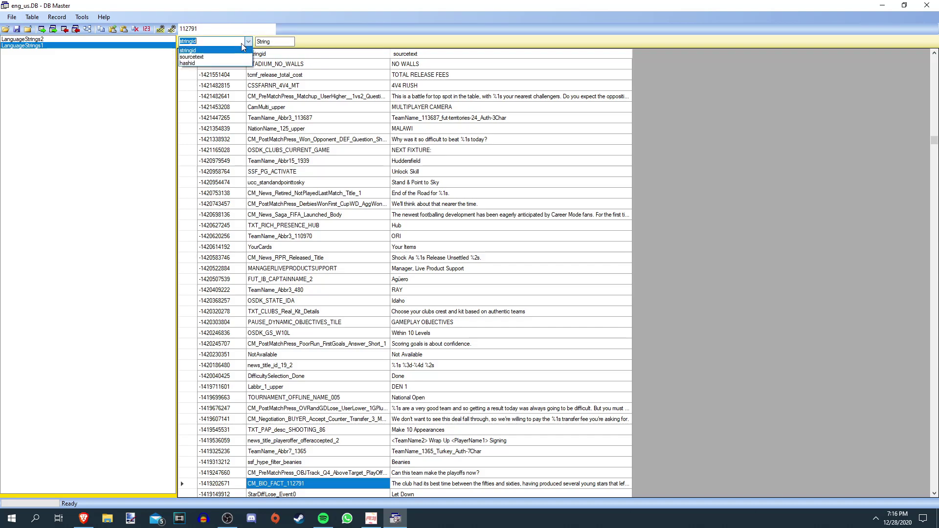
left_click(198, 51)
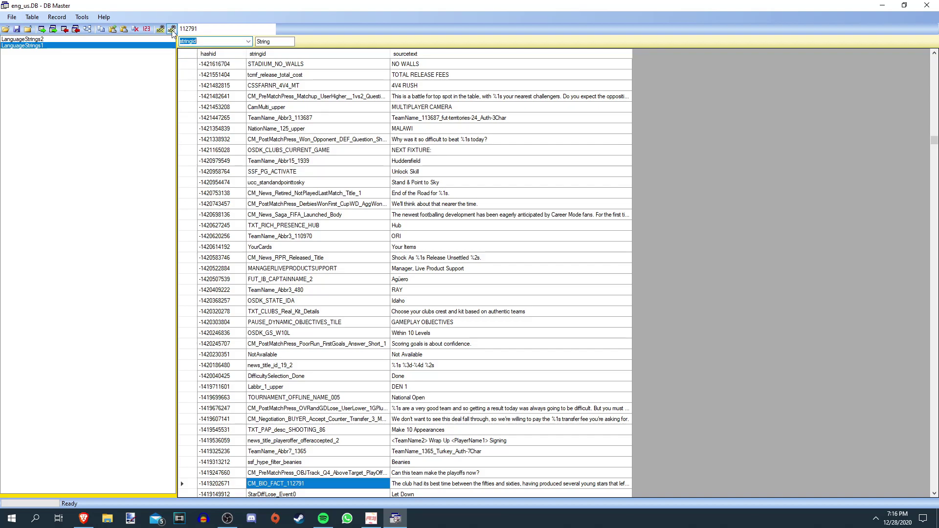
left_click(173, 31)
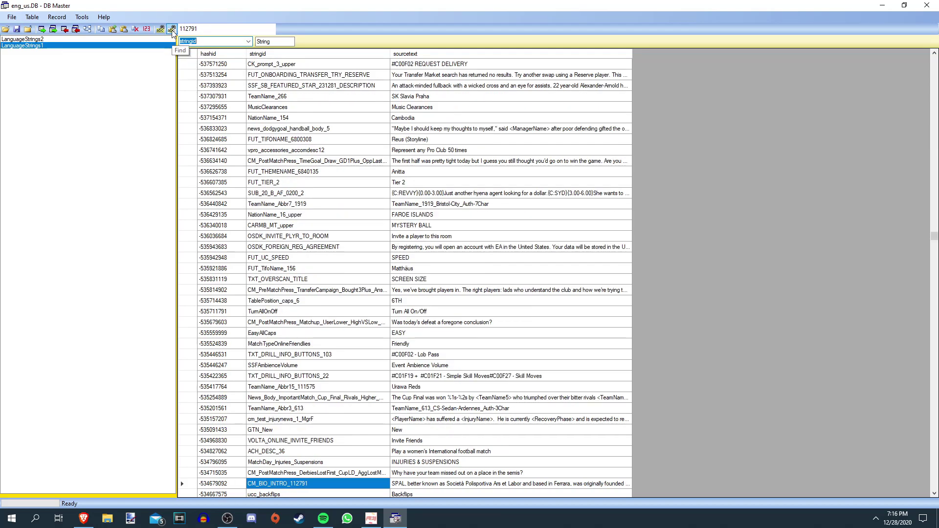
Widen the sourcetext column and replace the text of CM_BIO_INTRO_112791 with "This is a TEST"
scroll(381, 140, "down", 2)
scroll(380, 140, "down", 1)
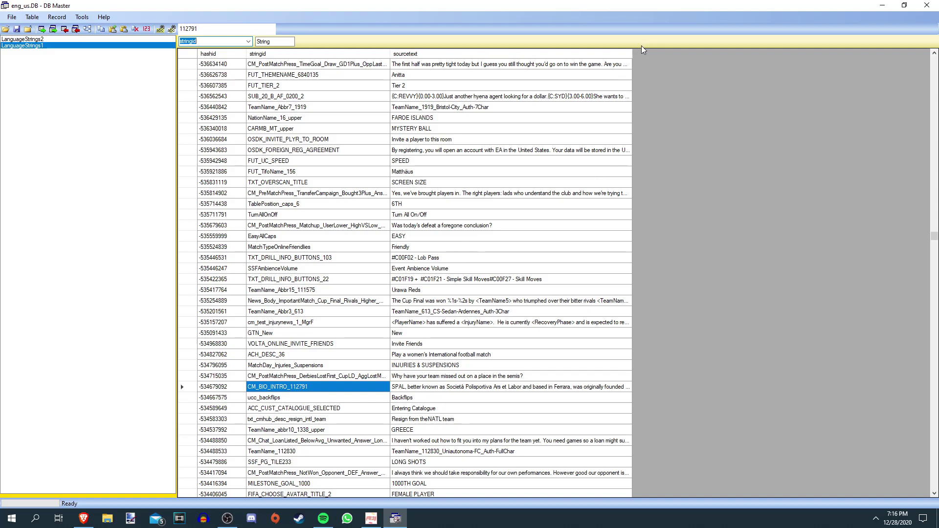
left_click_drag(633, 54, 764, 54)
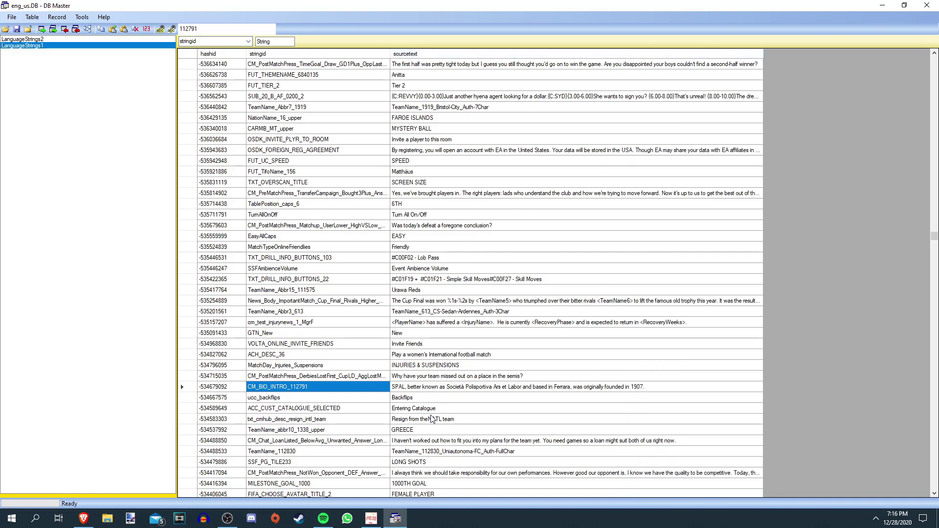
left_click(444, 391)
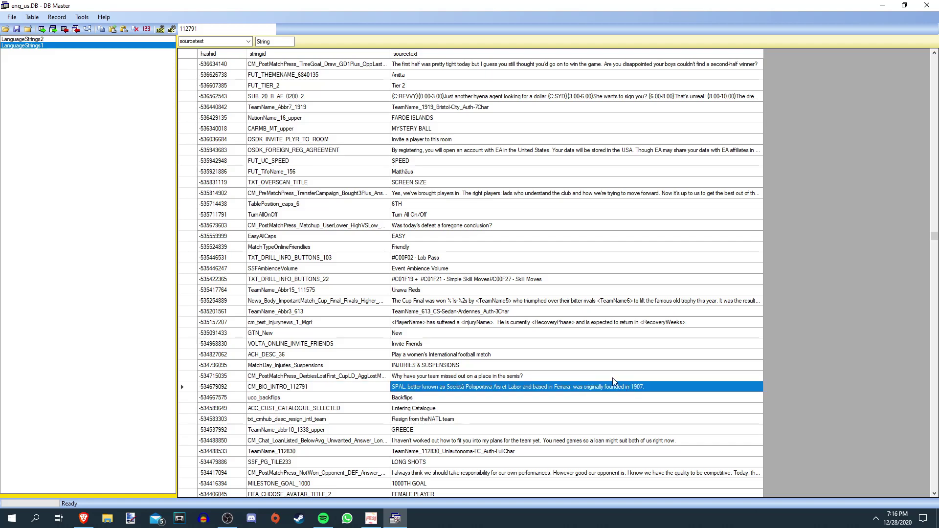
type("This is a TEST")
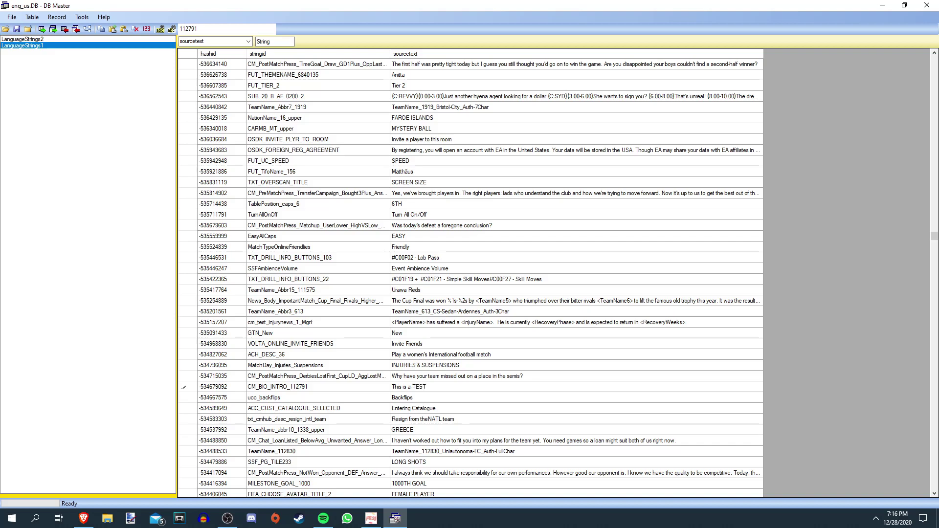
key("Return")
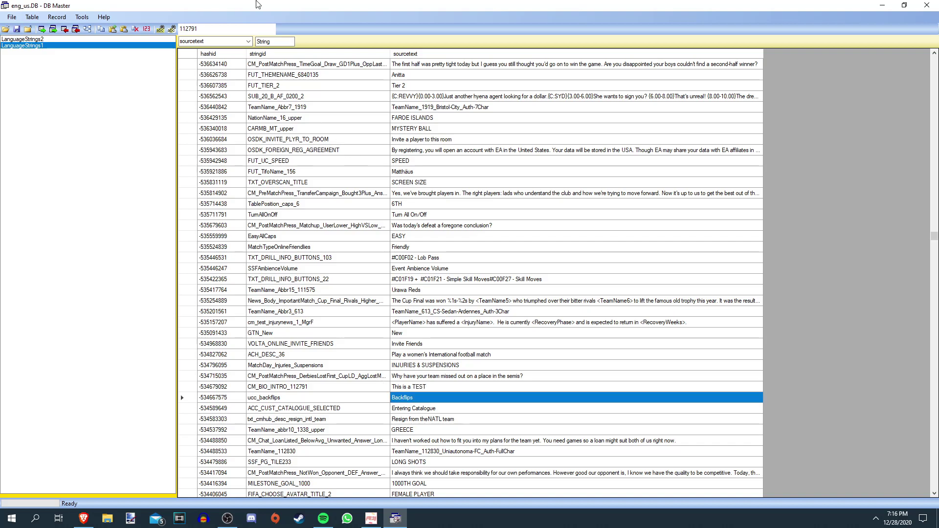
Find the next stringid containing 112791 and set the sourcetext of TeamName_Abbr3_112791 to NFC
left_click(248, 42)
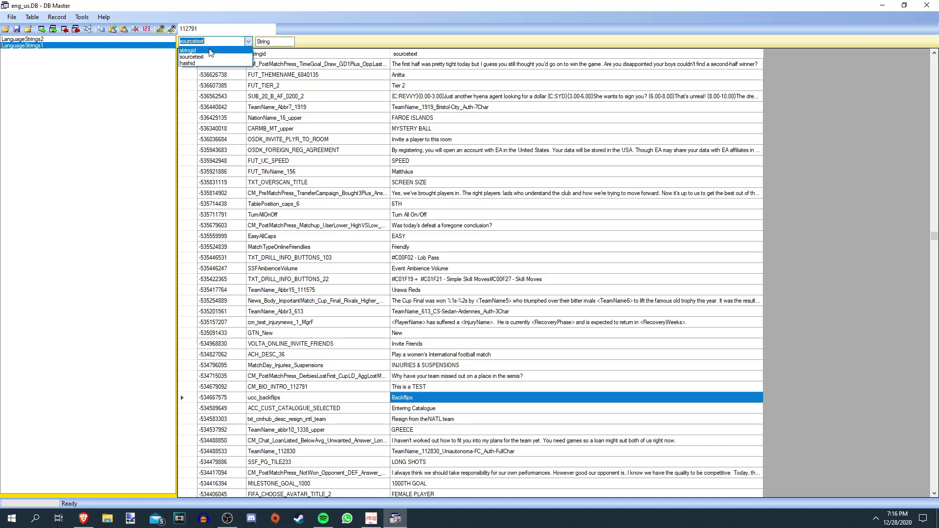
left_click(190, 57)
left_click(172, 30)
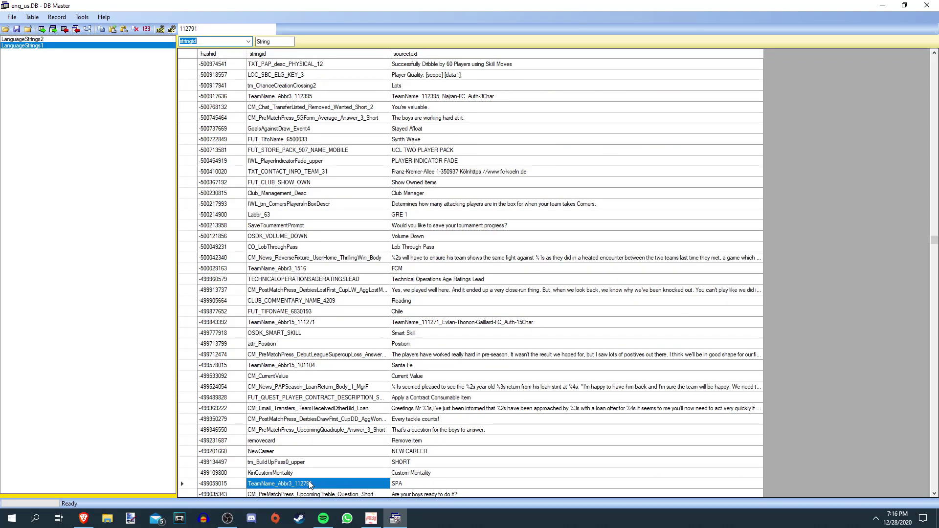
left_click(406, 485)
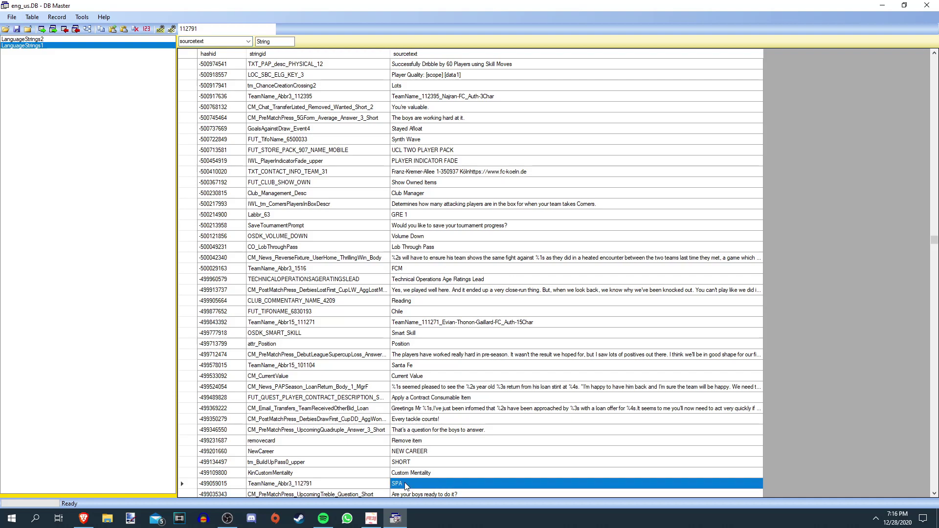
scroll(406, 485, "down", 4)
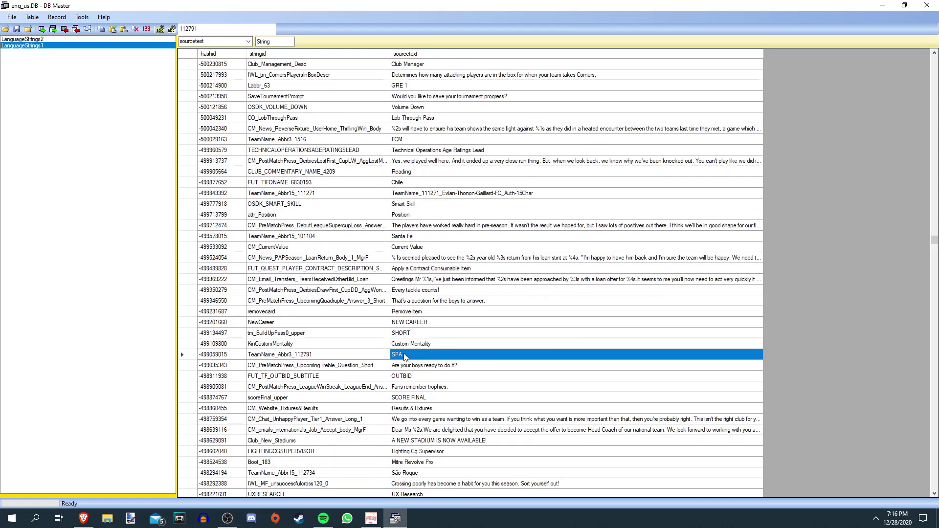
left_click(411, 355)
double_click(411, 355)
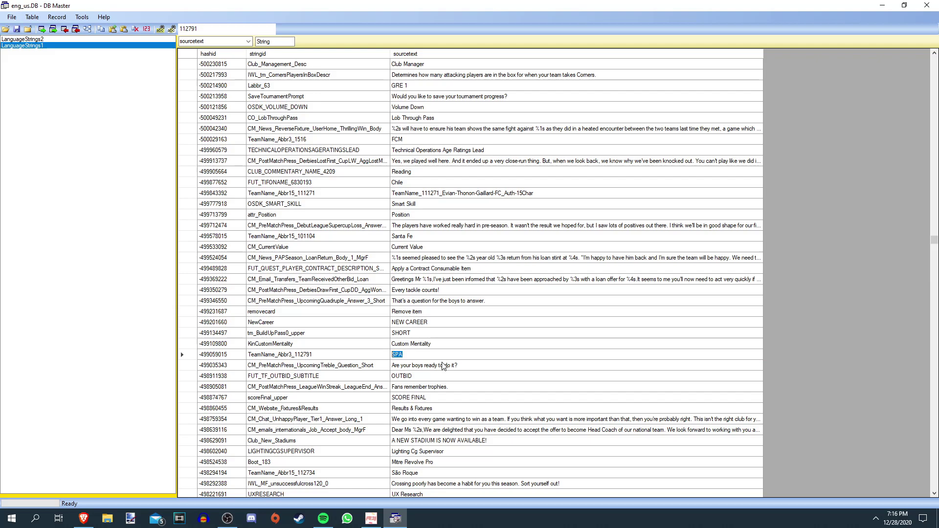
type("NFC")
key("Return")
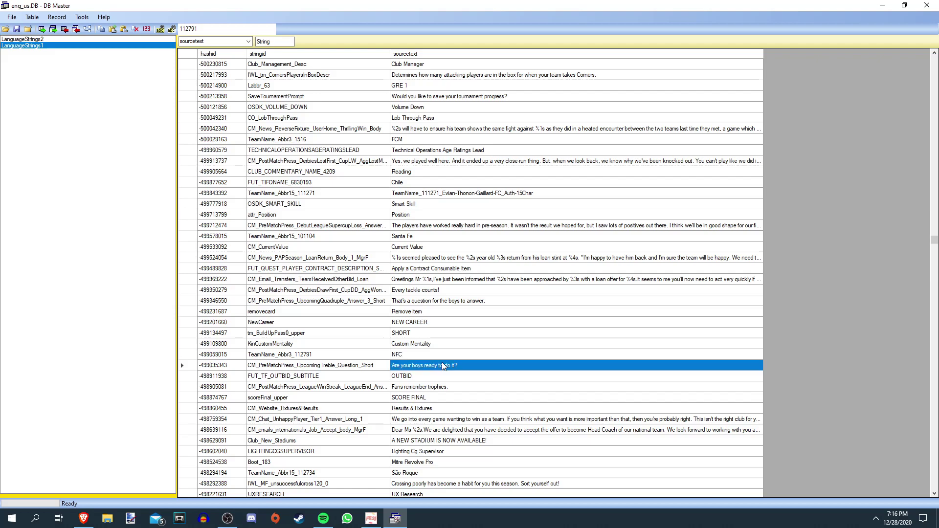
Find the following stringid match for 112791 and set the sourcetext of TeamName_Abbr10_112791 to "Nobz FC"
left_click(248, 41)
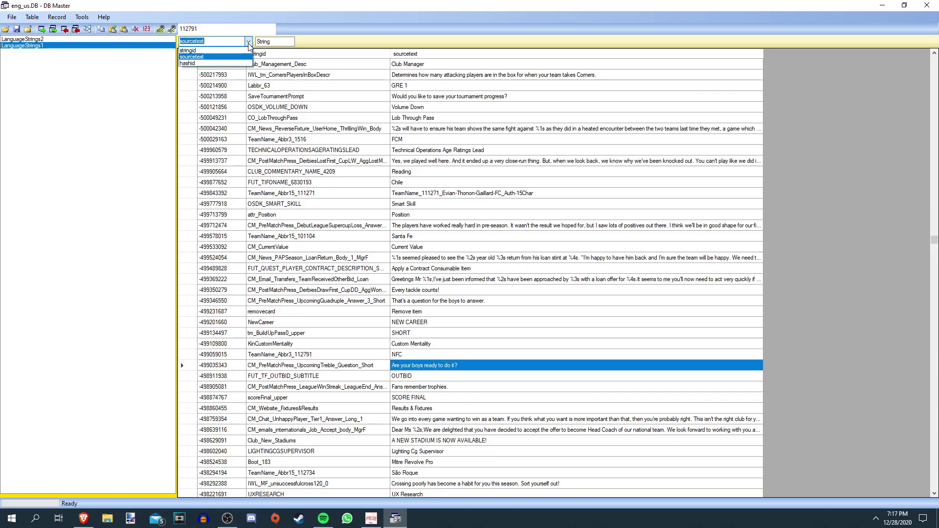
left_click(216, 54)
left_click(172, 31)
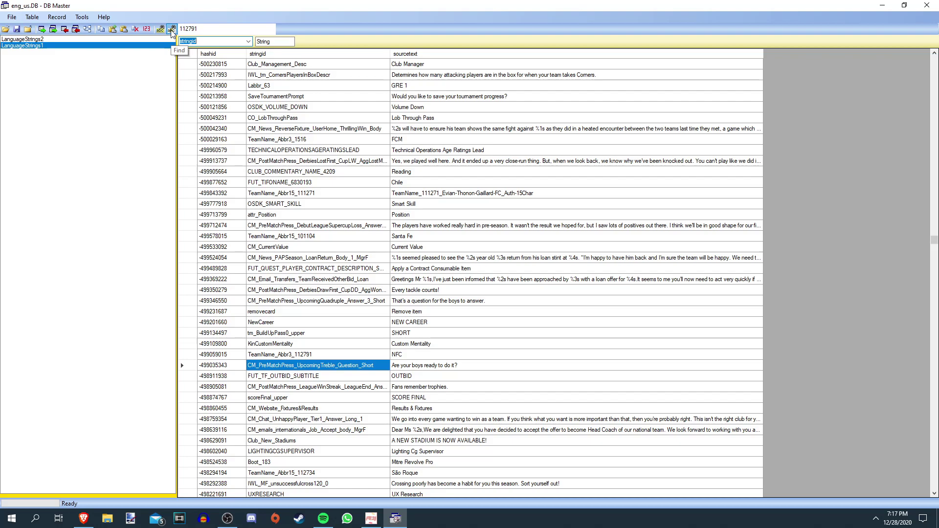
scroll(390, 163, "down", 4)
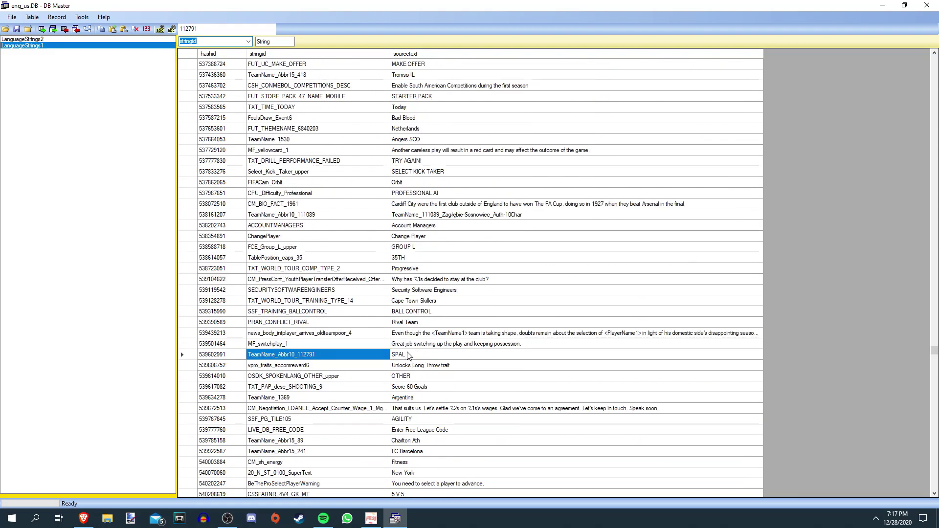
left_click(405, 356)
left_click(409, 353)
double_click(410, 354)
type("nOB")
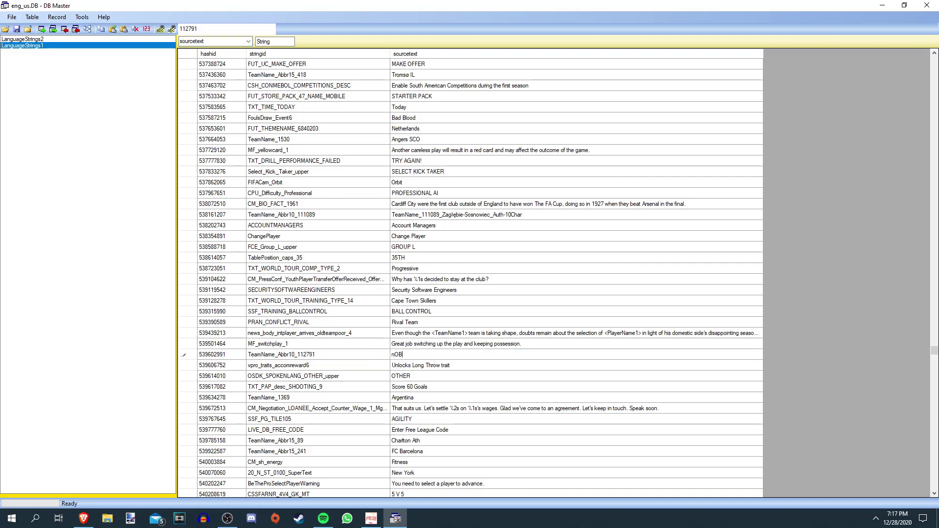
key("BackSpace")
key("BackSpace")
key("BackSpace")
type("Nobz FC")
key("Return")
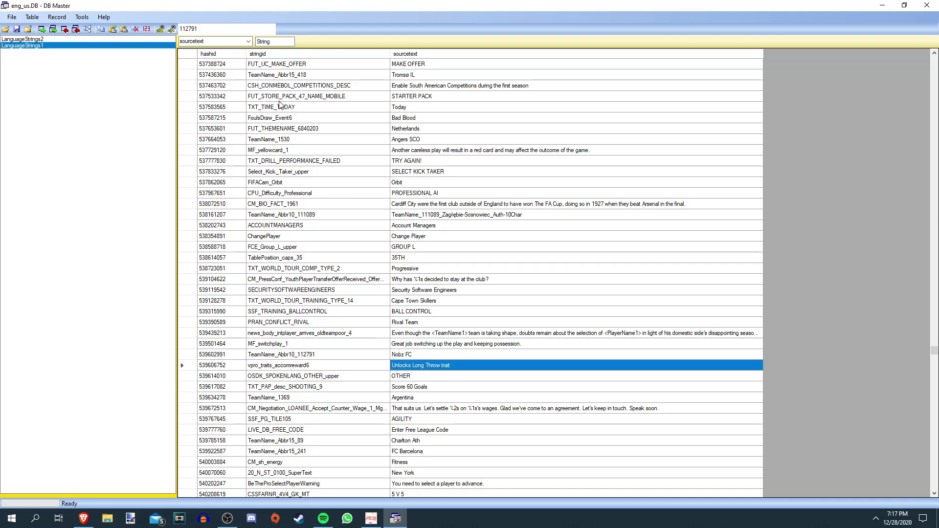
Continue the stringid search for 112791 and set the sourcetext of Team_112791_Neighbourhood_Name to Undecided
left_click(248, 41)
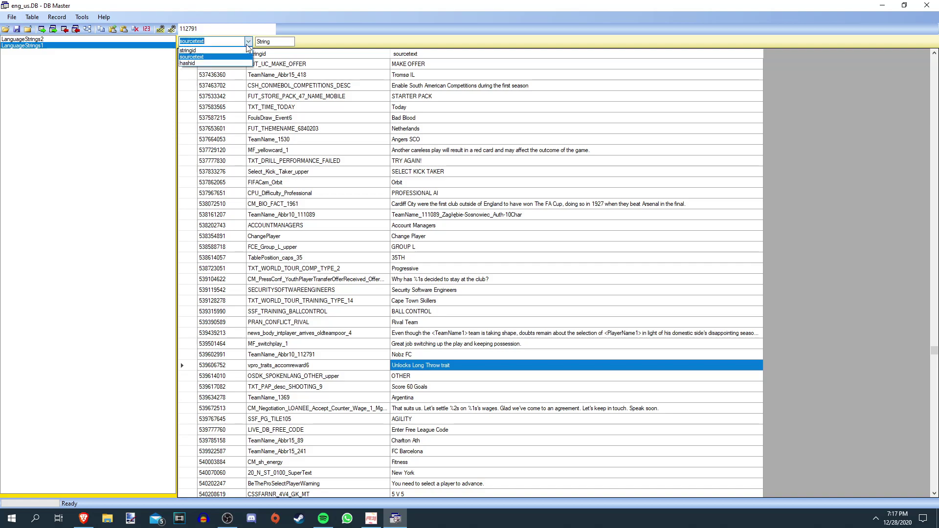
left_click(196, 54)
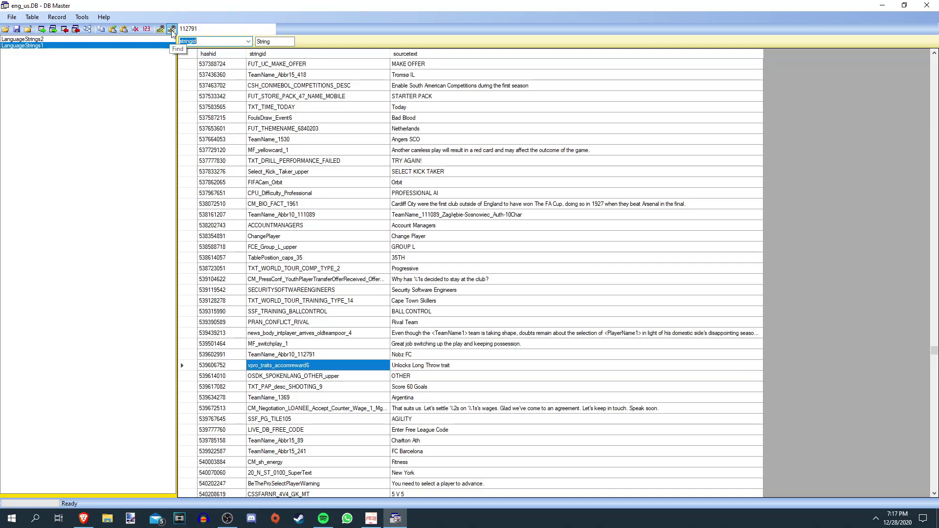
left_click(172, 31)
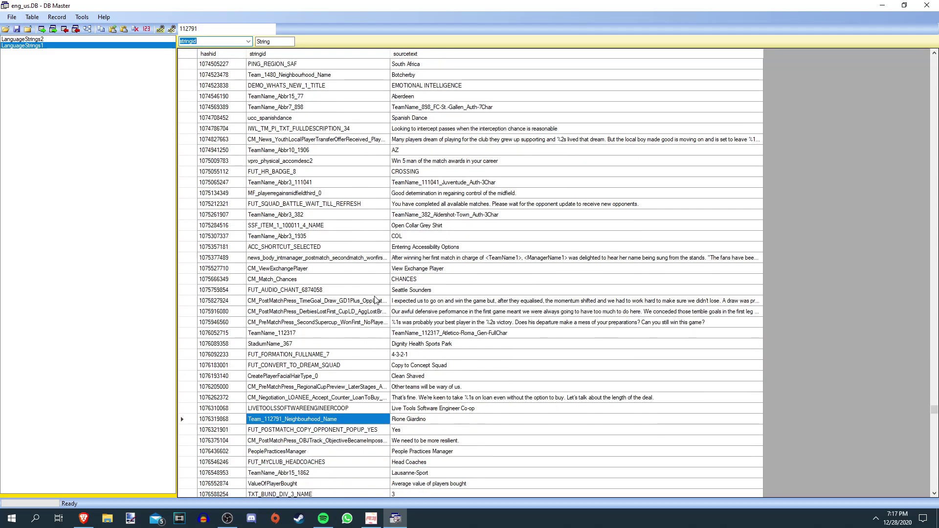
left_click(430, 424)
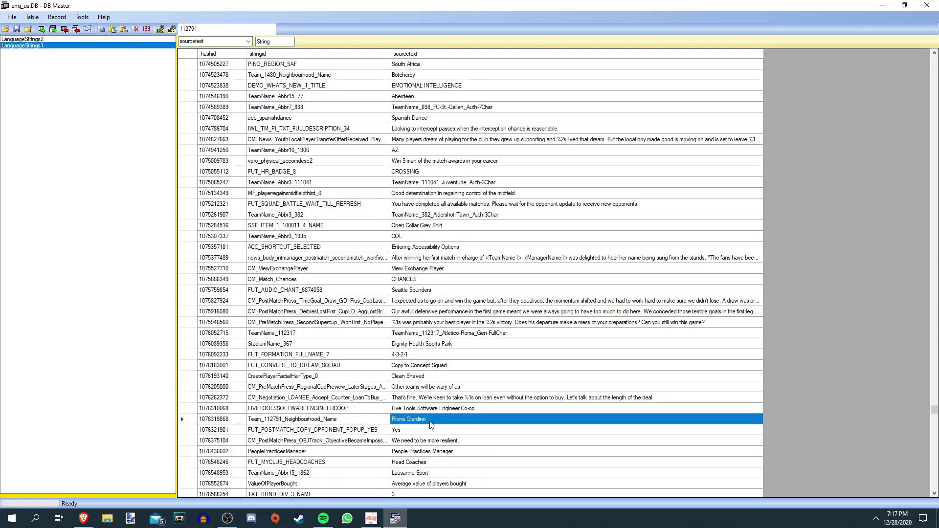
left_click(431, 424)
type("Undecided")
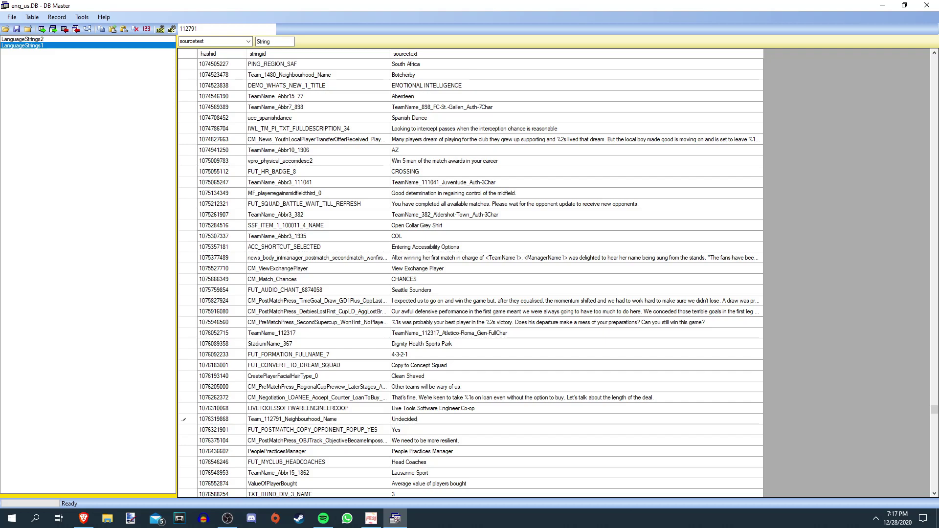
key("Return")
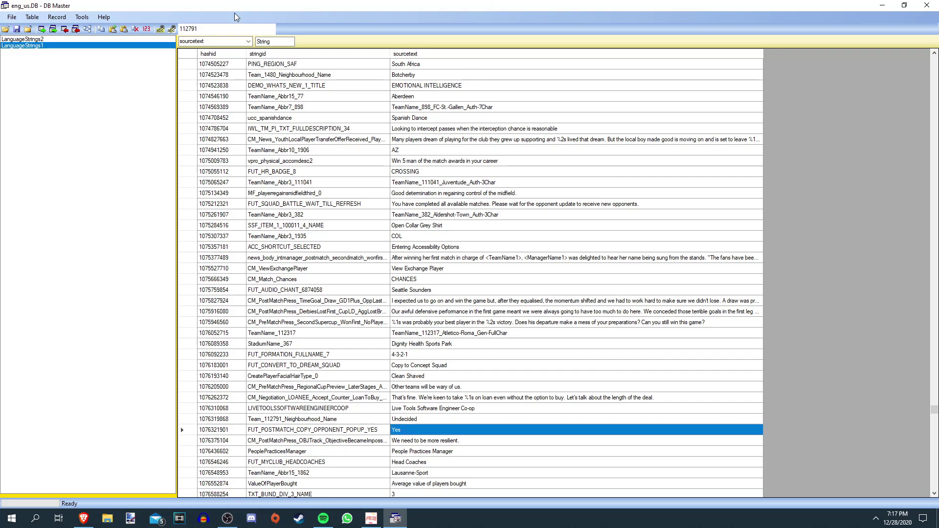
Find the next stringid containing 112791 and set the sourcetext of TeamName_112791 to "Nobz FC"
left_click(232, 42)
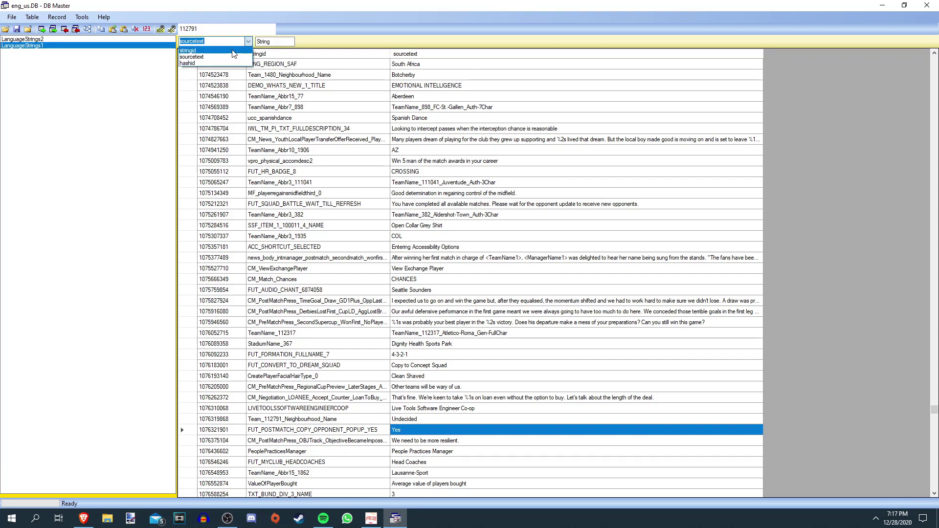
left_click(233, 51)
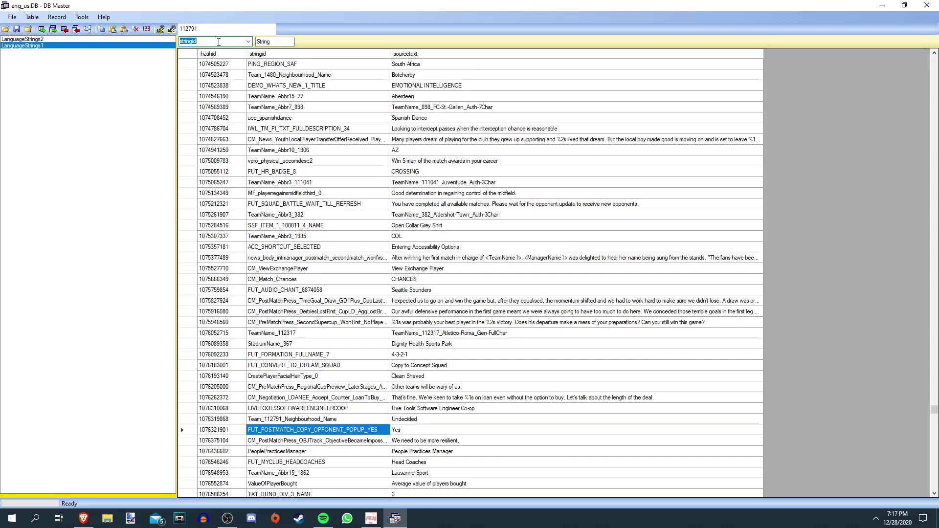
left_click(174, 30)
scroll(405, 455, "down", 1)
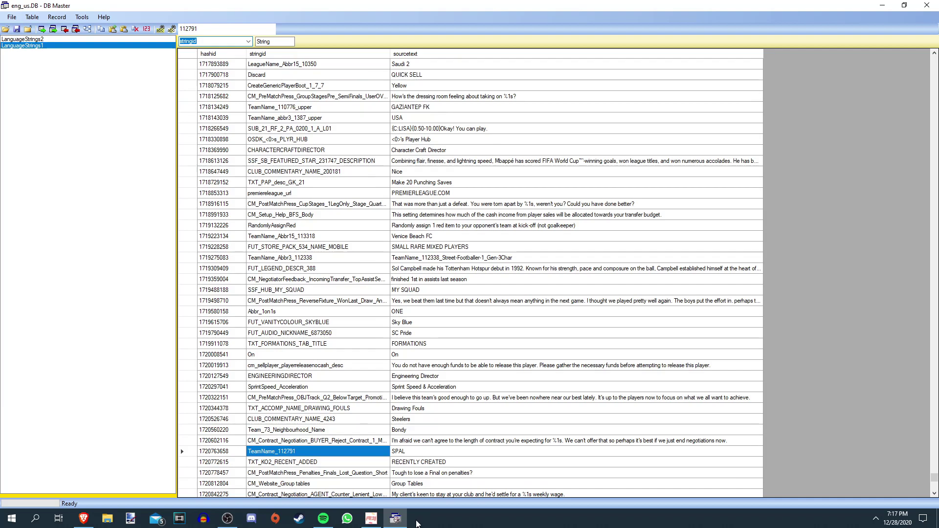
left_click(405, 455)
left_click(405, 455)
key("BackSpace")
key("BackSpace")
key("BackSpace")
key("BackSpace")
type("No")
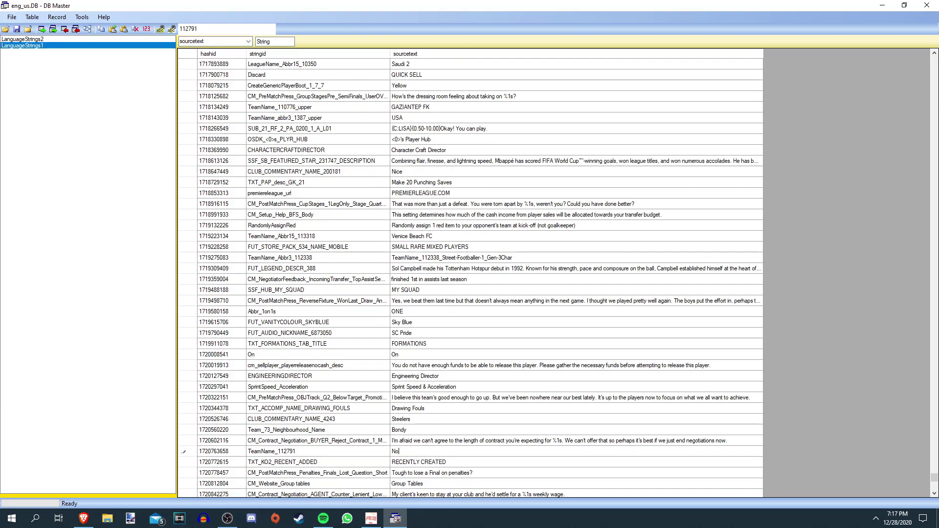
type("bz FC")
key("Return")
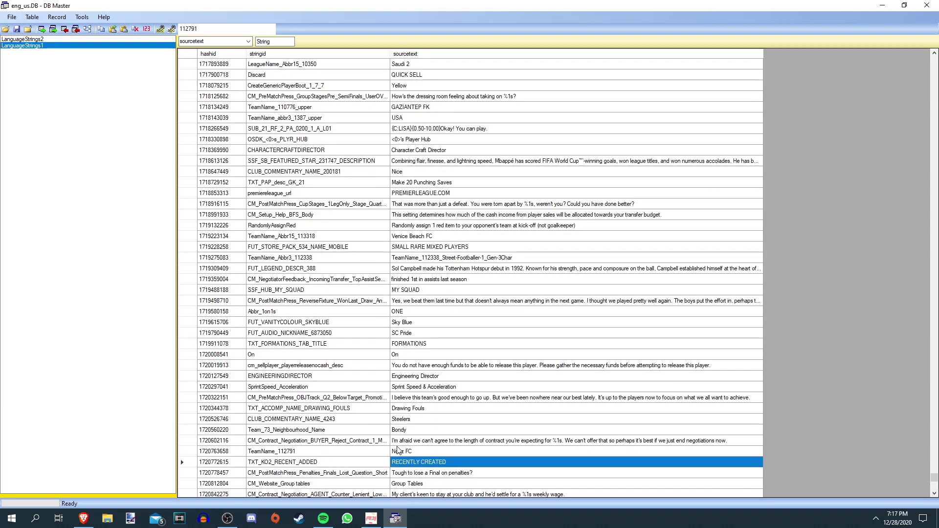
Continue the stringid search for 112791 and set the sourcetext of TeamName_Abbr15_112791 to "Nobz FC"
left_click(249, 42)
scroll(215, 52, "up", 1)
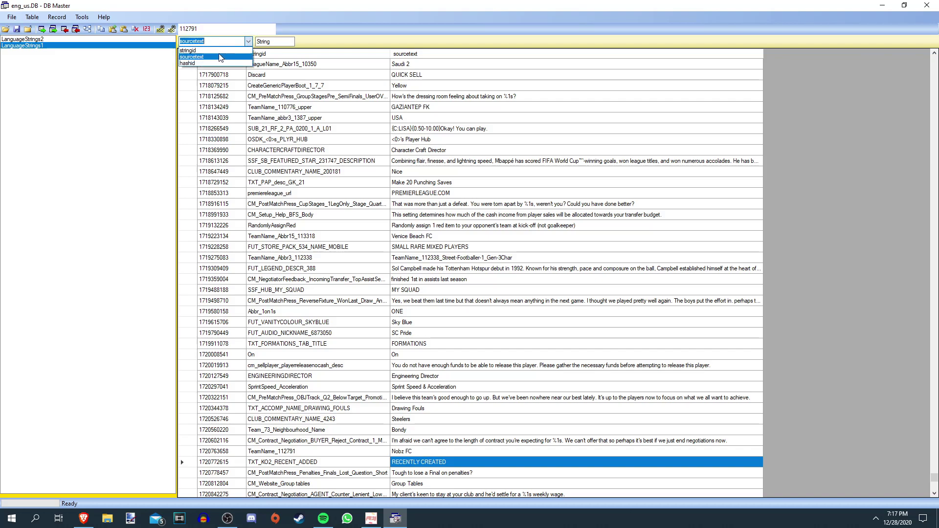
left_click(215, 47)
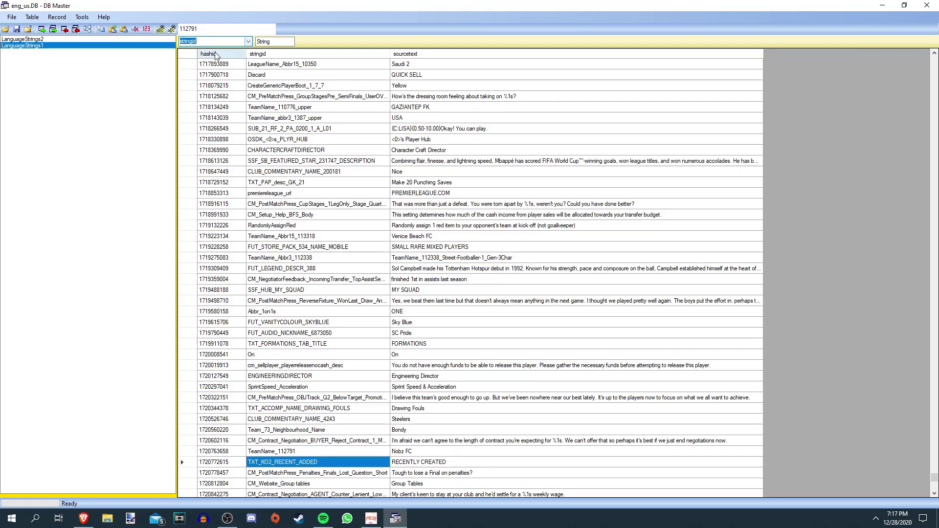
left_click(171, 30)
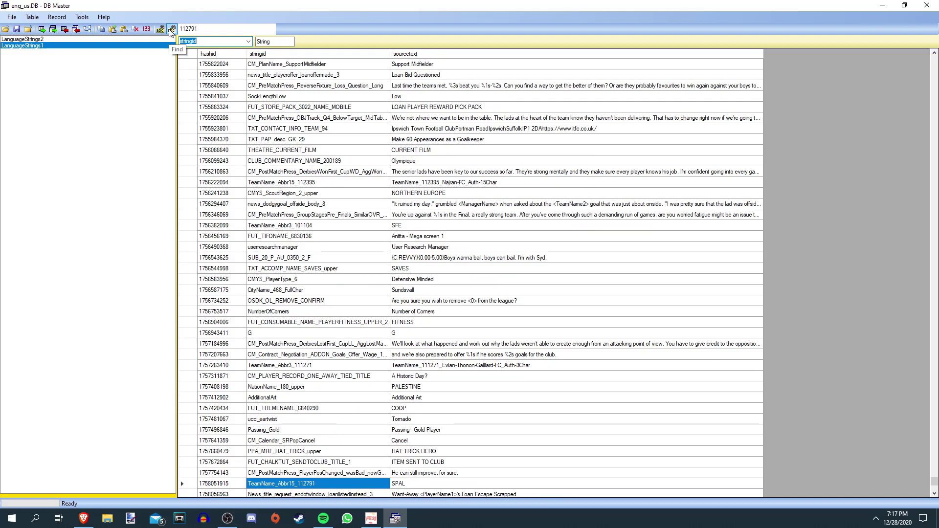
scroll(181, 319, "down", 9)
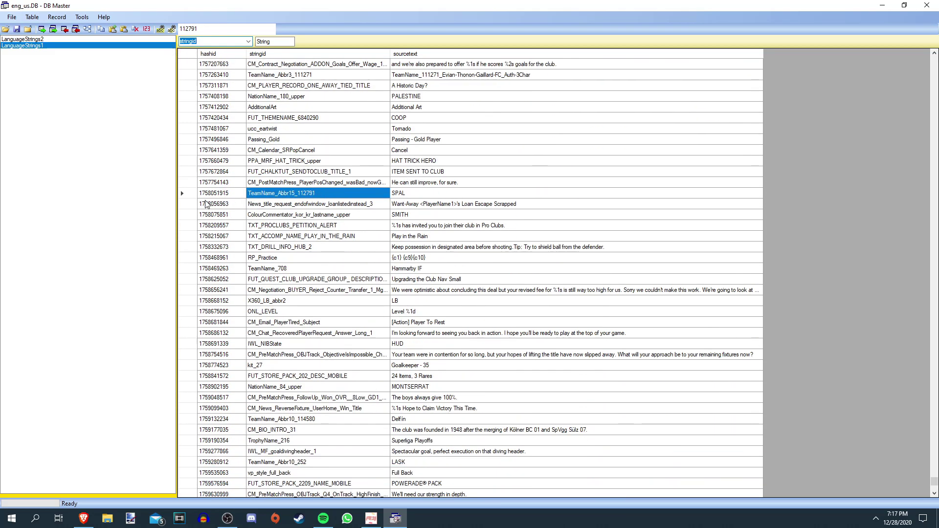
left_click(417, 194)
left_click(418, 194)
type("Nob")
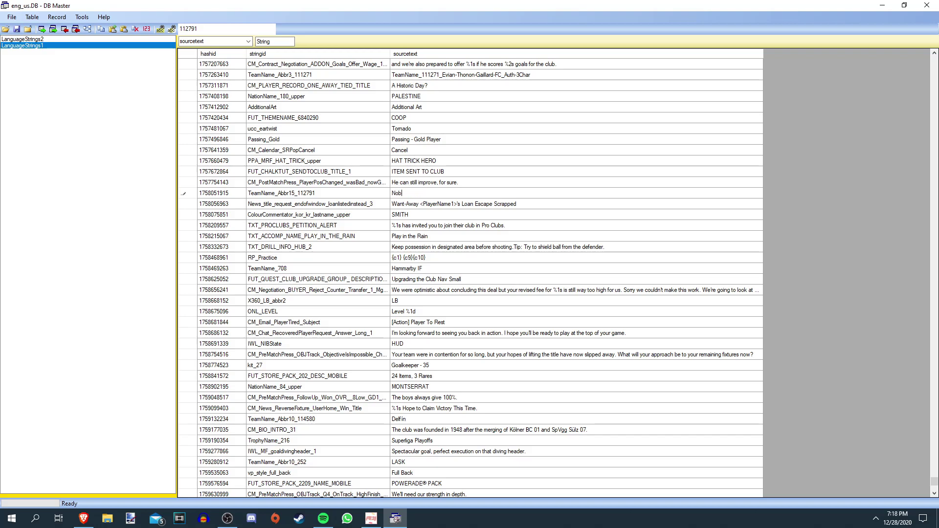
type("z")
key("Return")
Find the next 112791 stringid and replace the text of CM_BIO_FACT_112791 with "This club is being founded because of tutorial purposes."
key("F3")
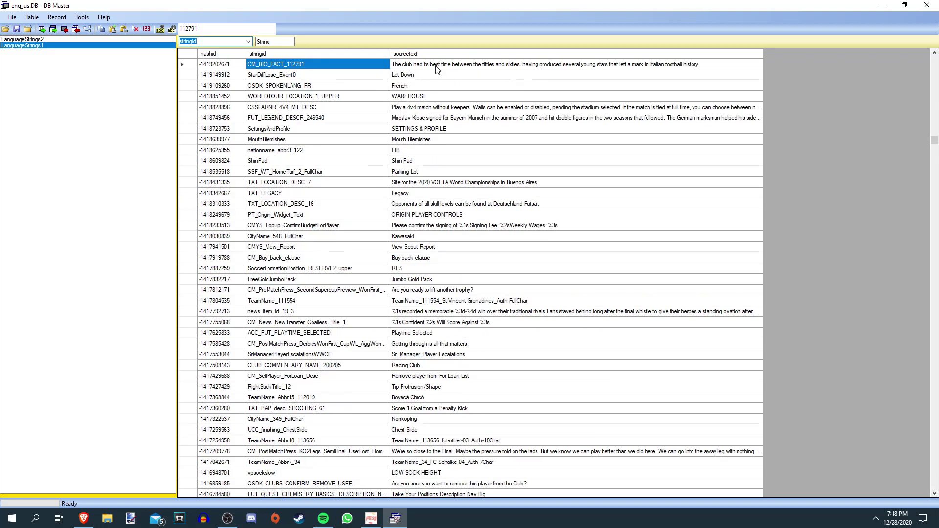
left_click(437, 67)
left_click(595, 64)
left_click_drag(704, 65, 367, 65)
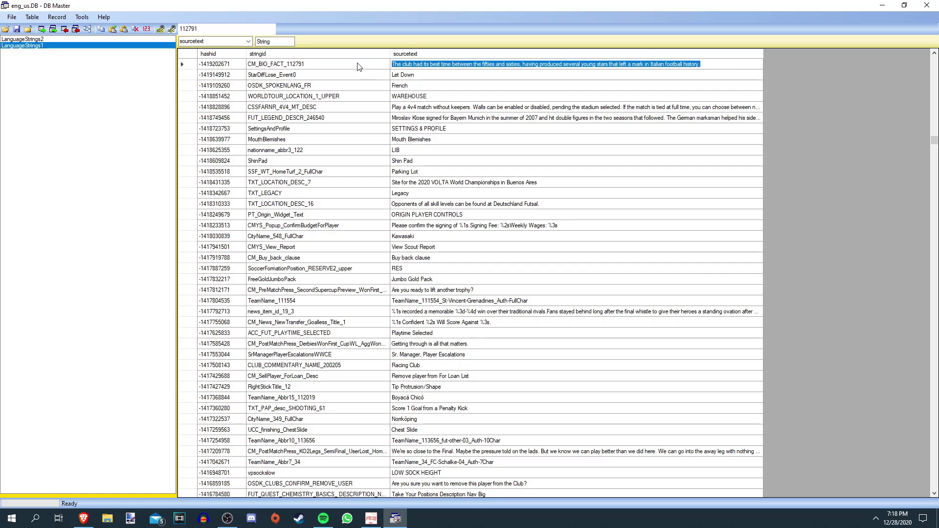
type("T")
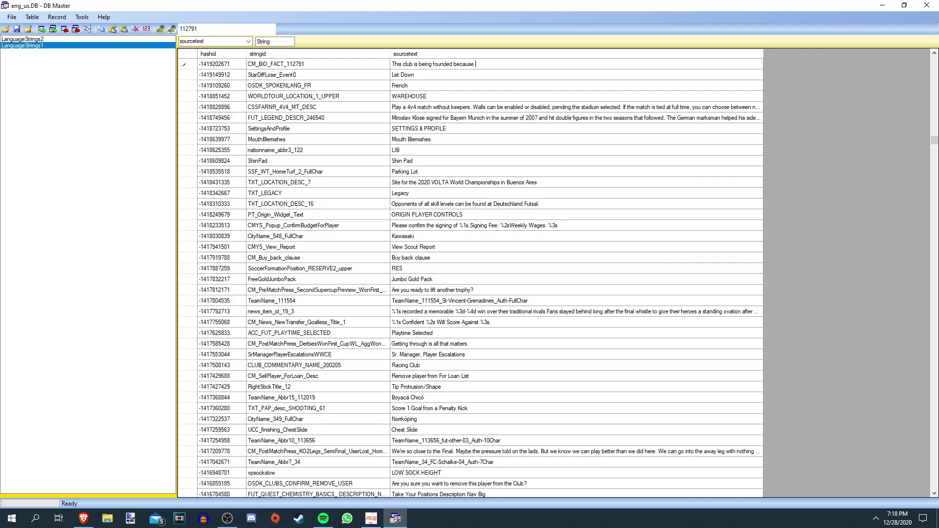
type("torial purposes.")
key("Return")
Cycle through all stringid matches for 112791 and check the edited sourcetext of each bio, team name and neighbourhood entry
left_click(248, 41)
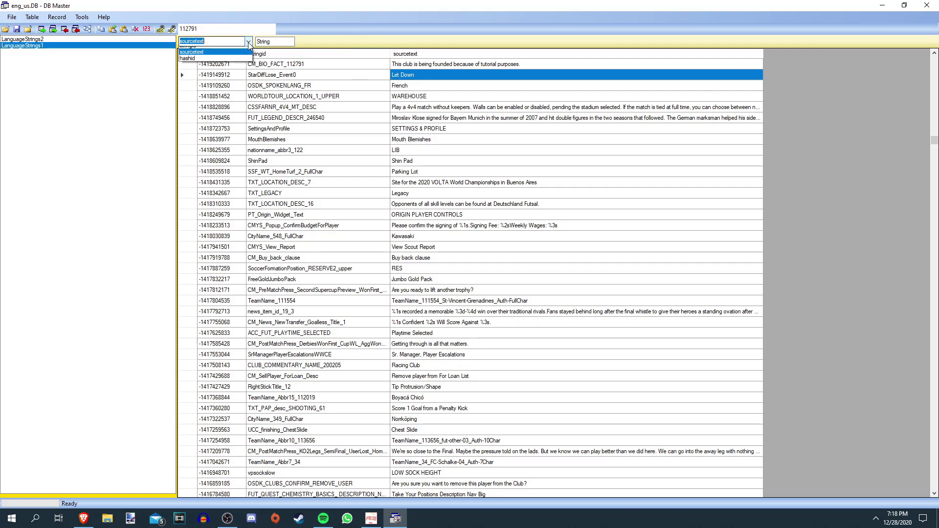
left_click(208, 55)
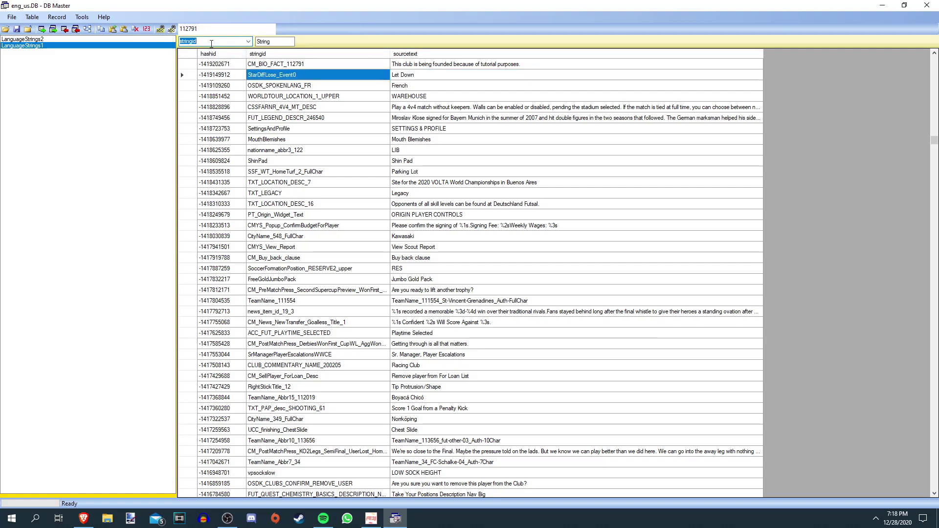
left_click(174, 30)
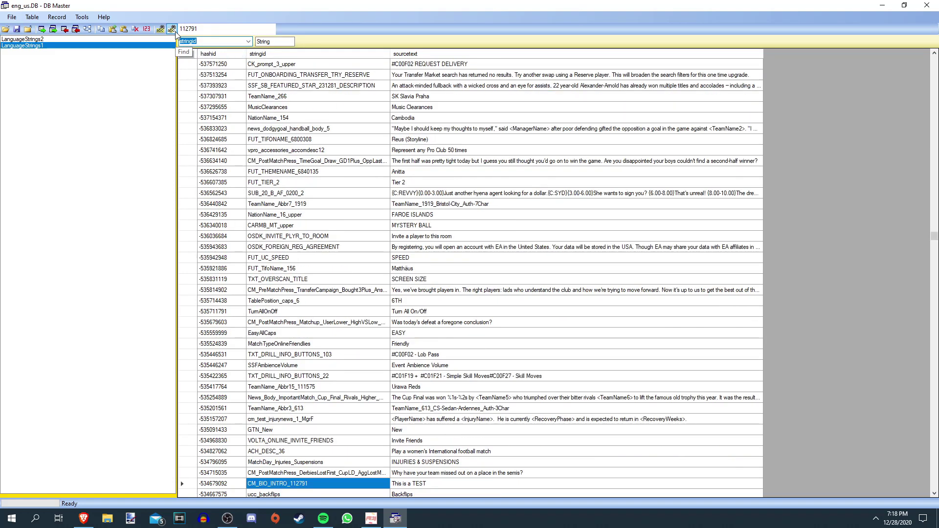
scroll(433, 260, "down", 7)
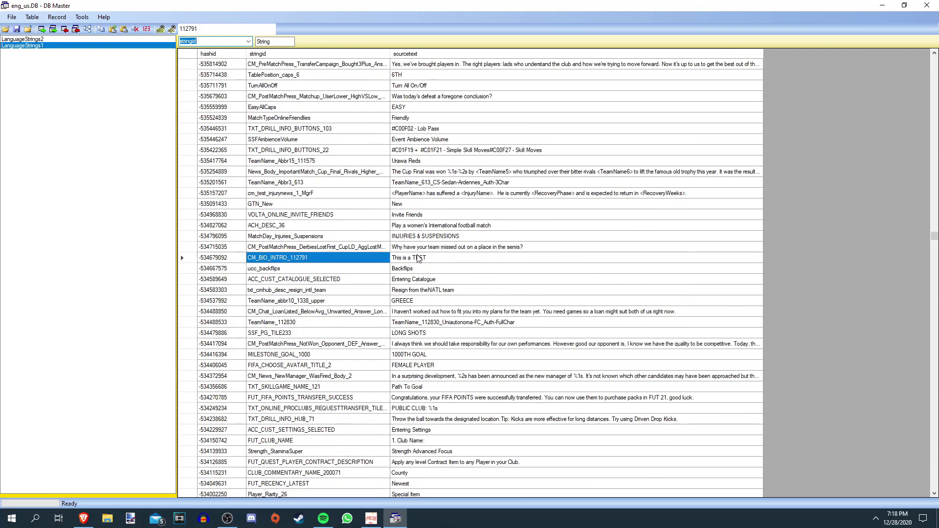
left_click(173, 29)
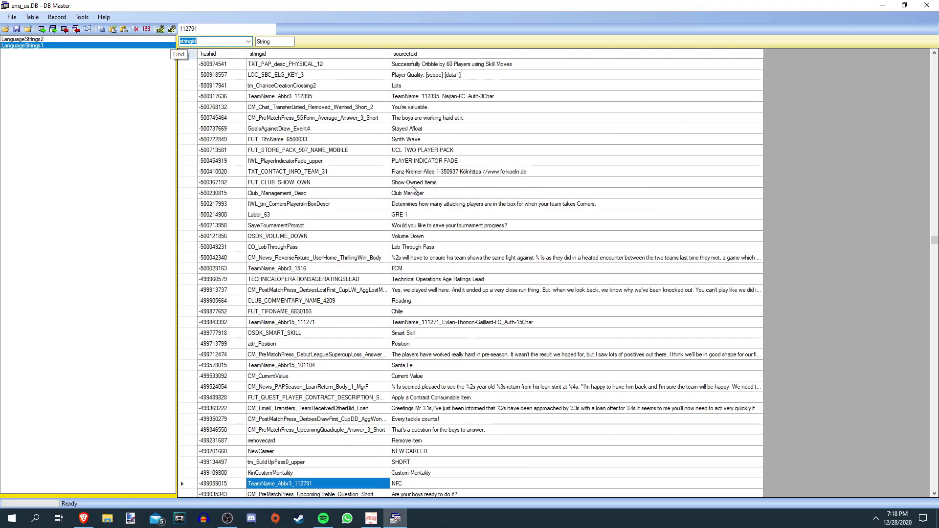
scroll(362, 158, "down", 6)
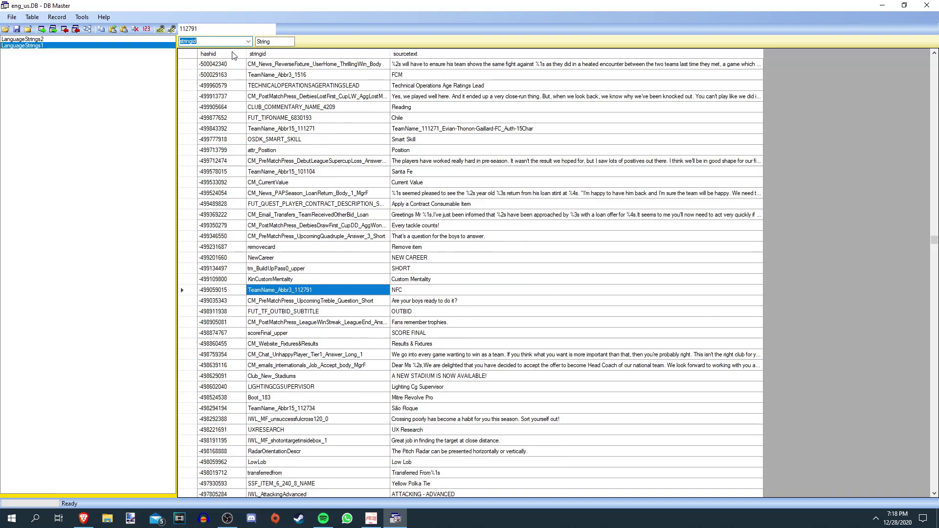
left_click(173, 30)
scroll(396, 294, "down", 6)
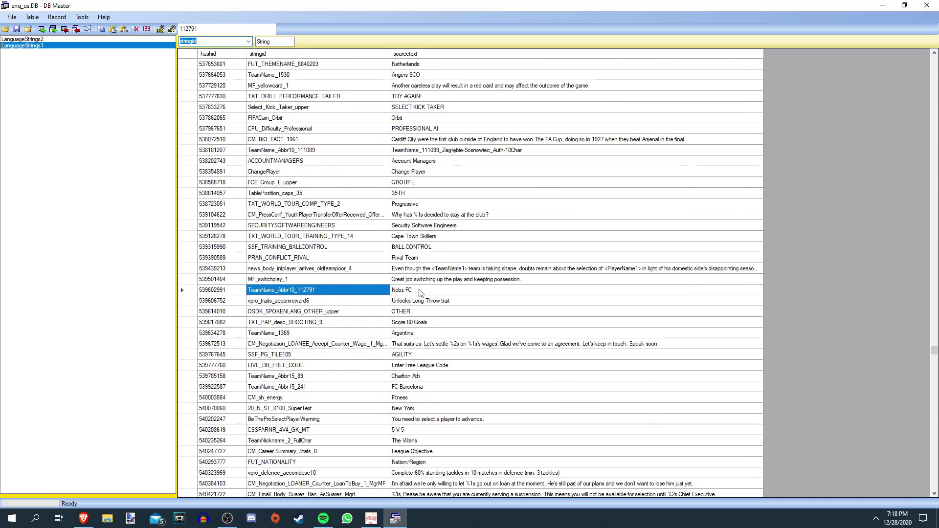
left_click(172, 29)
scroll(456, 270, "down", 6)
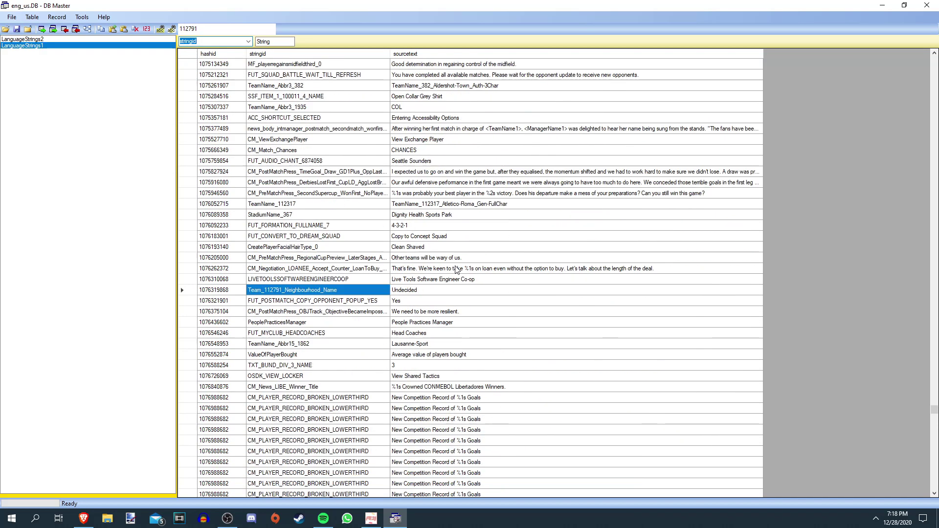
scroll(456, 270, "down", 1)
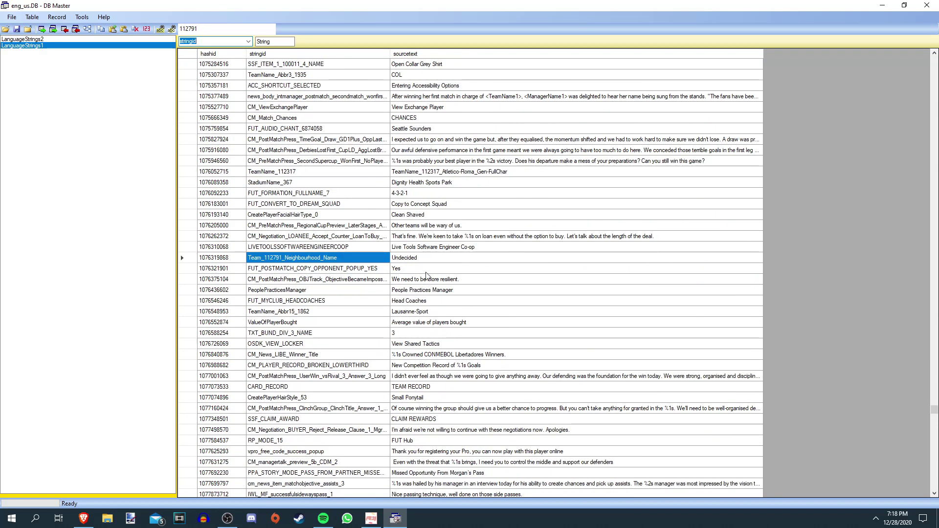
left_click(172, 29)
scroll(342, 178, "down", 4)
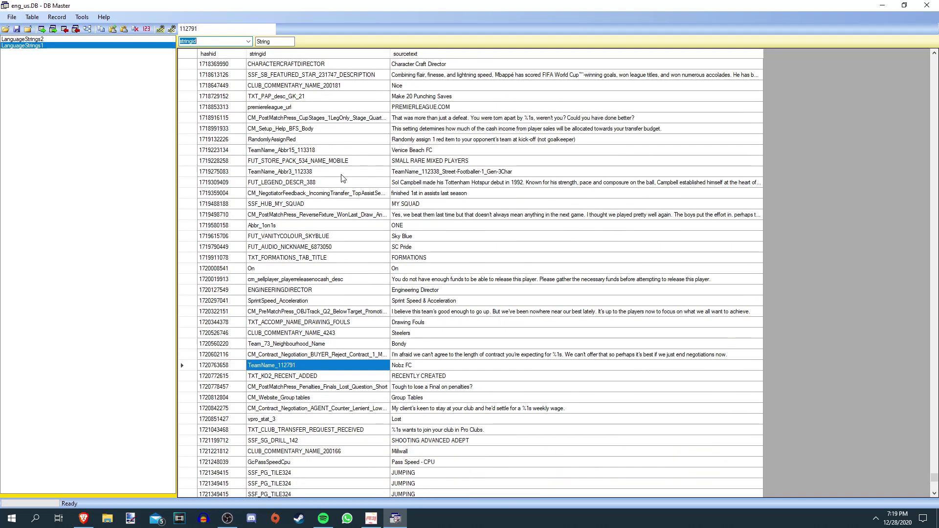
scroll(343, 179, "down", 1)
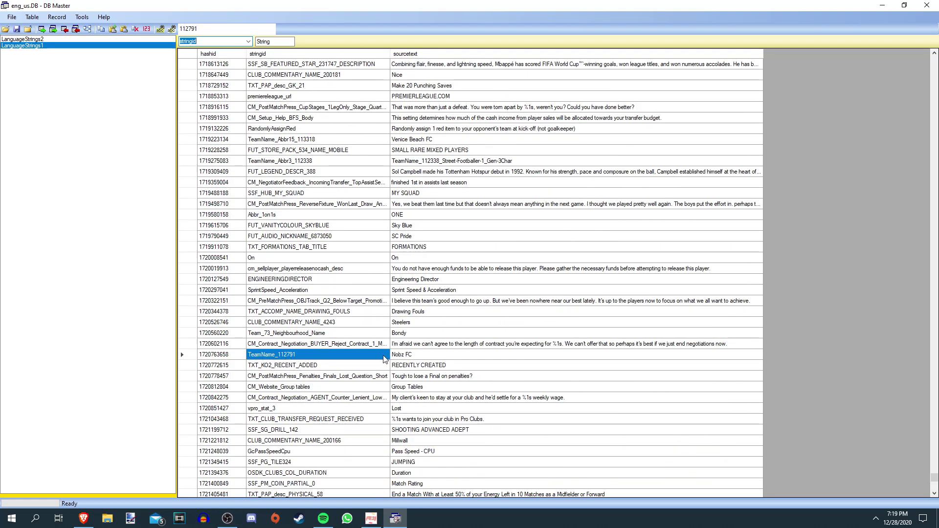
left_click(173, 31)
scroll(445, 353, "down", 3)
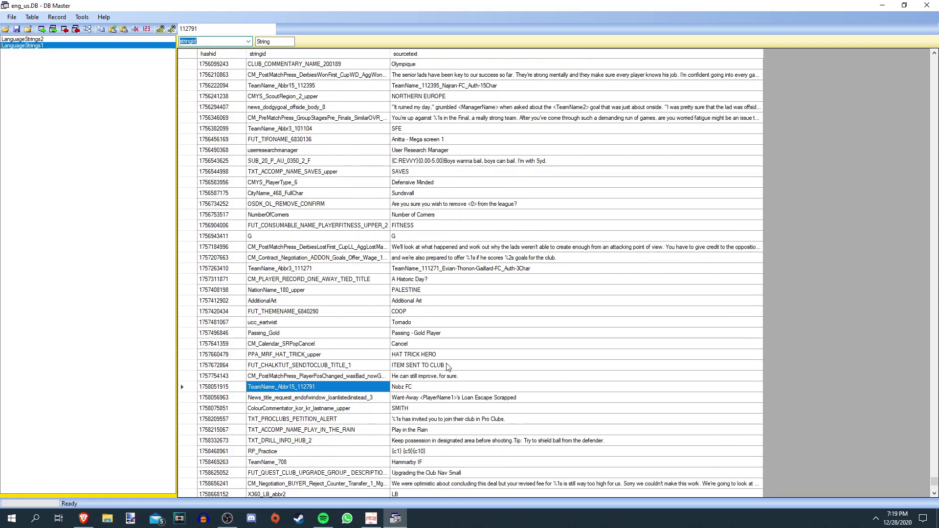
left_click(175, 30)
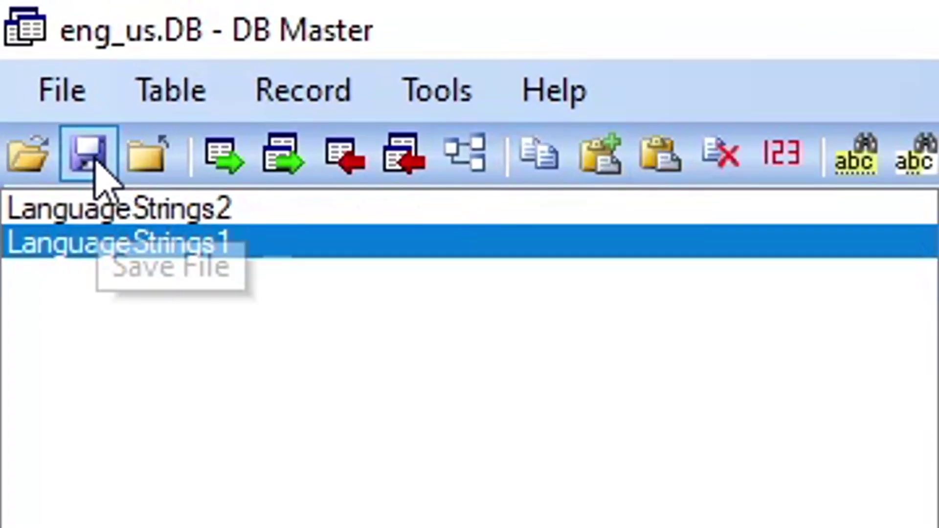
Save the edited eng_us database file and close DB Master
left_click(17, 30)
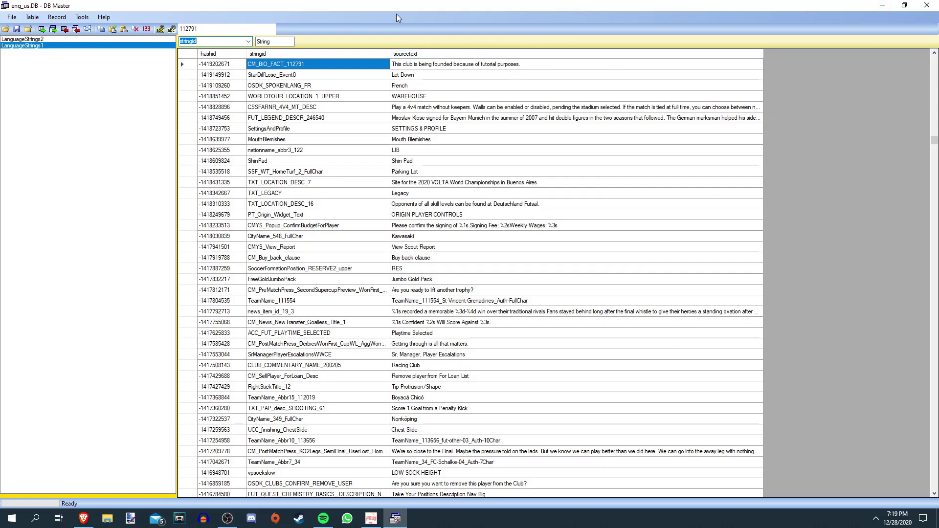
left_click(927, 6)
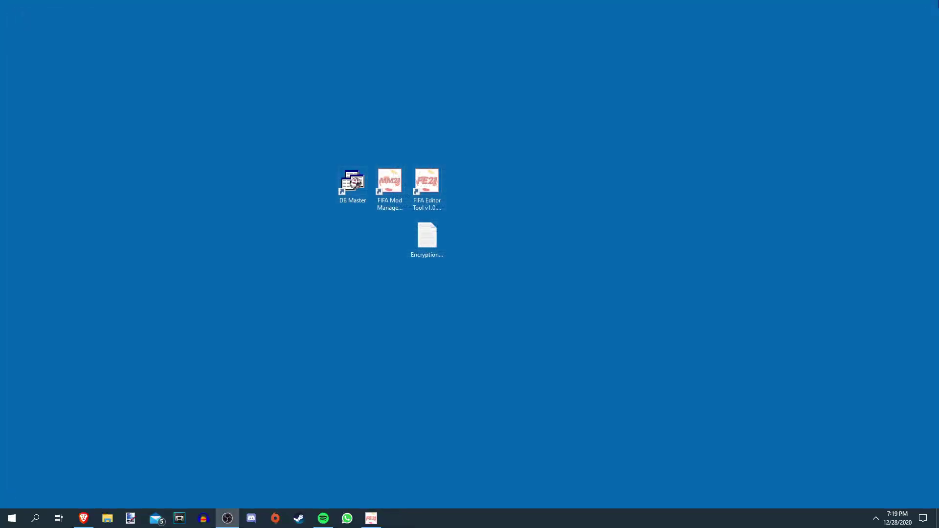
Switch to FIFA Editor Tool and import eng_us from the TUTORIAL folder into the eng_us DB legacy file
key("alt+Tab")
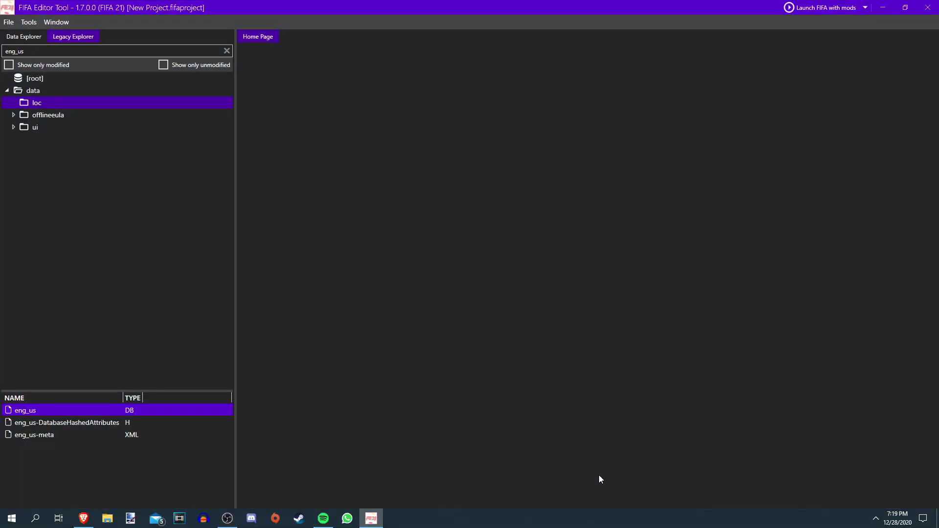
right_click(66, 412)
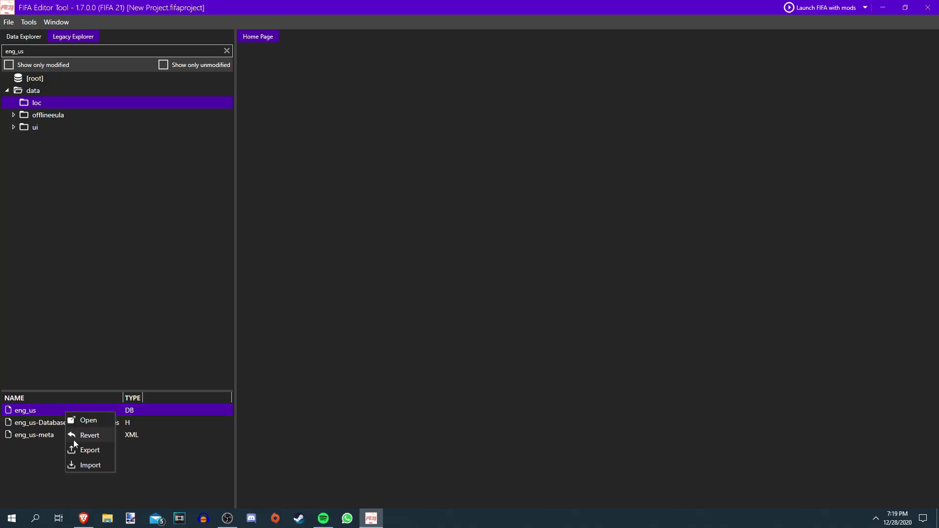
left_click(81, 466)
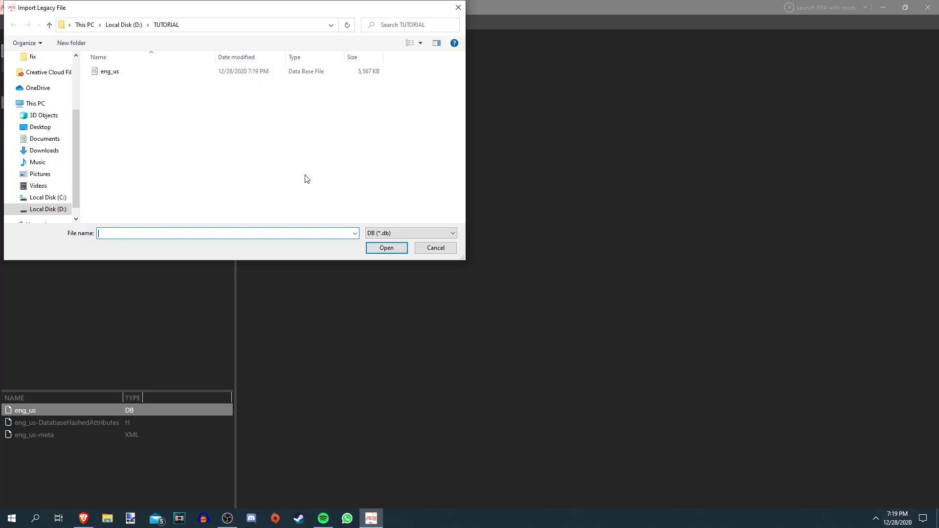
double_click(137, 72)
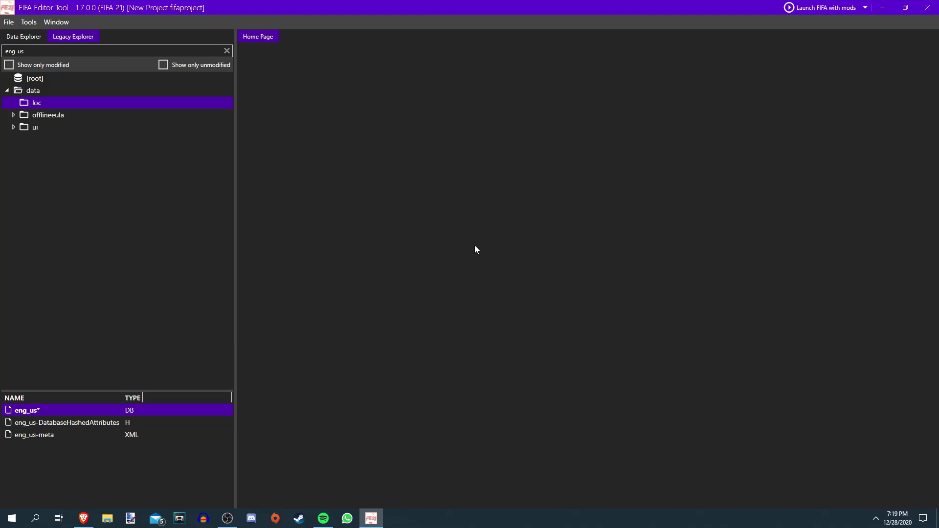
Save the editor project as Tutorial in the TUTORIAL folder
left_click(11, 22)
left_click(25, 79)
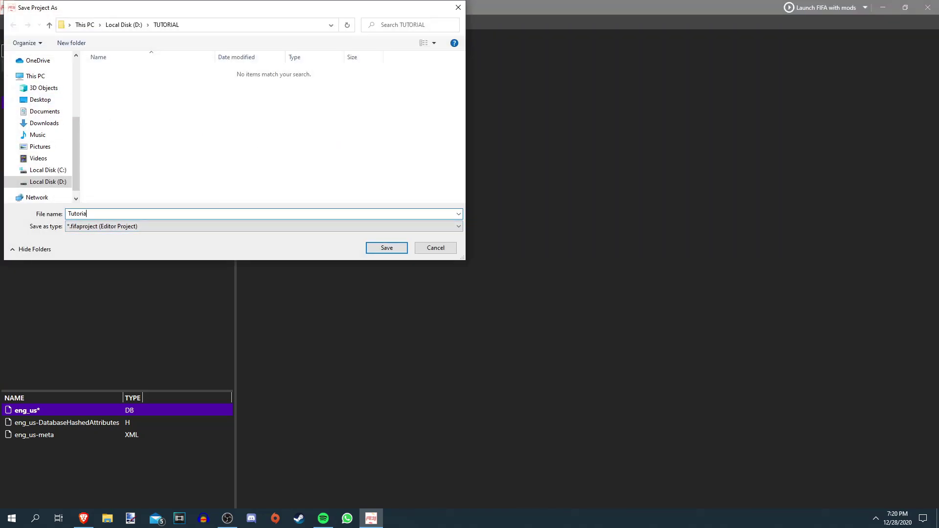
type("Tutorial")
key("Return")
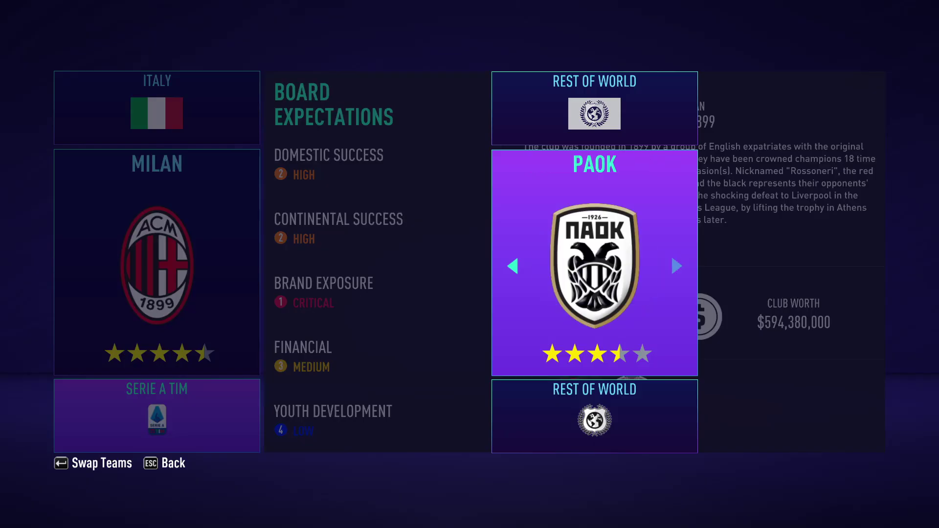
Swap Milan for Nobz FC from the Rest of World teams in Serie A TIM and start the career with it
key("Right")
key("Right")
key("Right")
key("Left")
key("Left")
key("Left")
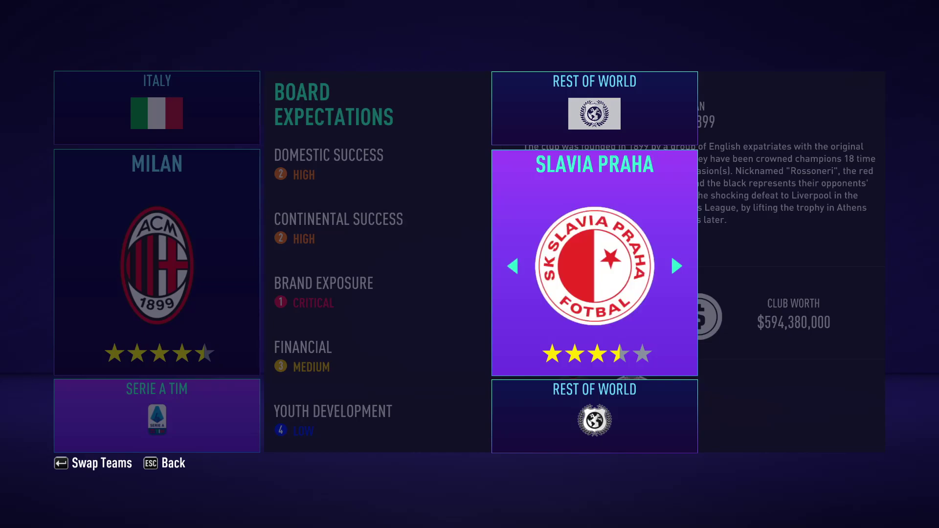
key("Left")
key("Left")
key("Left")
key("Left")
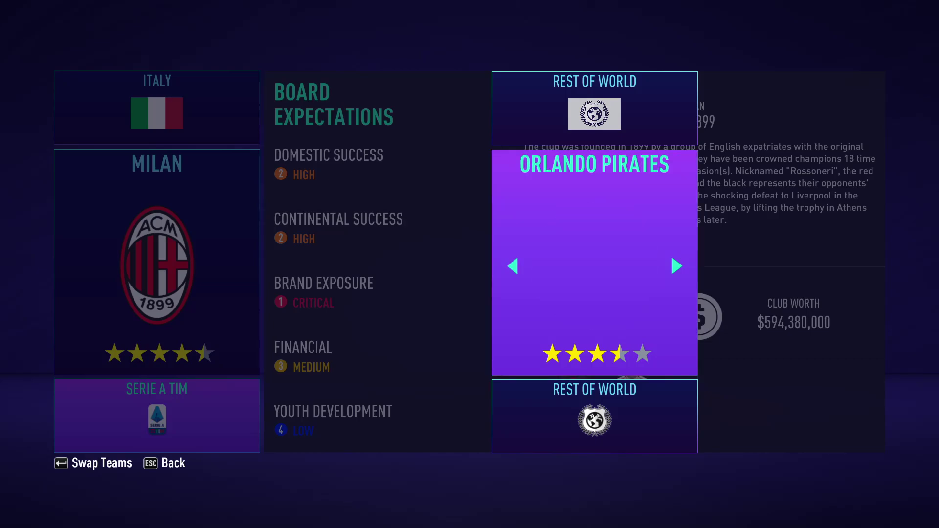
key("Left")
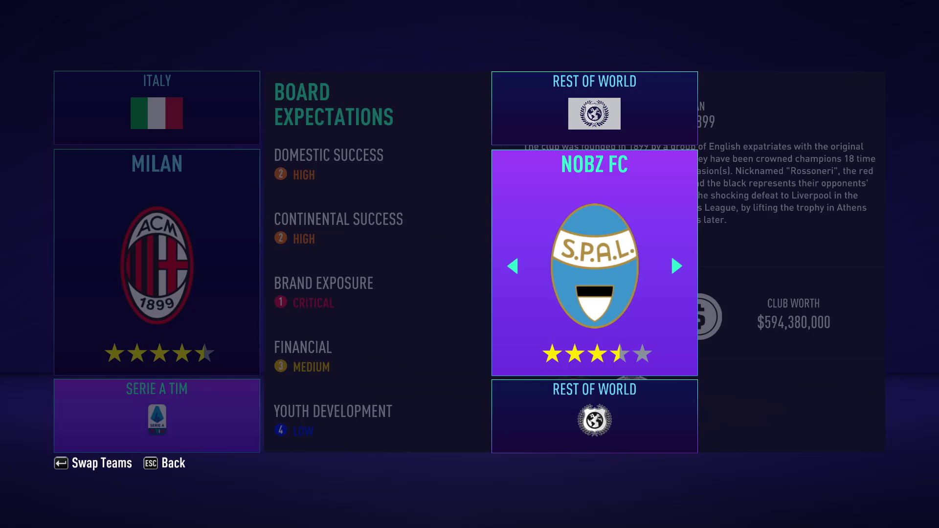
key("Return")
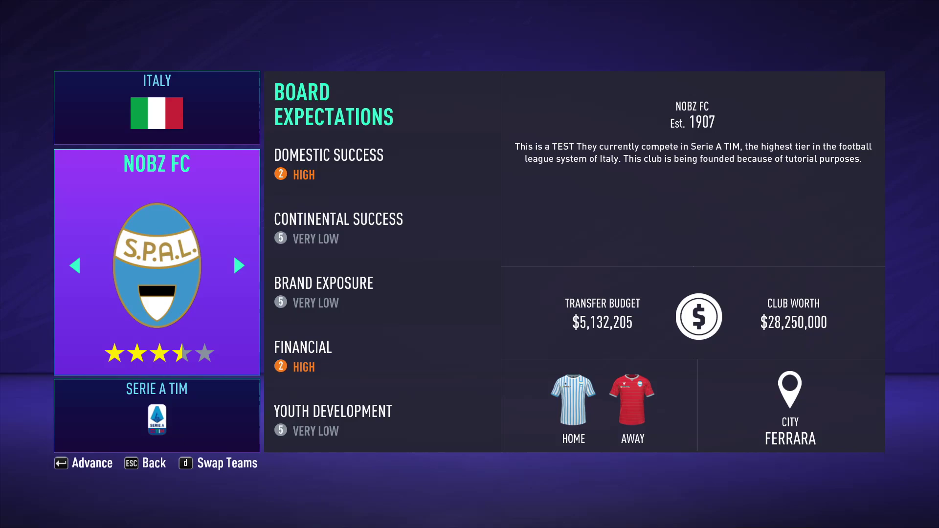
key("Return")
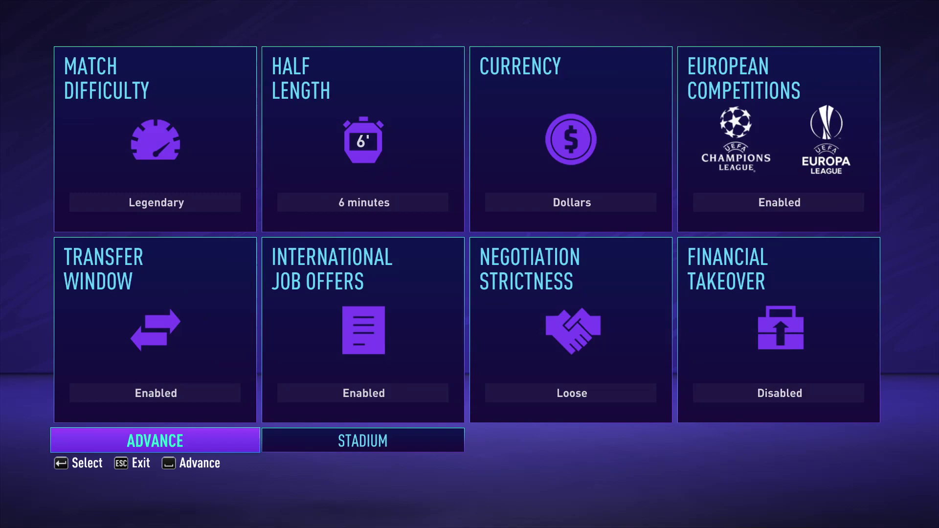
key("Return")
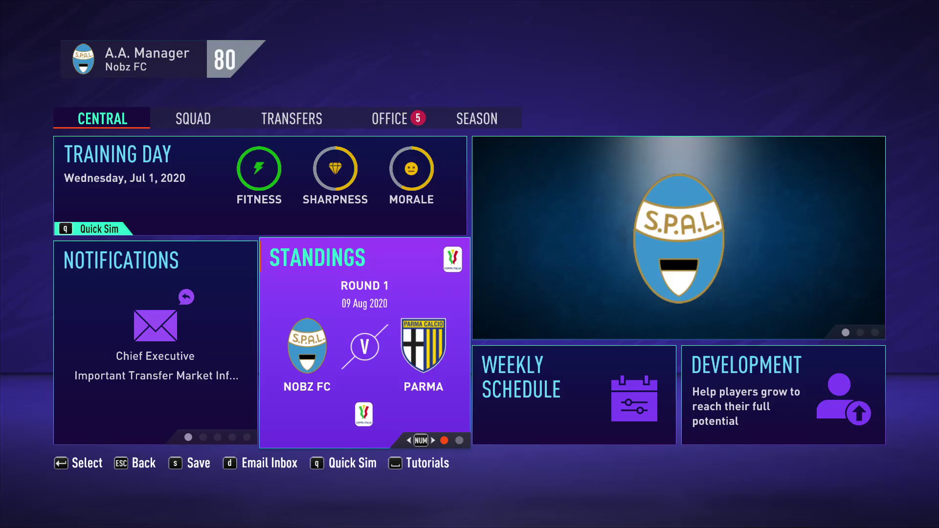
Go to the career's Season section and open the Coppa Italia standings to check the Nobz FC name in the Round 1 fixtures
key("Up")
key("Up")
key("Left")
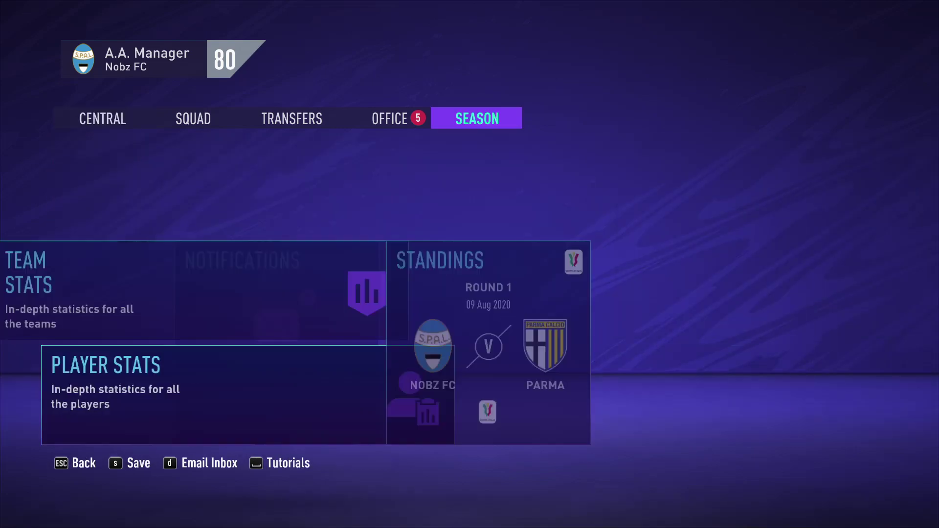
key("Left")
key("Down")
key("Up")
key("Right")
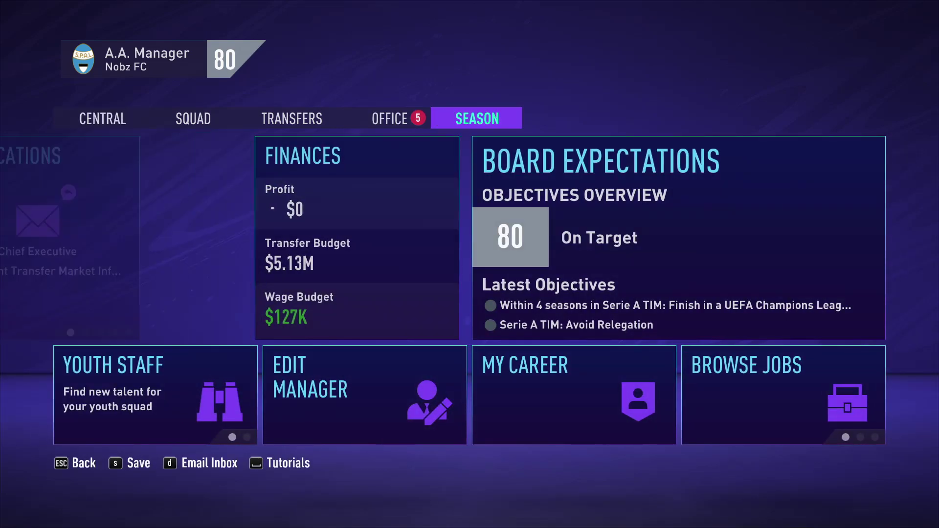
key("Down")
key("Down")
key("Right")
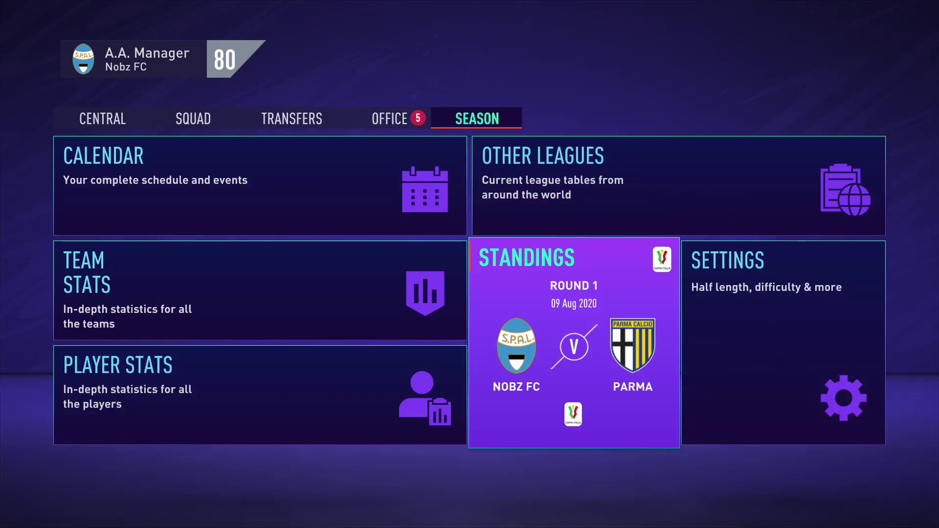
key("Return")
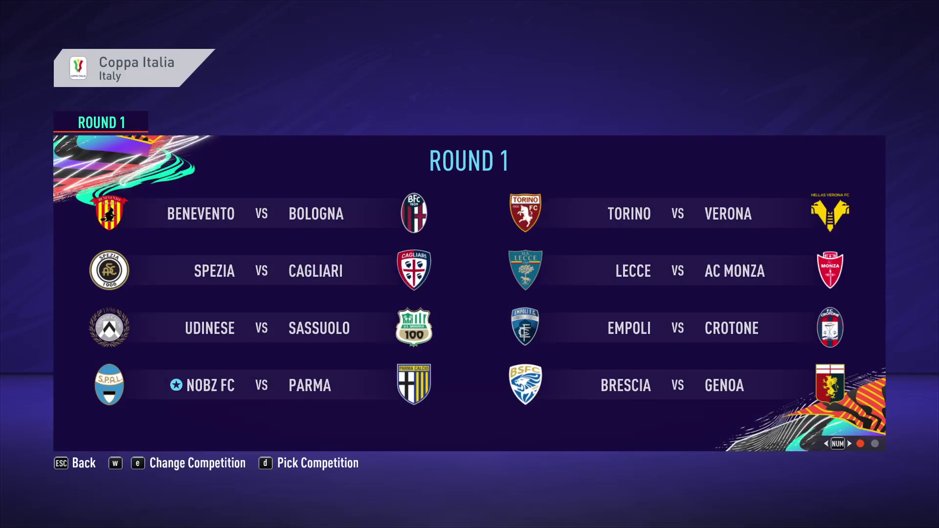
Switch the standings to Serie A TIM and check the club's name and abbreviation in the table and fixtures
key("d")
key("Up")
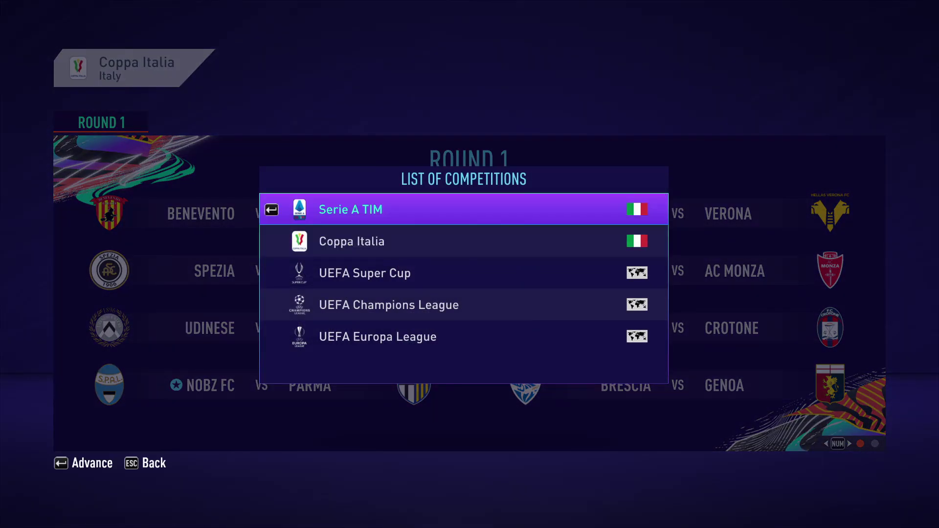
key("Return")
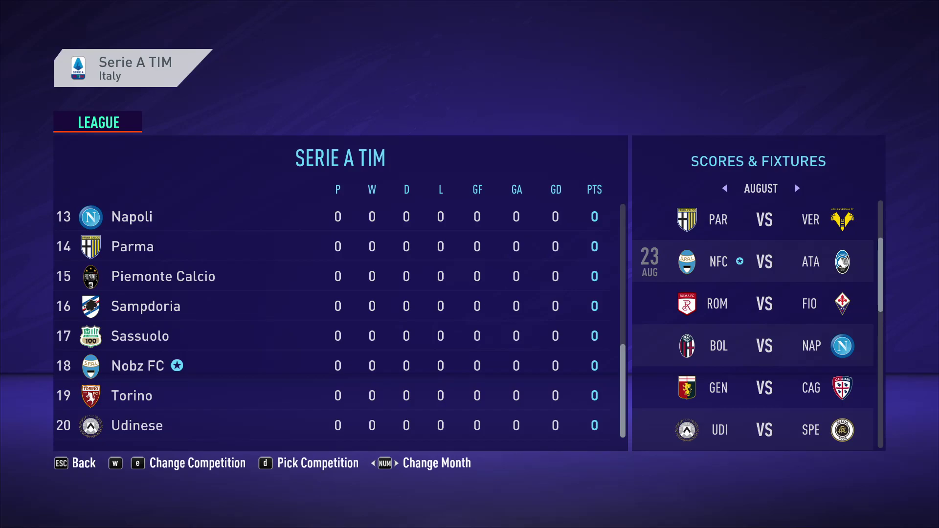
Leave the standings and exit the career without saving
key("Escape")
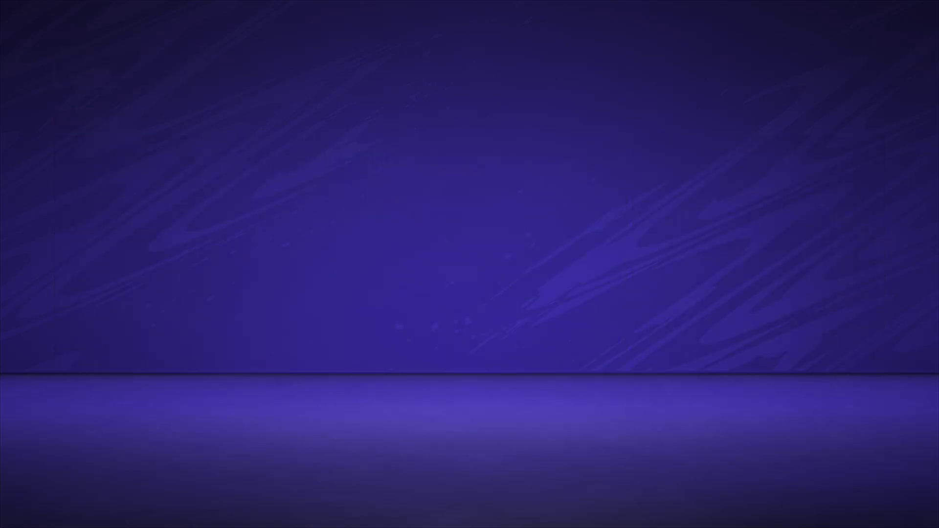
key("Escape")
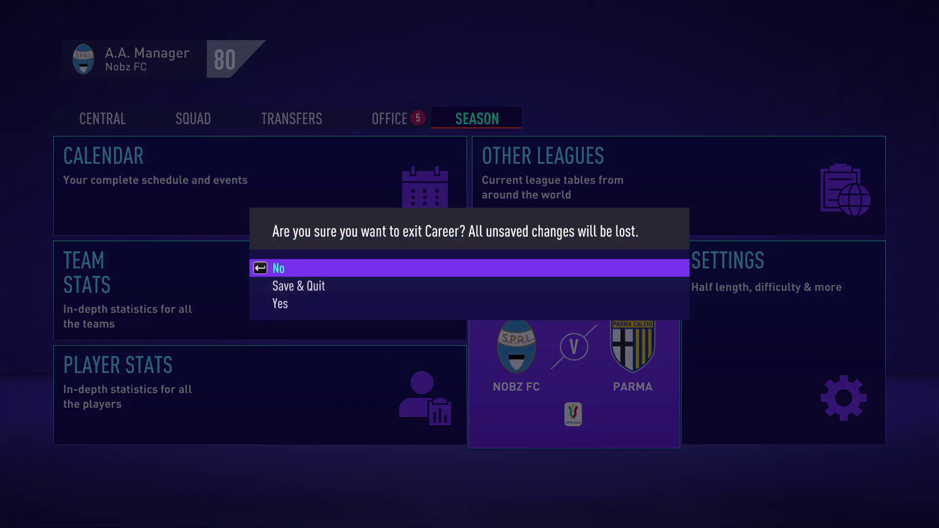
key("Down")
key("Down")
key("Return")
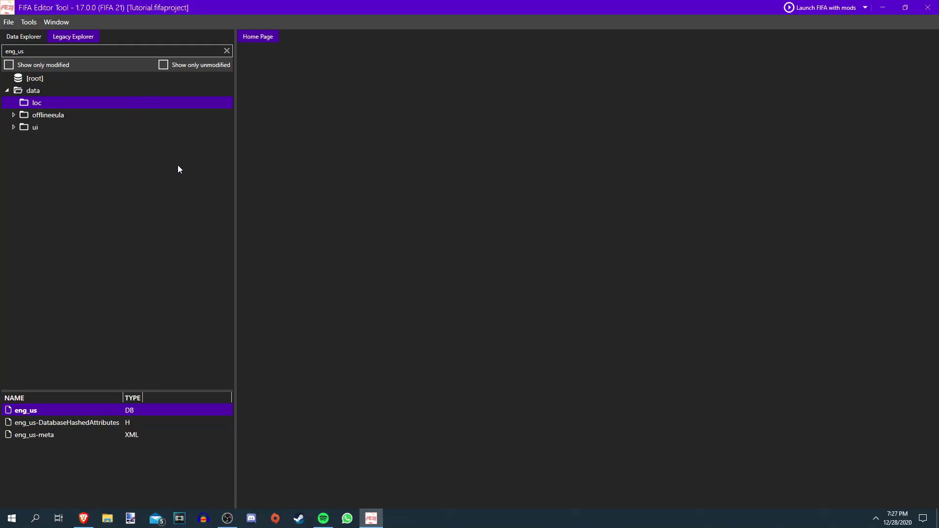
Look up 112791 in FIFA Editor Tool's Data Explorer and examine the texture files of the home_0_0 kit
left_click(21, 37)
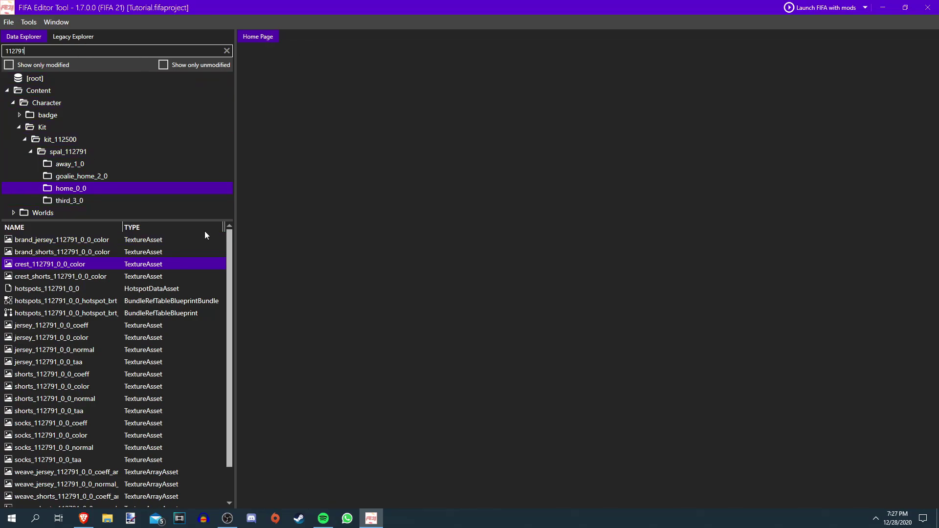
left_click_drag(175, 220, 175, 255)
Switch to FIFA 21 Kit Creator in the browser, focus on the shirt and open the logo settings
left_click(83, 519)
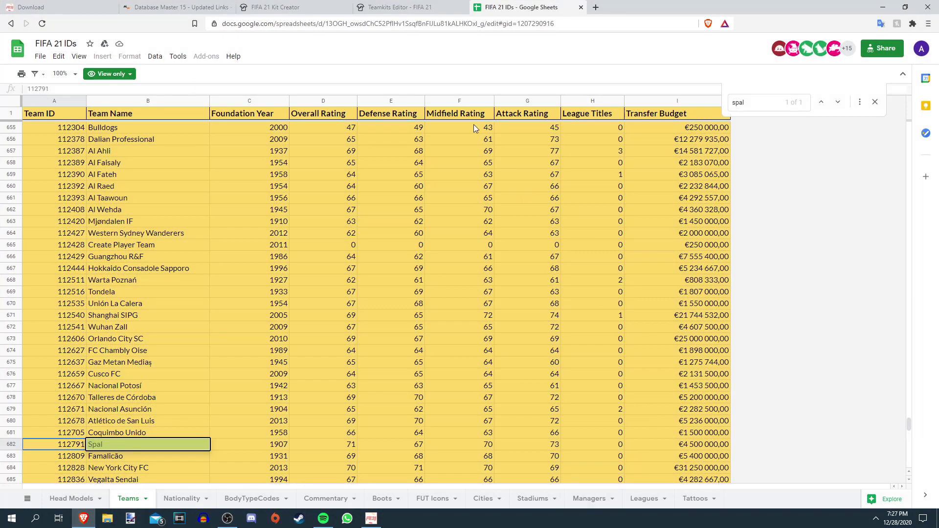
left_click(310, 4)
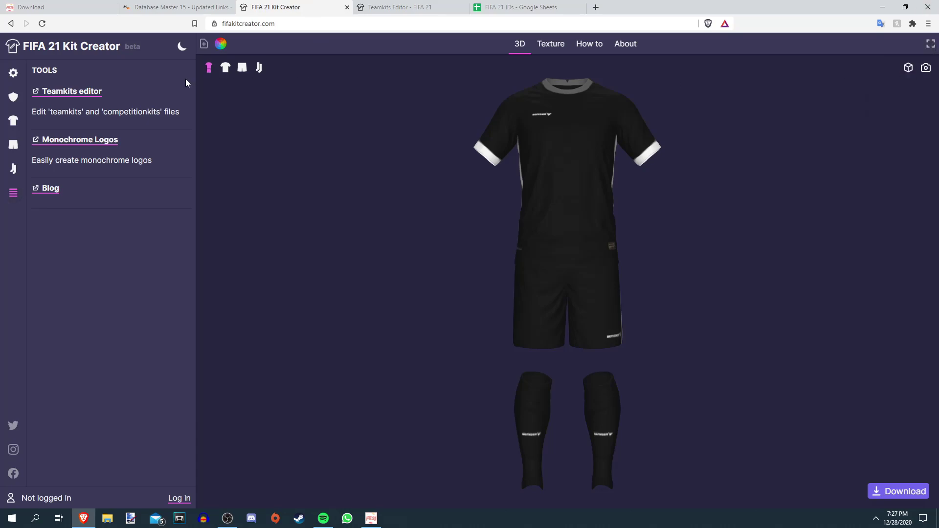
left_click(225, 68)
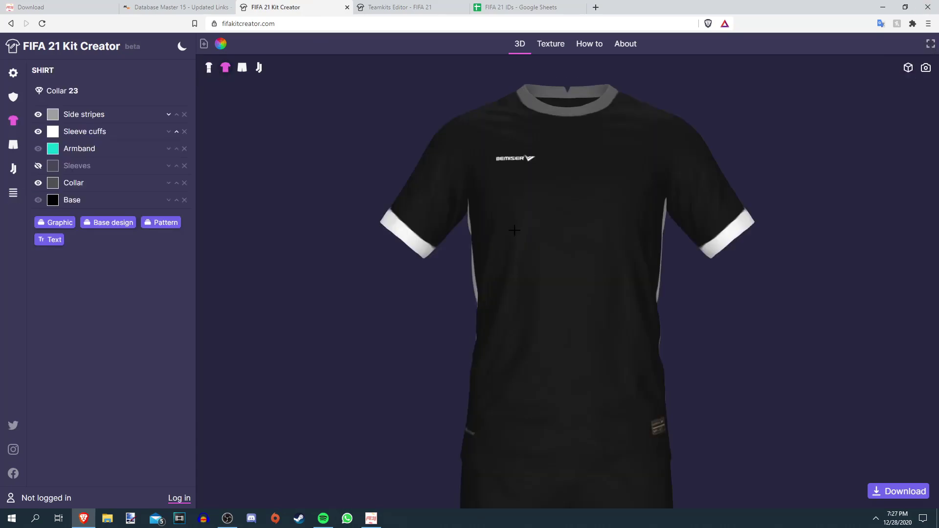
left_click(13, 97)
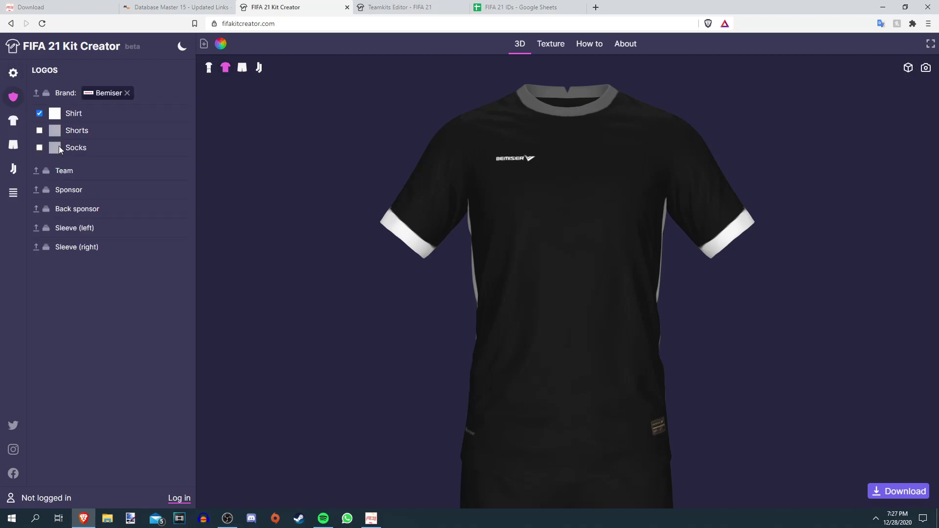
Browse the brand logo presets and set the kit's brand logo to the plain Puma preset
left_click(46, 93)
scroll(429, 216, "down", 5)
scroll(429, 216, "down", 12)
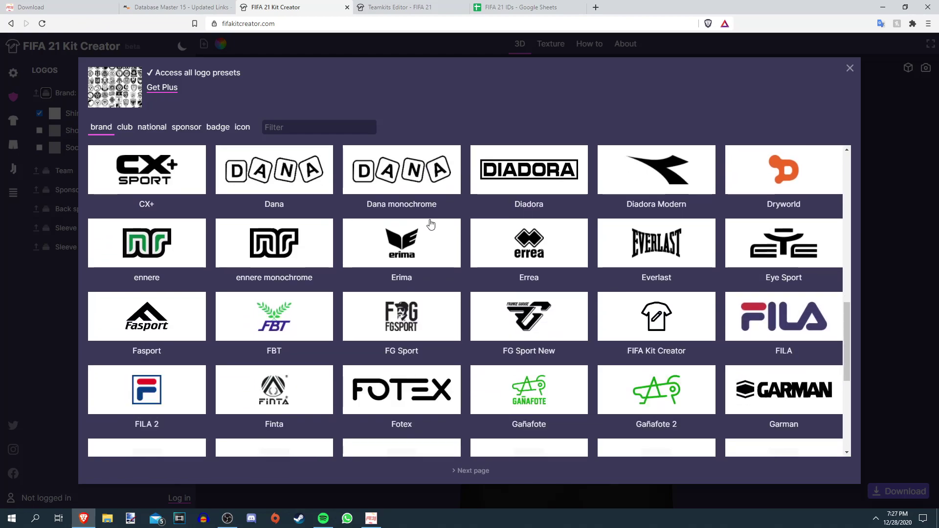
scroll(670, 350, "up", 3)
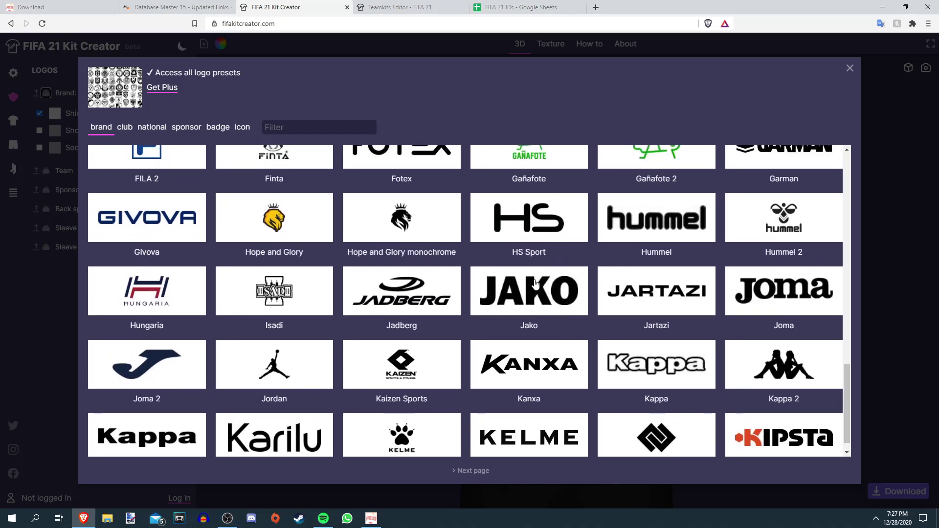
scroll(633, 362, "up", 5)
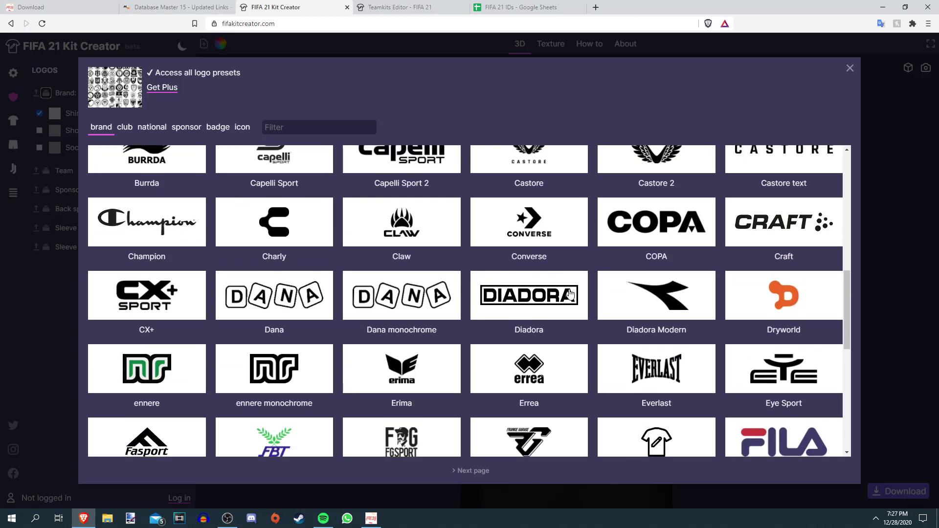
scroll(648, 224, "down", 2)
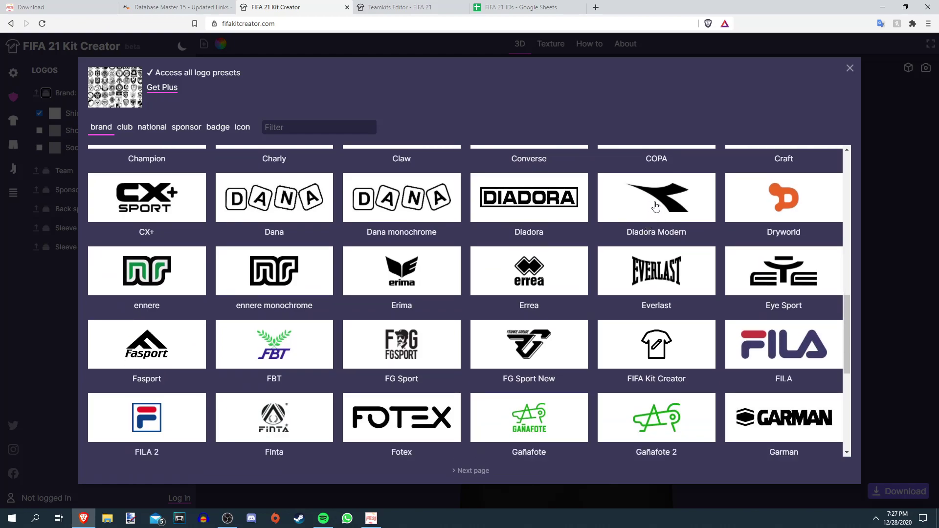
scroll(655, 208, "down", 5)
scroll(552, 306, "down", 2)
left_click(467, 471)
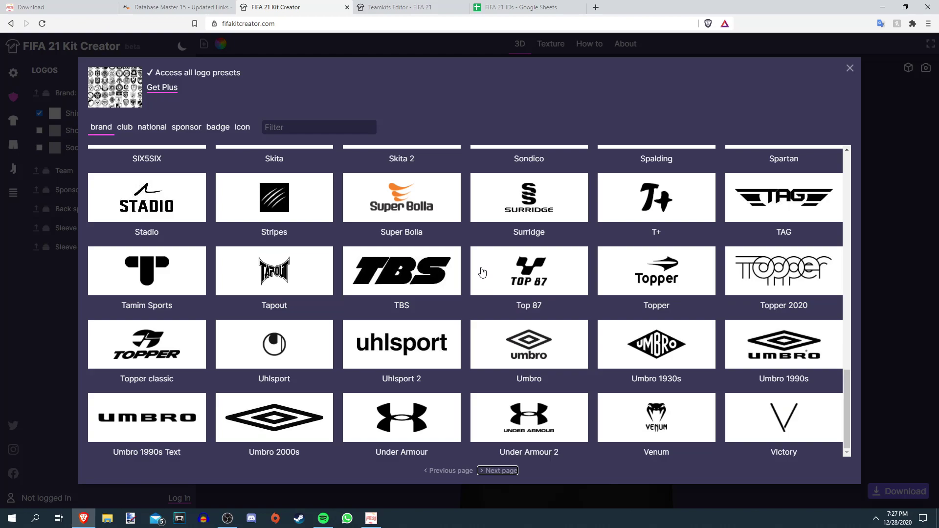
scroll(665, 341, "up", 1)
scroll(665, 341, "up", 4)
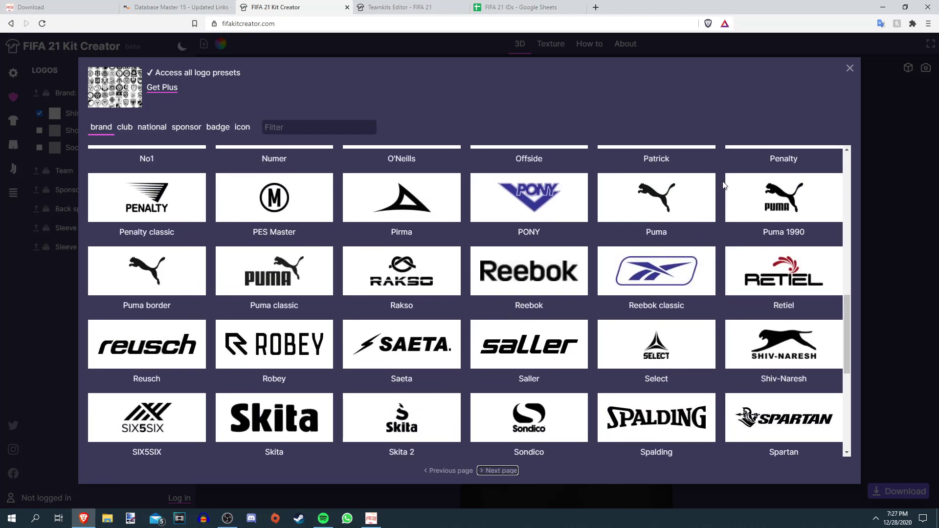
left_click(660, 201)
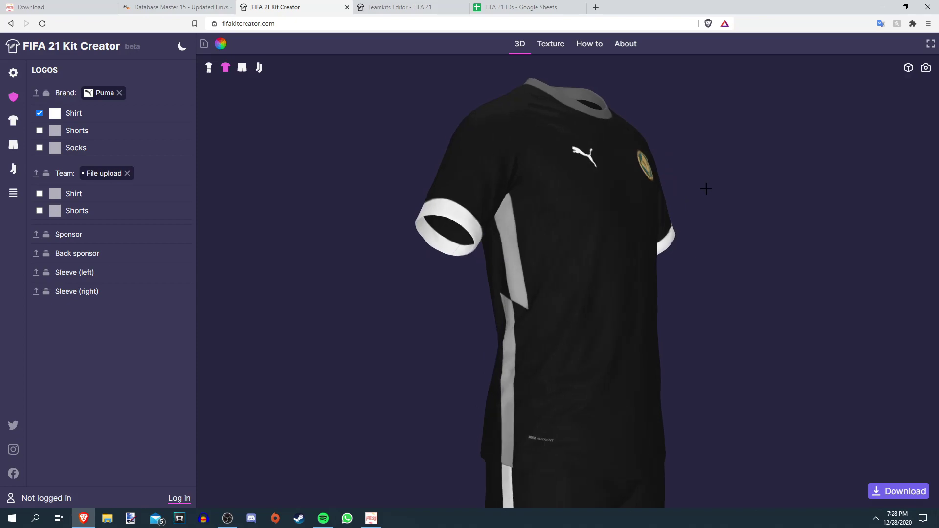
Check the sponsor logo presets, close them and inspect the shirt from the side
left_click(46, 235)
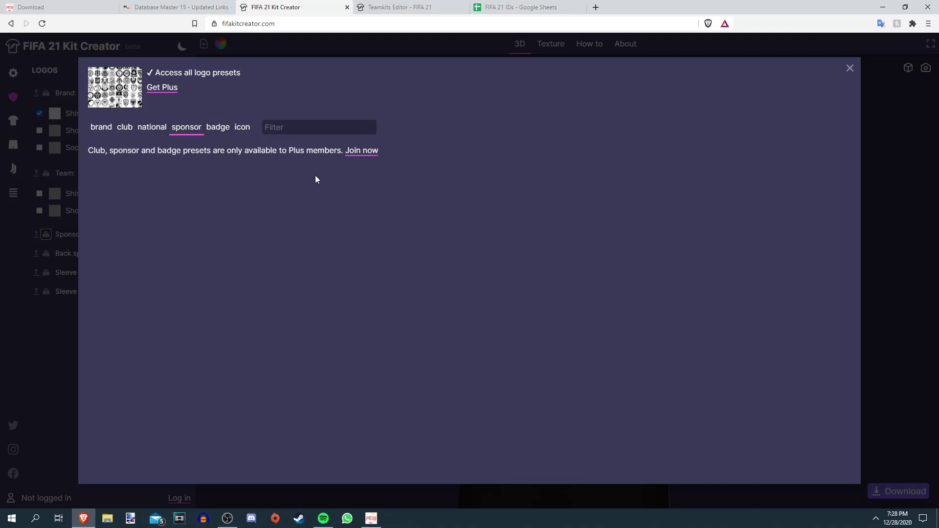
left_click(851, 69)
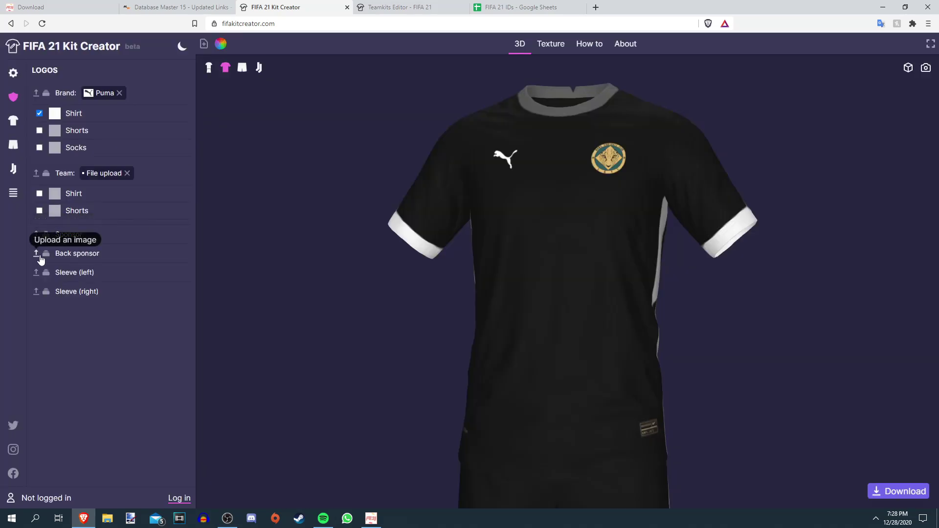
left_click_drag(514, 225, 572, 228)
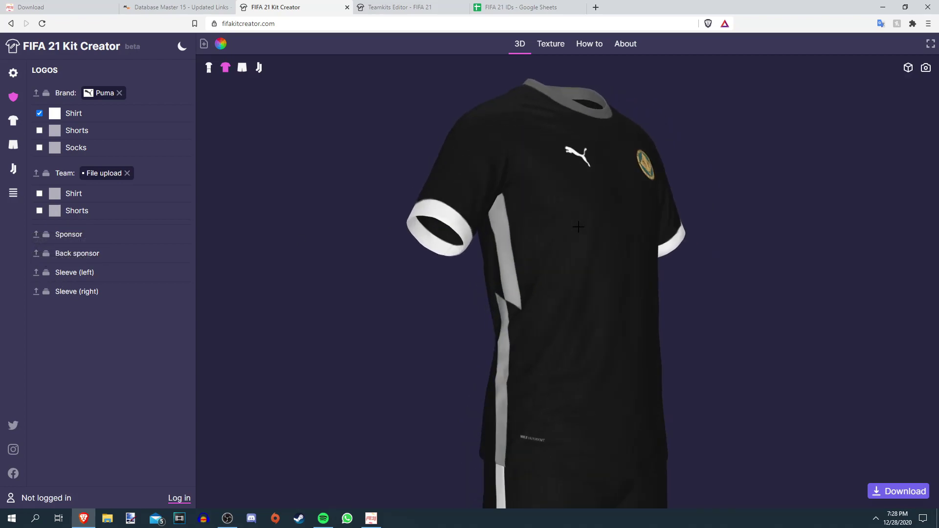
Set the shirt's base colour to yellow #f6c531
left_click(13, 120)
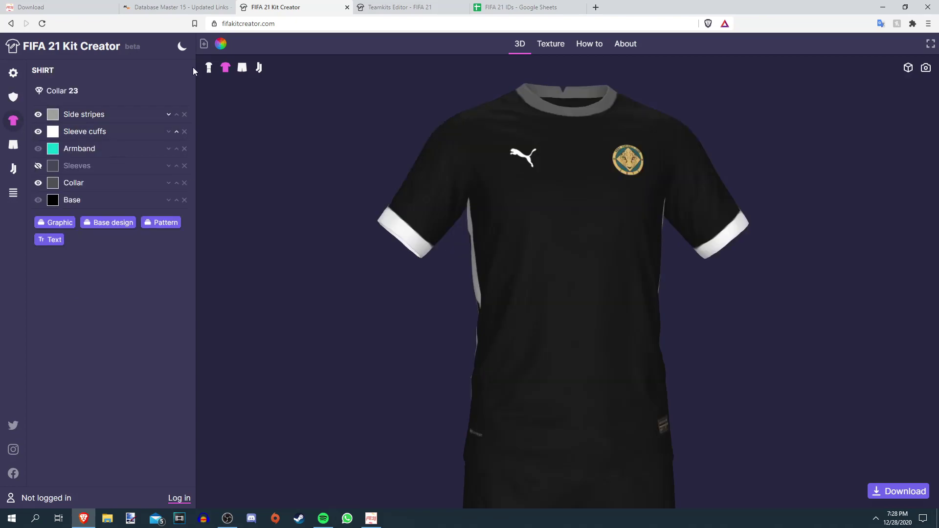
left_click(53, 200)
left_click(399, 256)
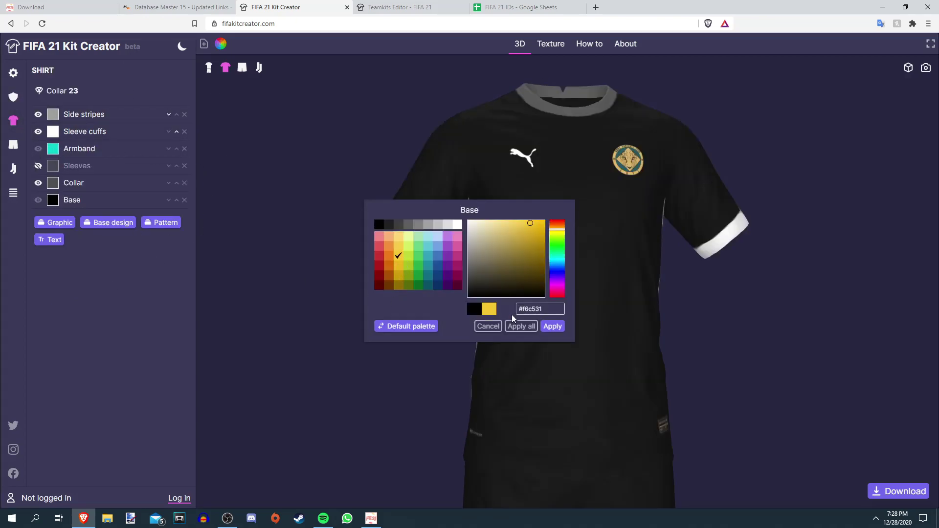
left_click(554, 327)
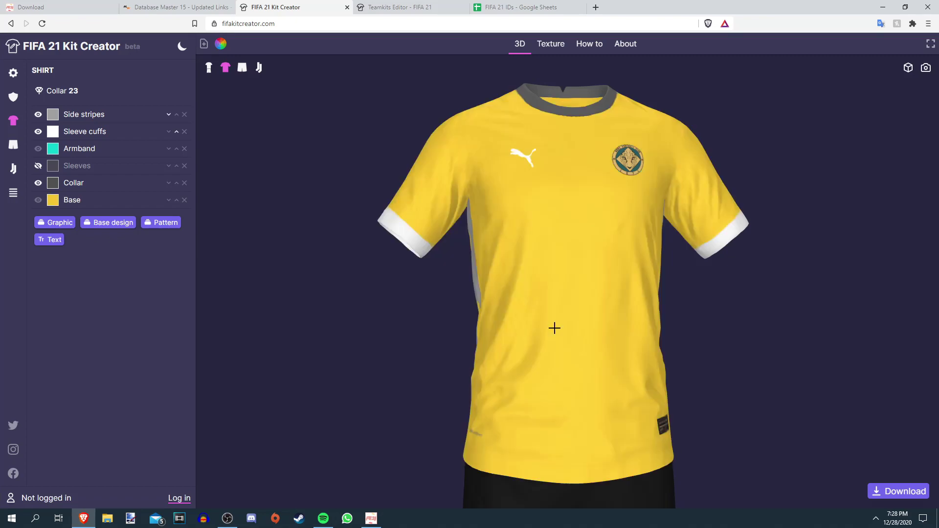
View the layers and logos of the shorts and the socks
left_click(12, 146)
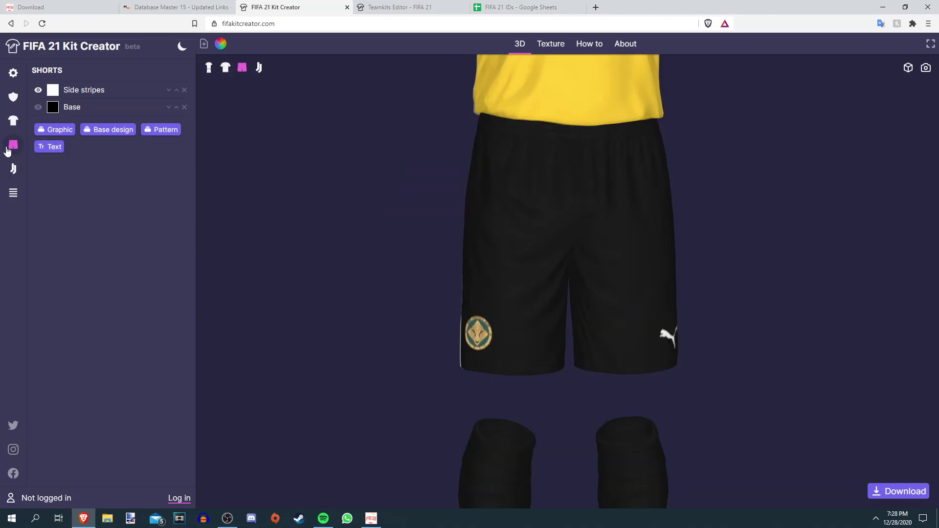
left_click(15, 168)
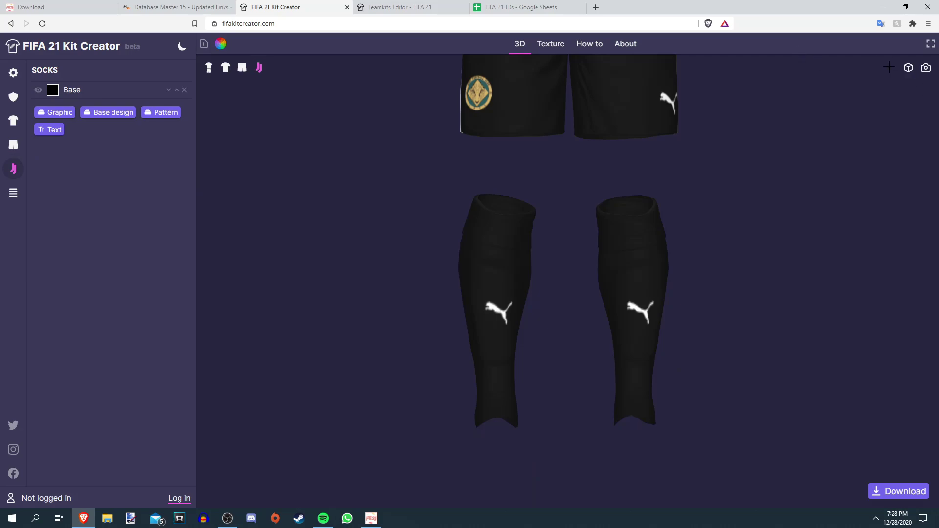
Show the shirt from the front and set its Puma brand logo colour to black
left_click(225, 68)
left_click(909, 67)
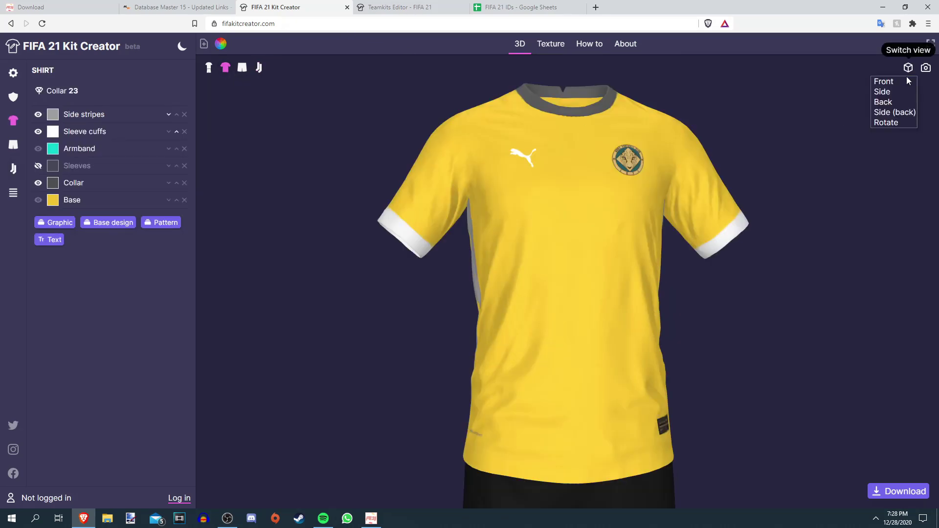
left_click(888, 77)
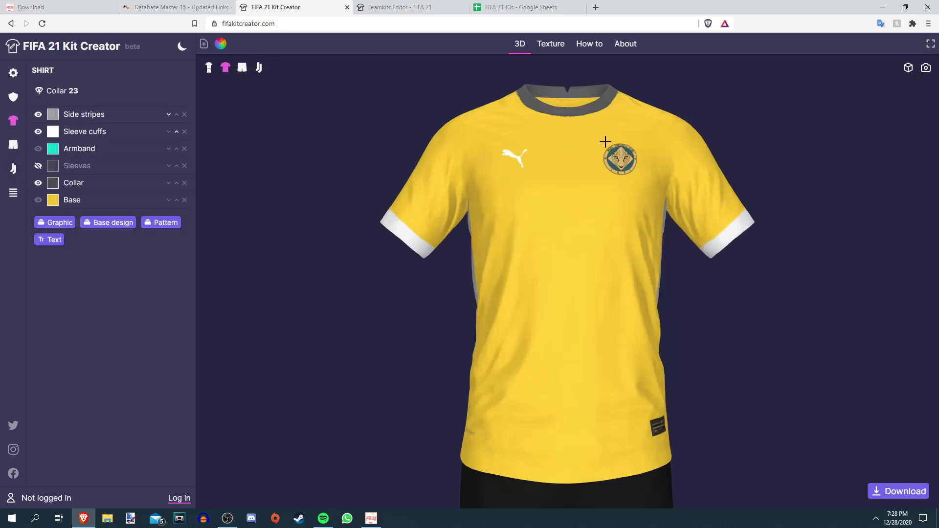
left_click(13, 97)
left_click(55, 114)
left_click(378, 224)
left_click(552, 326)
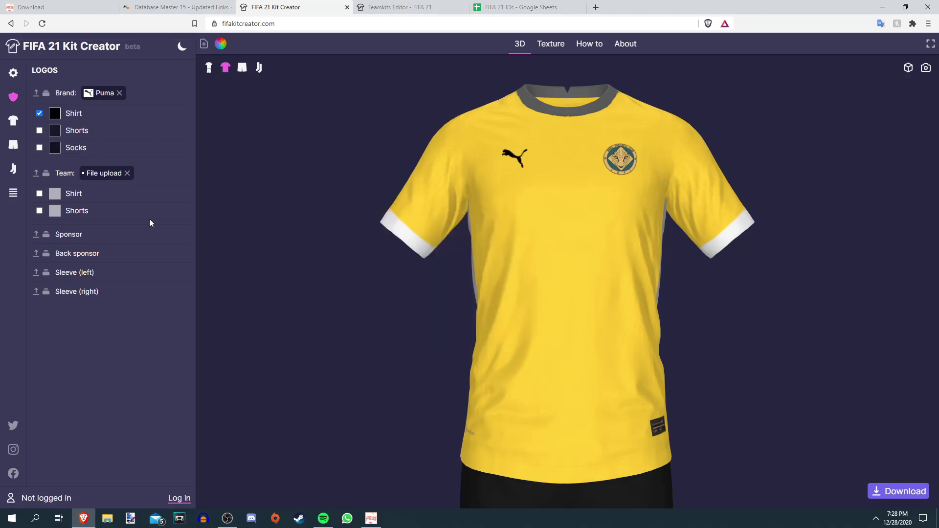
Inspect the shirt with its sponsor logo and change the collar style to Collar 15
left_click_drag(658, 244, 434, 241)
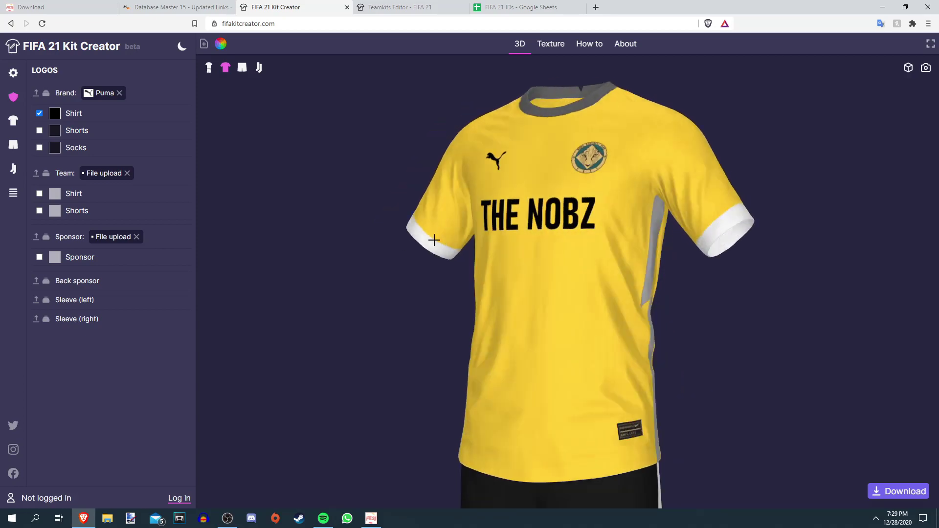
left_click_drag(571, 175, 574, 176)
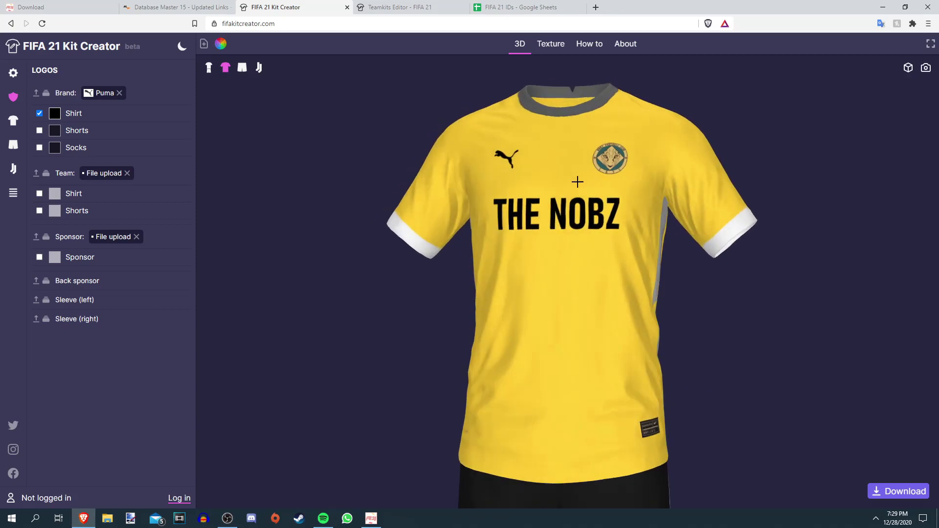
left_click(13, 120)
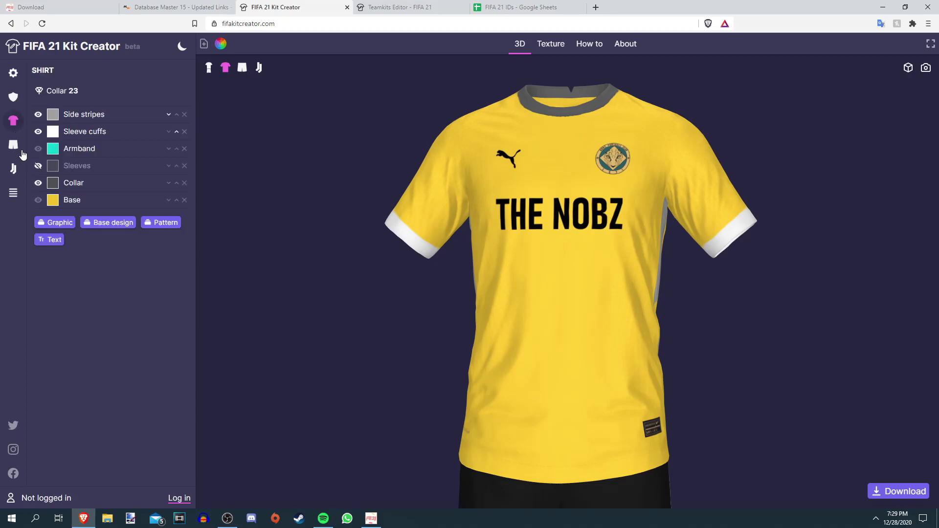
left_click(41, 93)
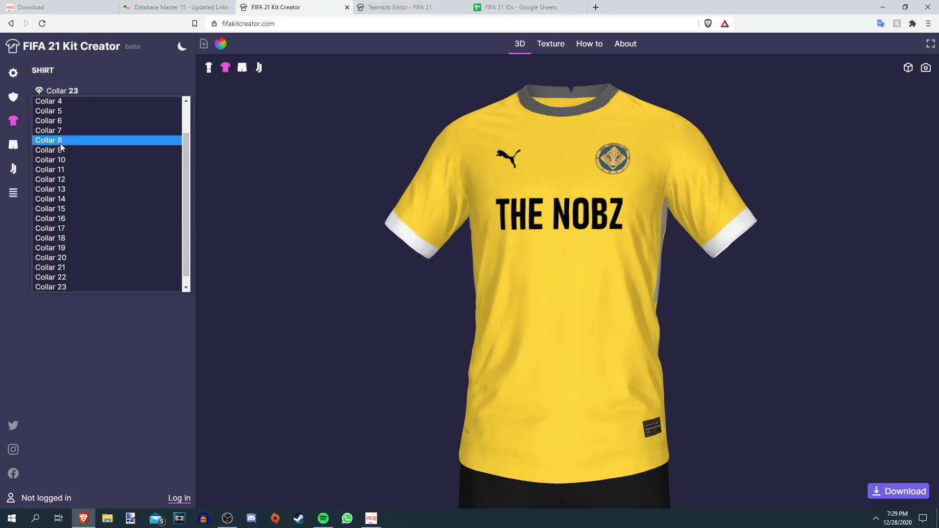
scroll(64, 147, "up", 2)
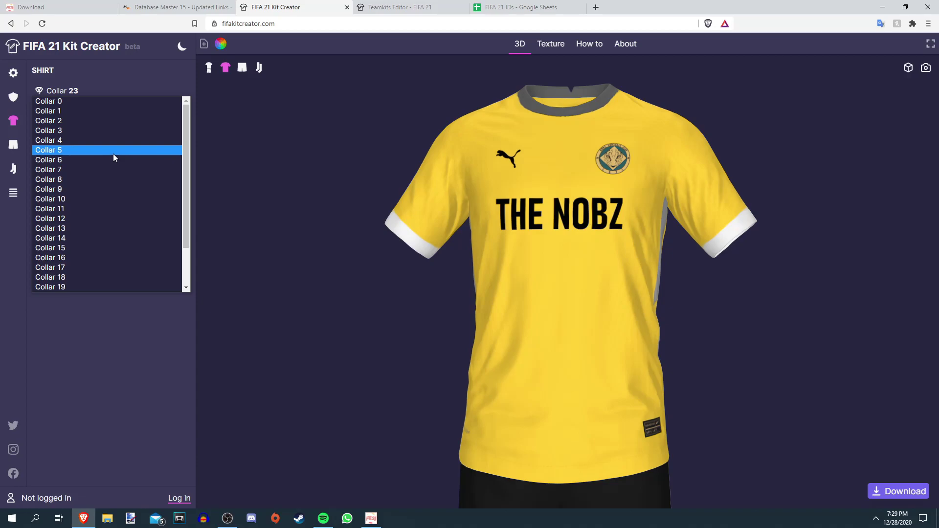
scroll(119, 192, "down", 1)
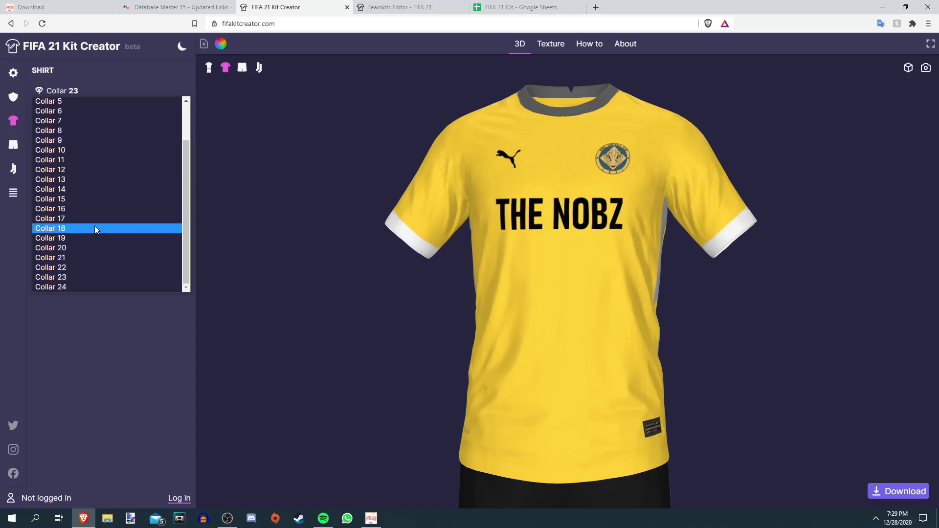
left_click(77, 198)
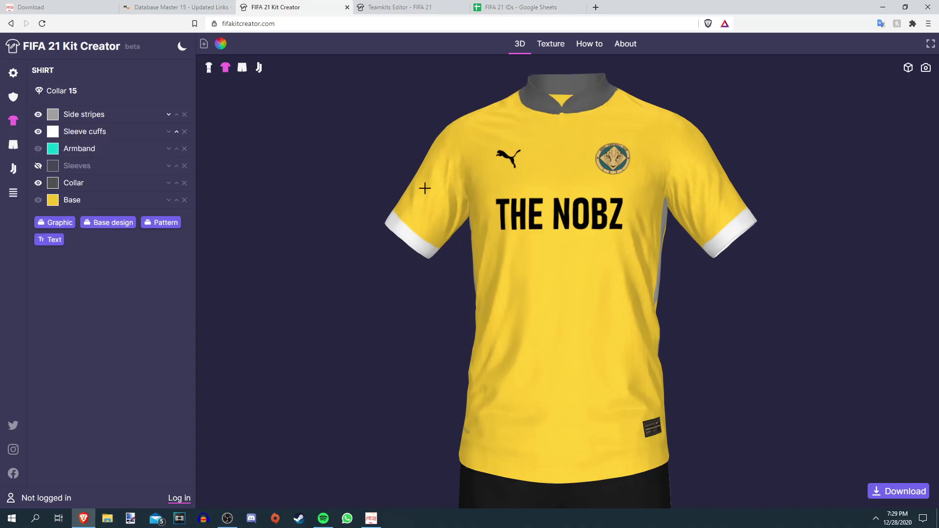
Copy the hex code #f6c531 of the shirt's base colour
left_click_drag(495, 137, 531, 236)
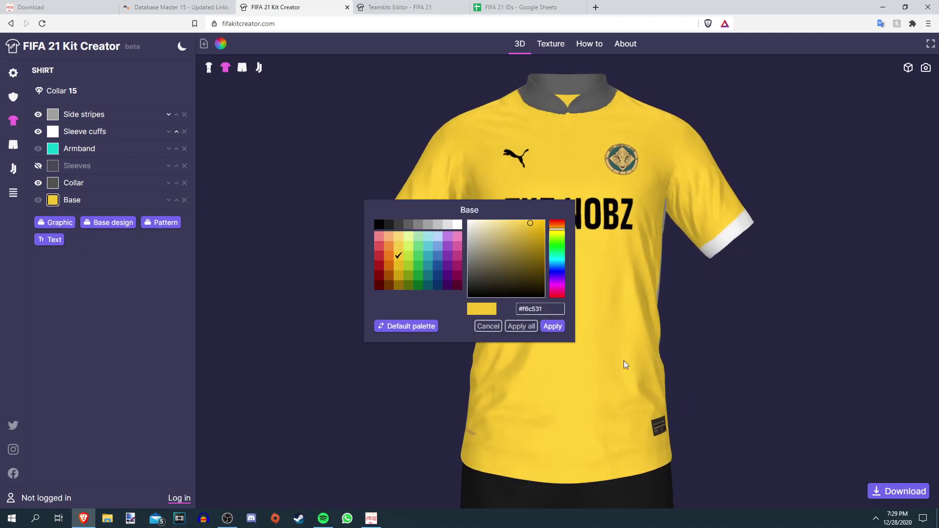
left_click_drag(551, 311, 516, 316)
right_click(539, 312)
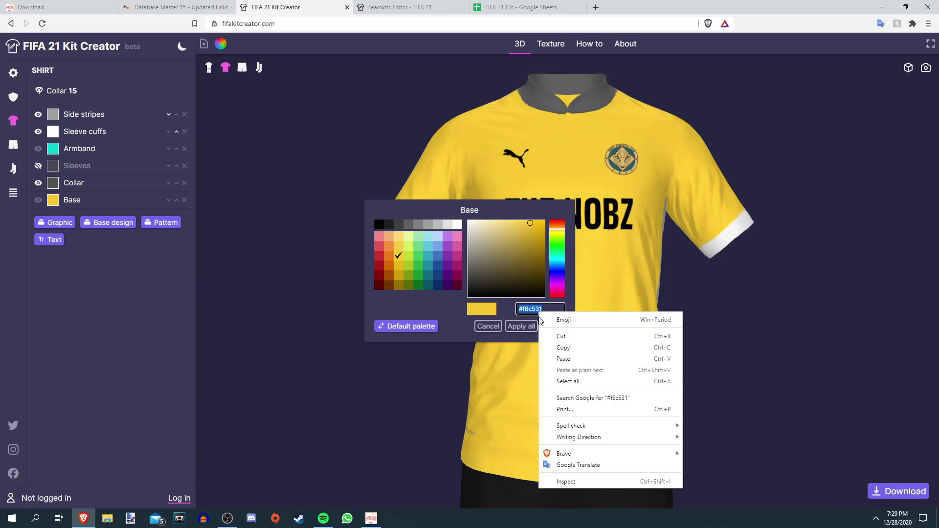
left_click(561, 348)
left_click(559, 350)
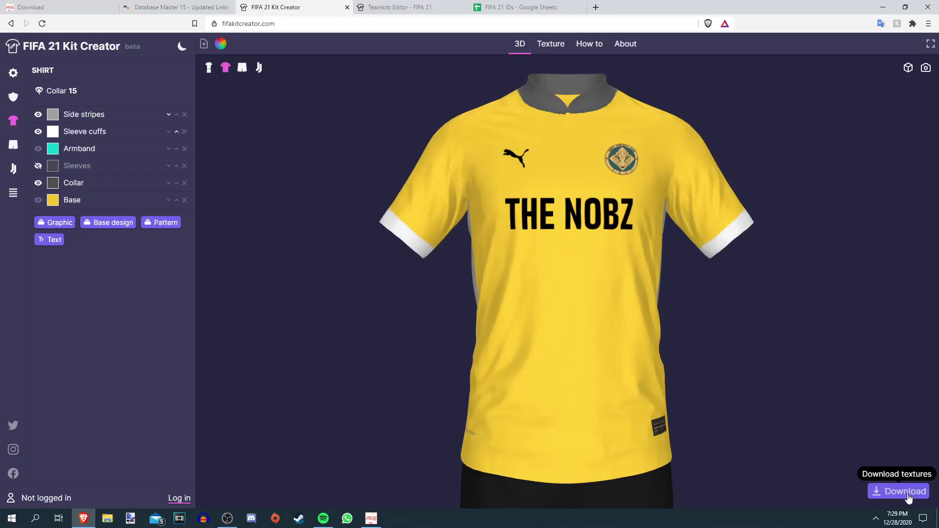
Download the kit textures as the ZIP archive kit into the TUTORIAL folder on drive D
left_click(909, 497)
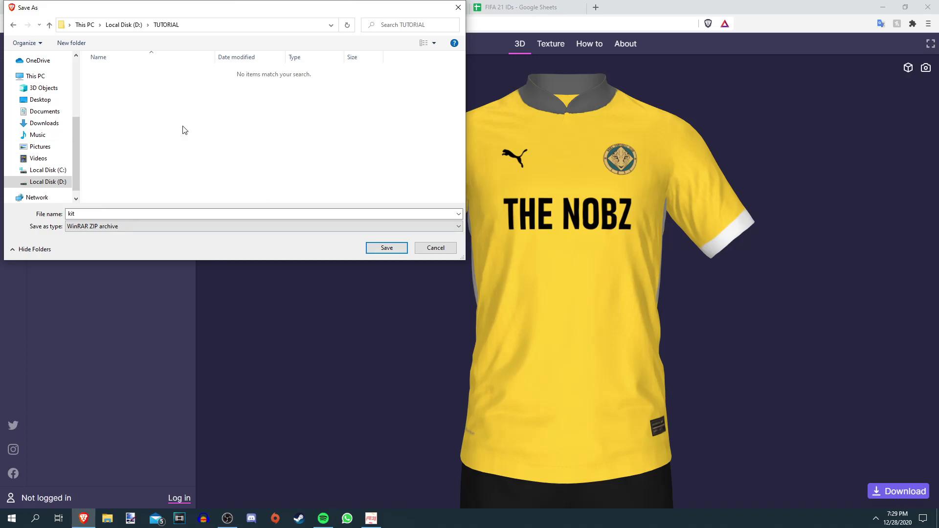
double_click(147, 214)
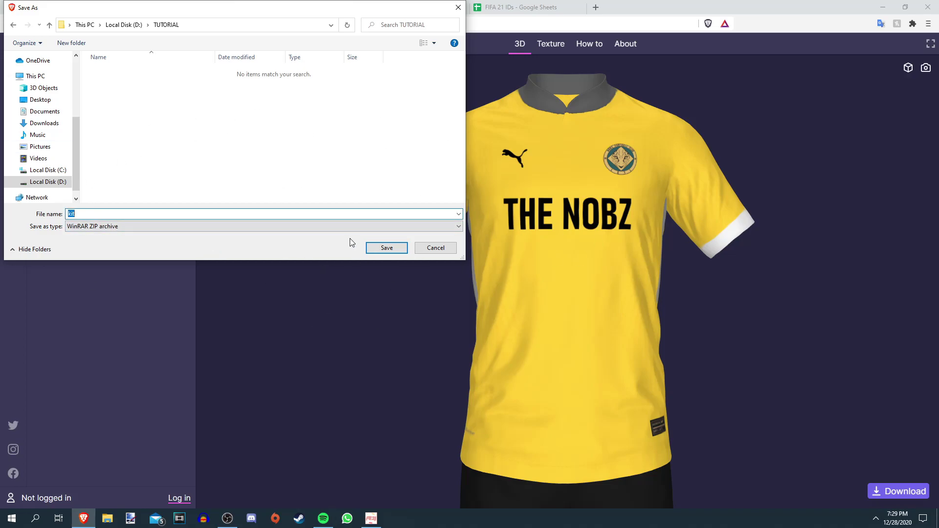
left_click(377, 248)
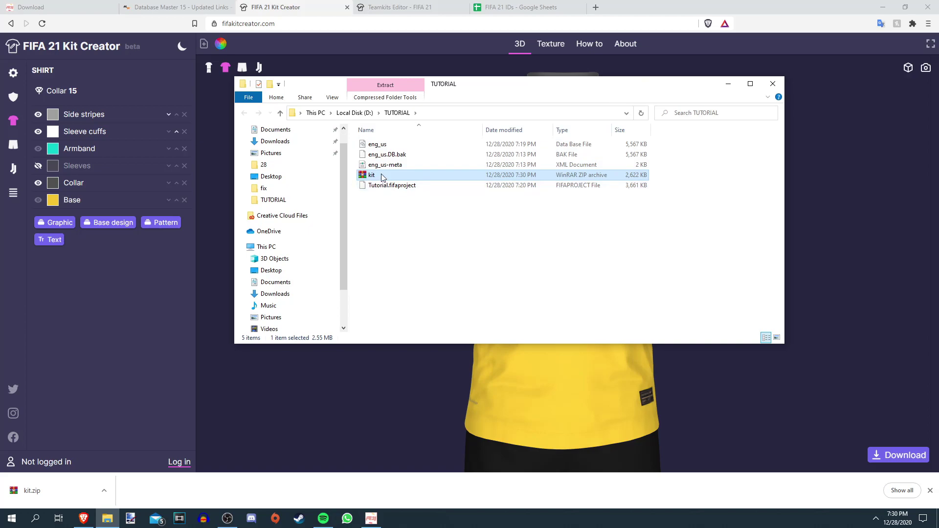
Extract the downloaded kit archive to D:\TUTORIAL\kit
right_click(381, 176)
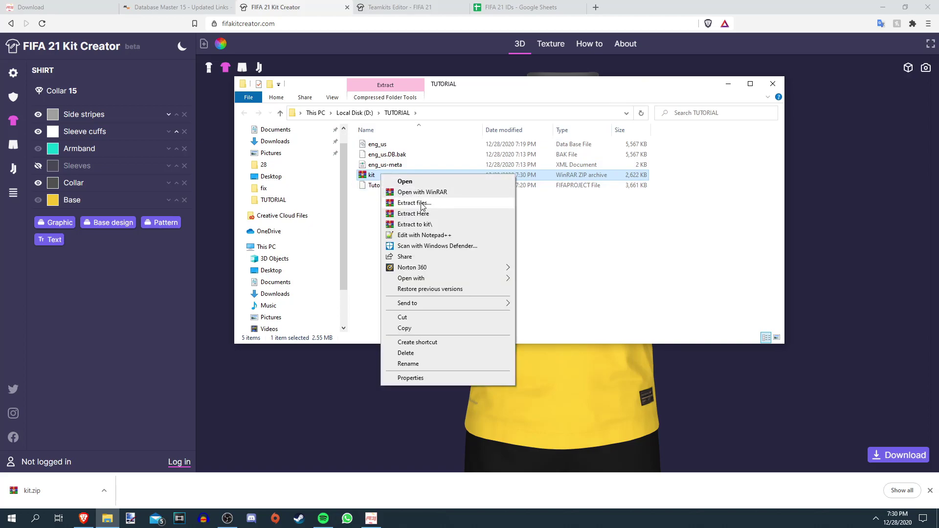
left_click(422, 203)
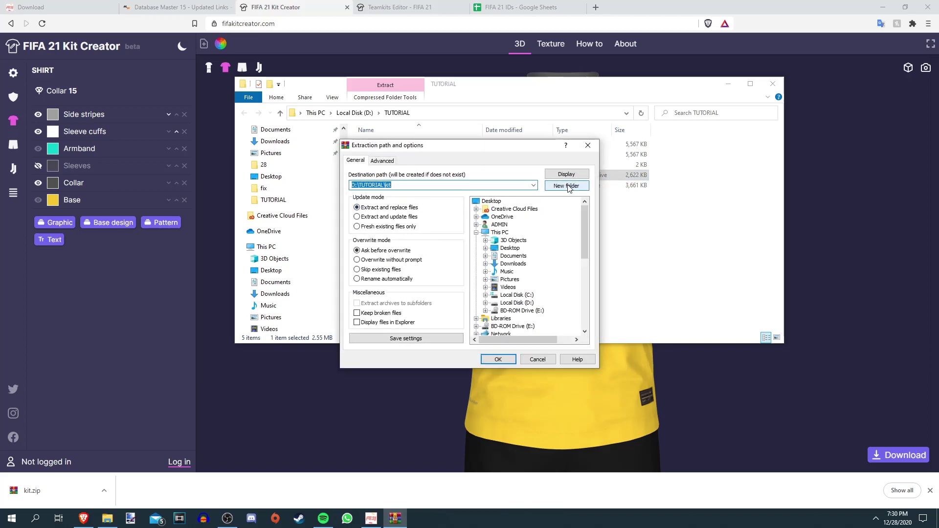
left_click(568, 187)
left_click(498, 359)
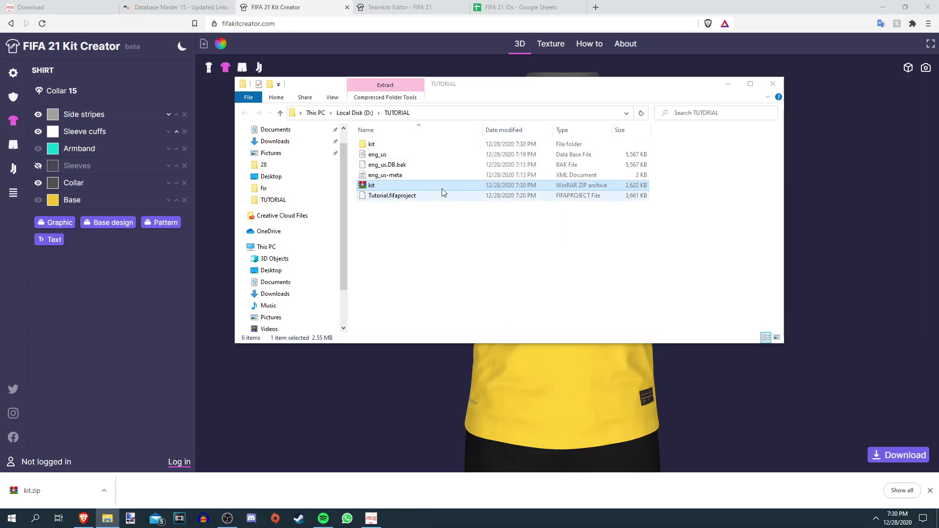
Open the extracted kit folder with larger thumbnails and review the blank and jersey textures and the minikit image
double_click(371, 144)
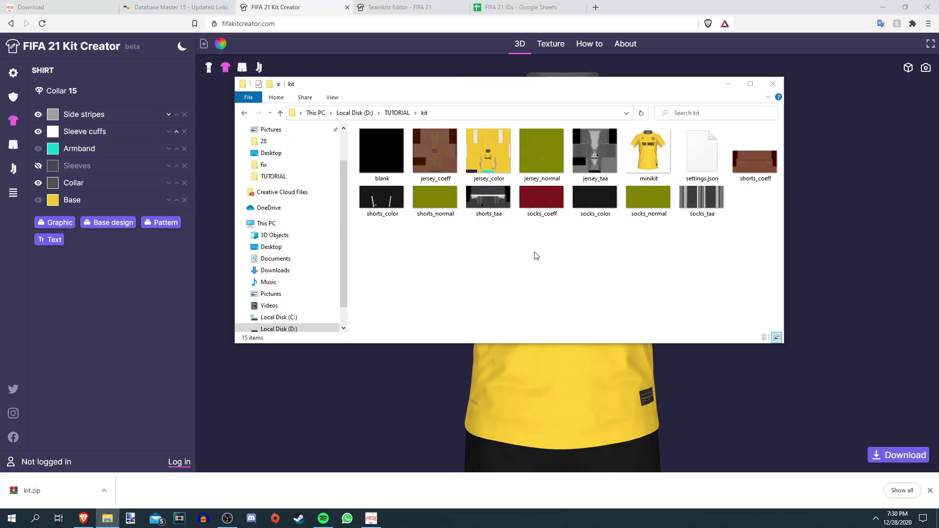
scroll(536, 256, "up", 2)
scroll(537, 256, "up", 1)
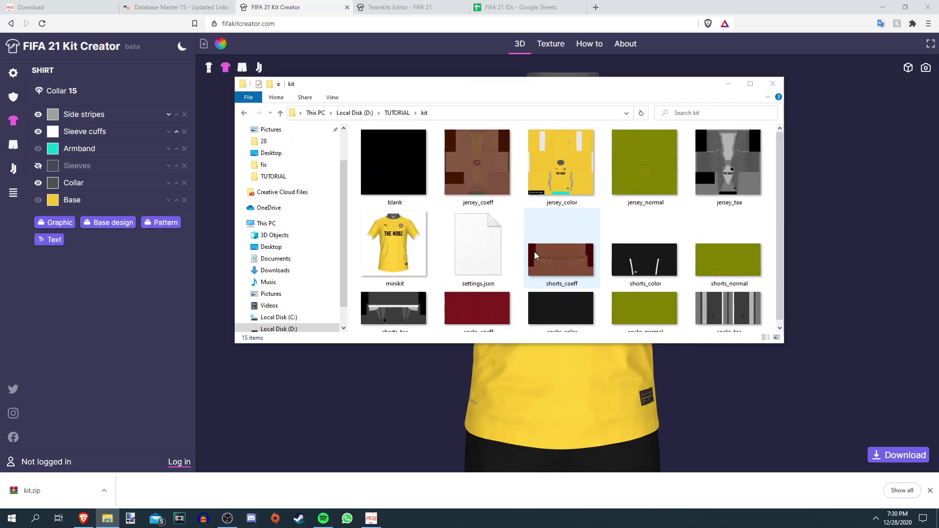
left_click(409, 162)
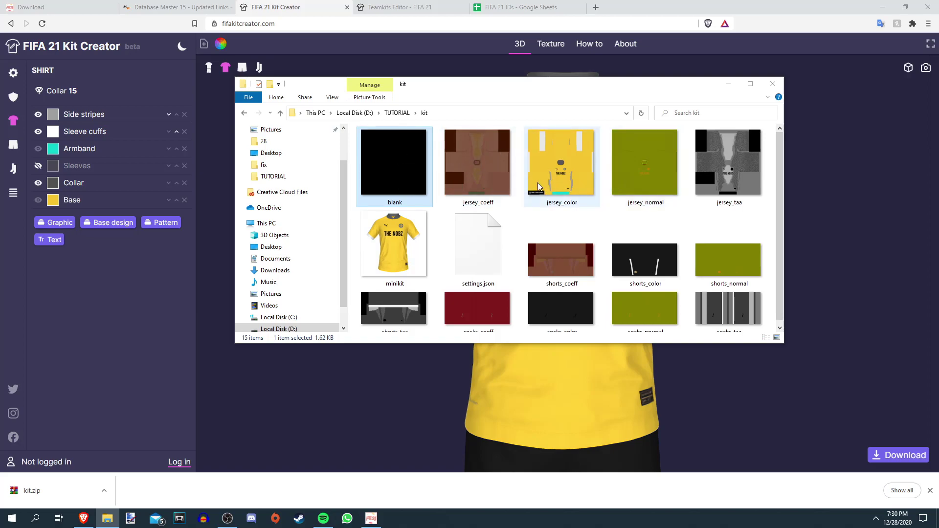
left_click(488, 172)
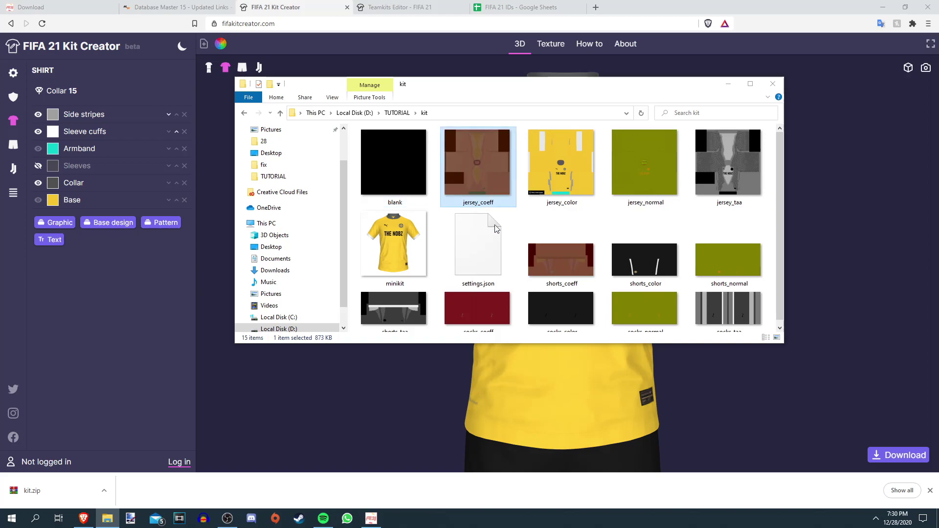
left_click(568, 172)
left_click(662, 181)
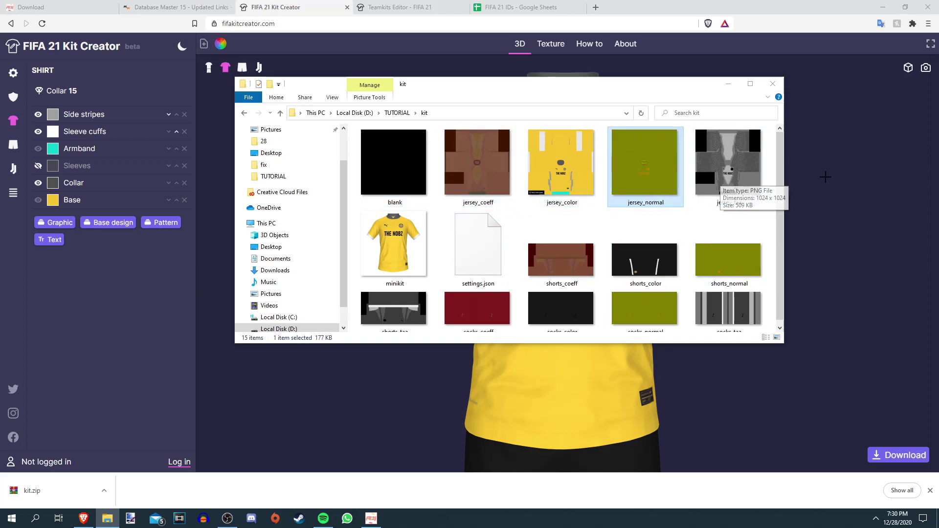
scroll(674, 177, "down", 1)
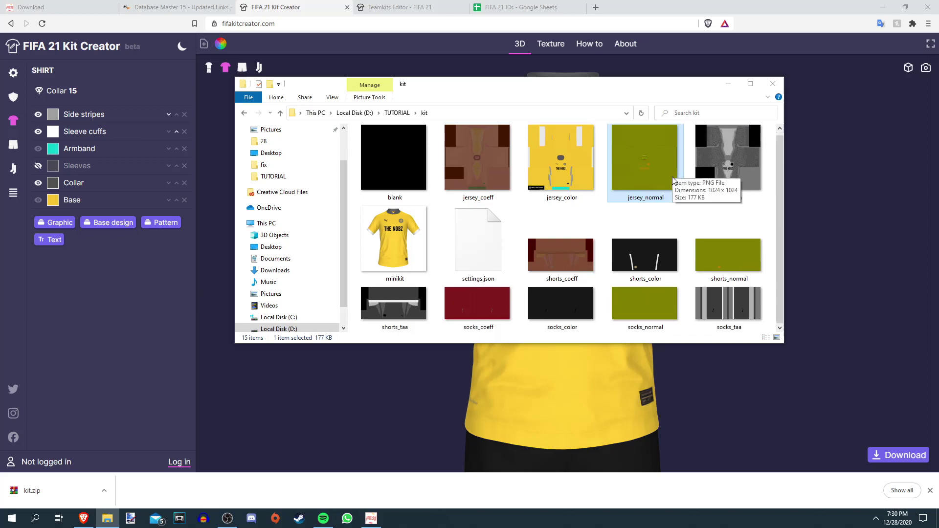
scroll(387, 250, "up", 1)
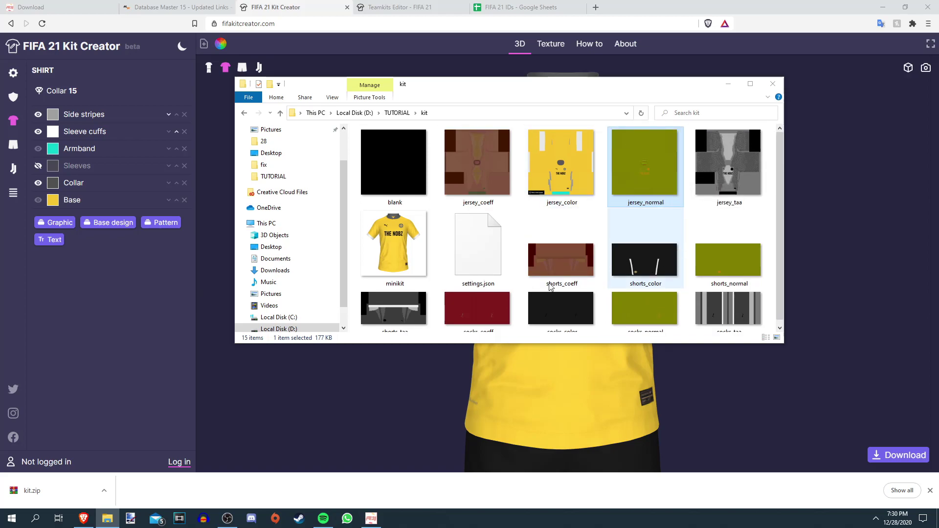
double_click(387, 250)
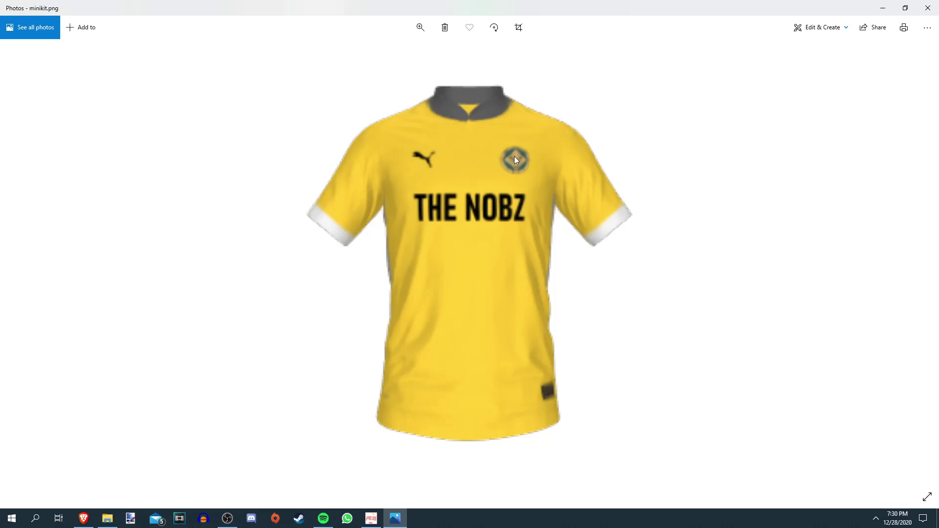
left_click(928, 7)
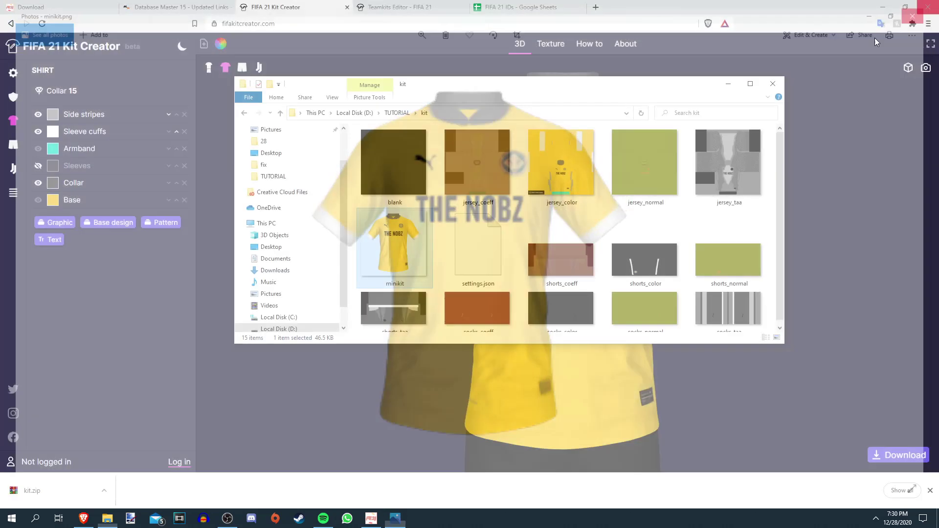
Look through the shorts and socks textures in the kit folder and close it
left_click(565, 261)
left_click(658, 258)
left_click(736, 254)
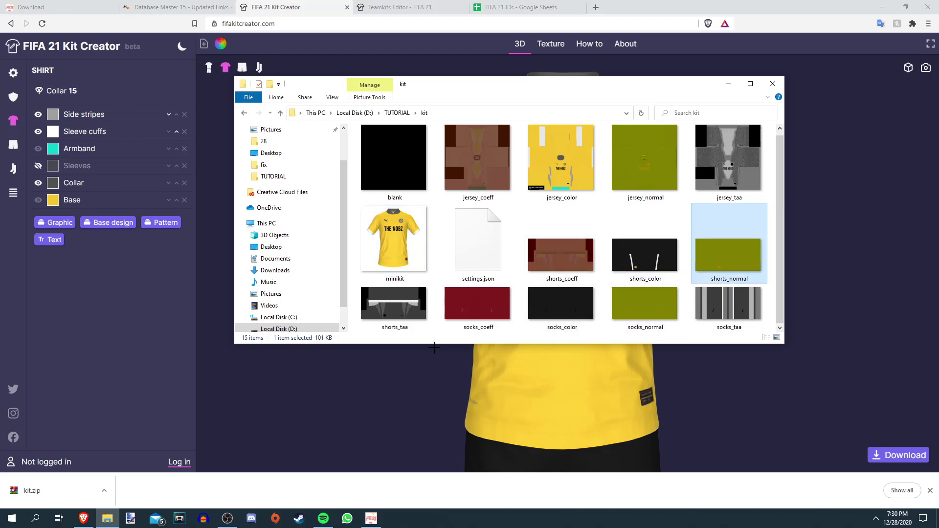
left_click(393, 313)
left_click(504, 329)
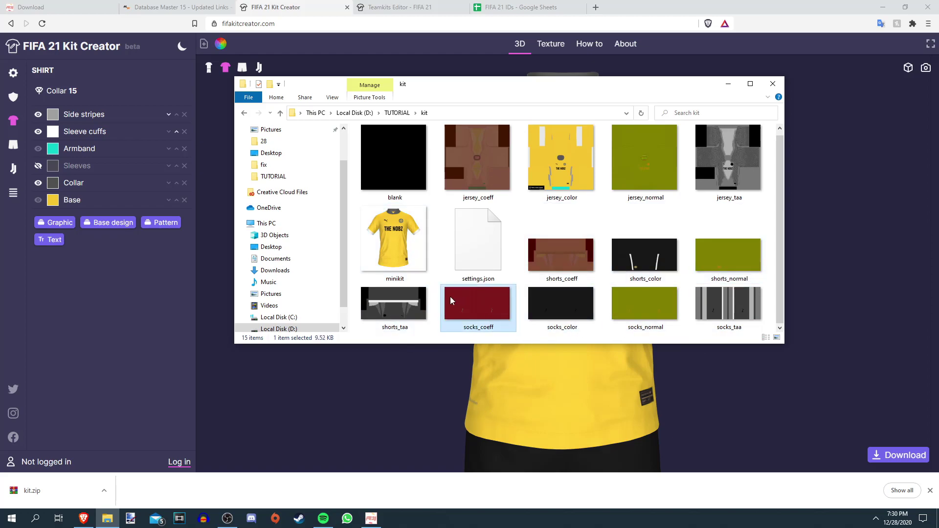
left_click(565, 301)
left_click(653, 308)
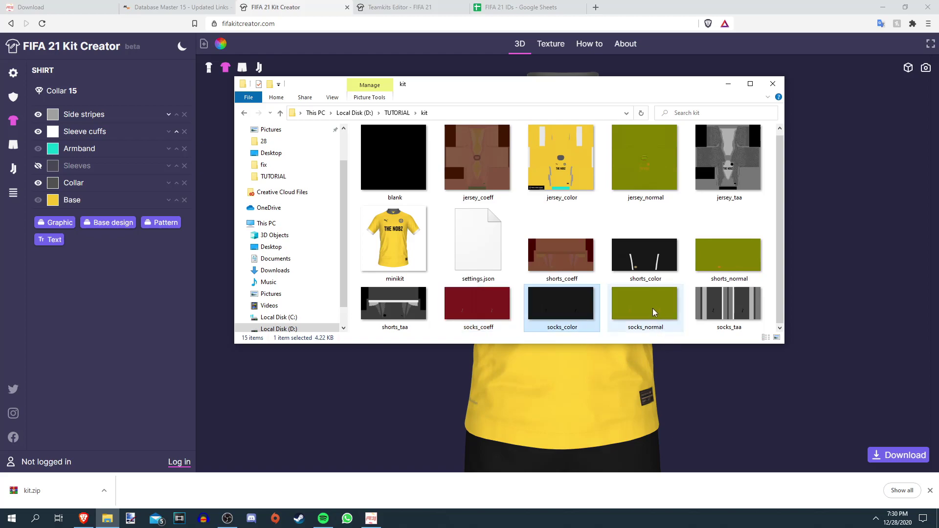
left_click(703, 306)
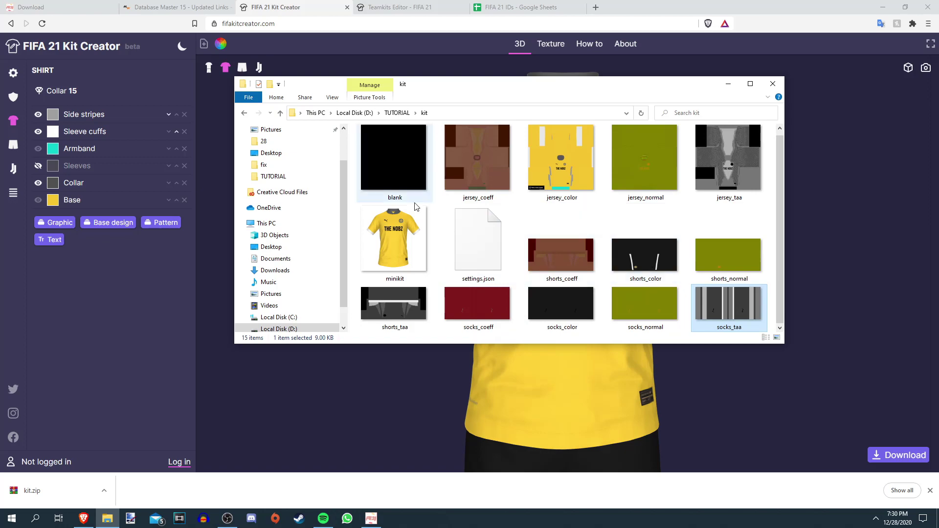
left_click(773, 83)
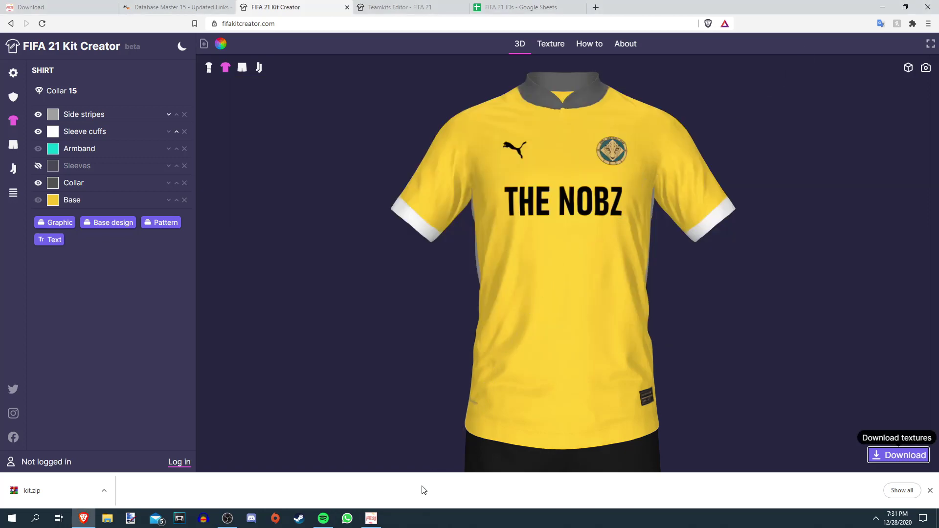
Switch to FIFA Editor Tool, look through SPAL's goalkeeper, away and third kit folders, and select the home_0_0 folder
left_click(379, 518)
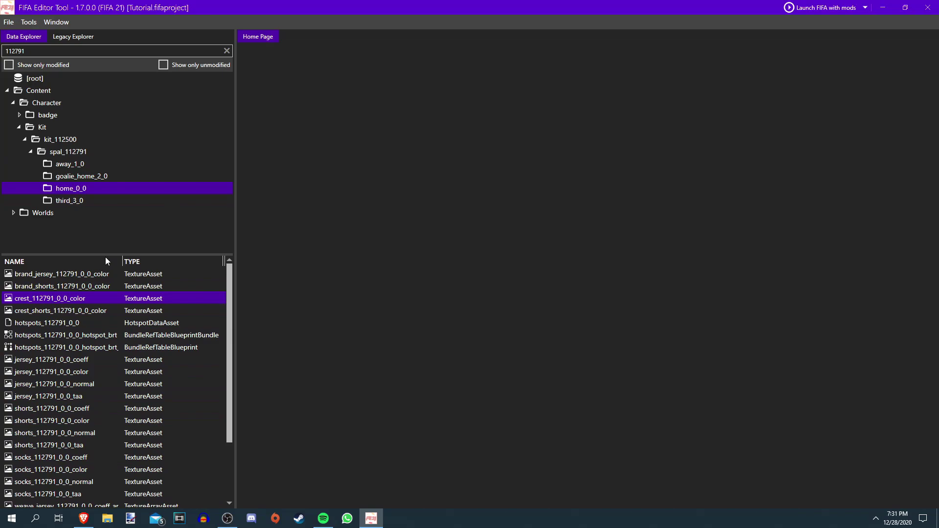
left_click(87, 176)
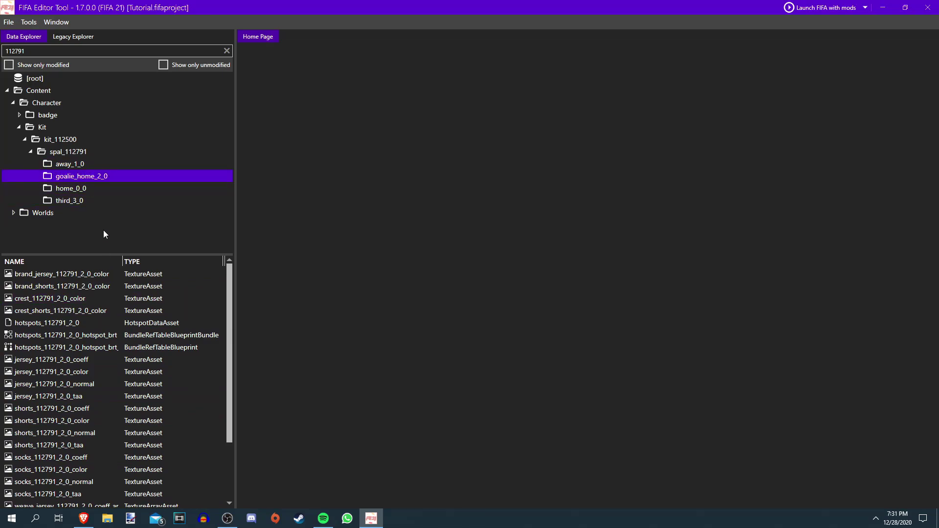
left_click(76, 165)
left_click(67, 201)
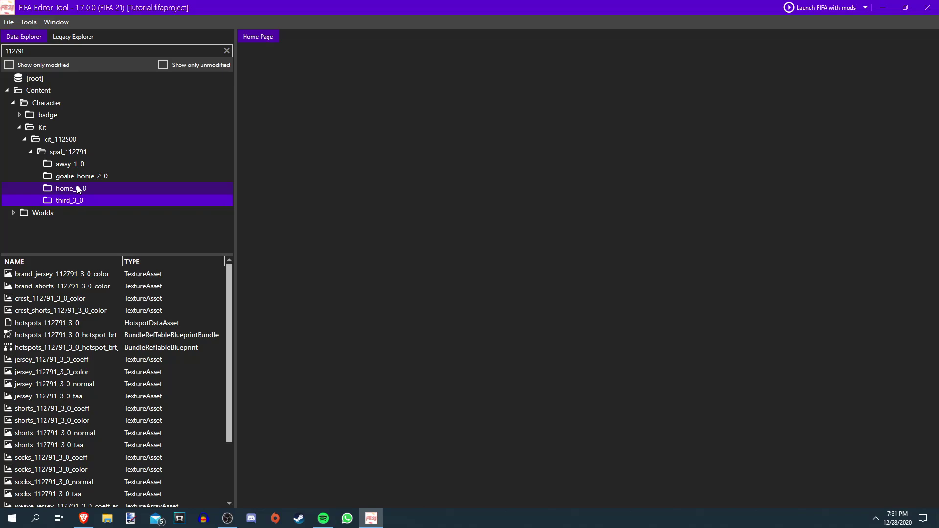
left_click(78, 190)
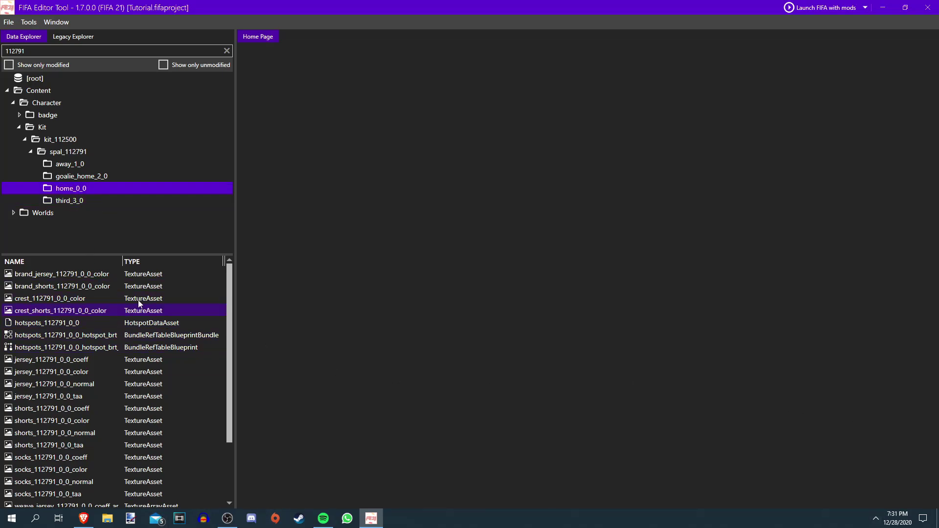
Open the home kit's brand_jersey, brand_shorts, crest and crest_shorts color textures
double_click(61, 274)
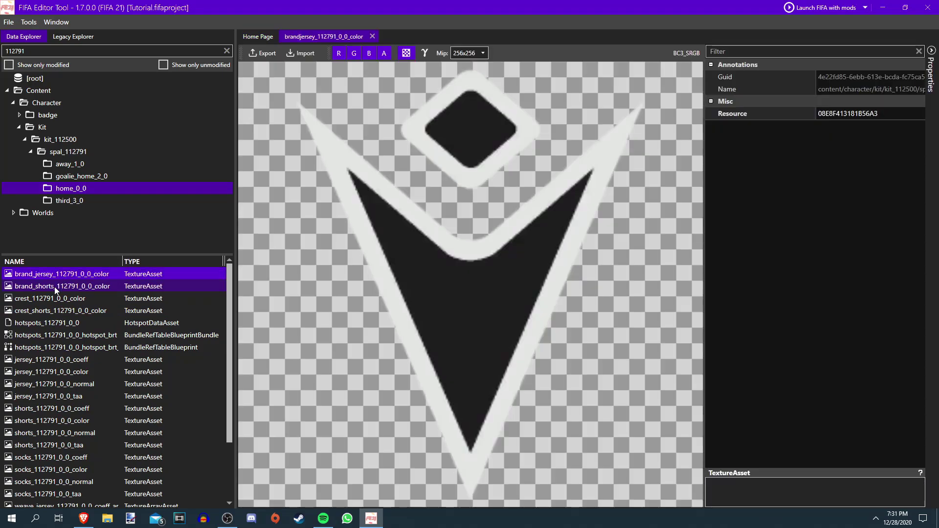
double_click(55, 287)
double_click(49, 298)
double_click(49, 311)
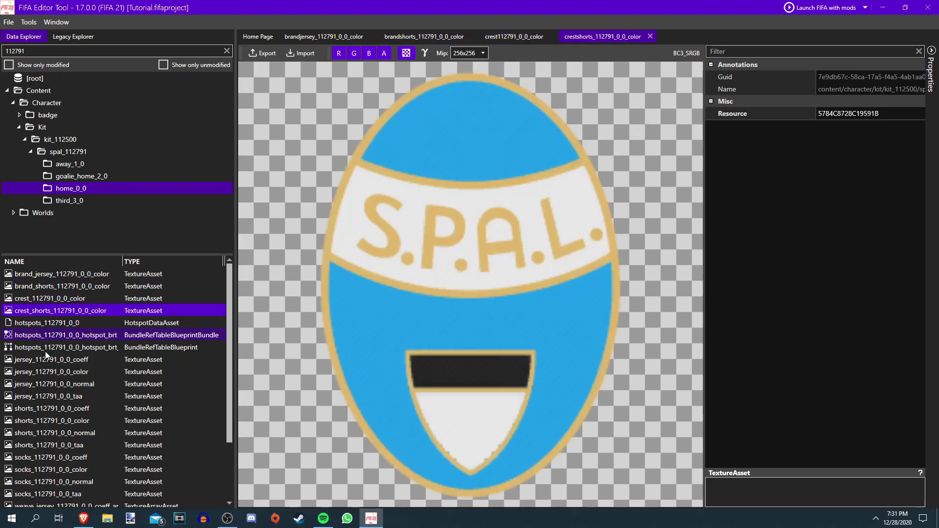
Open the home kit's jersey coeff, color, normal and taa textures
double_click(44, 365)
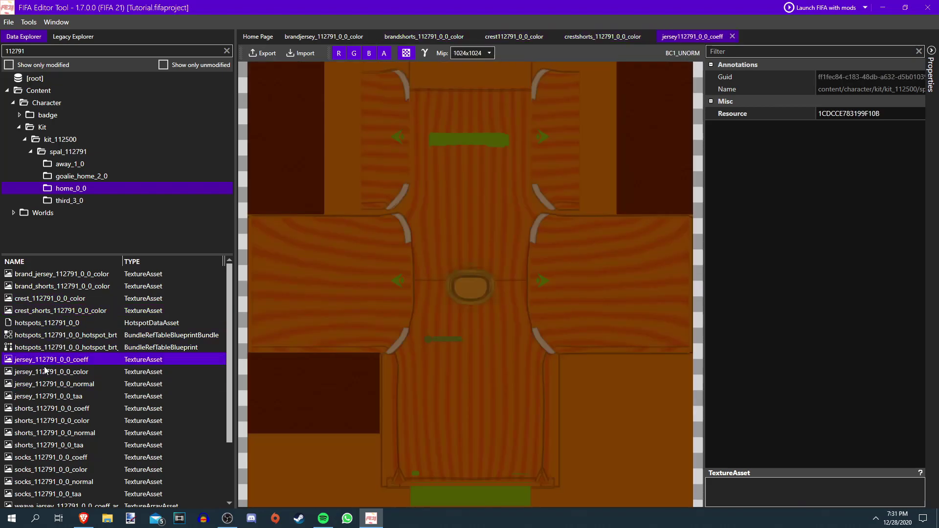
left_click(45, 374)
double_click(46, 375)
double_click(49, 384)
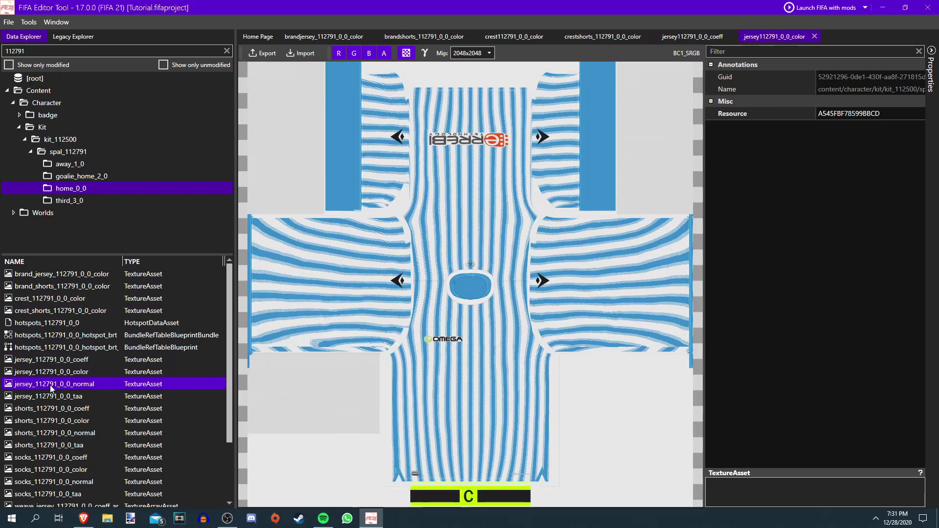
left_click(50, 396)
double_click(51, 398)
Open the home kit's shorts and socks textures, including coeff, color, normal and taa
scroll(58, 411, "down", 1)
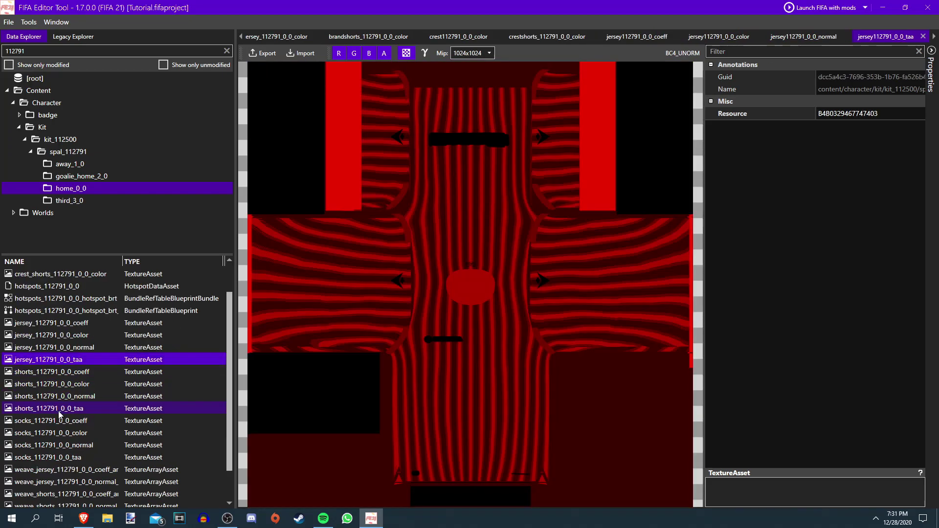
double_click(68, 373)
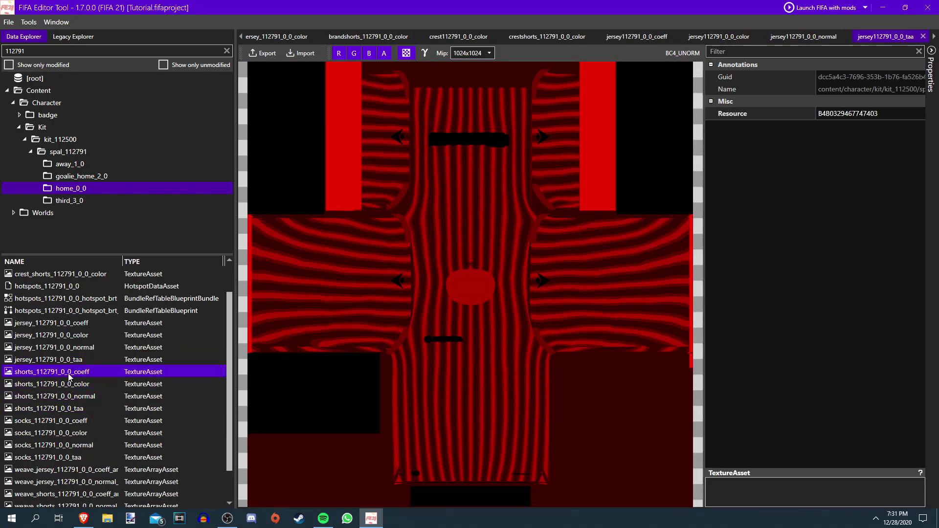
double_click(68, 385)
left_click(68, 397)
double_click(68, 397)
double_click(48, 457)
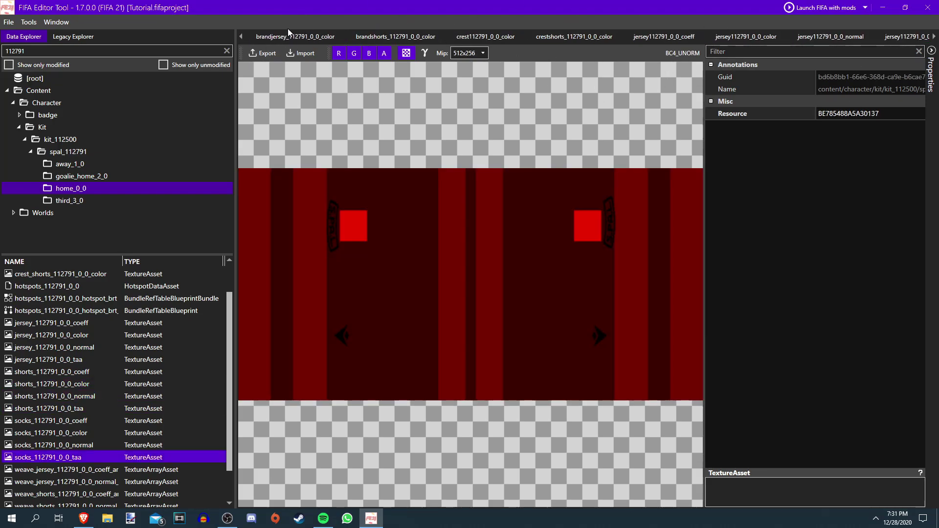
Import the blank image from D:\TUTORIAL\kit into the brand_jersey and brand_shorts color textures
left_click(289, 36)
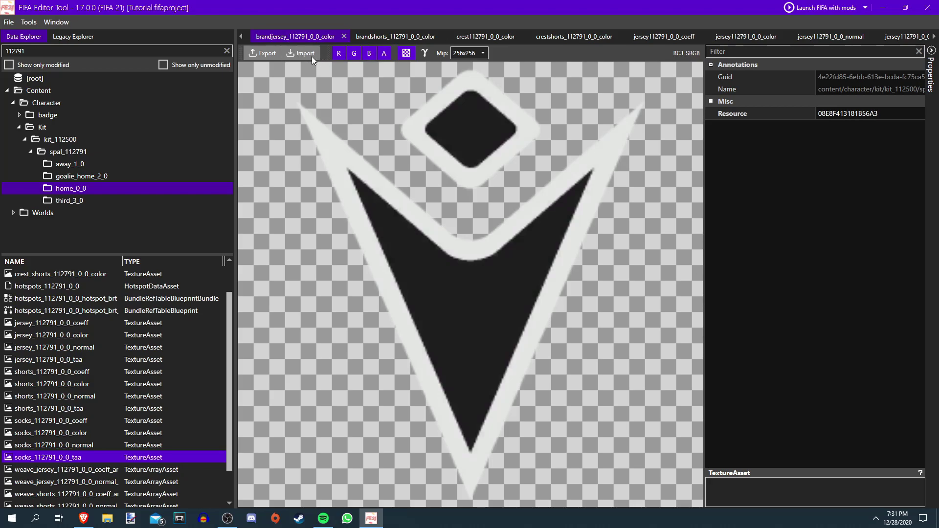
left_click(309, 56)
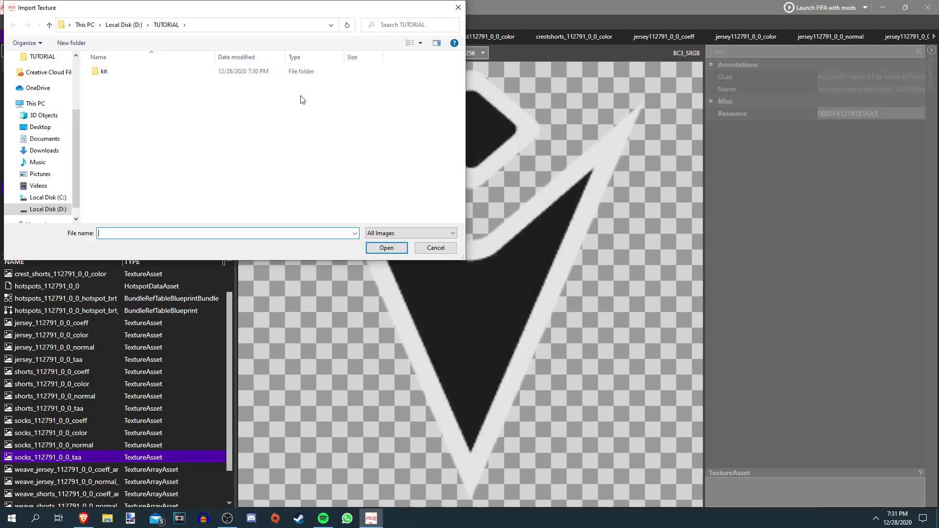
double_click(104, 71)
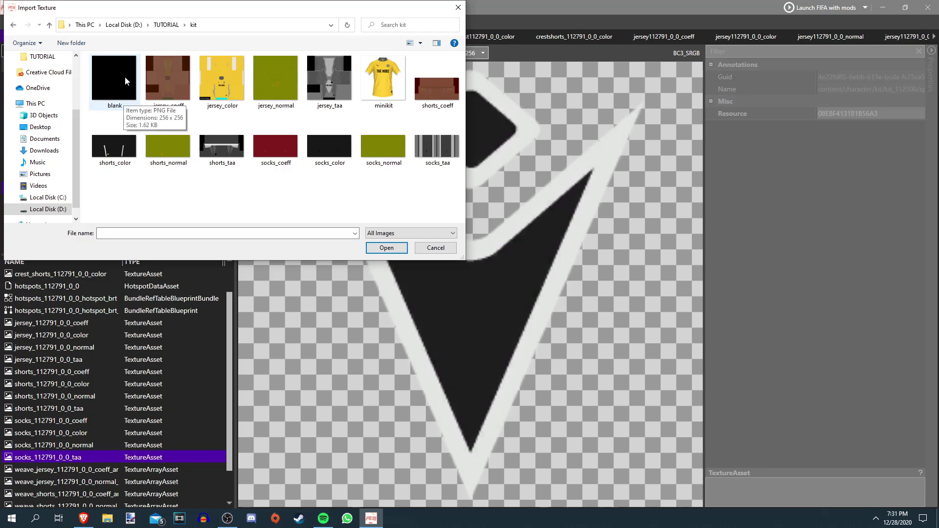
double_click(125, 78)
left_click(405, 35)
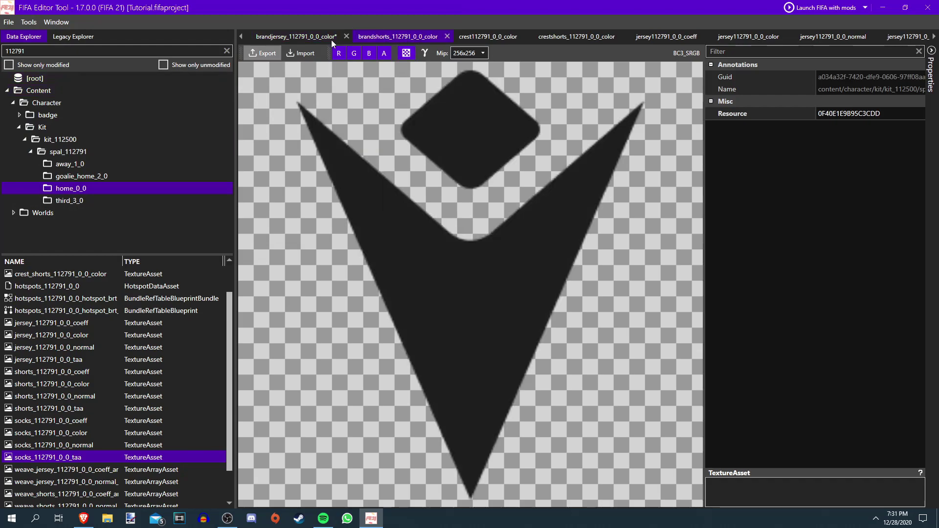
left_click(308, 52)
left_click(111, 74)
double_click(111, 75)
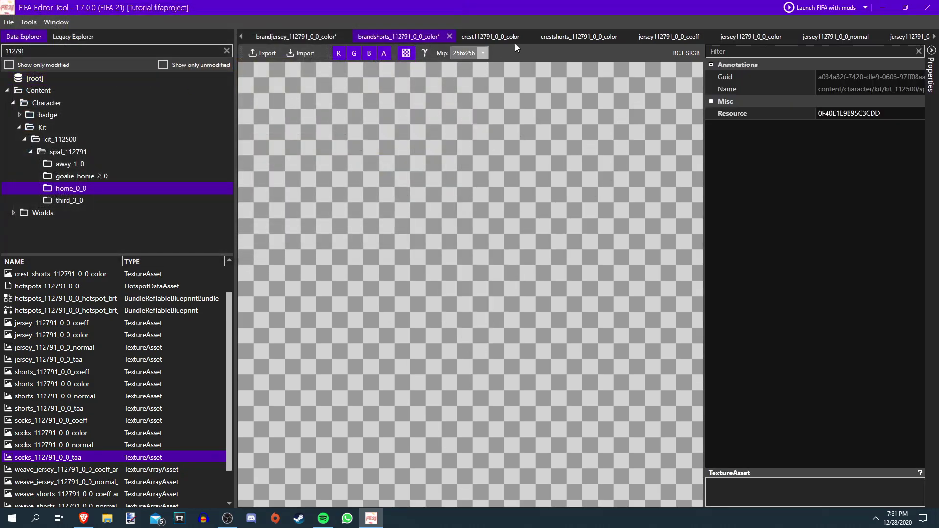
Replace the home kit's crest and crest_shorts color textures with the blank image
left_click(492, 35)
left_click(304, 52)
left_click(125, 84)
double_click(125, 83)
left_click(559, 37)
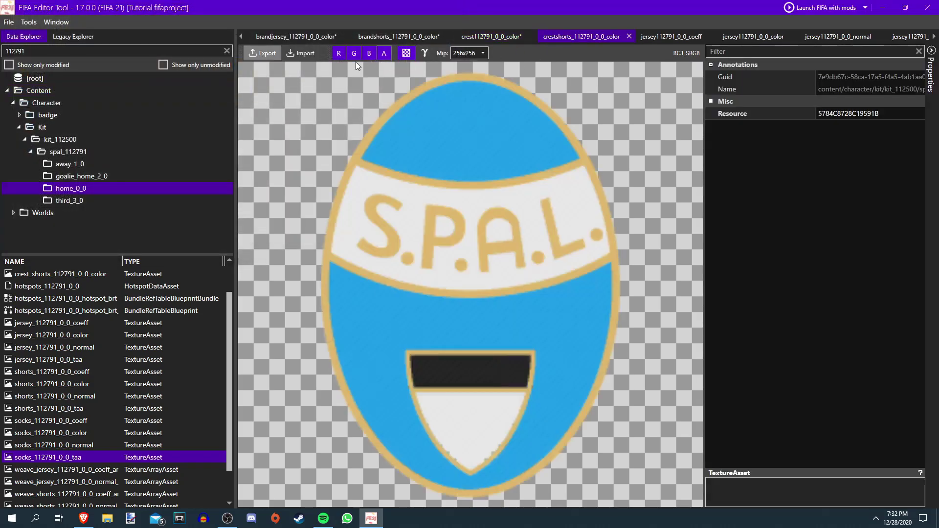
left_click(301, 53)
double_click(128, 87)
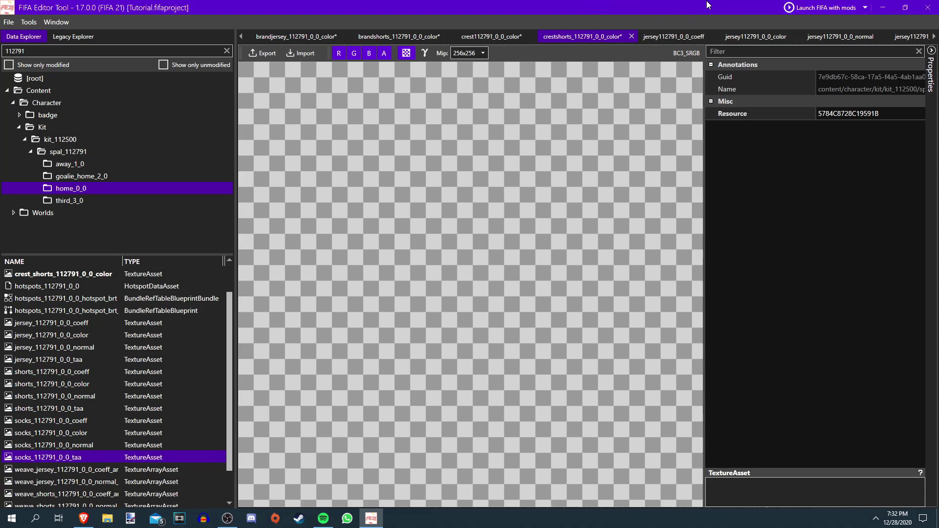
Import jersey_coeff into the jersey coeff texture and jersey_color into the jersey color texture
left_click(653, 37)
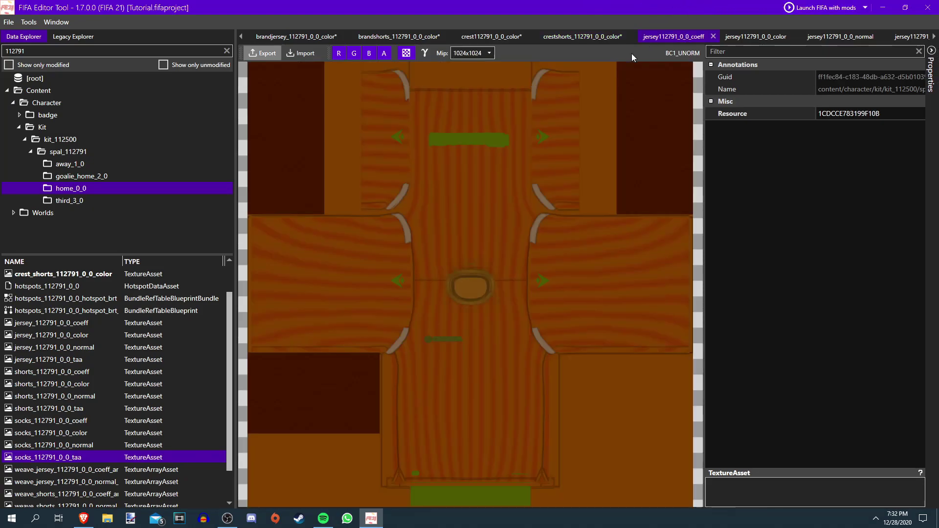
left_click(299, 53)
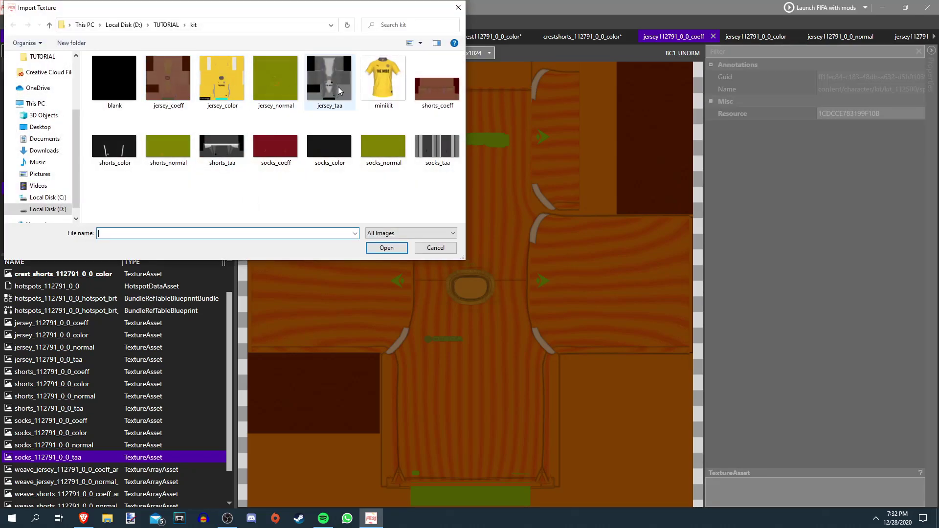
double_click(172, 80)
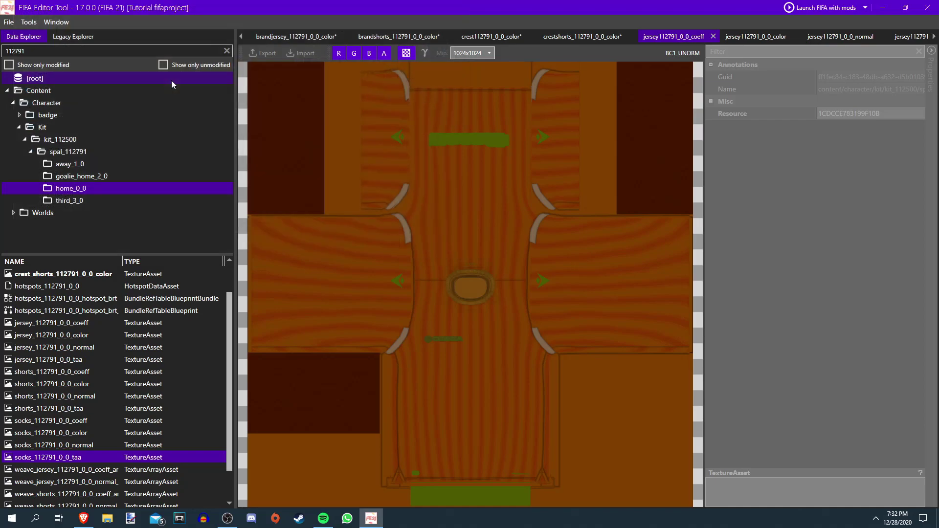
left_click(756, 37)
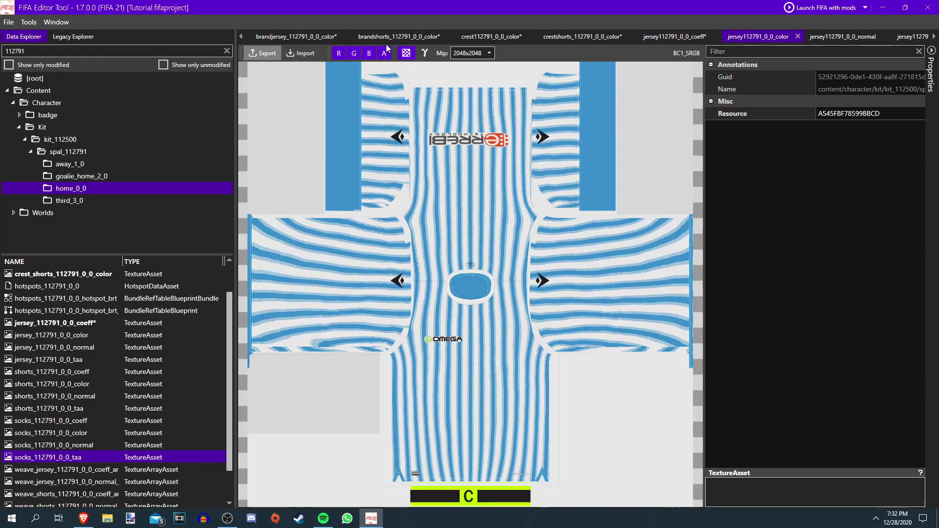
left_click(301, 52)
left_click(213, 81)
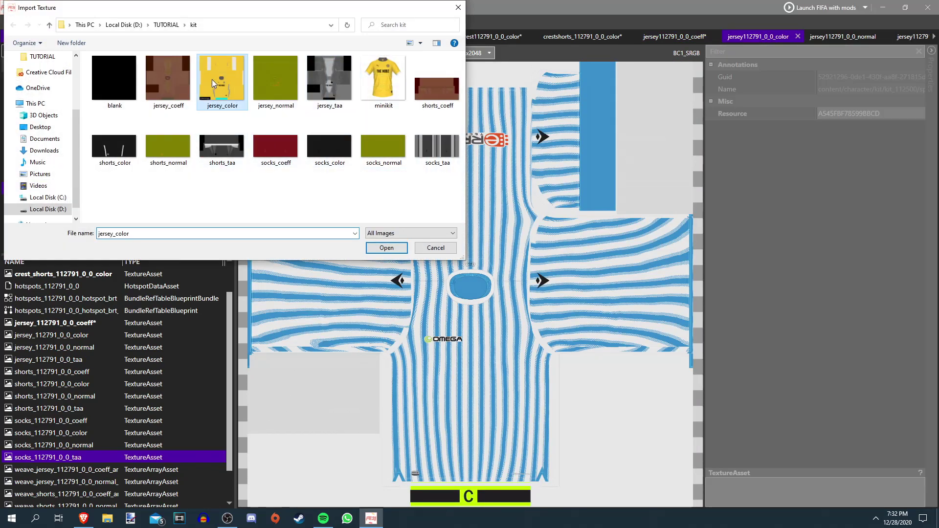
double_click(213, 79)
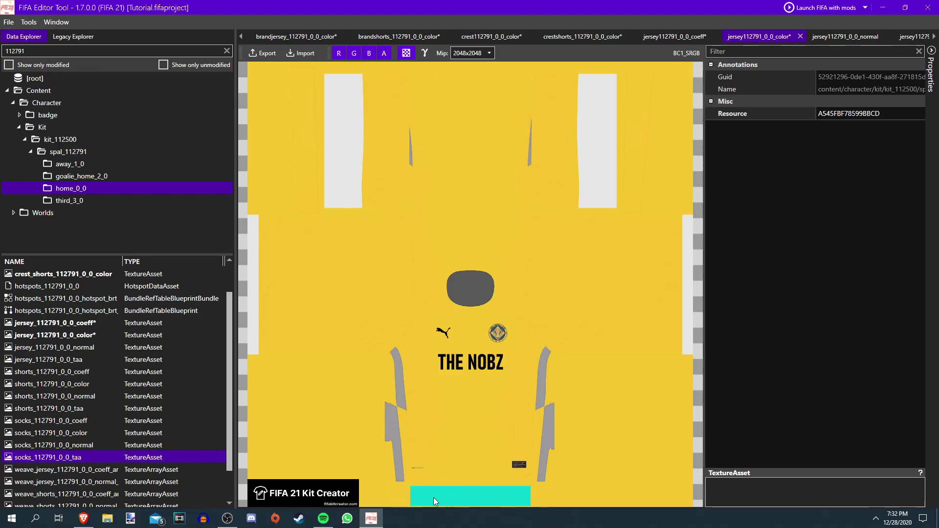
Open the texture import for the home kit's jersey normal texture
left_click(832, 37)
left_click(305, 52)
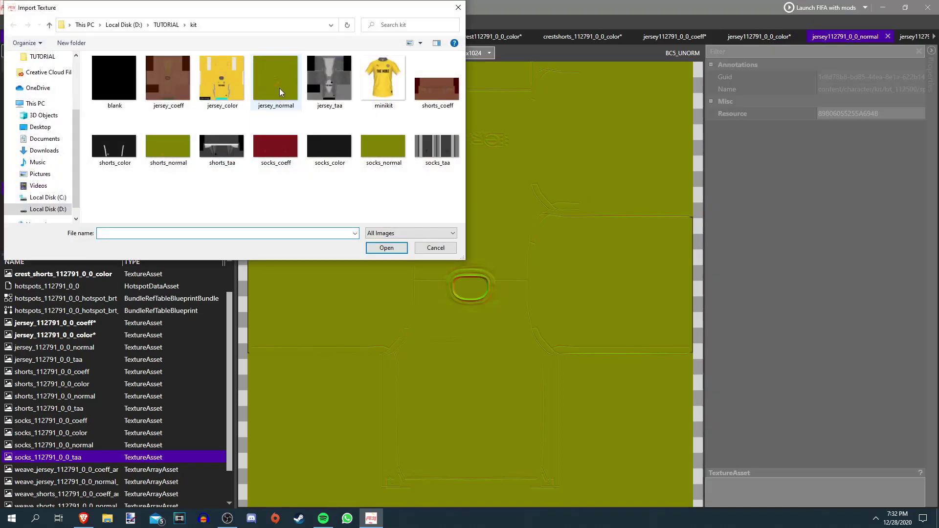
Import the jersey_normal and jersey_taa images into the matching home jersey textures of team 112791
double_click(280, 88)
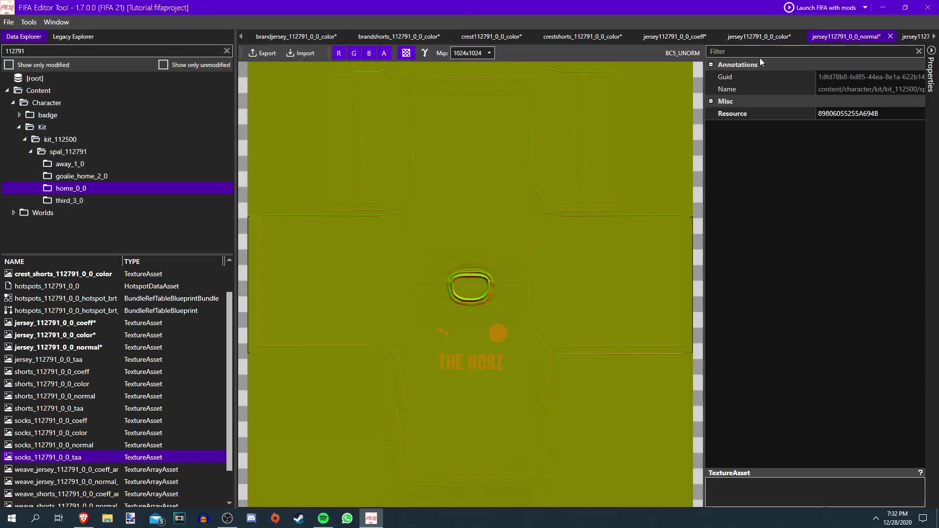
left_click(934, 37)
left_click(258, 36)
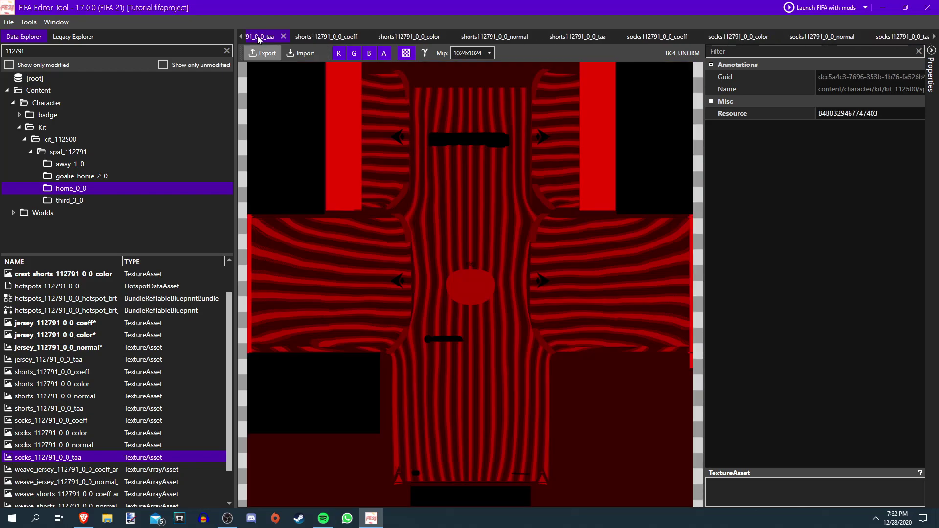
left_click(297, 52)
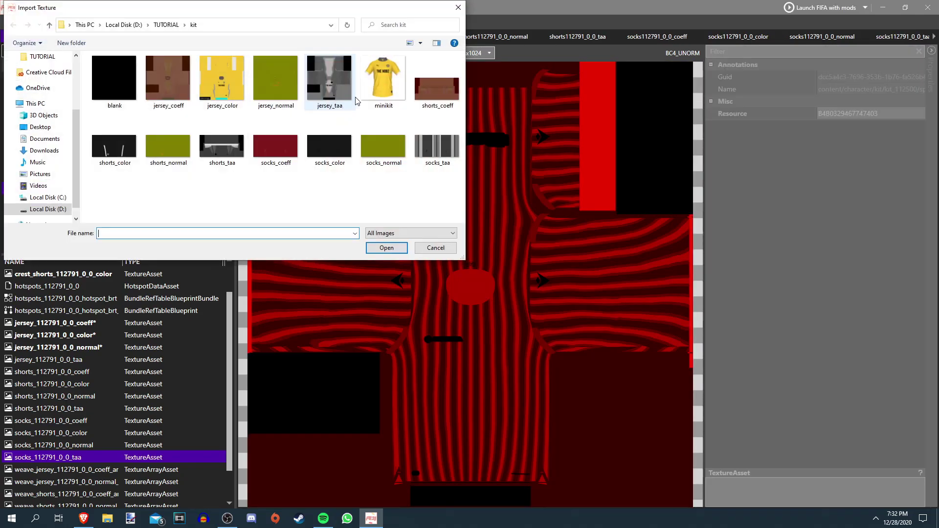
double_click(334, 85)
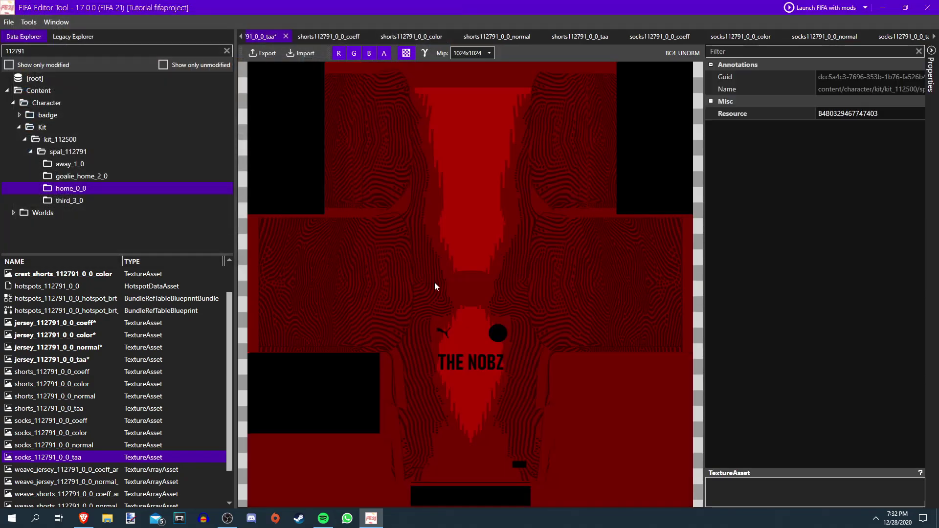
Import the shorts_coeff and shorts_color images into the matching home shorts textures
left_click(333, 37)
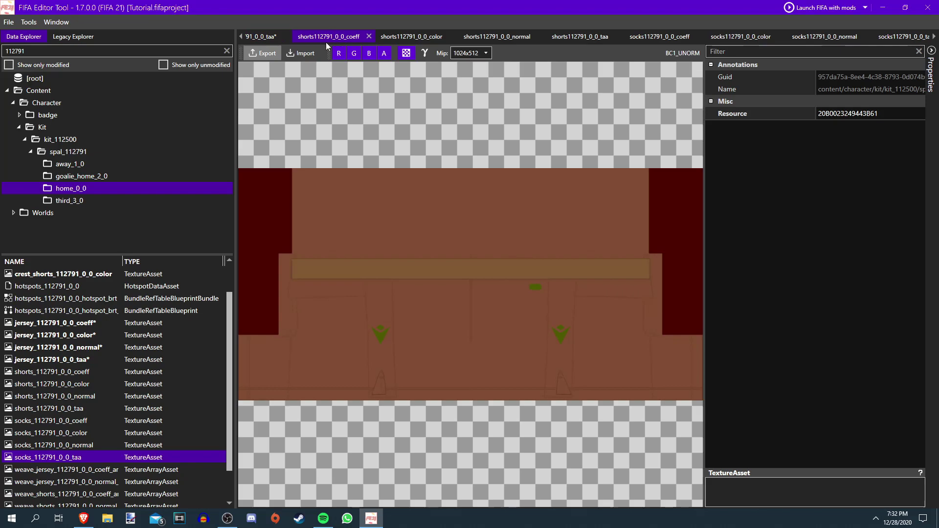
left_click(302, 54)
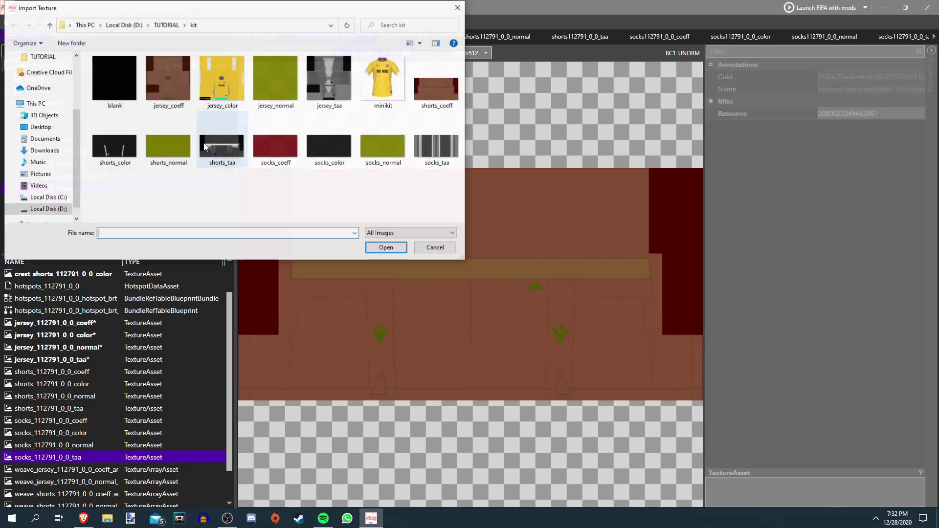
left_click(437, 88)
double_click(445, 106)
left_click(407, 36)
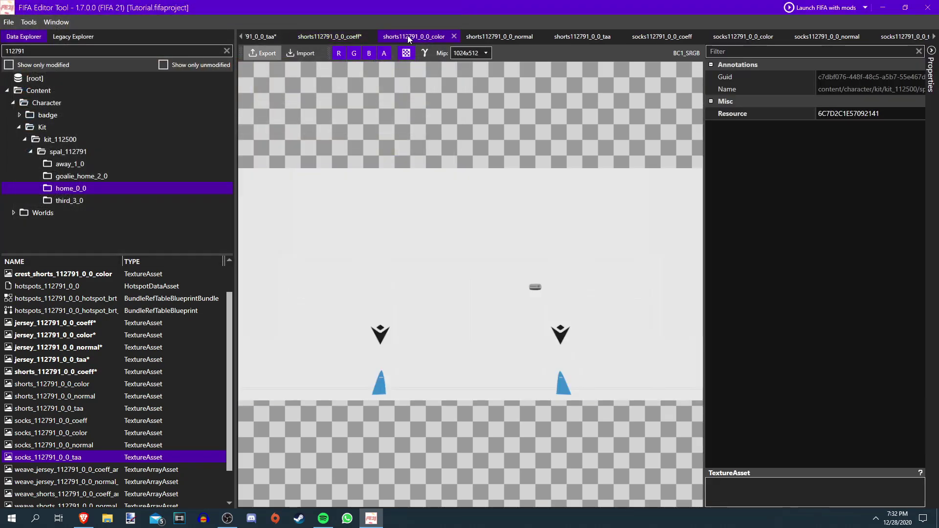
left_click(297, 51)
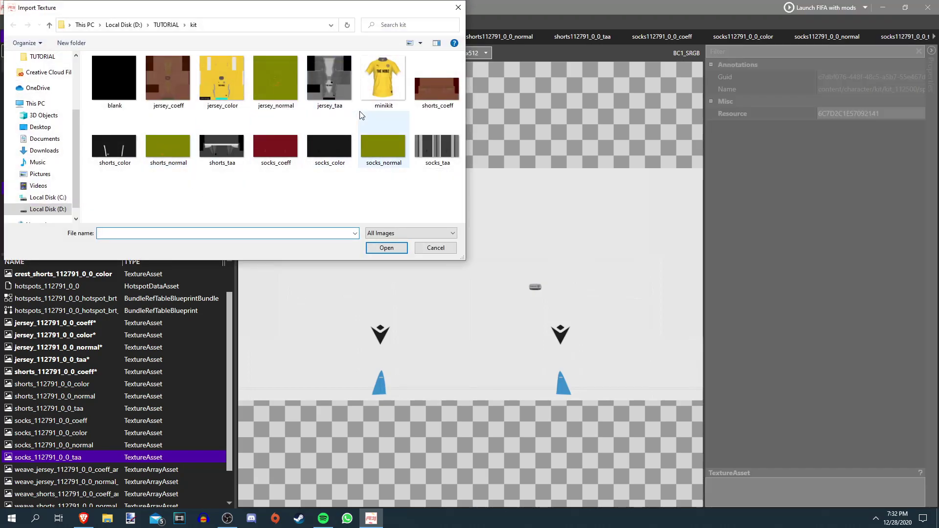
double_click(132, 153)
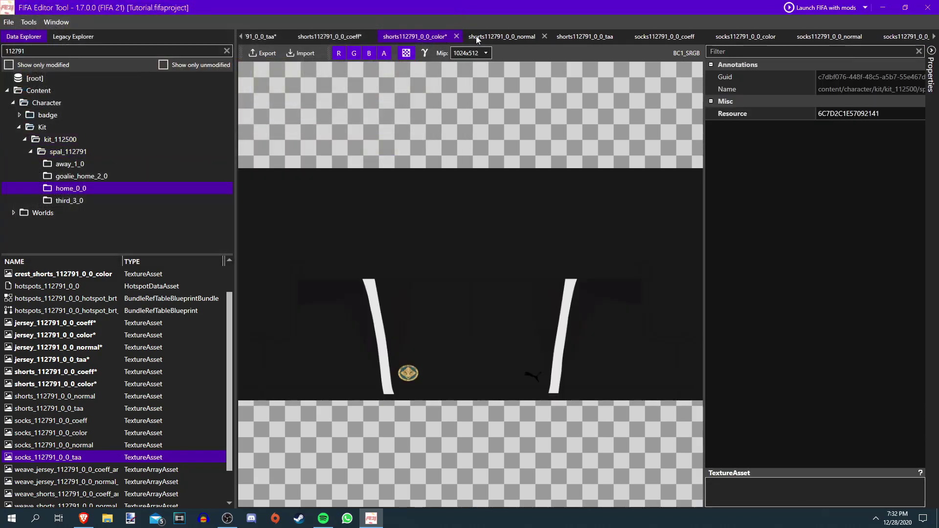
Import the remaining shorts and socks images, through socks_taa, into their matching home textures and save the project
left_click(477, 36)
left_click(300, 53)
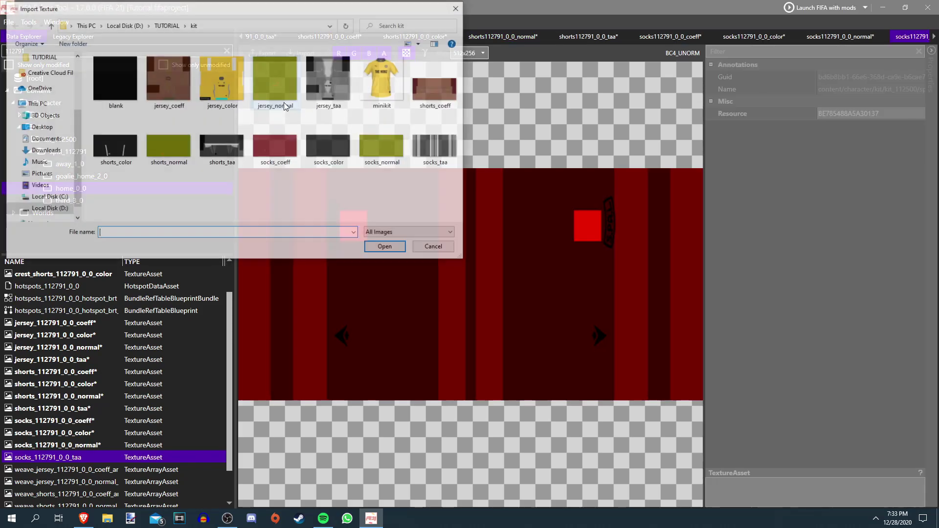
double_click(432, 155)
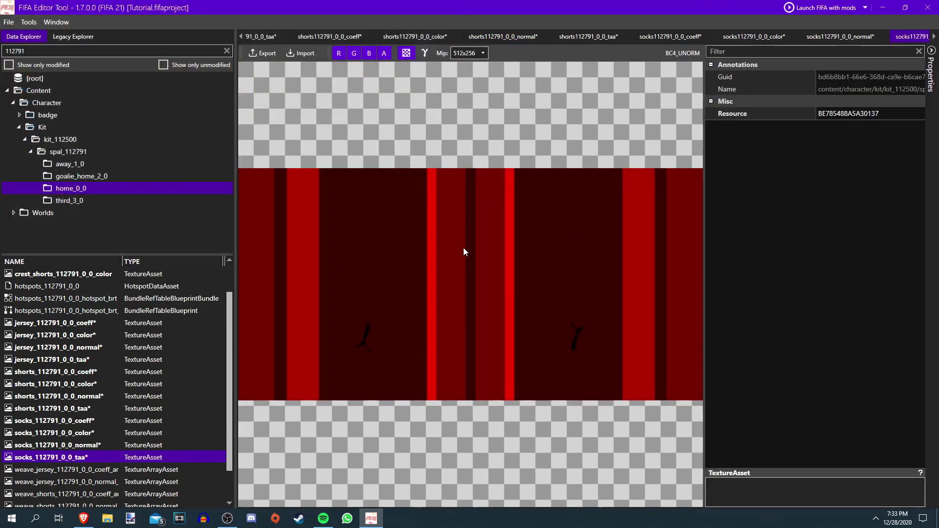
key("ctrl+s")
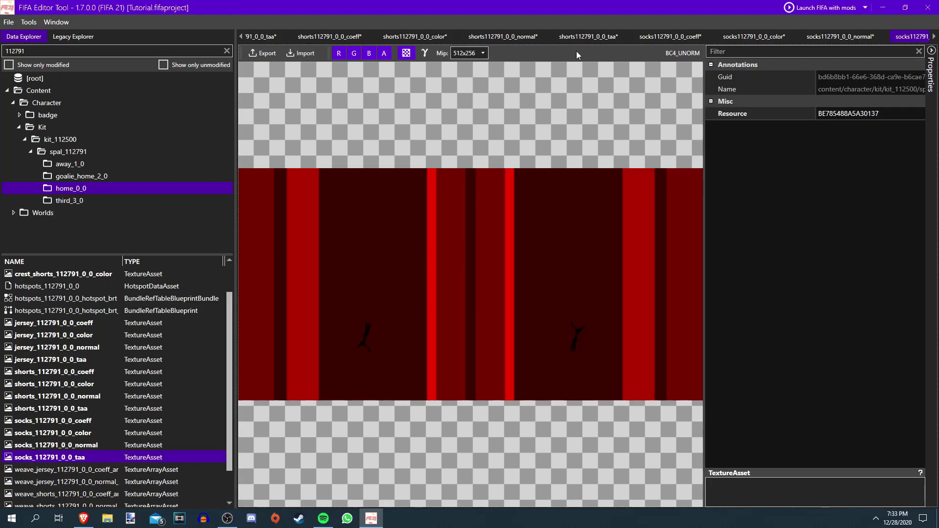
Search the legacy files for j0_112791 in place of the previous eng_us search
left_click(81, 37)
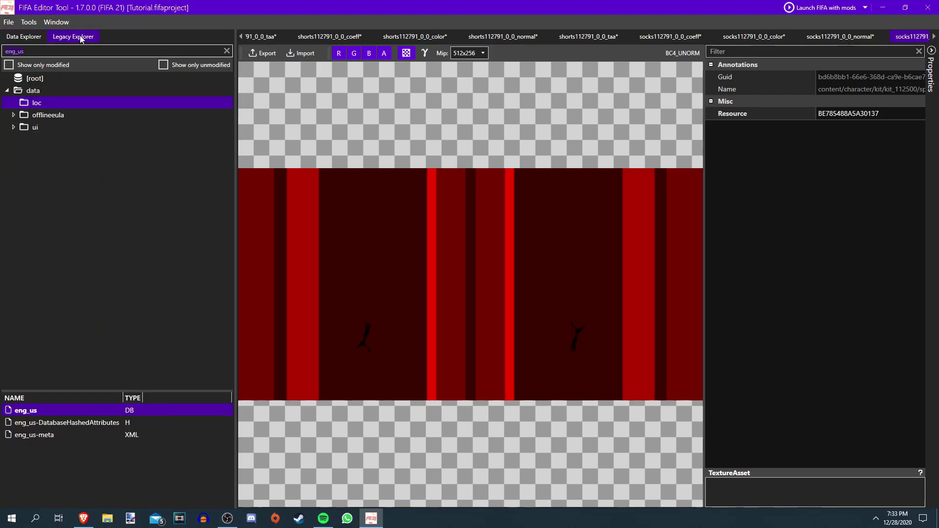
left_click(226, 51)
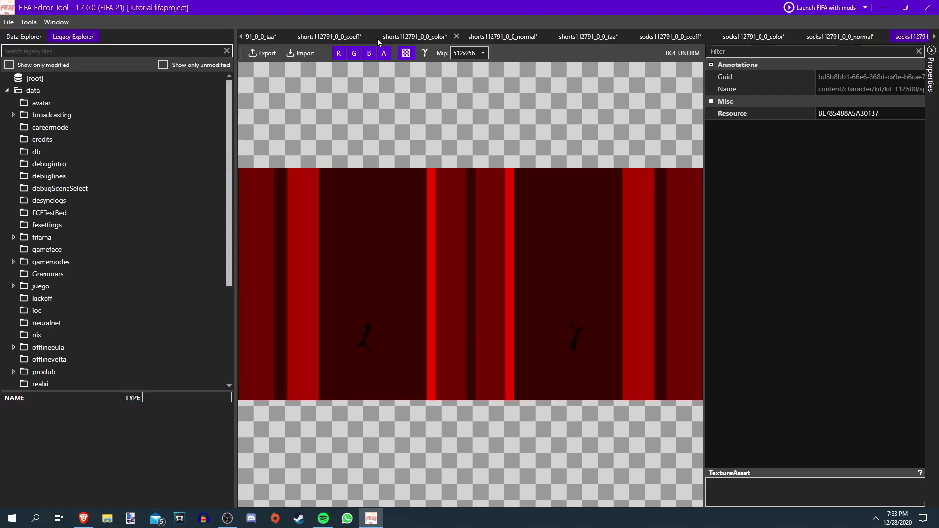
left_click(115, 52)
type("j0_")
key("Return")
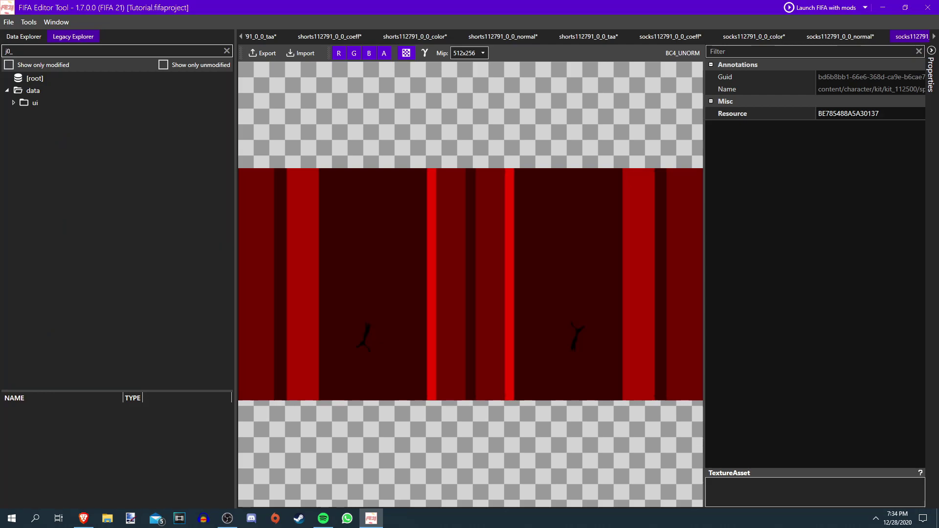
type("112791")
Open the j0_112791_0 image in data/ui/imgAssets/kits and import the minikit image over it
double_click(65, 106)
double_click(66, 113)
left_click(60, 128)
double_click(42, 411)
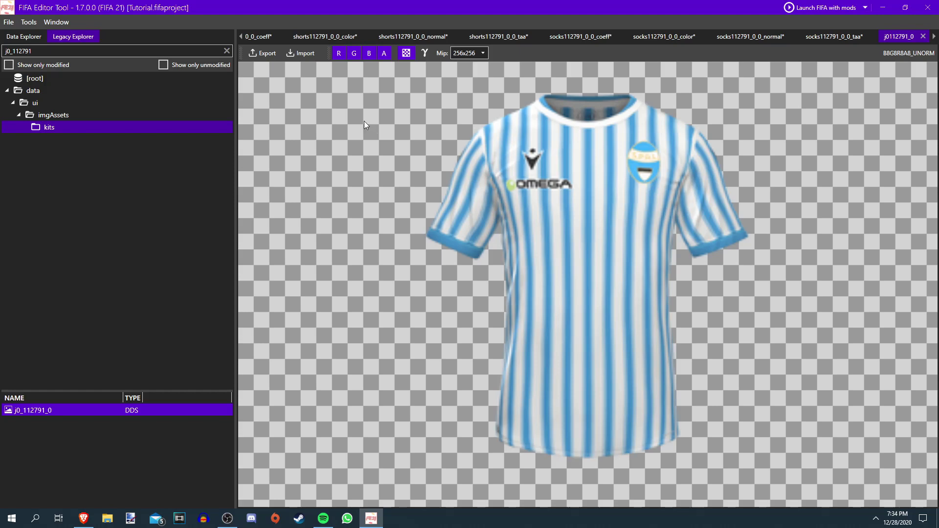
left_click(303, 54)
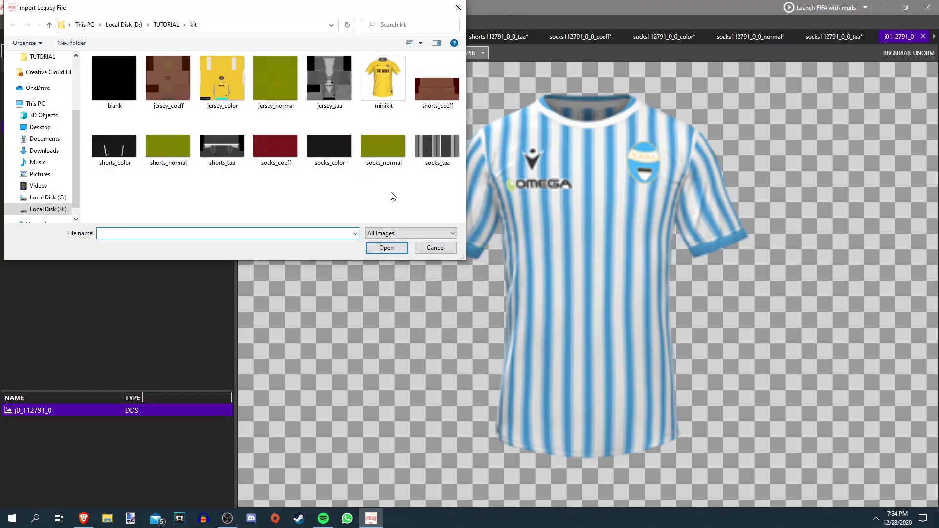
double_click(390, 78)
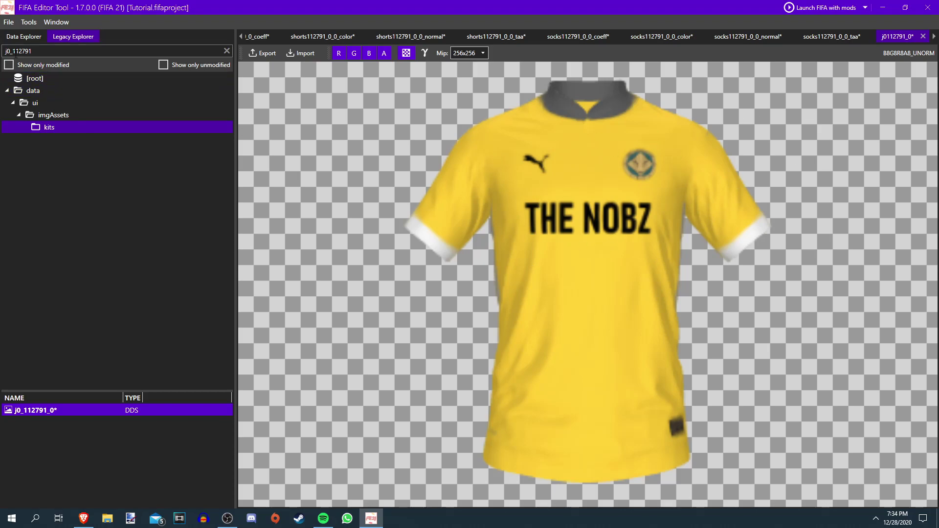
Search the legacy files for the kit images j1_112791, j2_112791 and j3_112791, and open each one
left_click(8, 51)
key("BackSpace")
type("1")
double_click(65, 413)
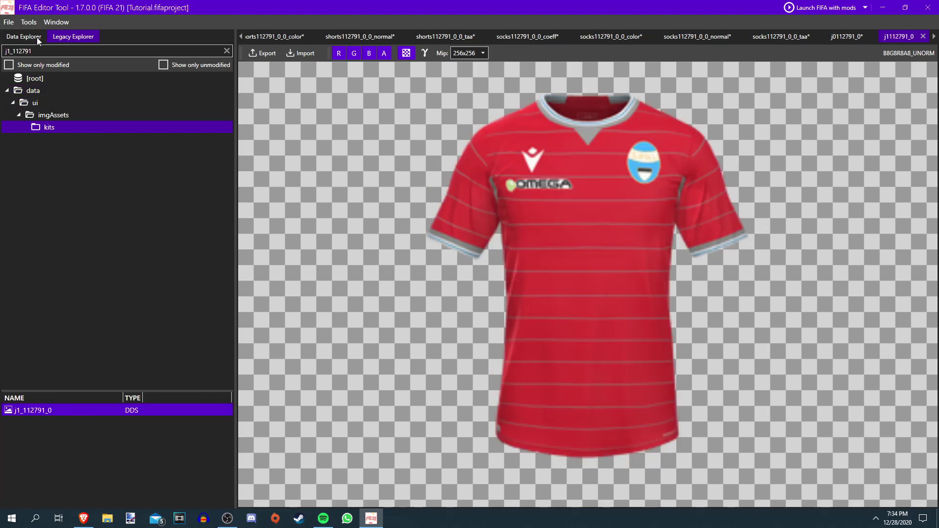
left_click(10, 51)
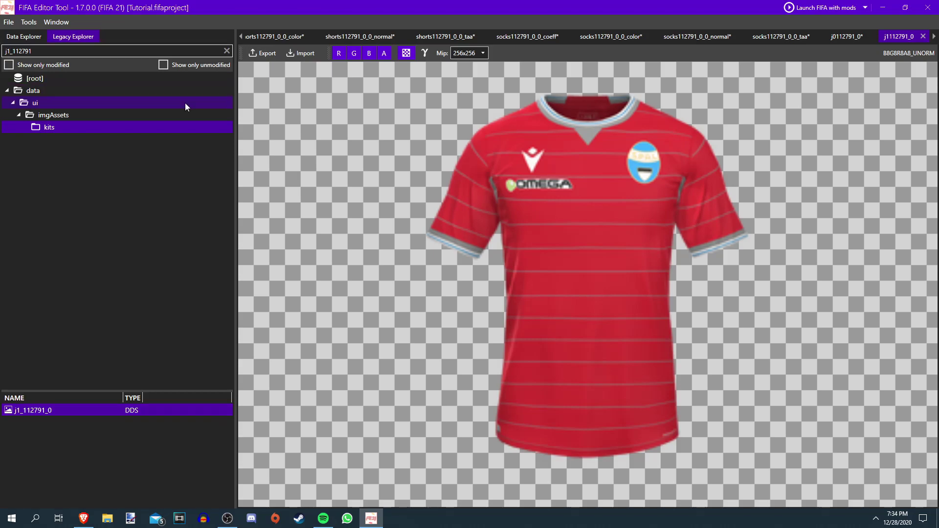
key("BackSpace")
type("2")
double_click(50, 414)
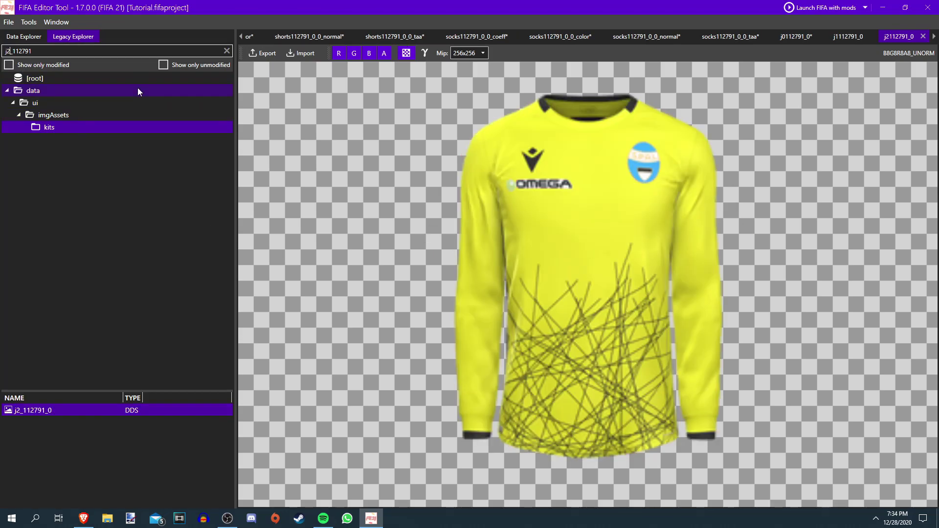
key("BackSpace")
type("3")
double_click(81, 412)
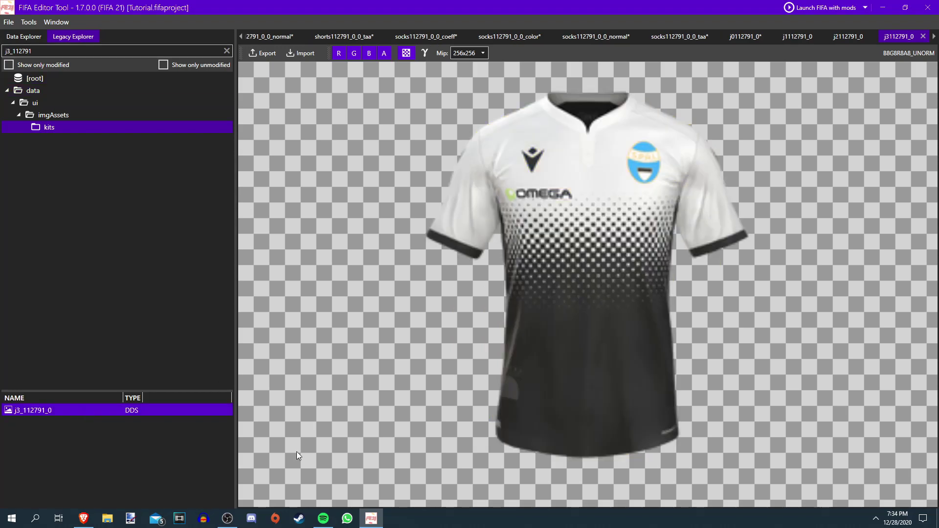
Review the four opened mini kit images in order, from j0_112791_0 to j3_112791_0
left_click(739, 38)
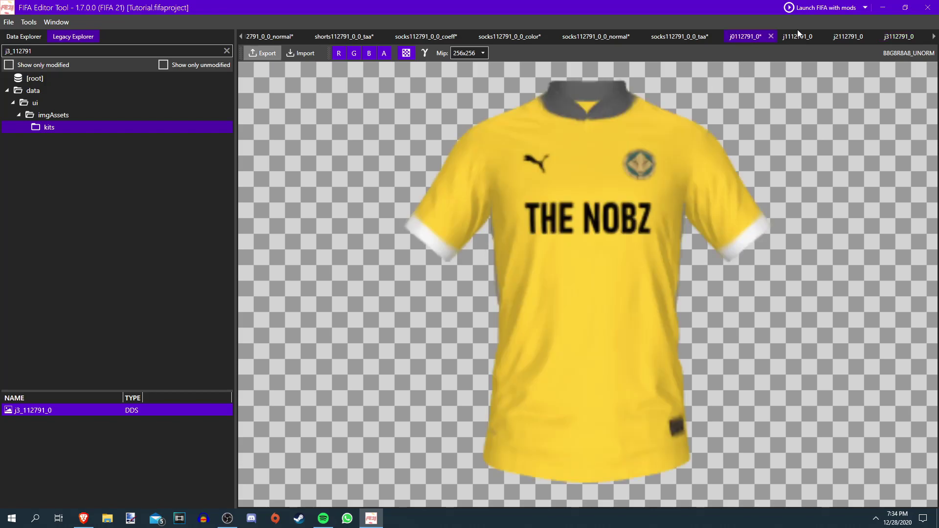
left_click(793, 35)
left_click(851, 37)
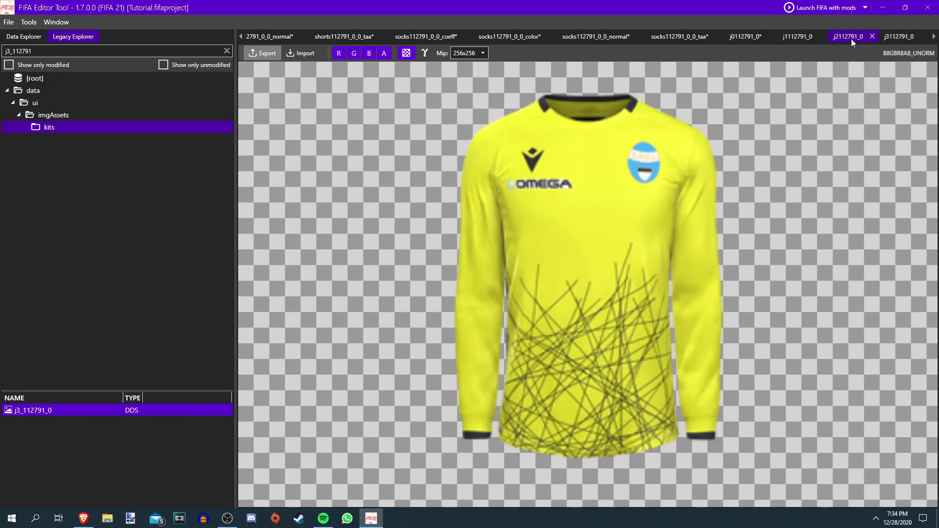
left_click(903, 40)
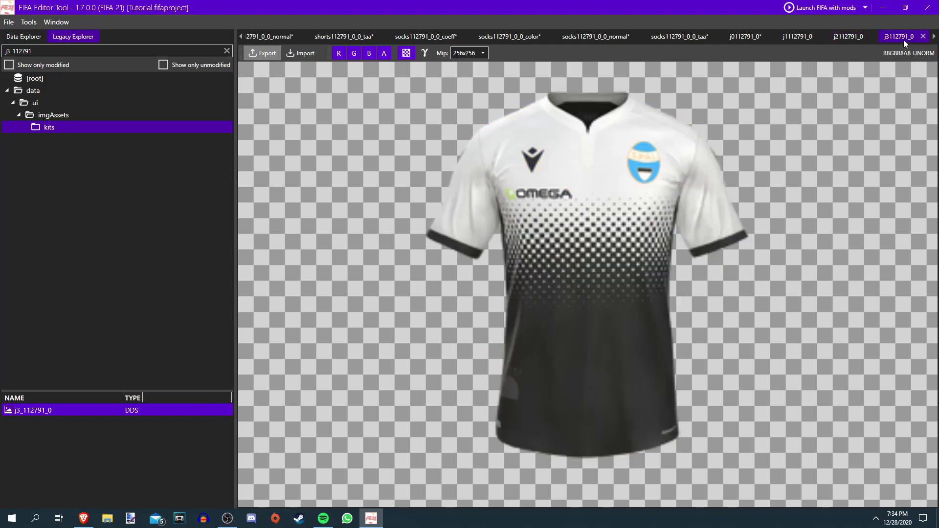
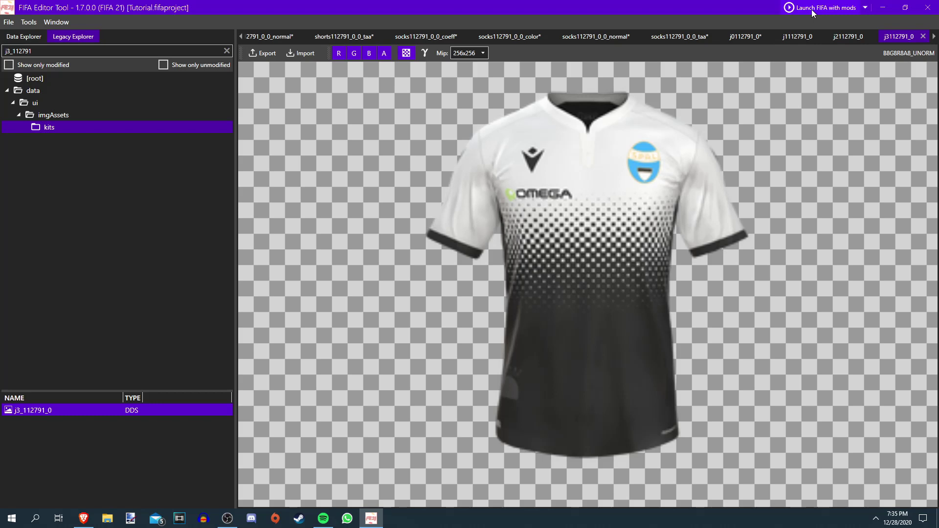
Launch FIFA 21 with the mods and open Edit Real Player for male players
left_click(803, 10)
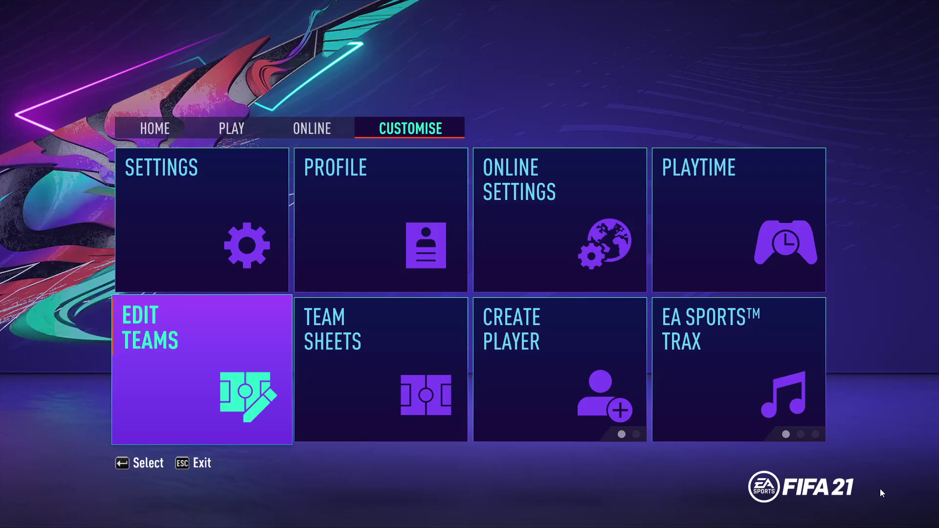
key("Right")
key("Right")
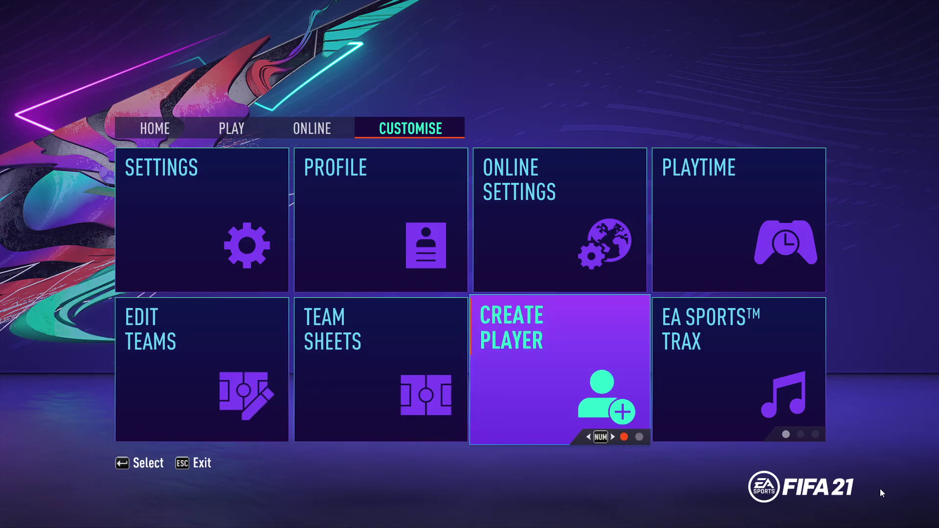
key("KP_6")
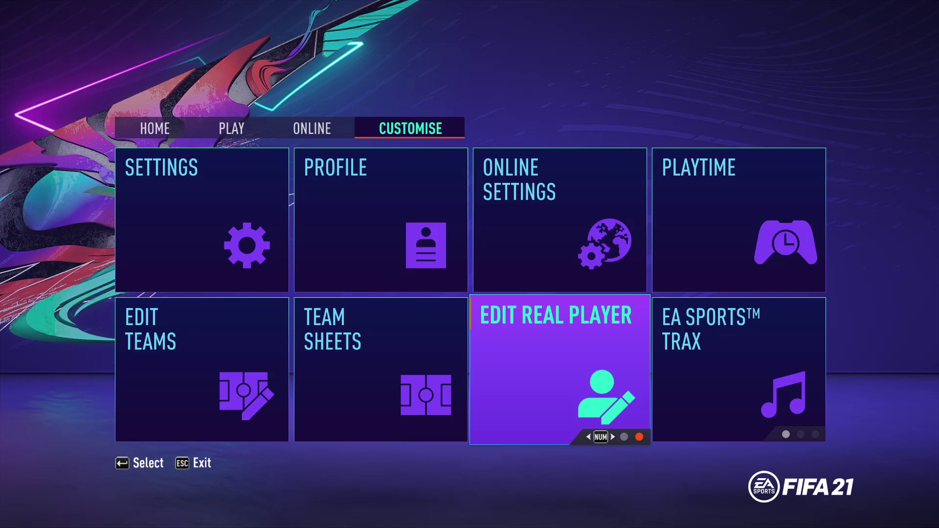
key("Return")
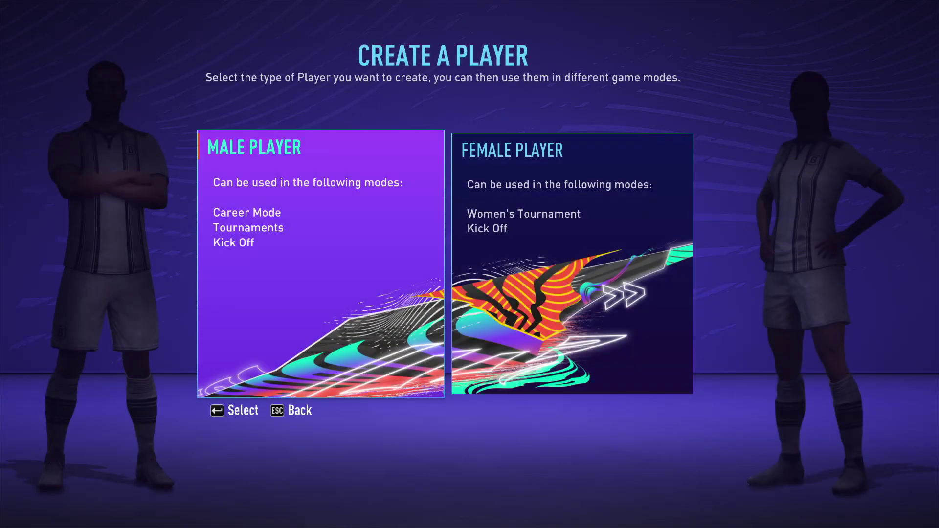
key("Return")
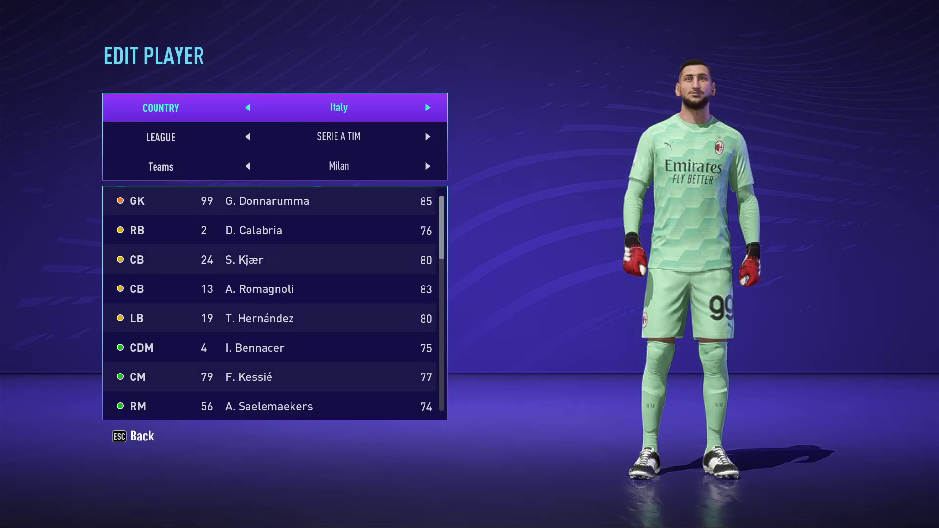
Set the country filter of the player list to Rest of World
key("Right")
key("Right")
key("Right")
key("Right")
key("Right")
key("Right")
key("Right")
key("Right")
key("Right")
key("Right")
key("Right")
key("Right")
key("Right")
key("Right")
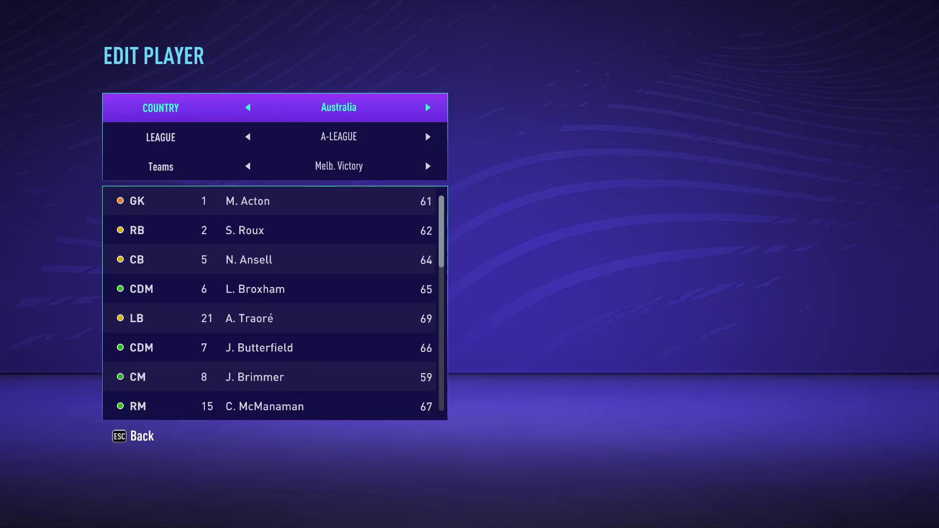
key("Right")
key("Right")
key("Down")
key("Down")
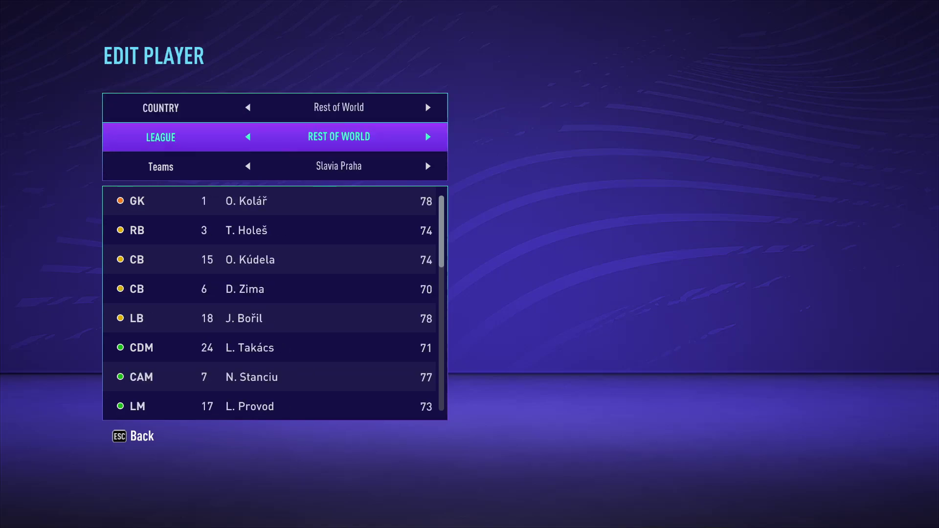
Choose Nobz FC as the team and select its first centre-back to inspect the new home kit
key("Right")
key("Right")
key("Right")
key("Left")
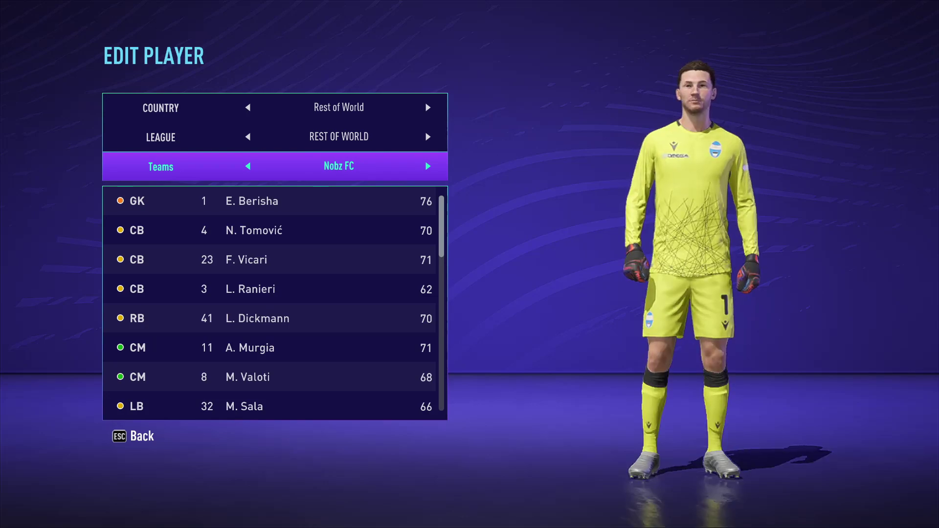
key("Down")
key("Down")
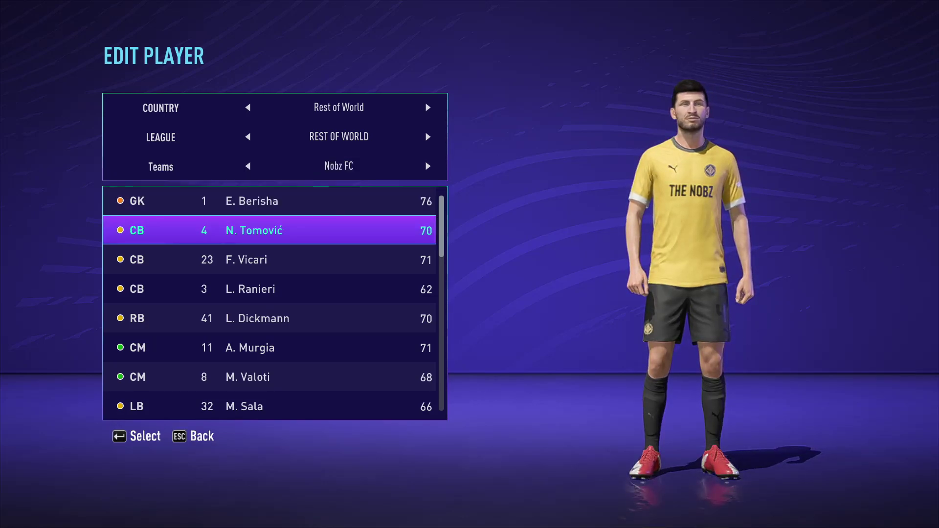
Open the selected Nobz FC centre-back's kit page and rotate the player model to inspect the shirt's back and front
key("Return")
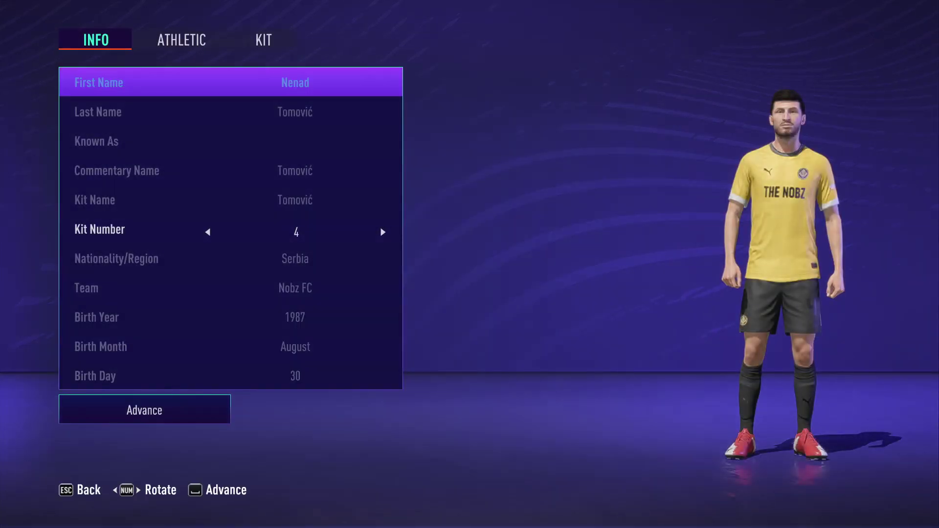
key("e")
key("e")
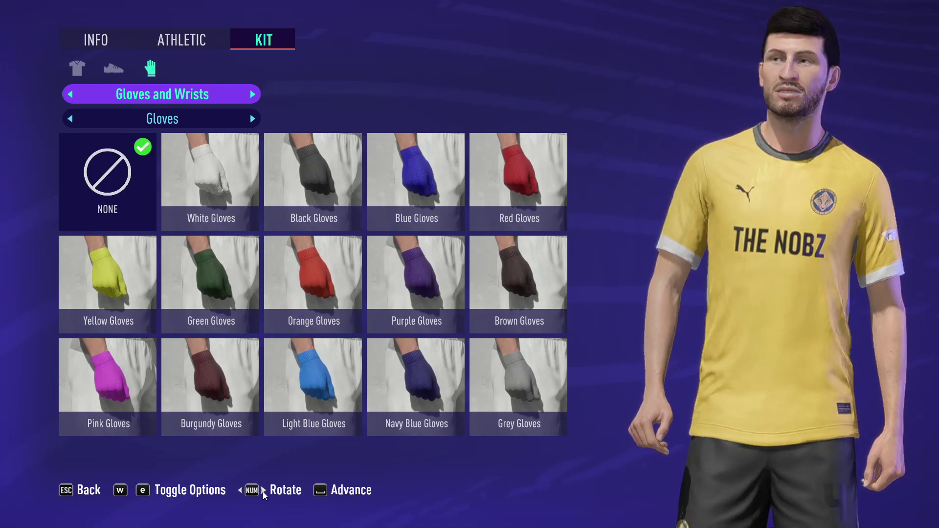
key("KP_6")
key("KP_6")
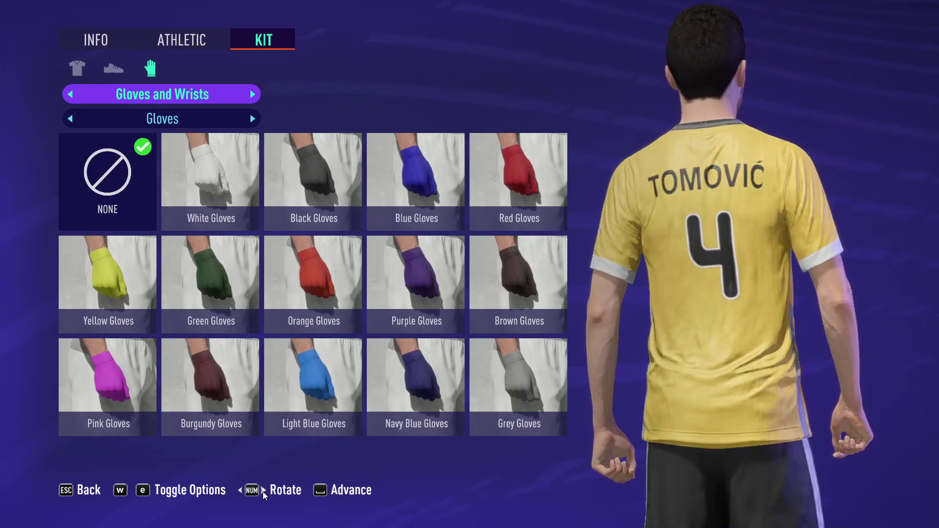
key("KP_6")
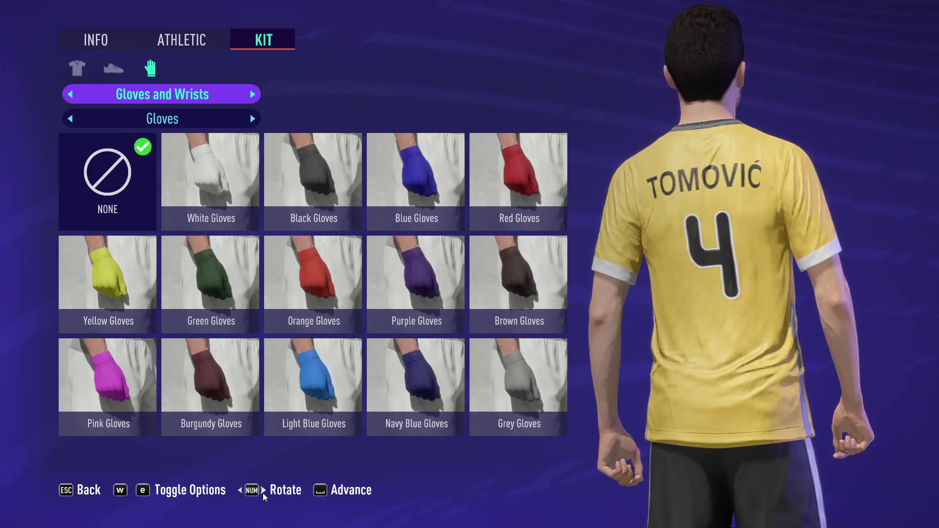
key("KP_4")
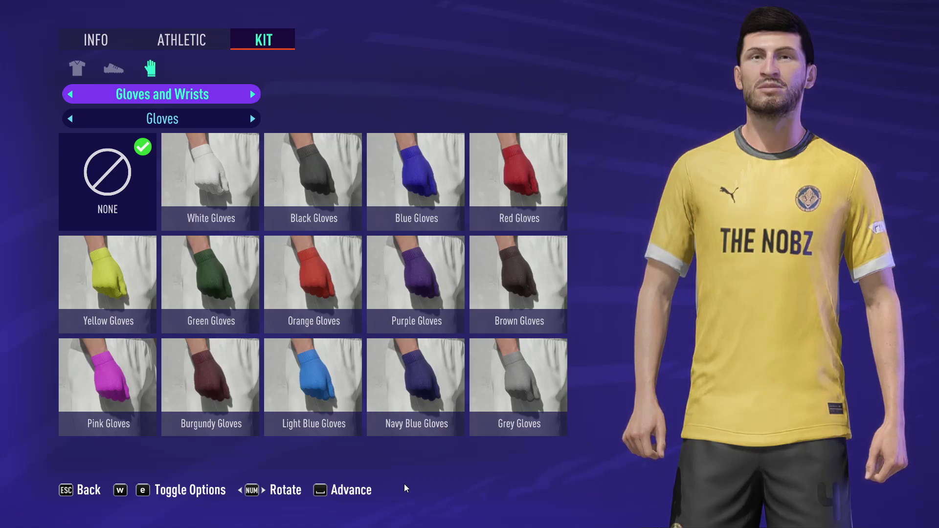
Rotate the player model around once more to check the home kit from all sides
key("Down")
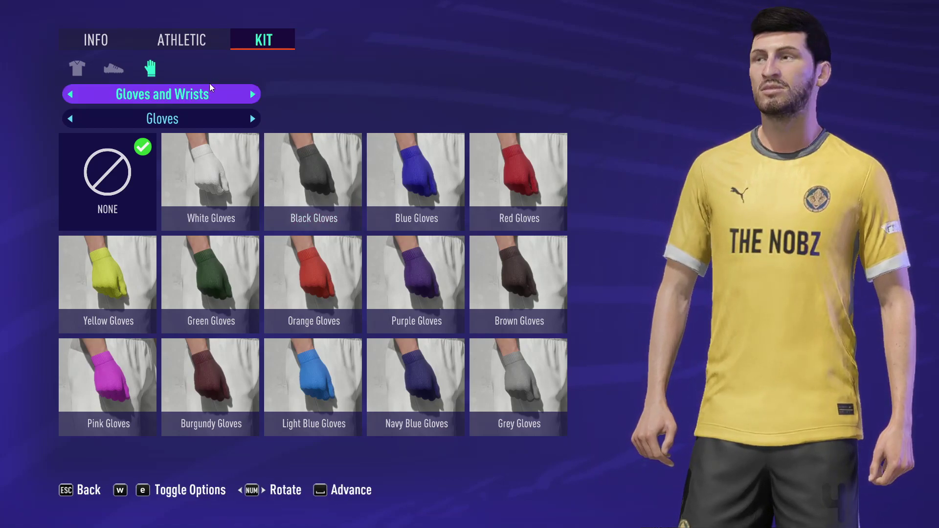
left_click(264, 491)
left_click(264, 491)
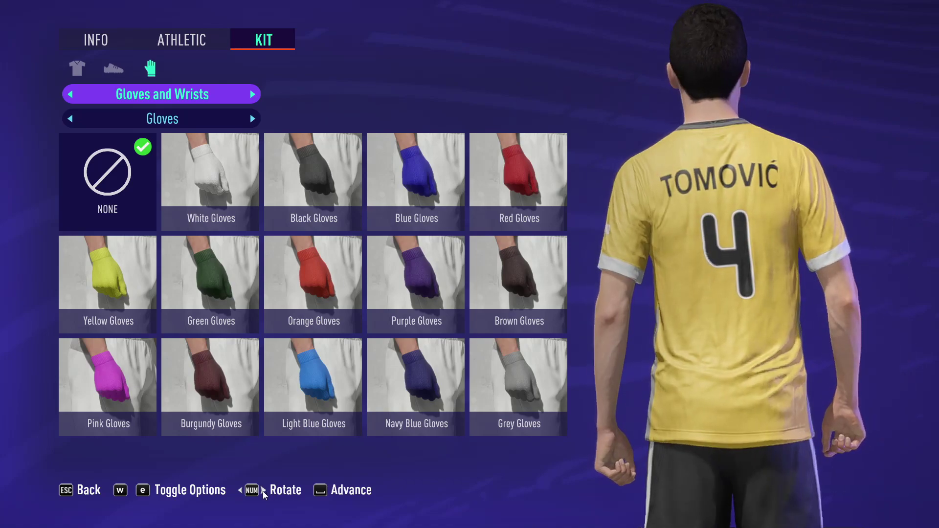
left_click(264, 491)
left_click(264, 491)
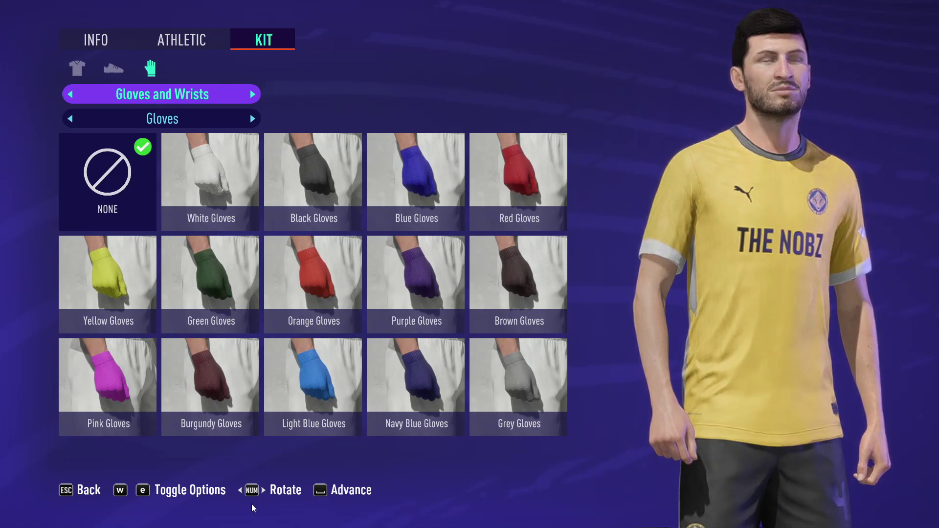
left_click(241, 490)
left_click(242, 491)
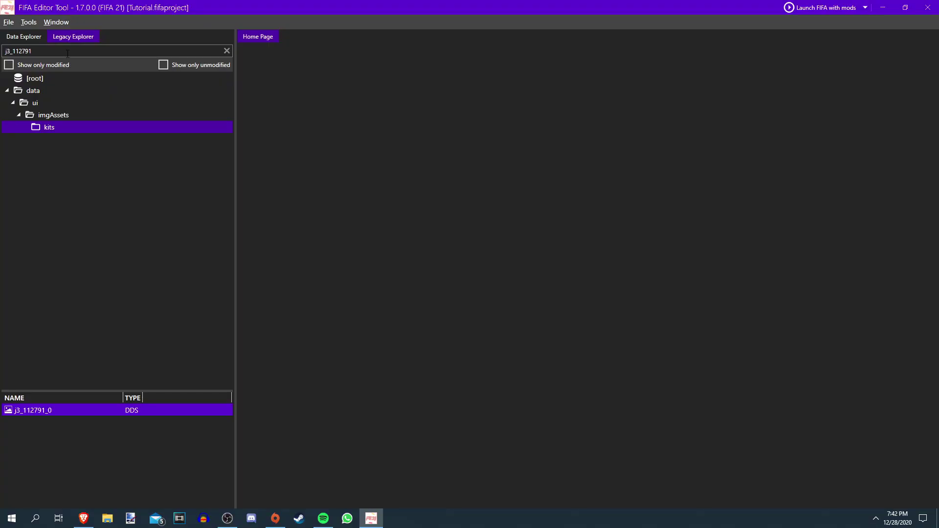
In FIFA Editor Tool, search the legacy files for fifa_ng and open the data/db folder
left_click_drag(68, 53, 8, 56)
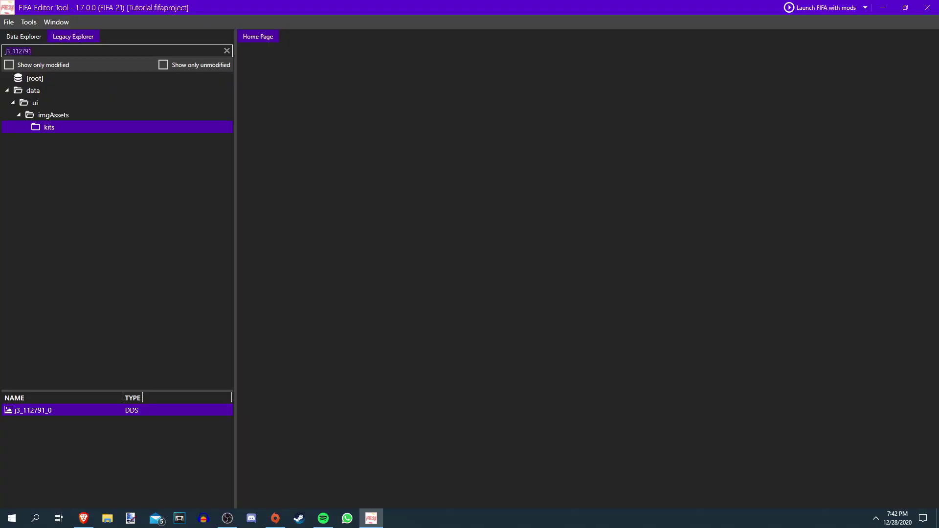
key("BackSpace")
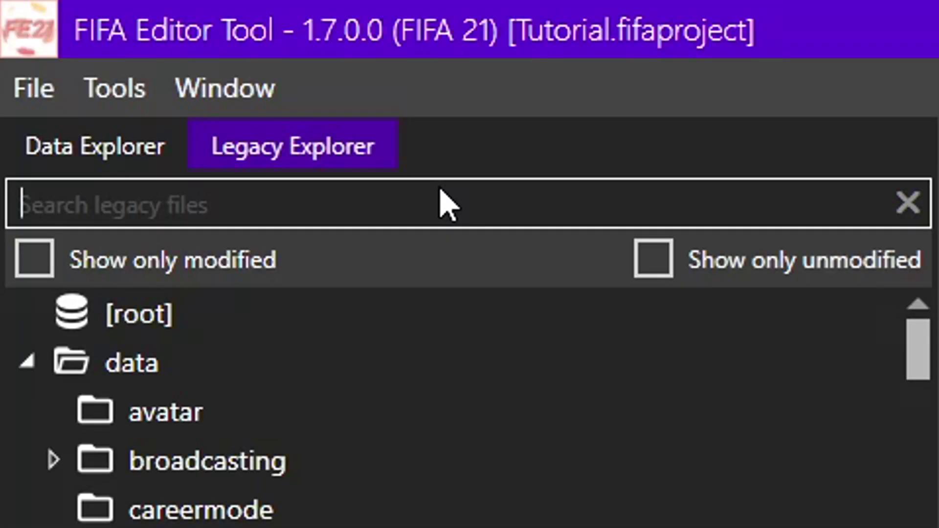
type("fifa_ng")
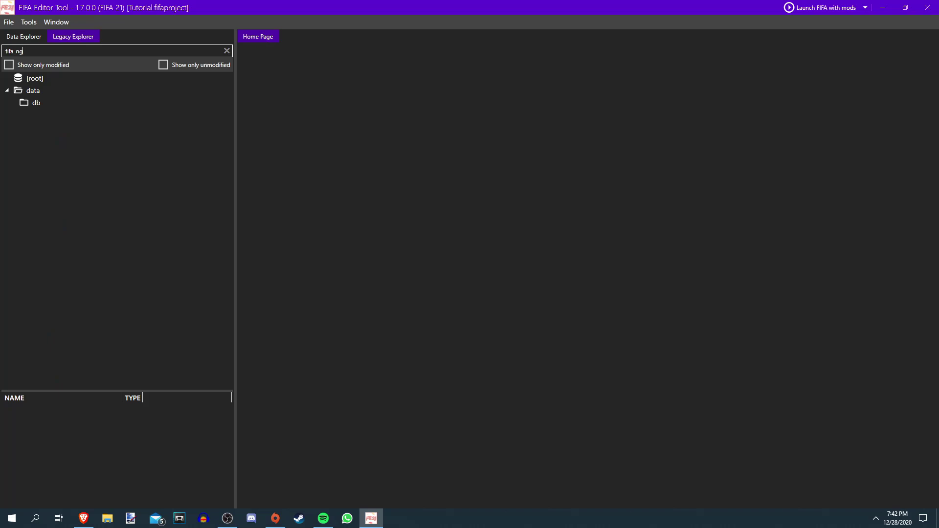
left_click(22, 94)
left_click(35, 106)
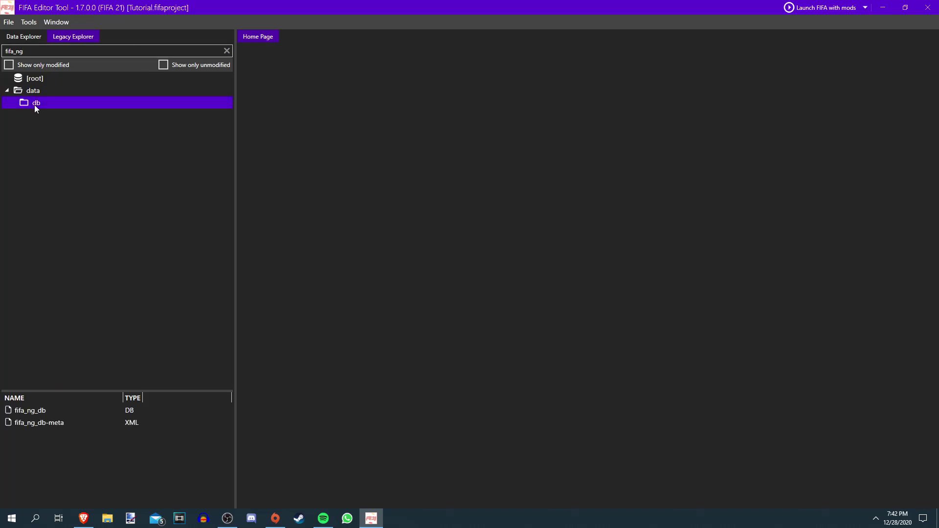
Export fifa_ng_db-meta as an XML file to the TUTORIAL\kit folder on drive D
left_click(28, 424)
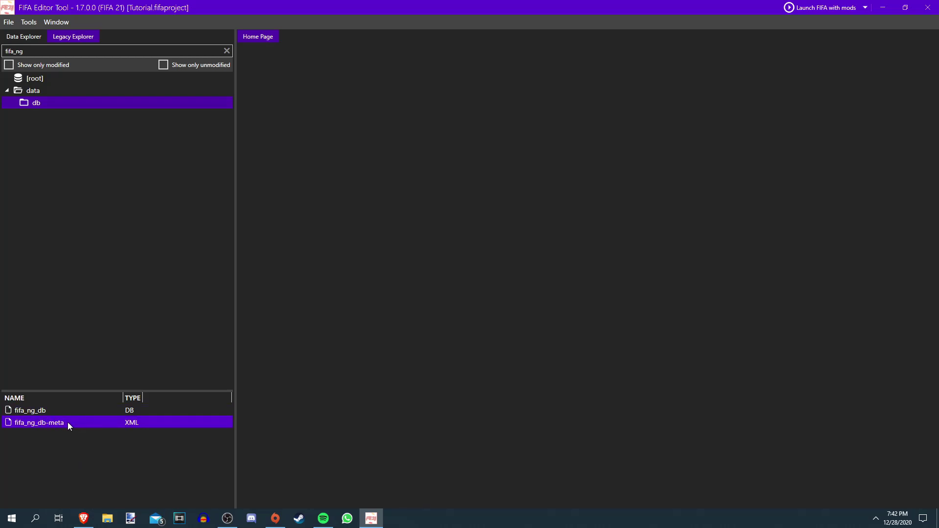
left_click(57, 412)
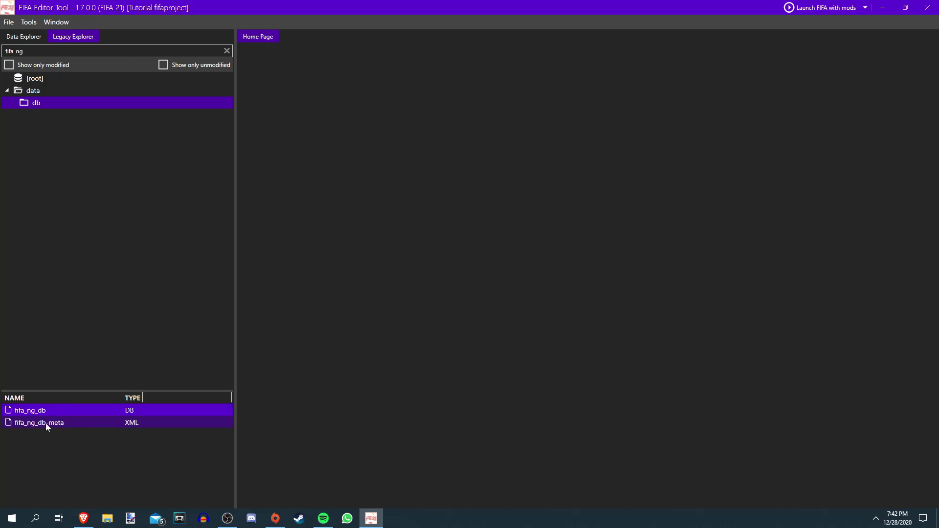
right_click(68, 425)
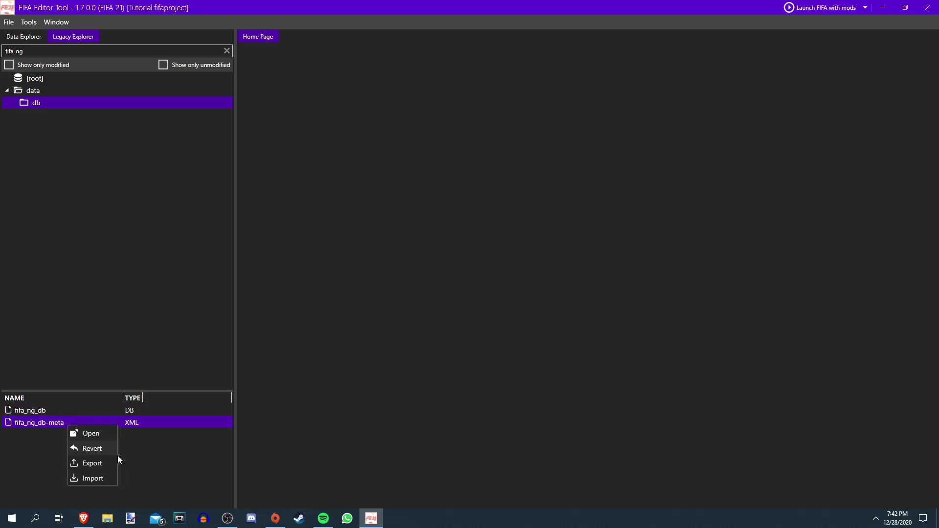
left_click(113, 467)
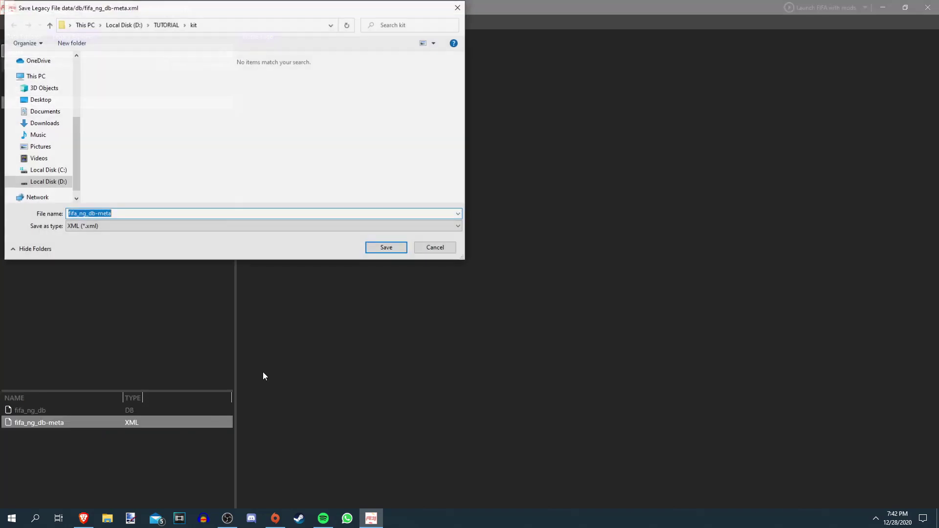
left_click(386, 248)
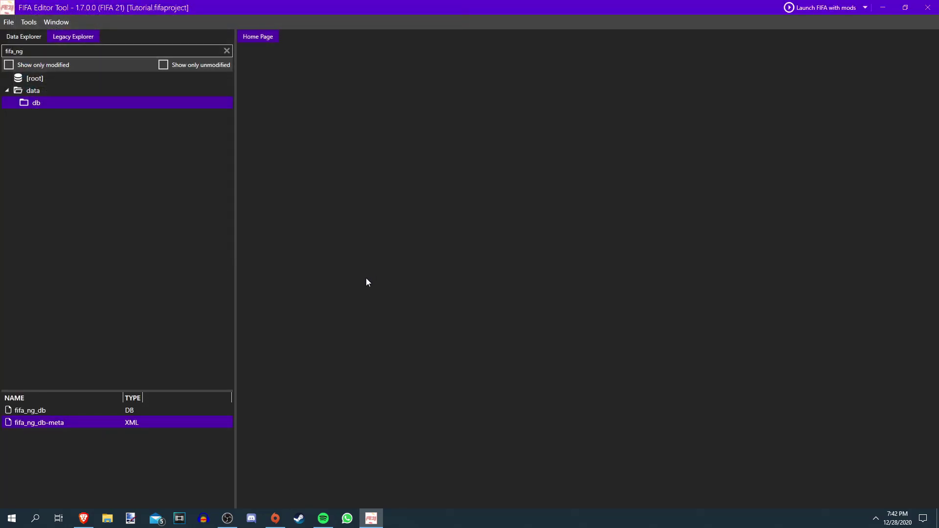
Export the fifa_ng_db database as a DB file to the same kit folder
right_click(56, 414)
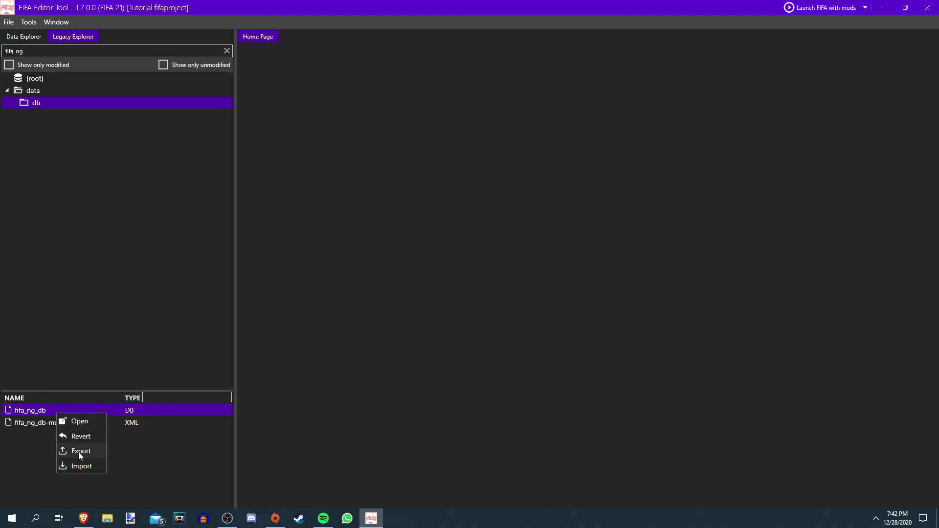
left_click(78, 451)
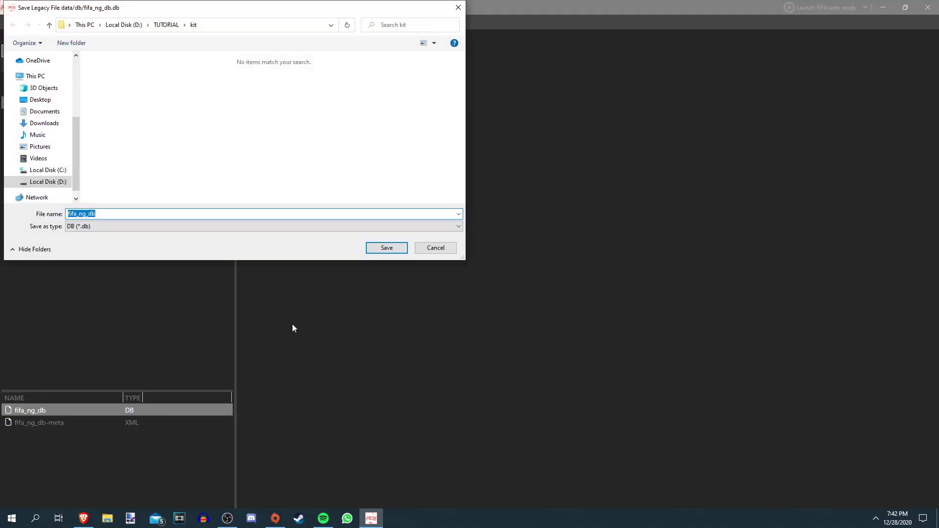
left_click(386, 250)
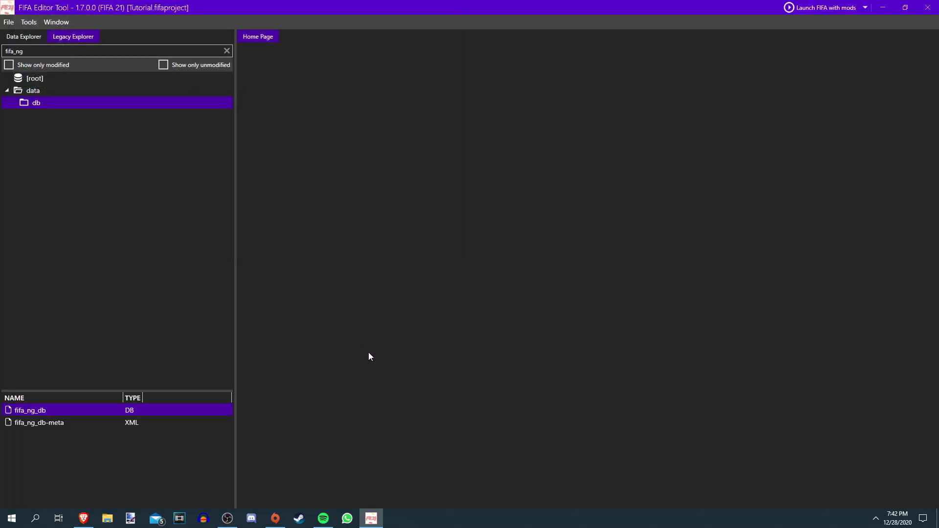
Clear the open windows from the desktop and launch DB Master
left_click(882, 7)
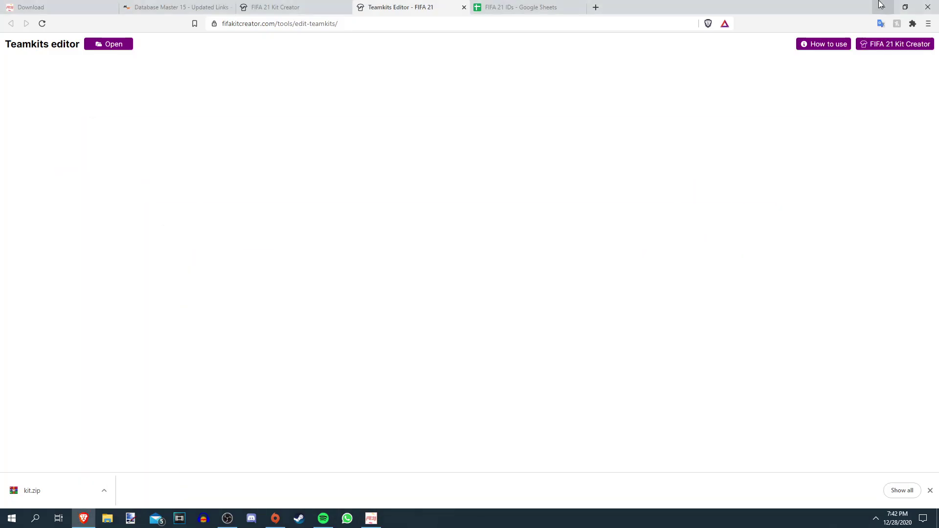
left_click(882, 6)
left_click(660, 69)
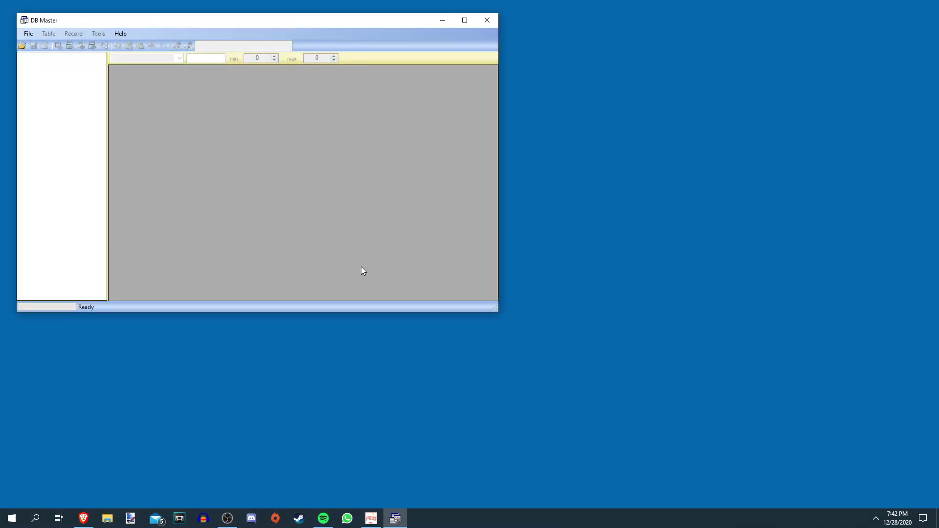
left_click_drag(248, 22, 391, 49)
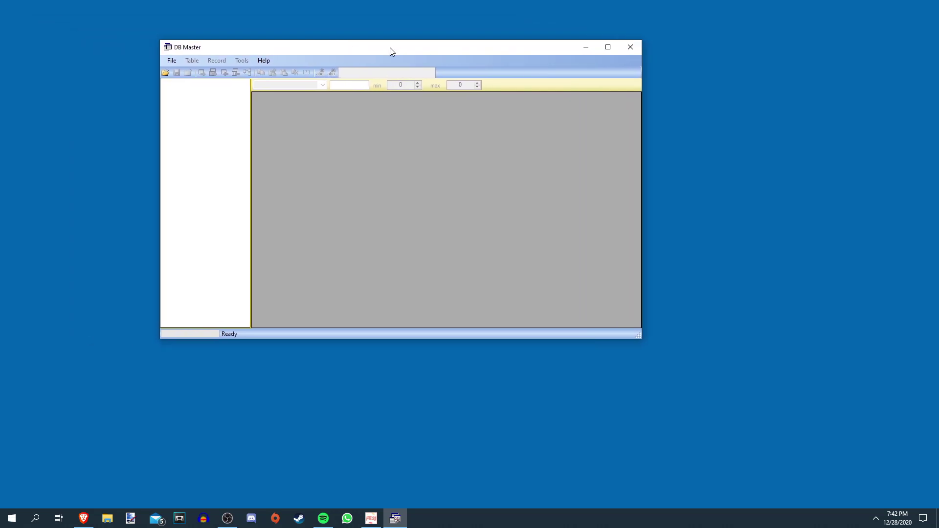
Load the fifa_ng_db-meta descriptor and the fifa_ng_db database from the TUTORIAL\kit folder
left_click(166, 73)
double_click(260, 126)
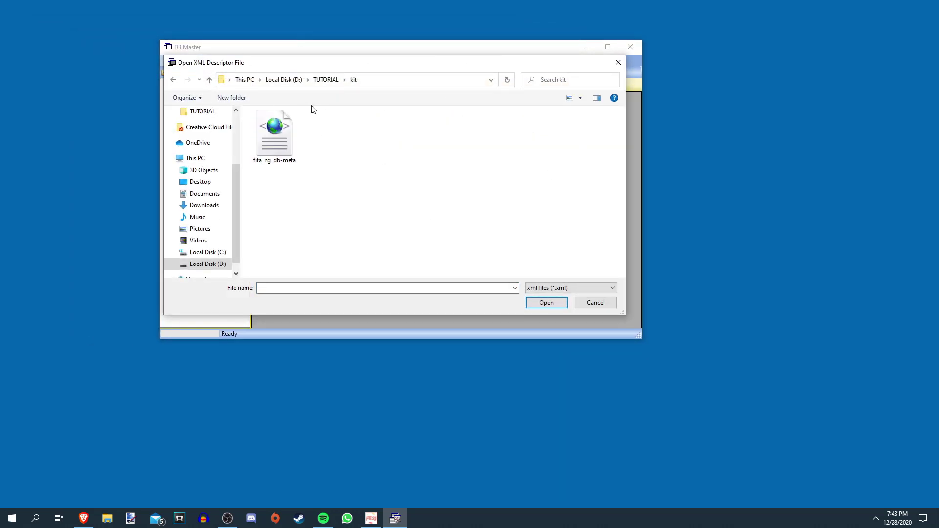
double_click(275, 164)
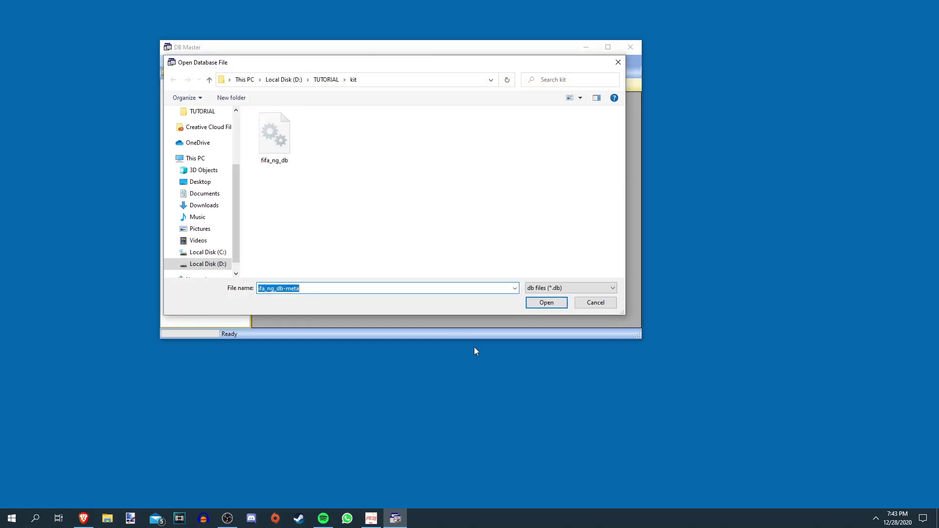
double_click(275, 136)
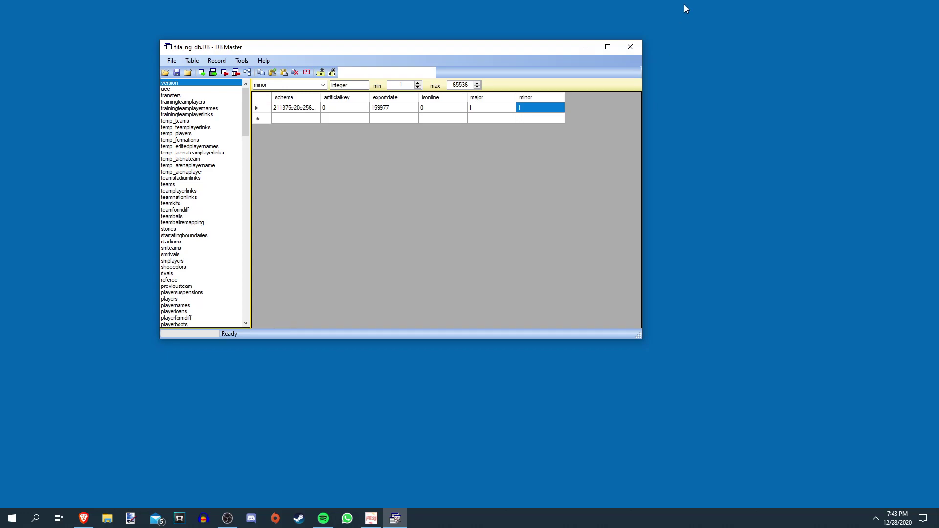
Maximize DB Master, widen the table list and open the teamkits table
left_click(608, 47)
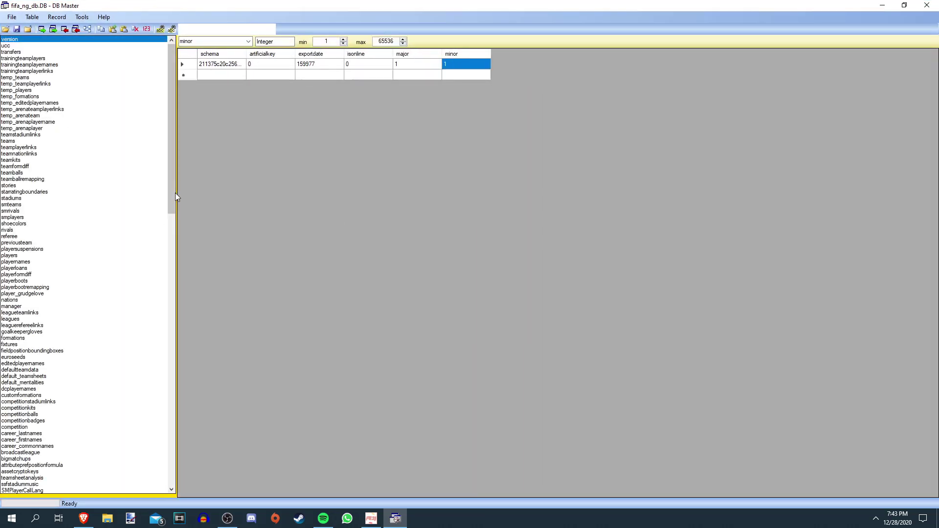
left_click_drag(177, 190, 239, 190)
scroll(44, 74, "down", 5)
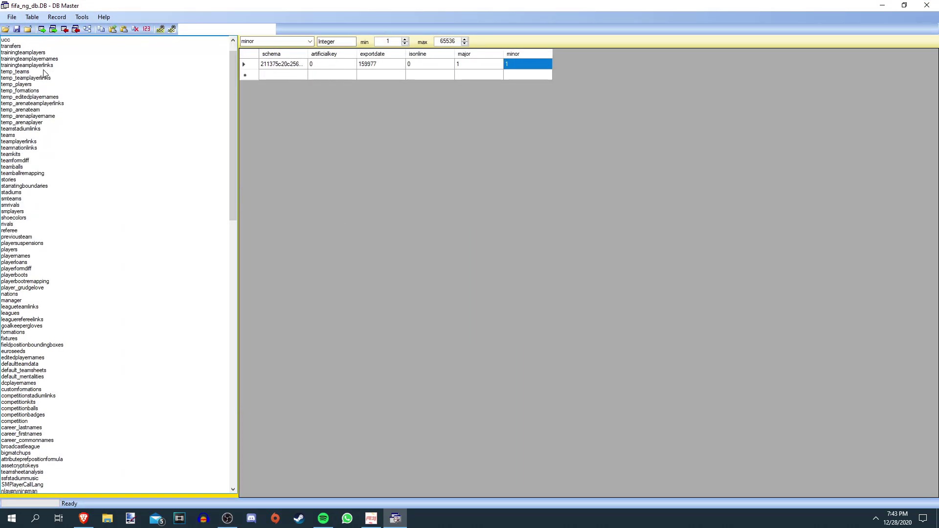
scroll(45, 74, "down", 15)
left_click_drag(235, 284, 255, 98)
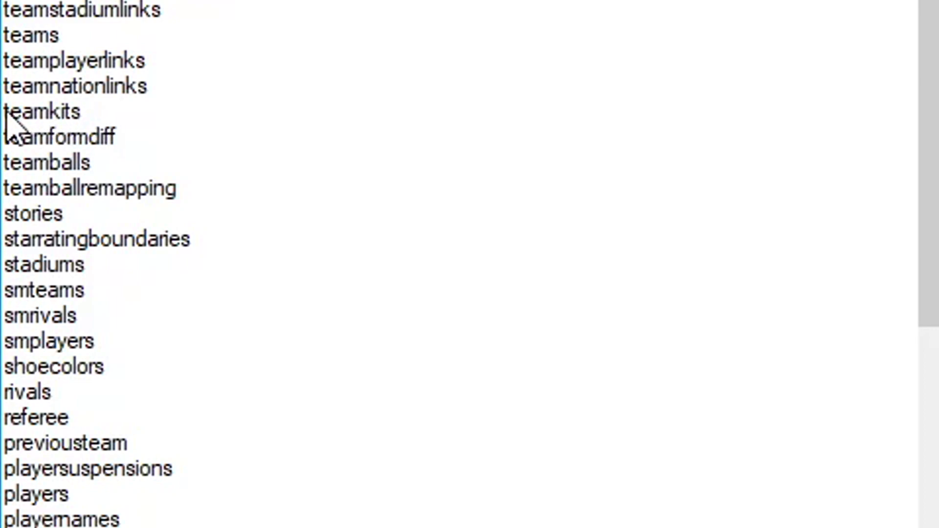
left_click(24, 115)
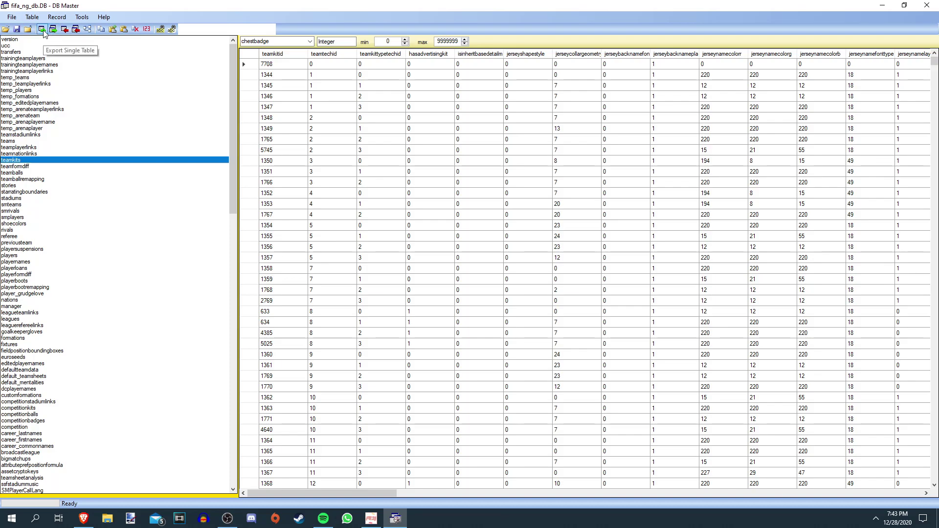
Export the teamkits table as a Unicode text file named teamkits to D:\TUTORIAL\kit
left_click(42, 30)
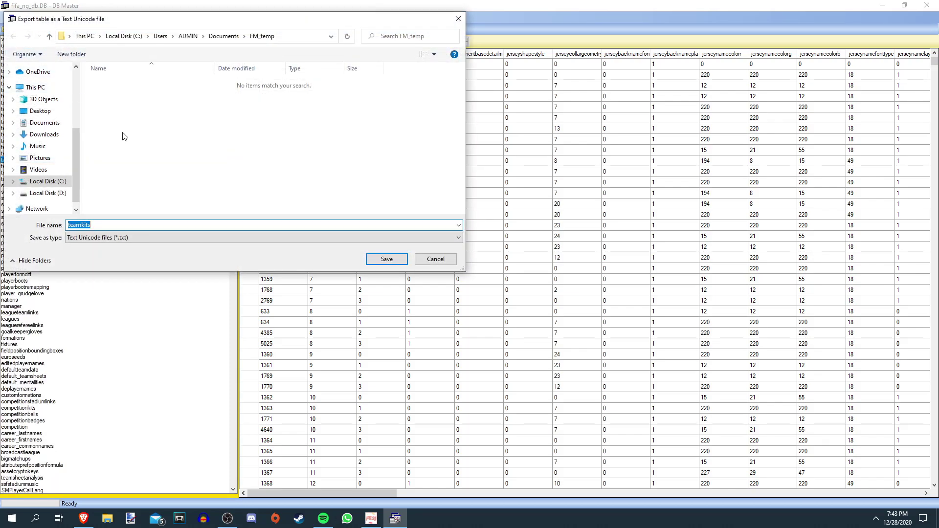
left_click(48, 192)
left_click(126, 174)
double_click(125, 175)
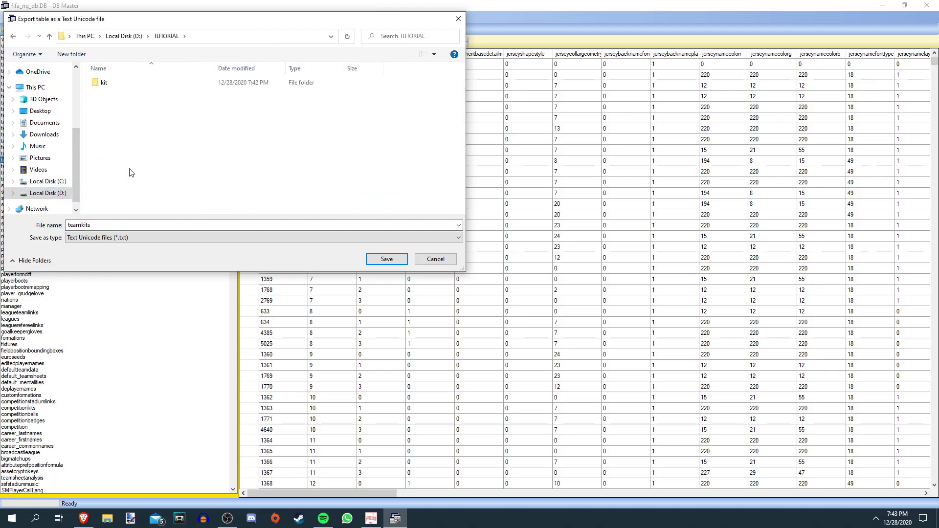
double_click(120, 85)
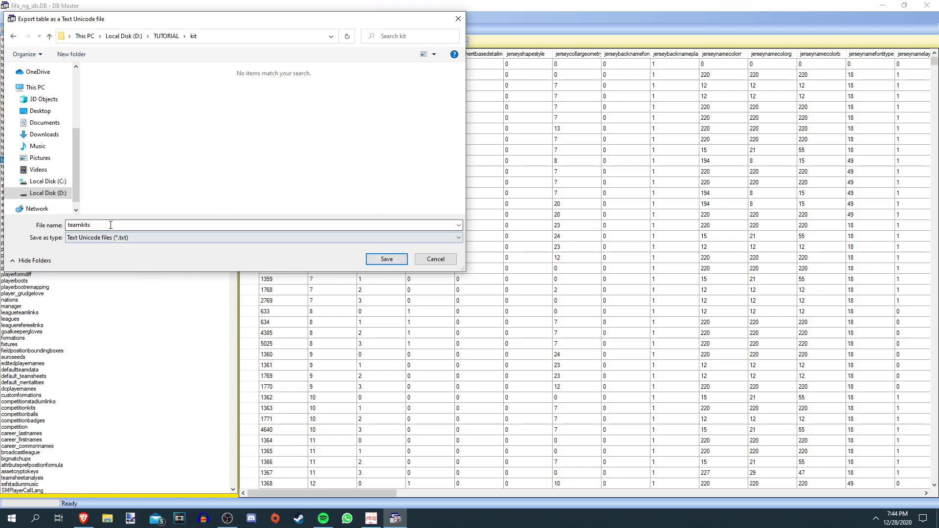
left_click(387, 259)
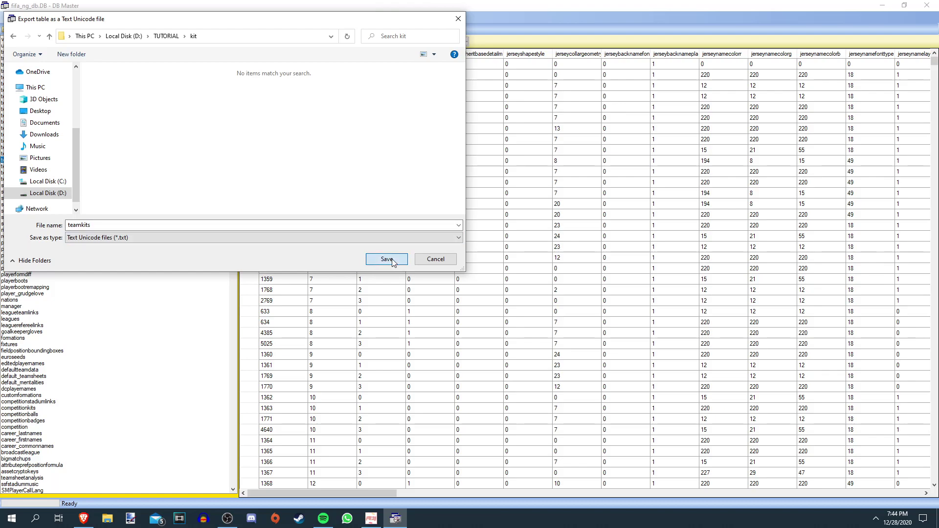
Switch to the browser's Teamkits editor and open the exported teamkits text file from the TUTORIAL\kit folder
key("alt+Tab")
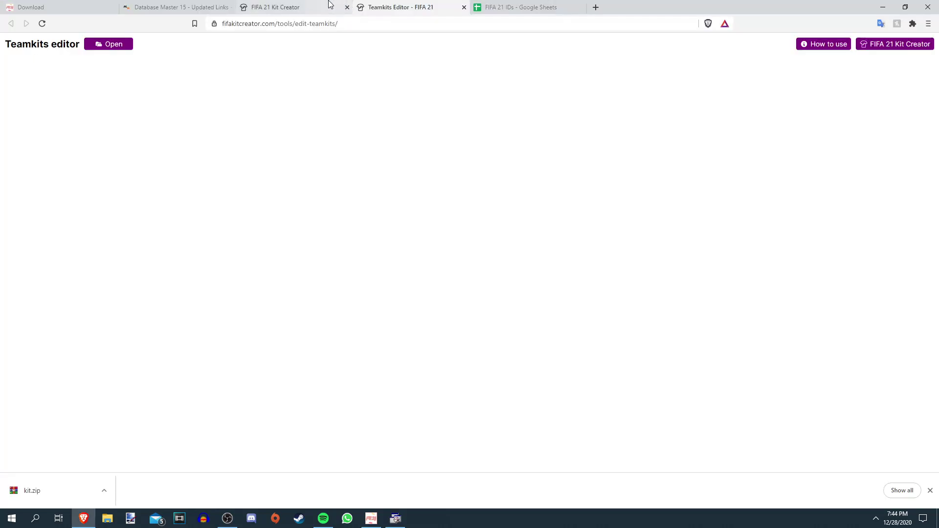
left_click(298, 7)
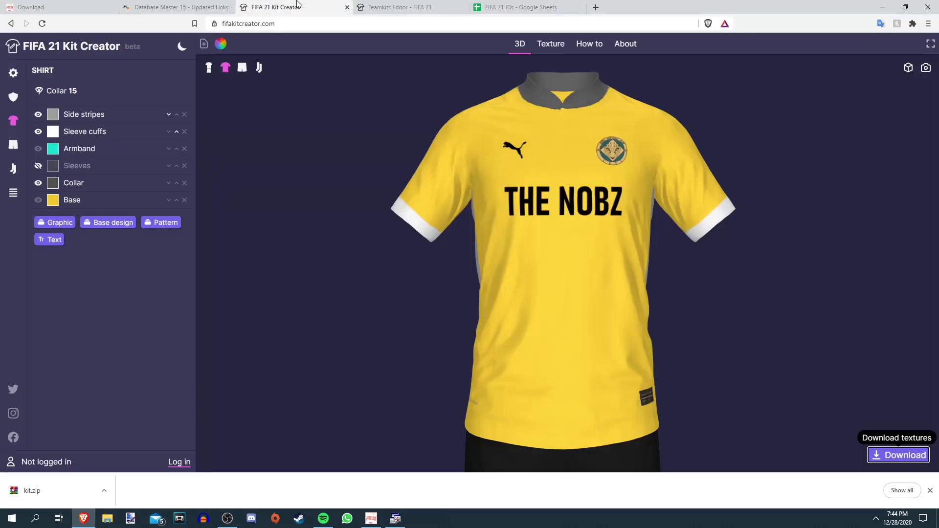
left_click(10, 198)
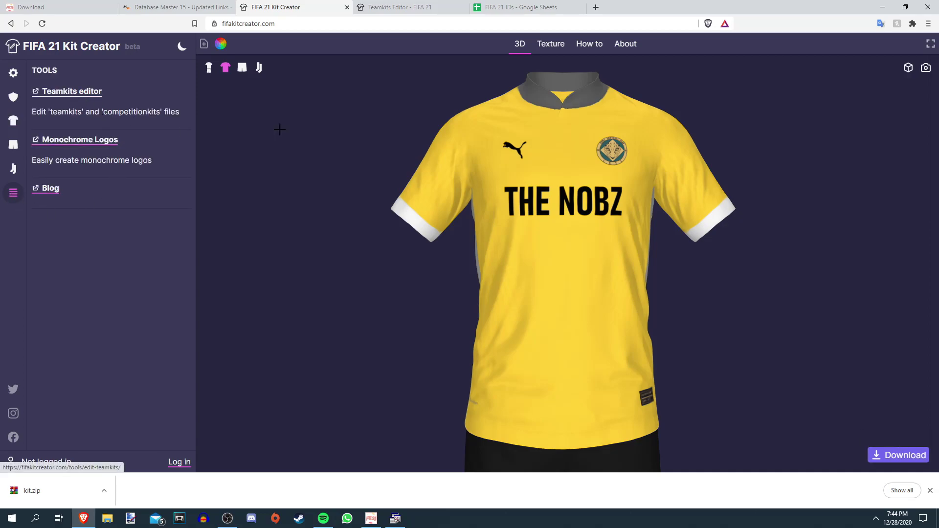
left_click(380, 7)
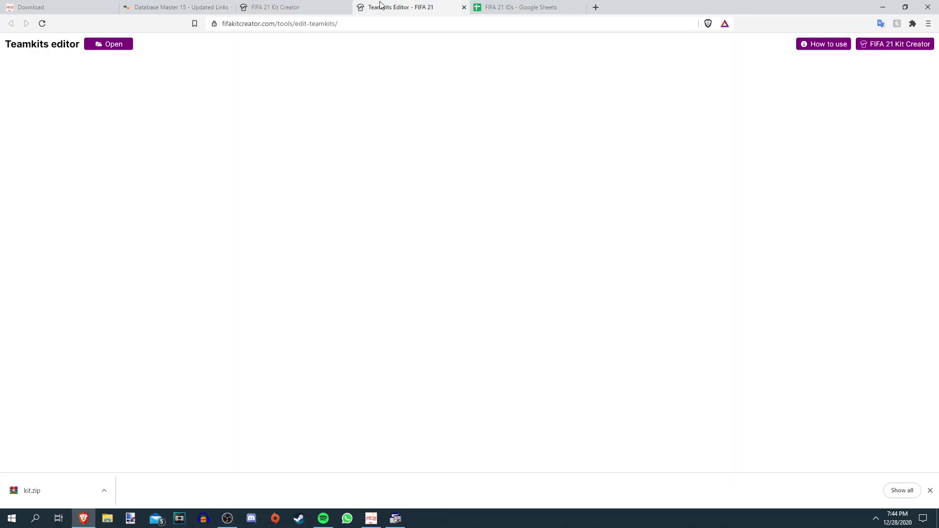
left_click(106, 45)
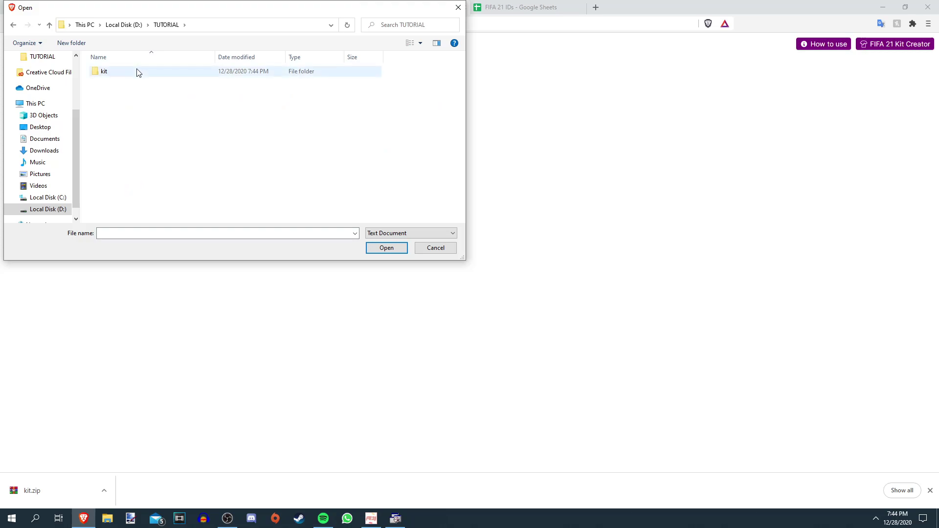
double_click(137, 73)
left_click(132, 95)
double_click(132, 95)
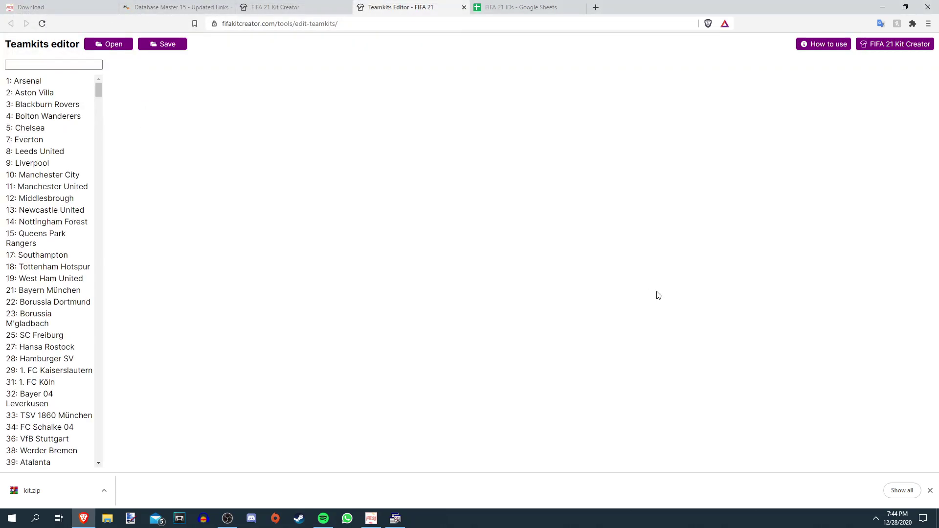
Open Arsenal's Home kit in the Teamkits editor and examine its armband, sleeve badge and other kit settings
mouse_move(99, 91)
left_mouse_down()
mouse_move(96, 459)
mouse_move(112, 390)
mouse_move(96, 76)
left_mouse_up()
left_click(84, 69)
left_click(63, 81)
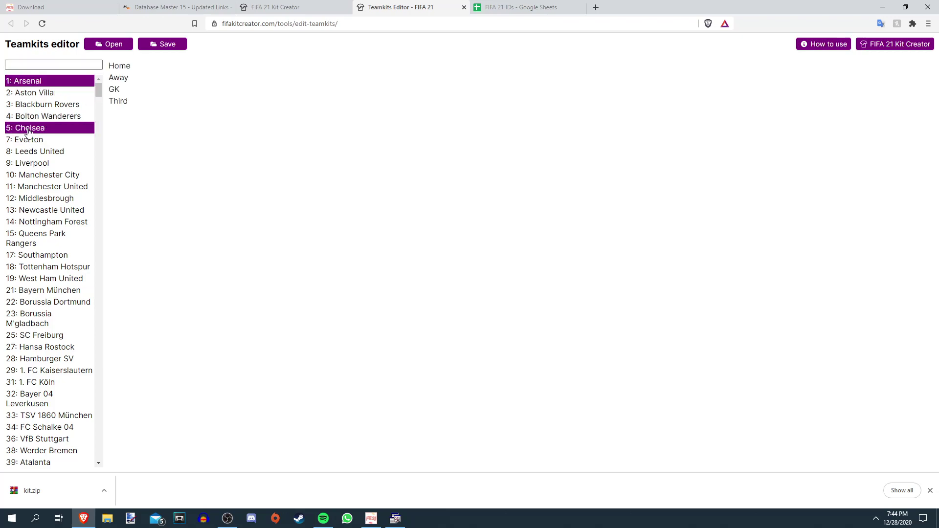
left_click(123, 74)
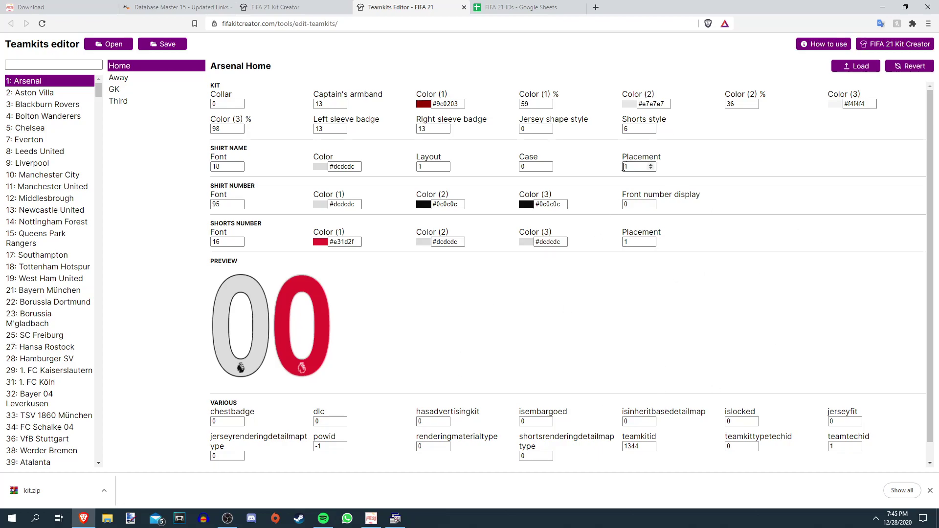
left_click_drag(325, 106, 314, 108)
left_click(499, 327)
left_click(326, 131)
Filter the team list for "spal" and open the Home kit of team 112791
left_click(16, 67)
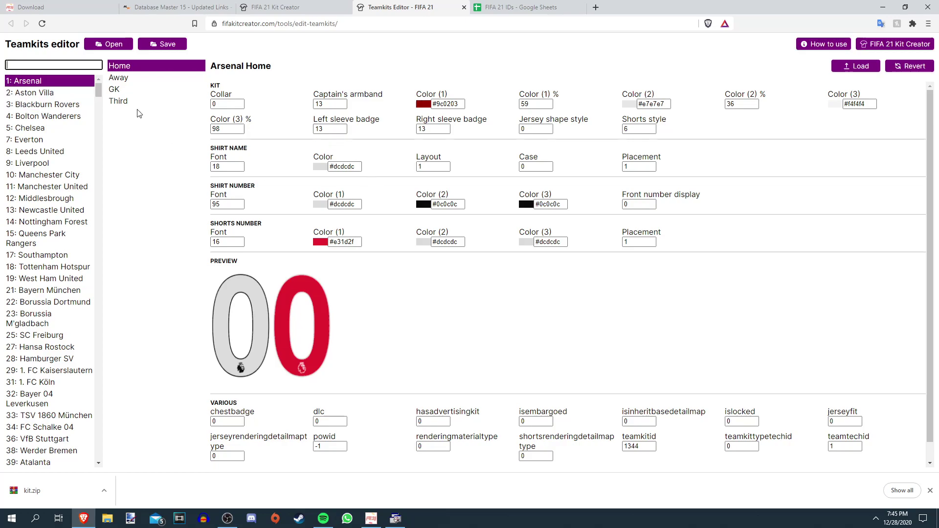
type("spal")
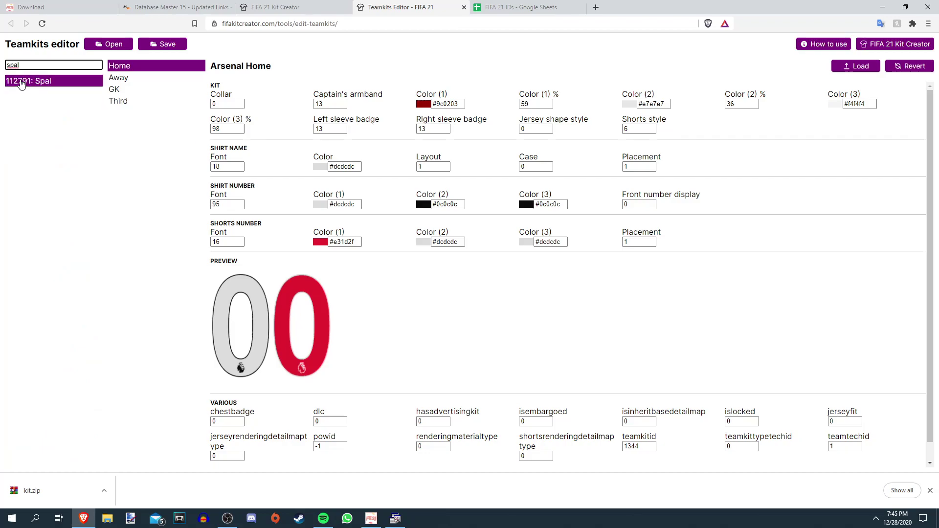
left_click(17, 83)
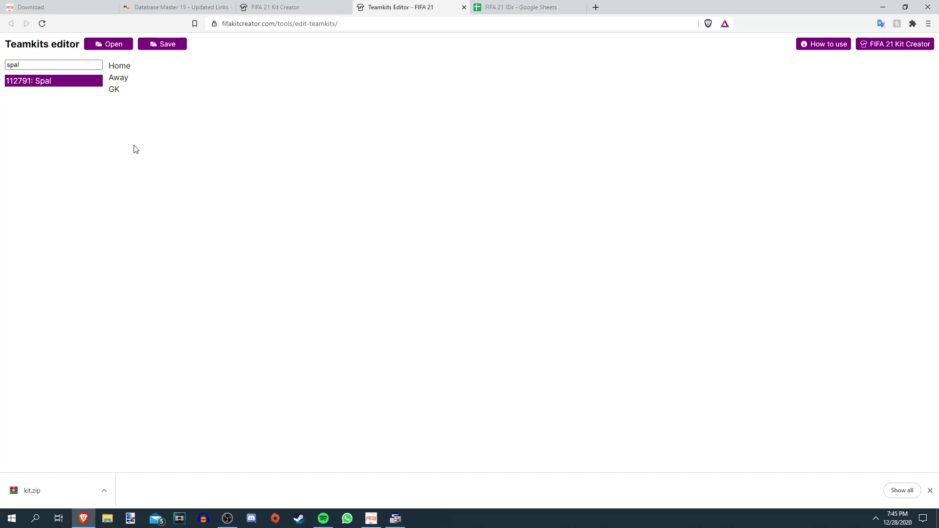
left_click(124, 68)
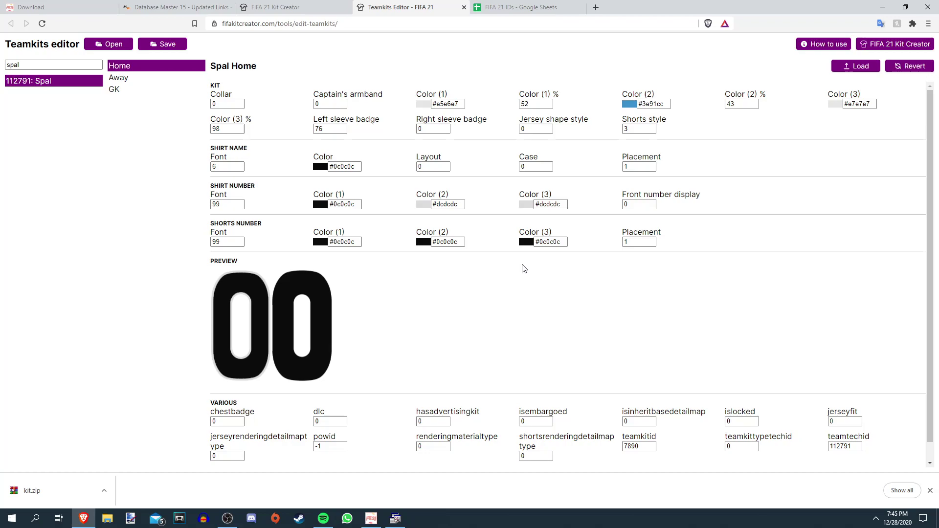
Filter the teams by "arse", open Arsenal's Home kit and check its captain's armband and sleeve badge numbers
left_click(55, 64)
double_click(55, 65)
type("arssen")
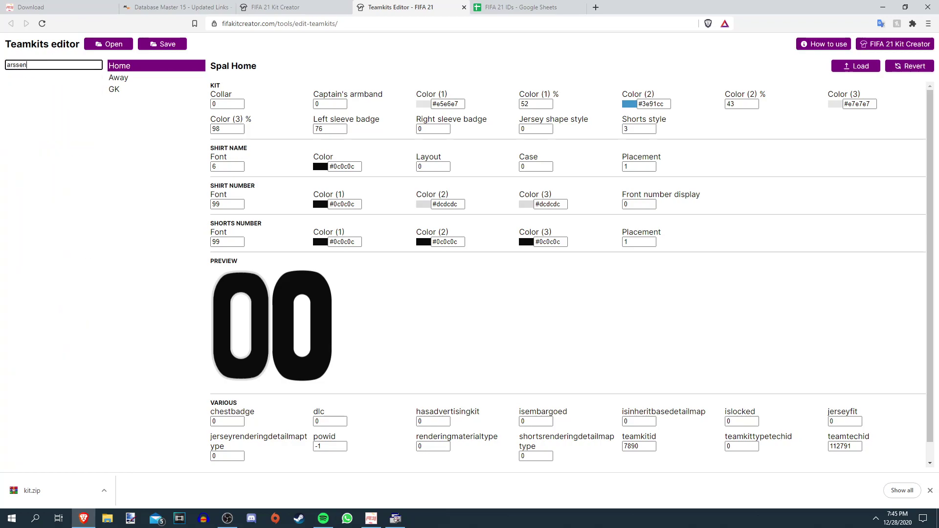
key("BackSpace")
key("BackSpace")
key("BackSpace")
type("e")
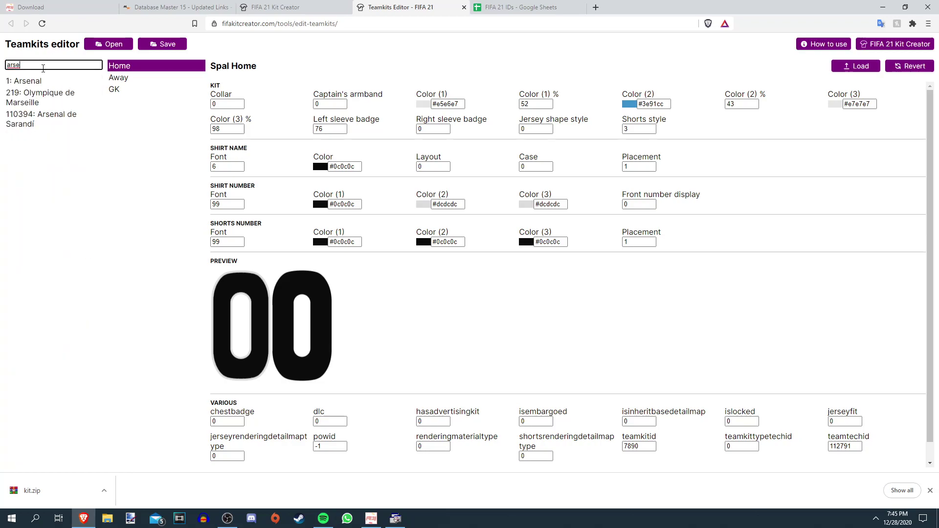
left_click(42, 81)
left_click(120, 68)
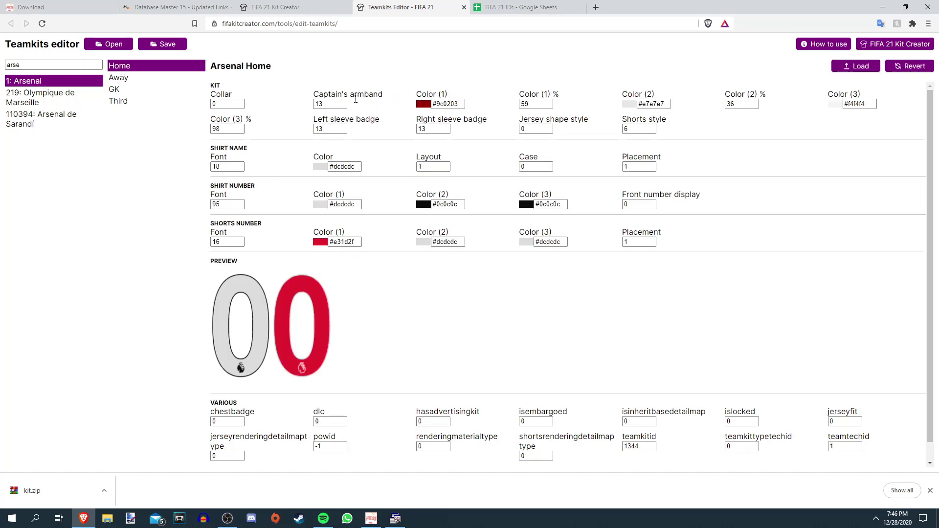
double_click(335, 103)
left_click(338, 129)
left_click(442, 128)
double_click(328, 104)
Reopen Spal's Home kit and set the captain's armband, left sleeve badge and right sleeve badge to 13
double_click(78, 63)
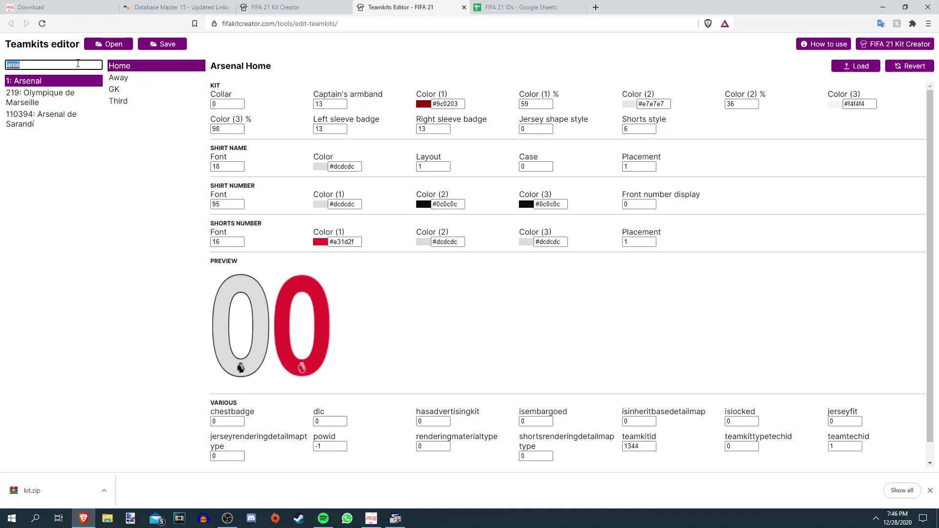
type("spal")
left_click(66, 76)
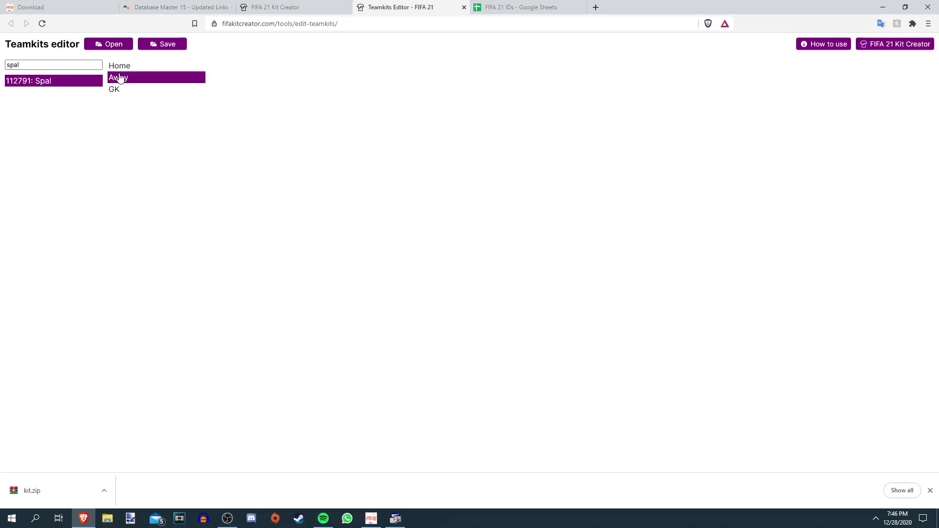
double_click(323, 105)
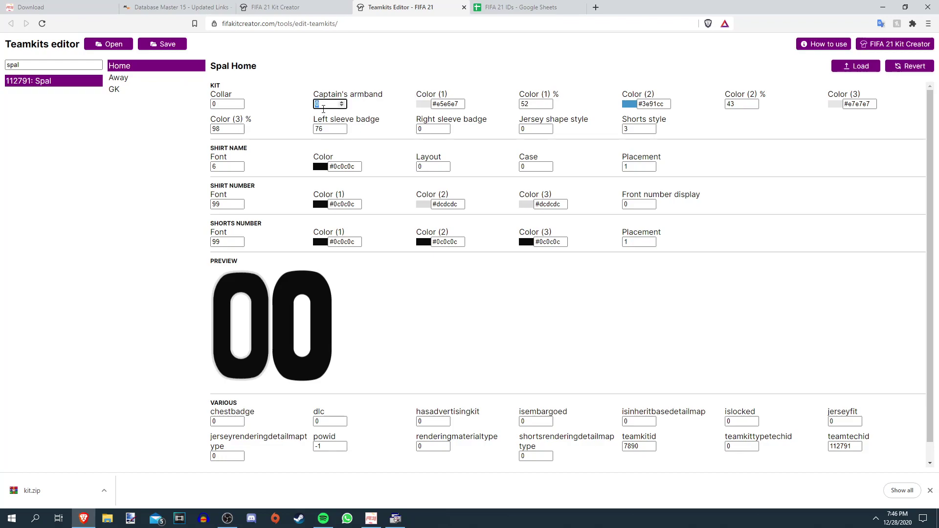
type("13")
key("Tab")
type("13")
key("Tab")
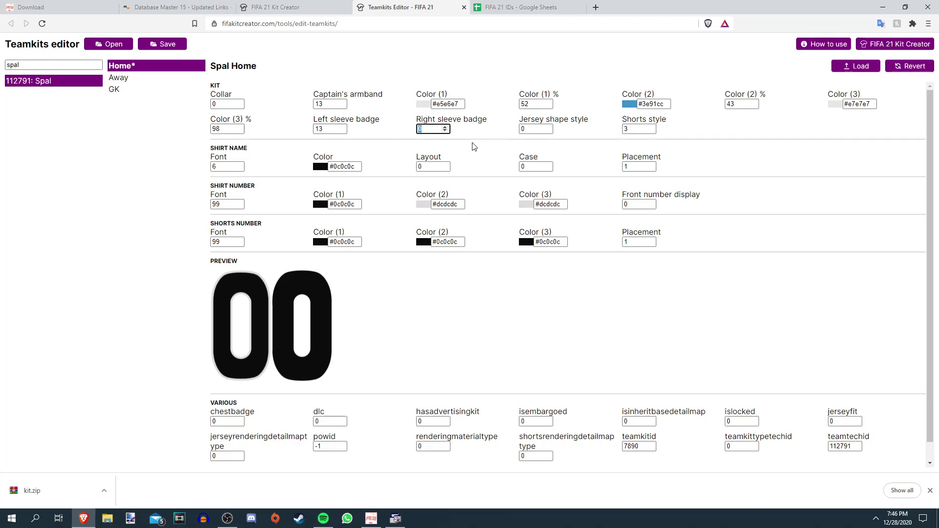
key("Tab")
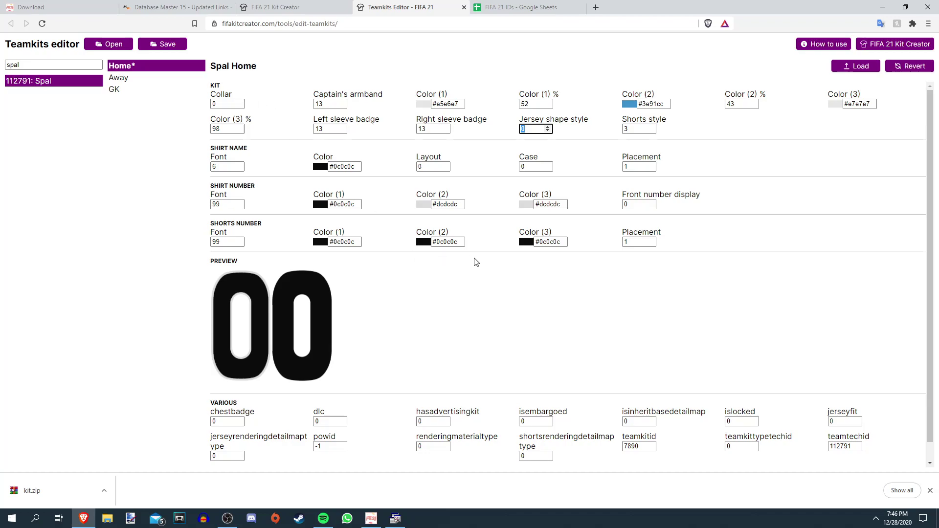
Check the shirt's collar number in the Kit Creator and set the Spal Home kit's collar to 15
left_click(938, 322)
left_click(307, 6)
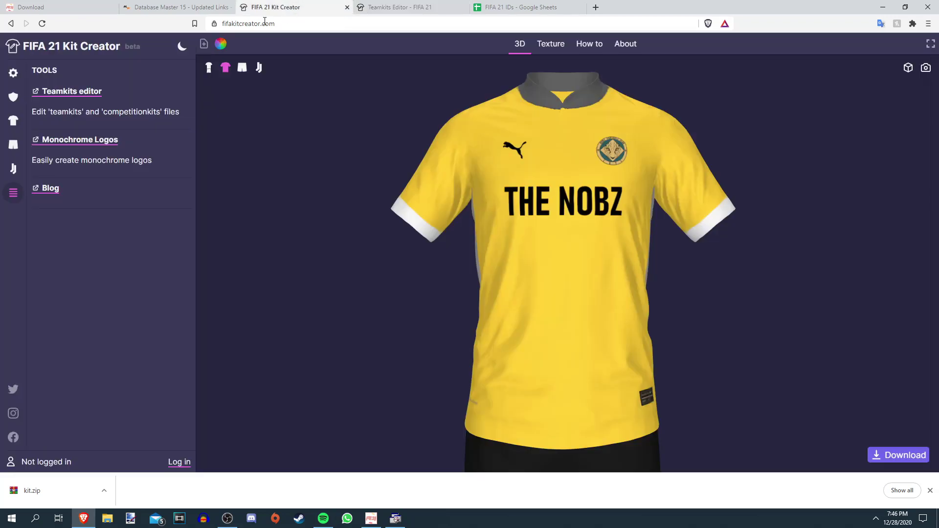
left_click(6, 124)
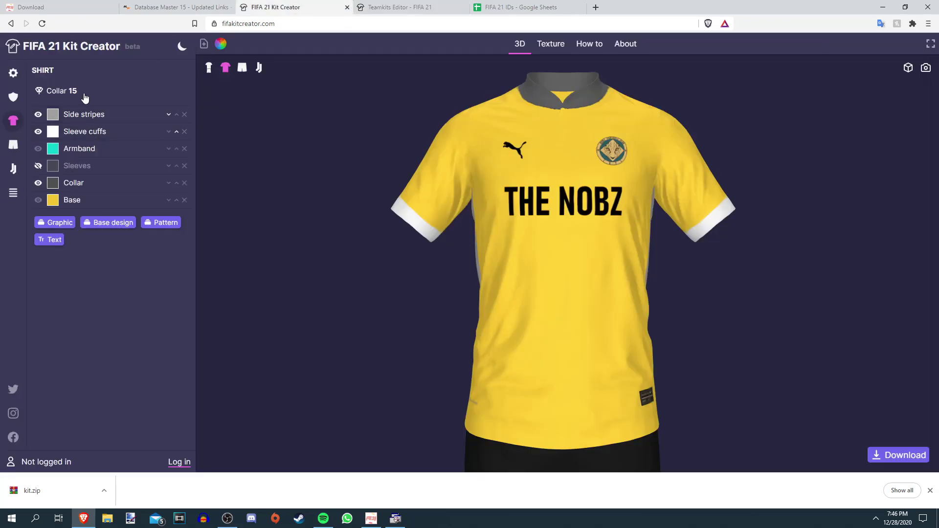
left_click(396, 7)
double_click(231, 104)
type("15")
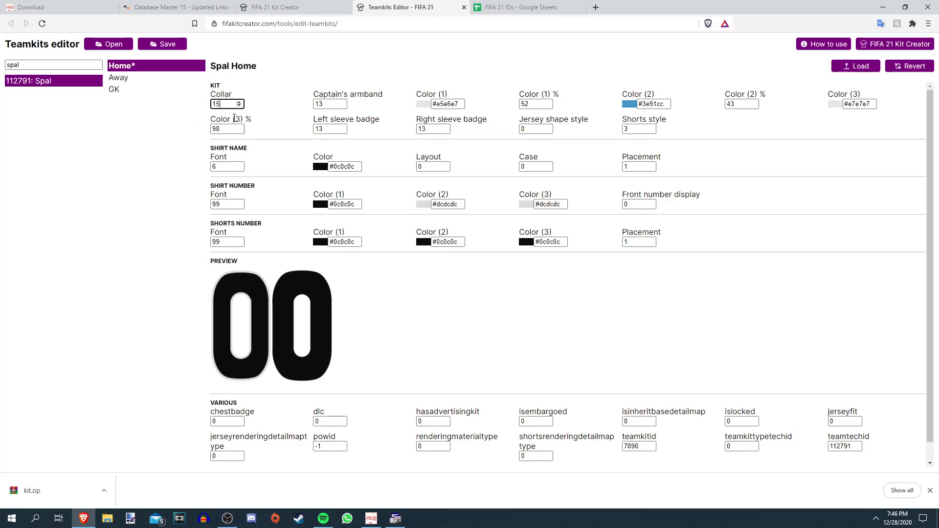
key("Tab")
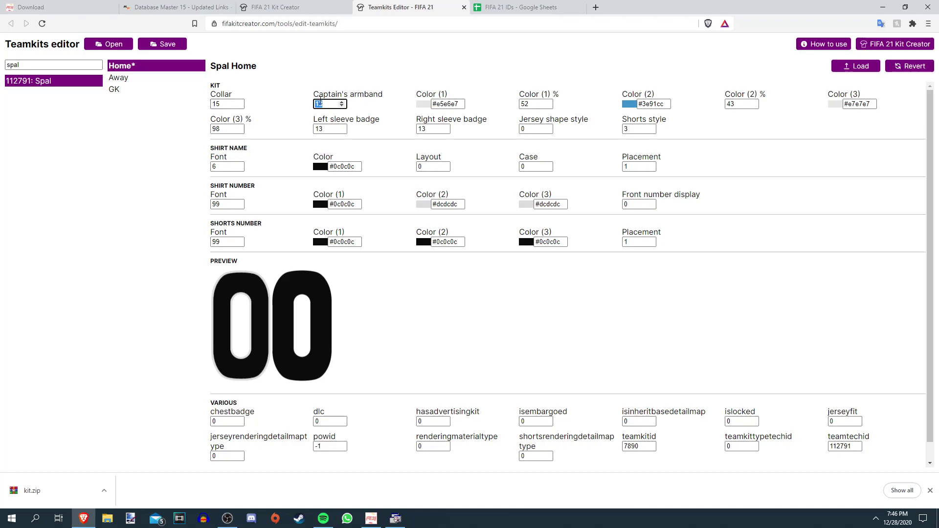
double_click(317, 129)
double_click(438, 130)
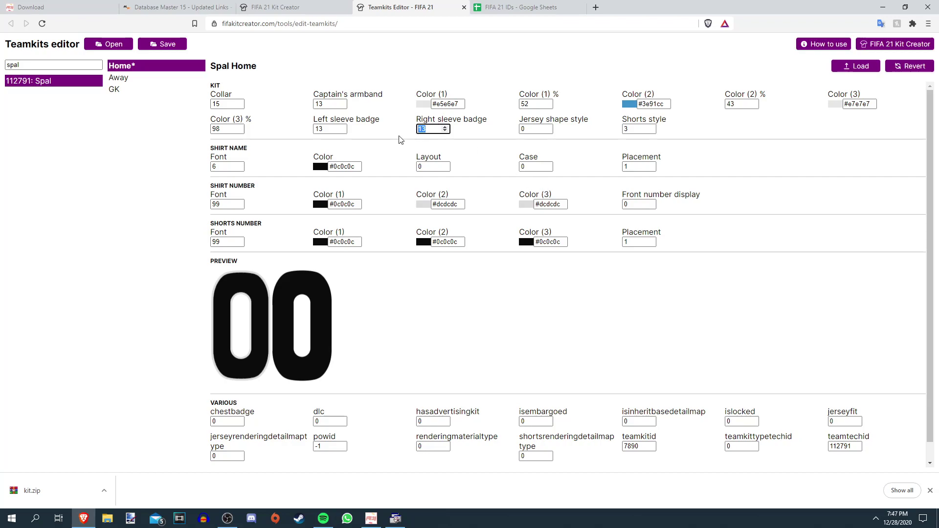
Copy the shirt's base colour code #f6c531 from the Kit Creator and return to the Teamkits editor
triple_click(445, 104)
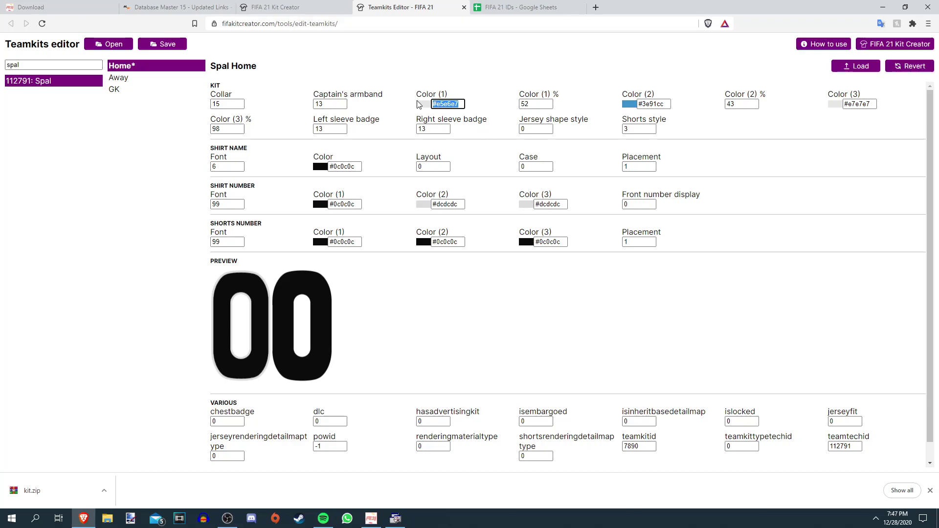
left_click_drag(460, 94, 315, 94)
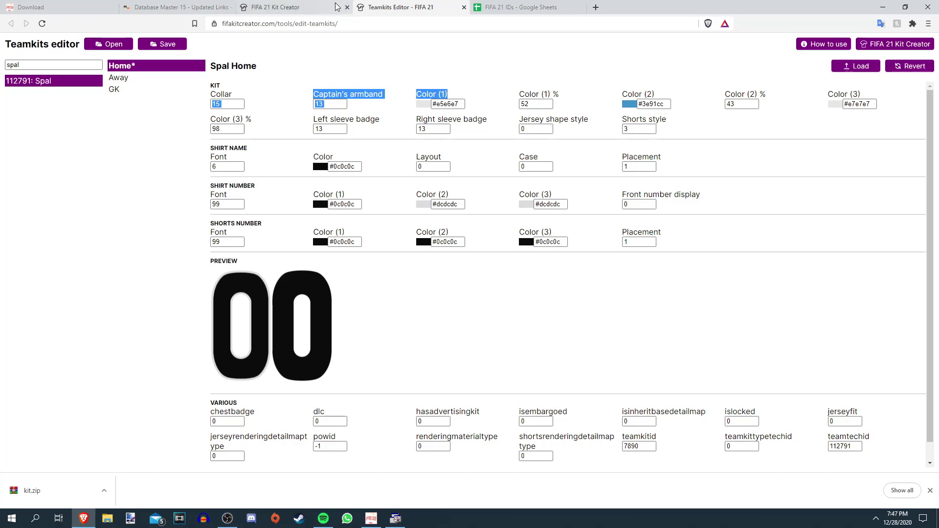
left_click(275, 7)
left_click(53, 202)
left_click_drag(557, 287, 496, 294)
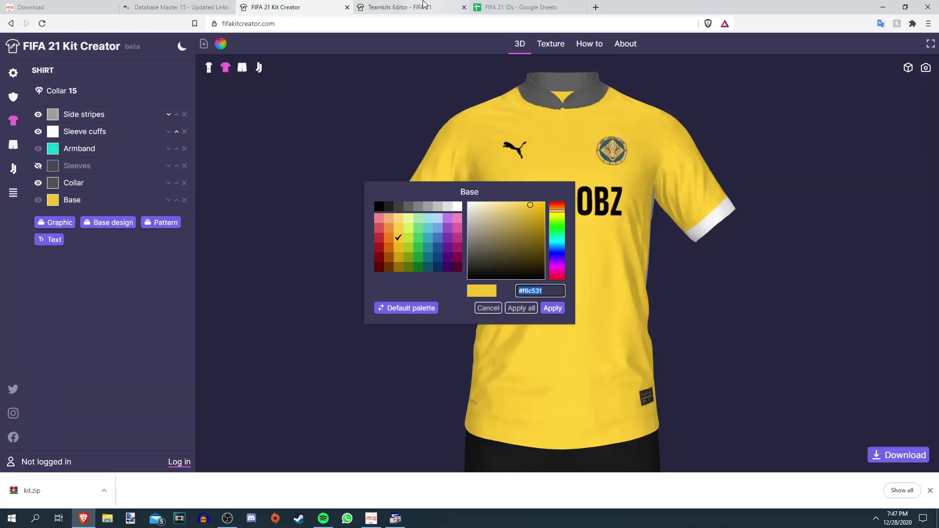
left_click(399, 6)
left_click(294, 6)
right_click(525, 291)
left_click(567, 312)
left_click(410, 9)
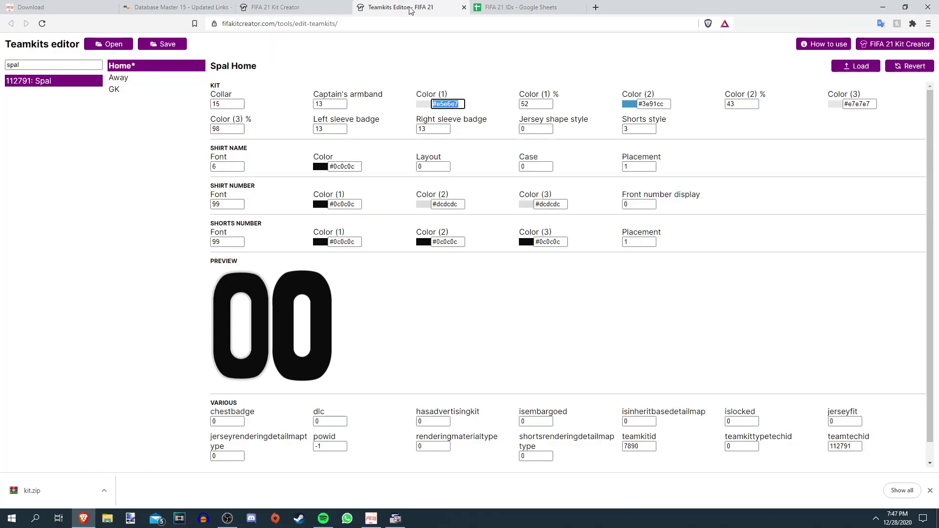
Set Color (1), Color (2) and Color (3) of the Spal Home kit to #f6c531
key("ctrl+v")
key("Tab")
key("Tab")
key("ctrl+v")
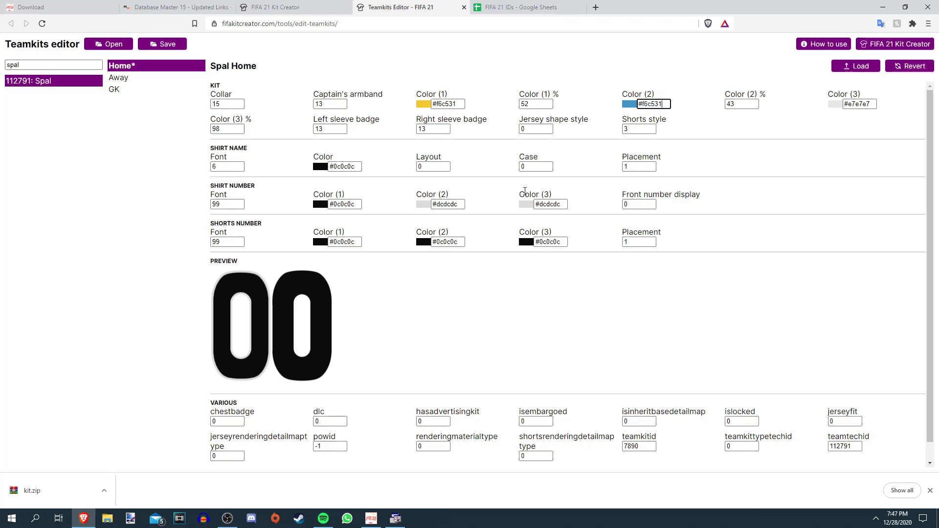
key("Tab")
key("Tab")
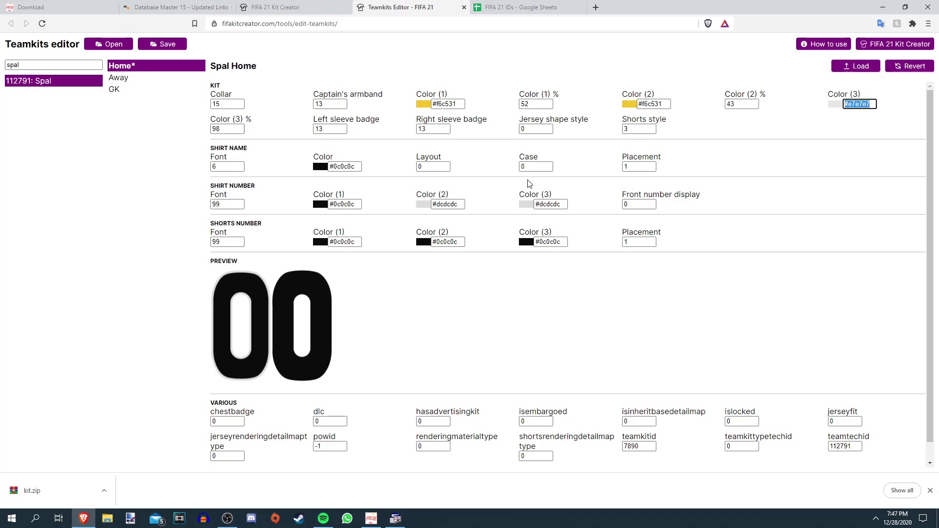
key("ctrl+v")
key("Tab")
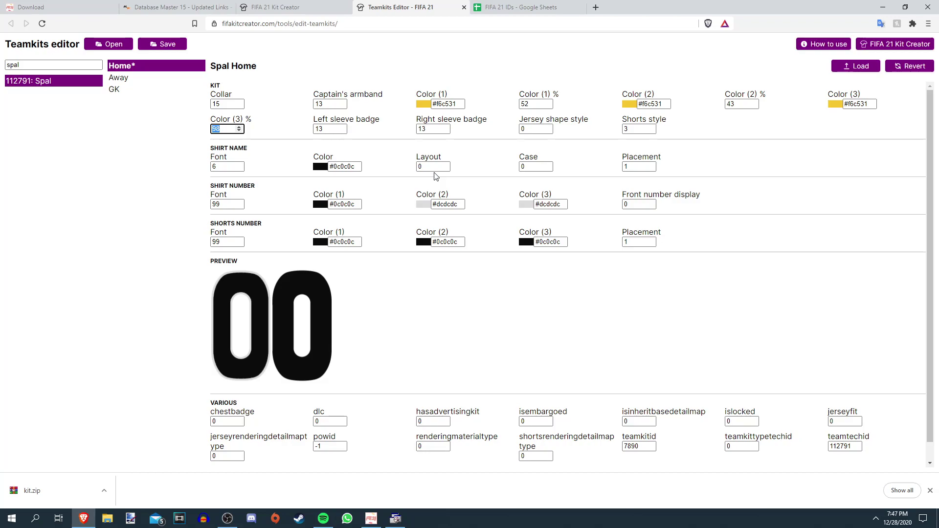
Filter the team list for "arse" and bring up Arsenal's Home kit again to consult its shirt name settings
key("Tab")
key("Tab")
key("Tab")
key("Tab")
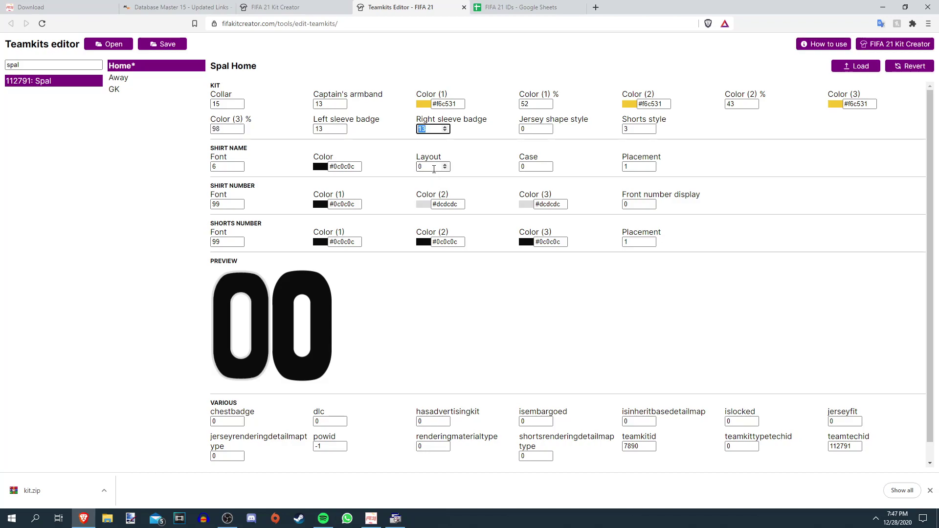
double_click(25, 65)
type("arse")
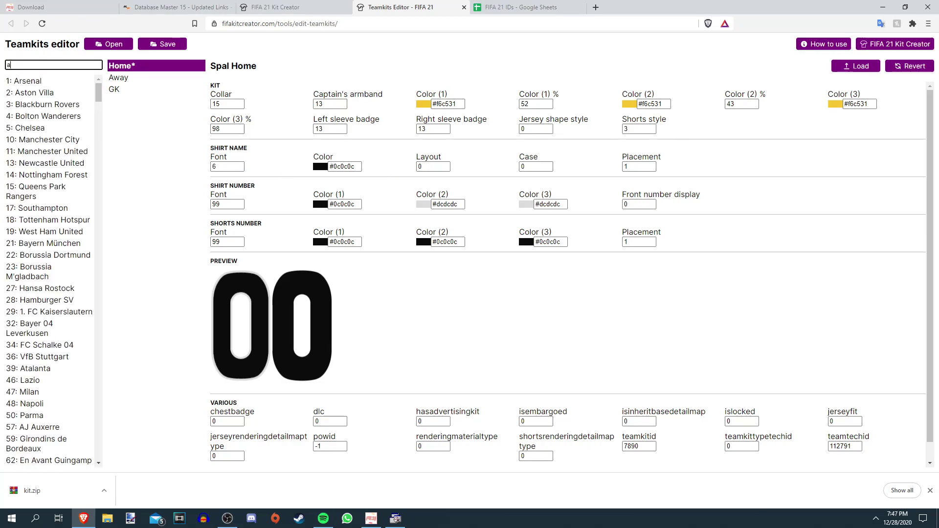
left_click(32, 87)
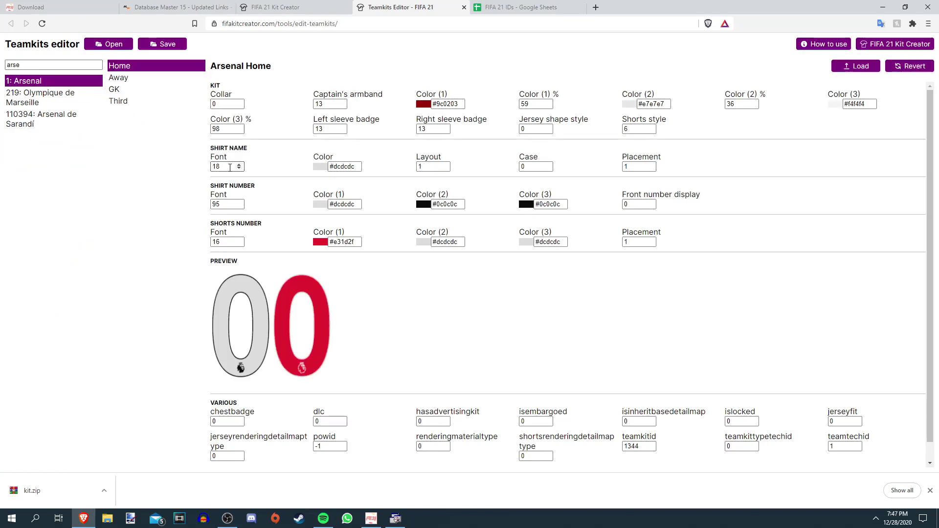
Check the fonts Arsenal's Home kit uses for the shirt name, shirt number and shorts number
left_click_drag(230, 167, 213, 167)
left_click(226, 207)
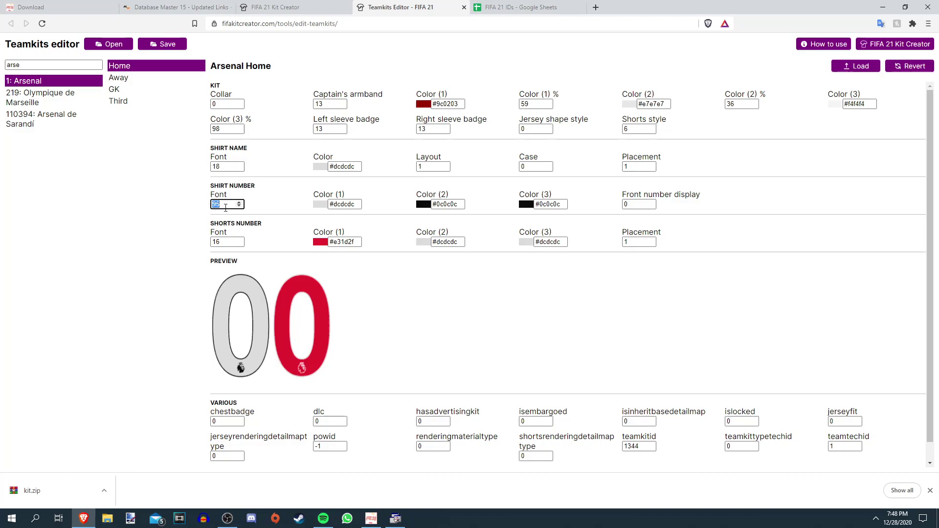
left_click(217, 242)
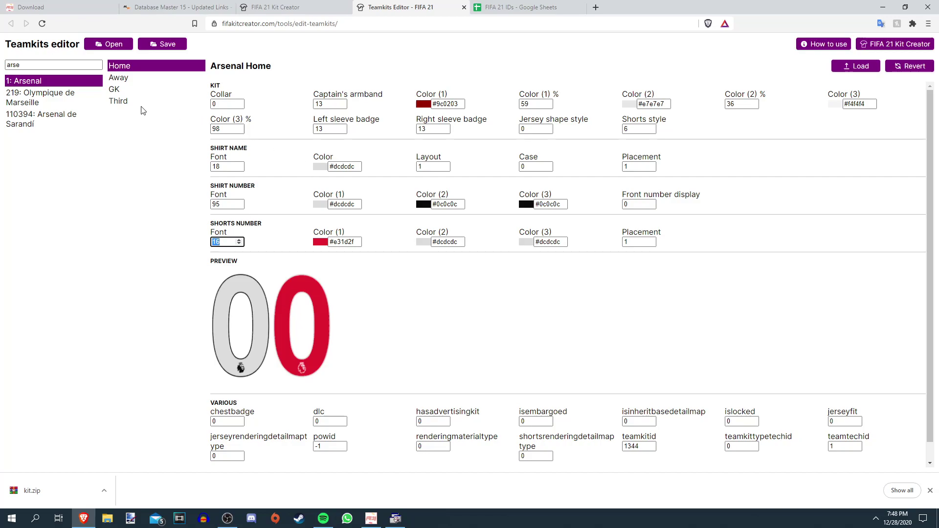
Filter the team list for "spal" and bring up Spal's Home kit again
double_click(27, 64)
type("spal")
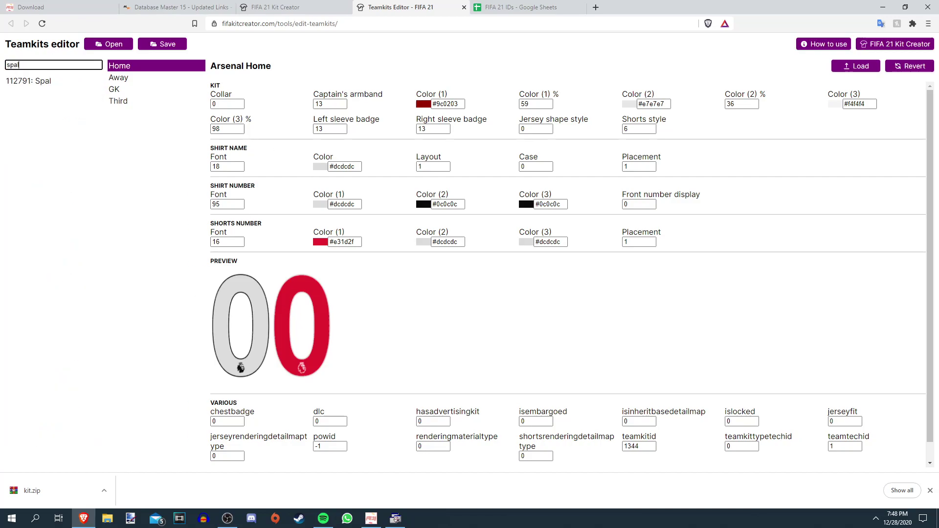
left_click(46, 79)
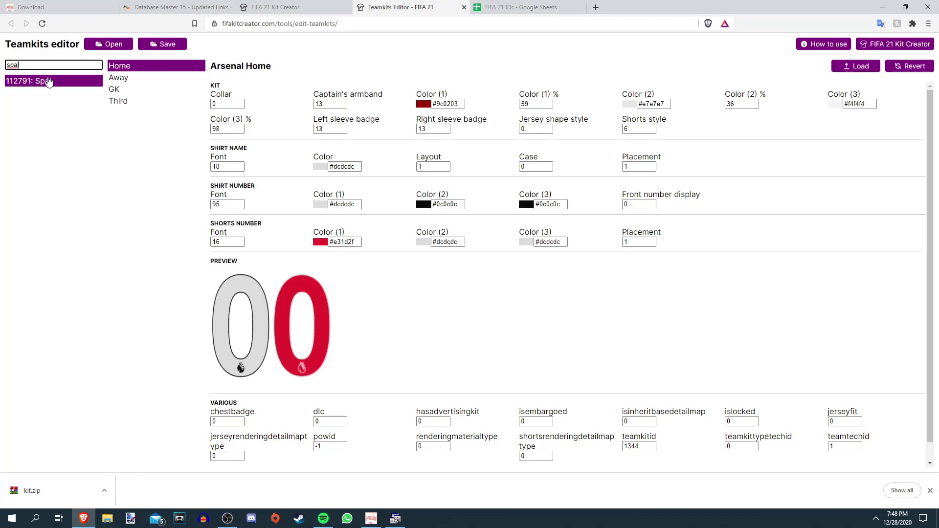
left_click(128, 66)
Set the Spal Home kit's shirt name font to 18, shirt number font to 95 and shorts number font to 16
left_click(230, 166)
key("BackSpace")
type("18")
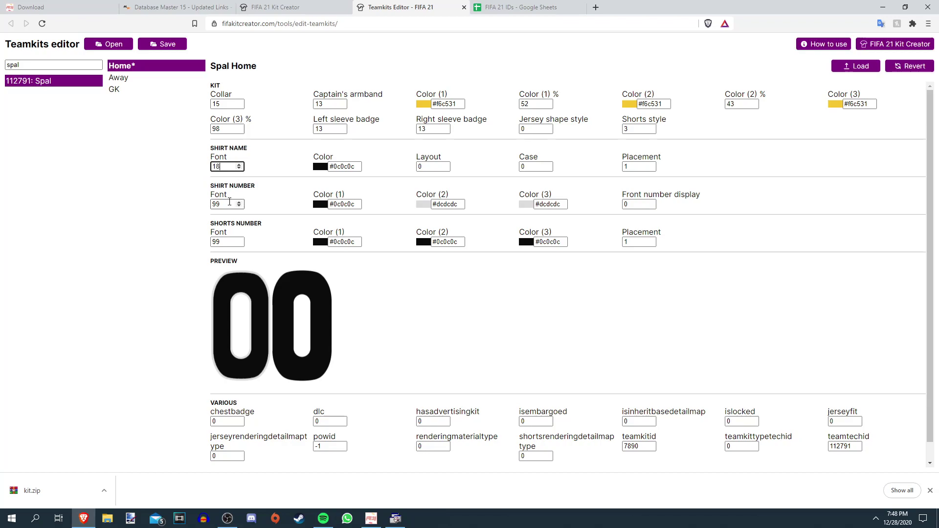
double_click(228, 203)
type("95")
double_click(226, 242)
type("16")
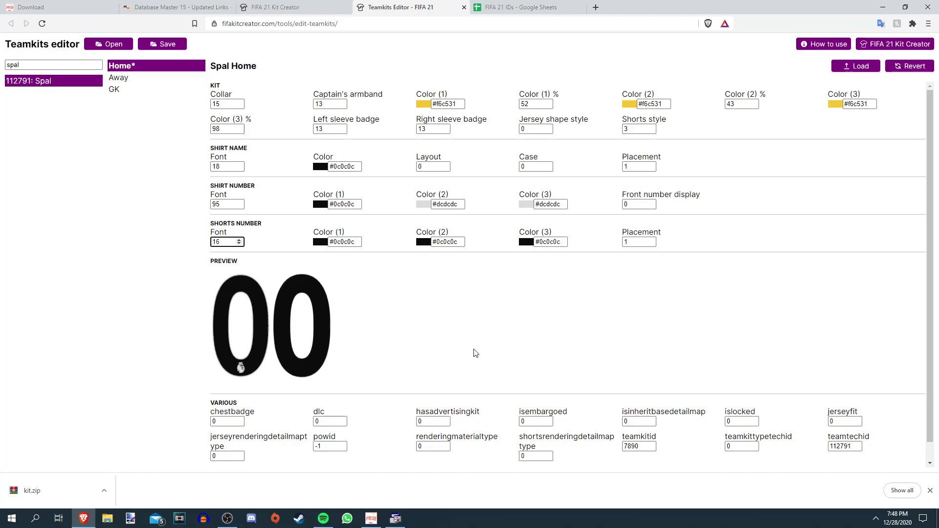
left_click(475, 341)
Try pure black #000000 as the shirt name colour using the colour picker
triple_click(341, 165)
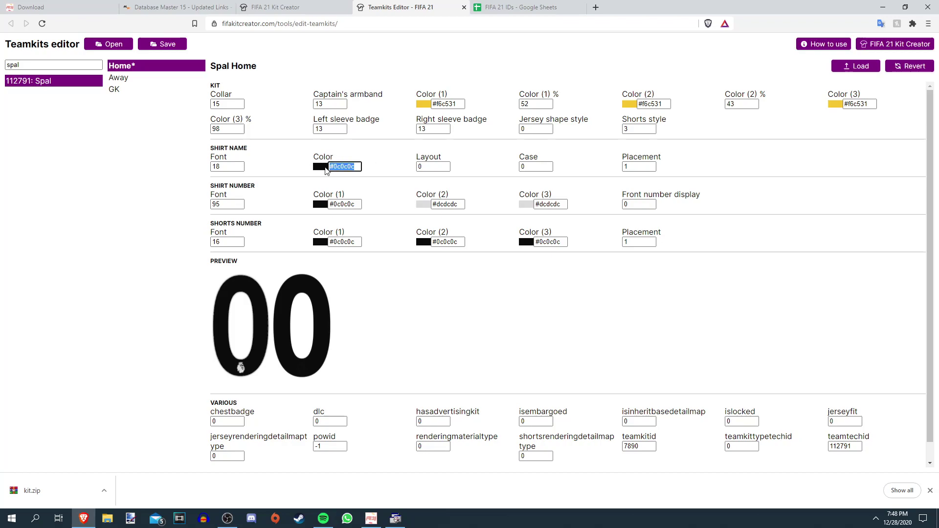
left_click(320, 168)
left_click_drag(364, 222, 489, 296)
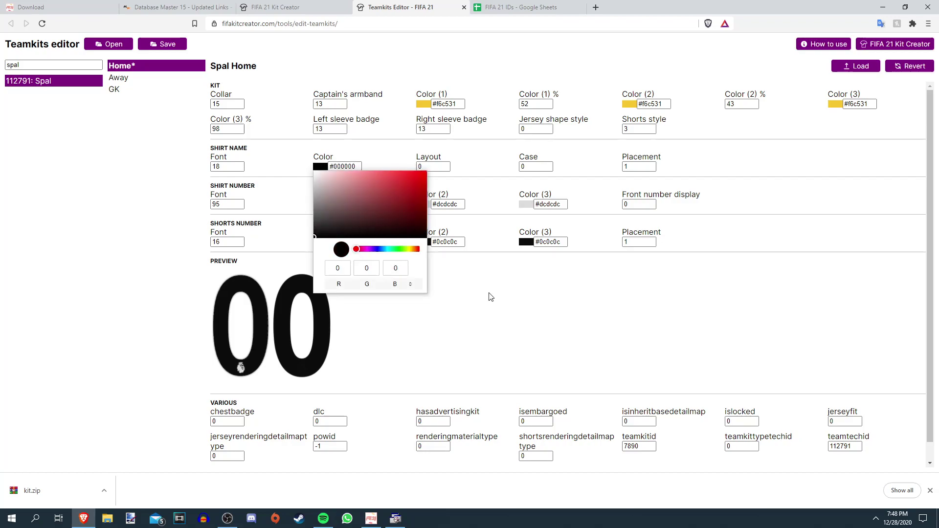
left_click(490, 296)
Set the shirt name colour to #0c0c0c by copying the shirt number's Color (1) code
triple_click(349, 200)
key("ctrl+c")
triple_click(343, 167)
key("ctrl+v")
Copy the shirt number's Color (2) code #dcdcdc into the shorts number's Color (1)
key("Tab")
key("Tab")
key("Tab")
key("Tab")
key("Tab")
key("Tab")
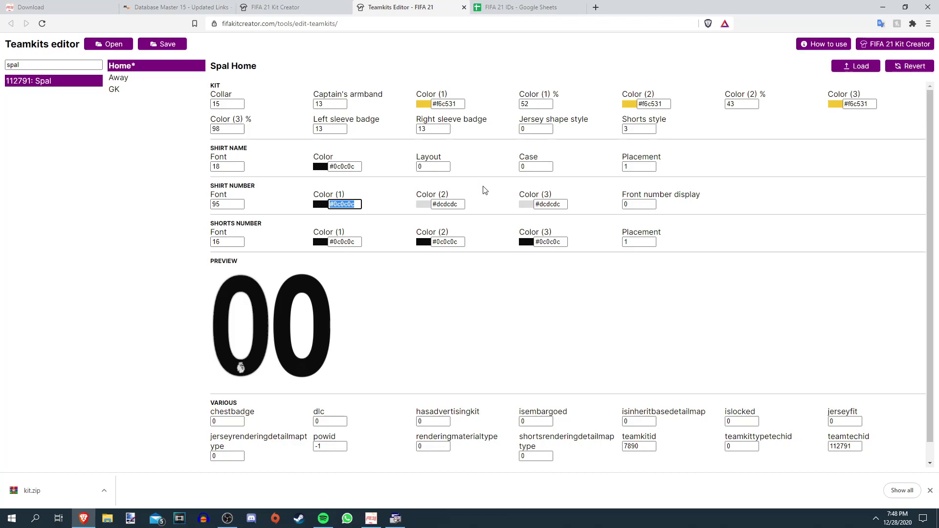
key("Tab")
key("Tab")
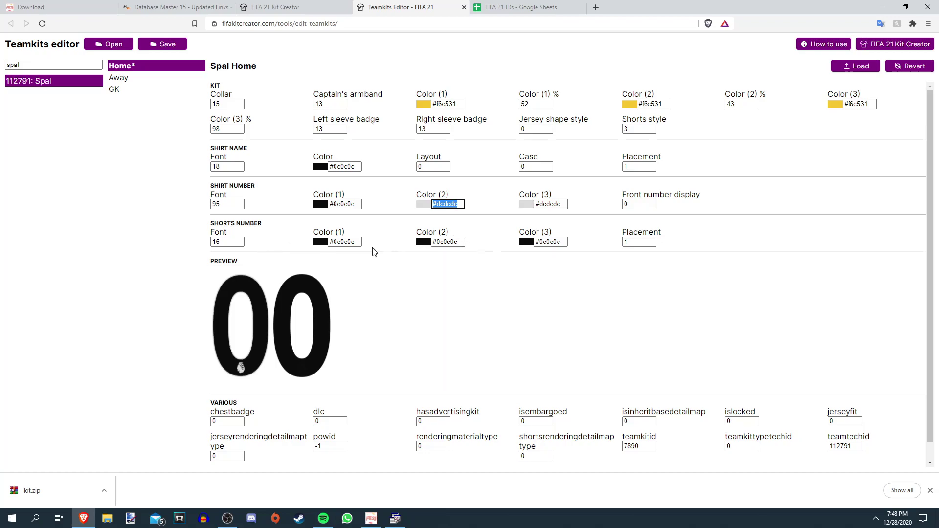
left_click(354, 242)
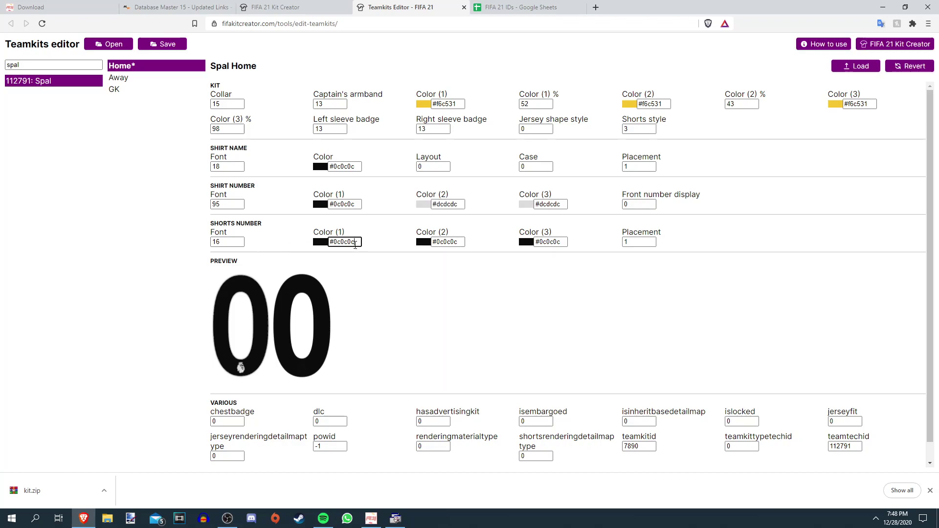
left_click(446, 205)
left_click(345, 242)
key("ctrl+v")
left_click(447, 255)
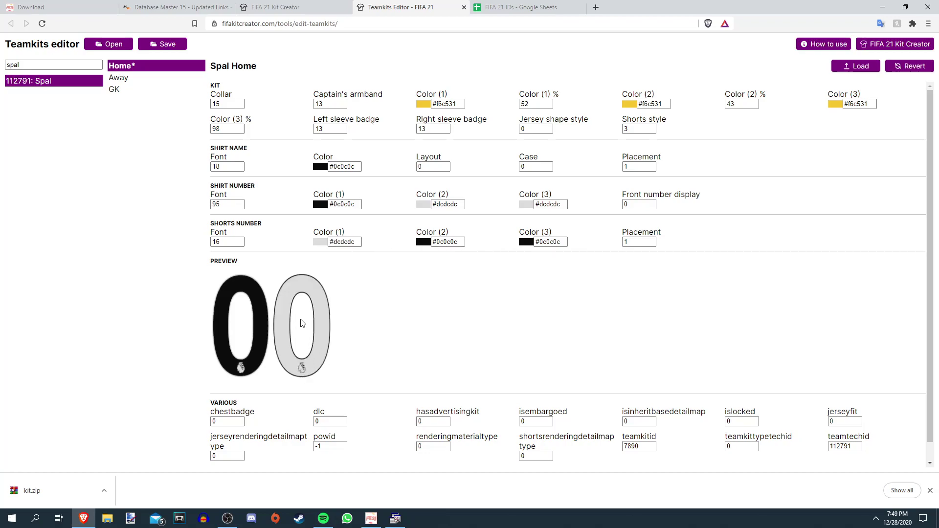
Set the shorts number's Color (2) and Color (3) to #dcdcdc
left_click(454, 241)
key("ctrl+v")
key("Tab")
key("ctrl+v")
key("Tab")
key("shift+Tab")
key("shift+Tab")
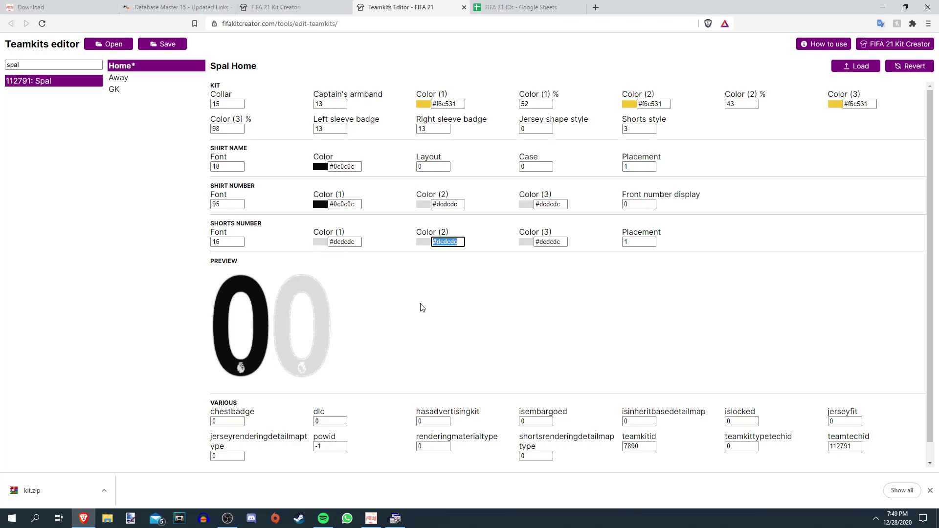
Save the edited kit data as teamkits in the TUTORIAL\kit folder, replacing the existing text file
left_click(177, 46)
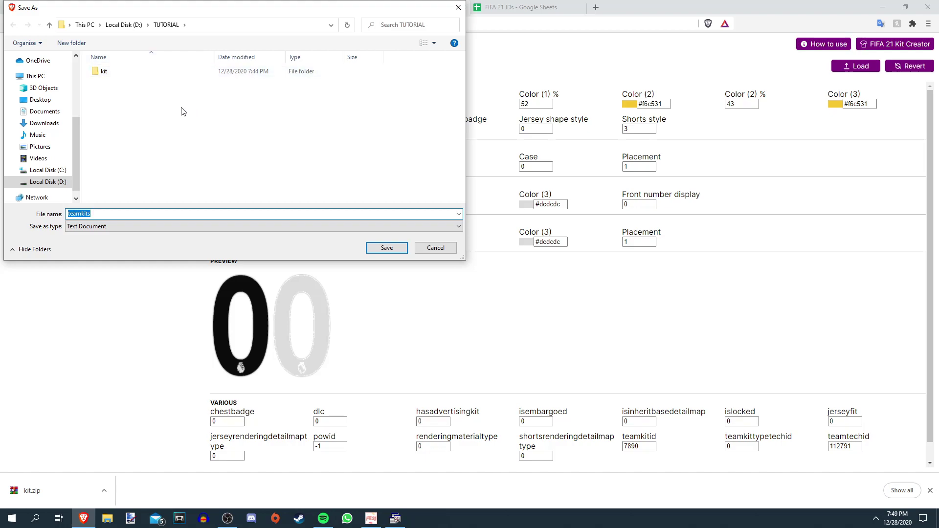
double_click(139, 79)
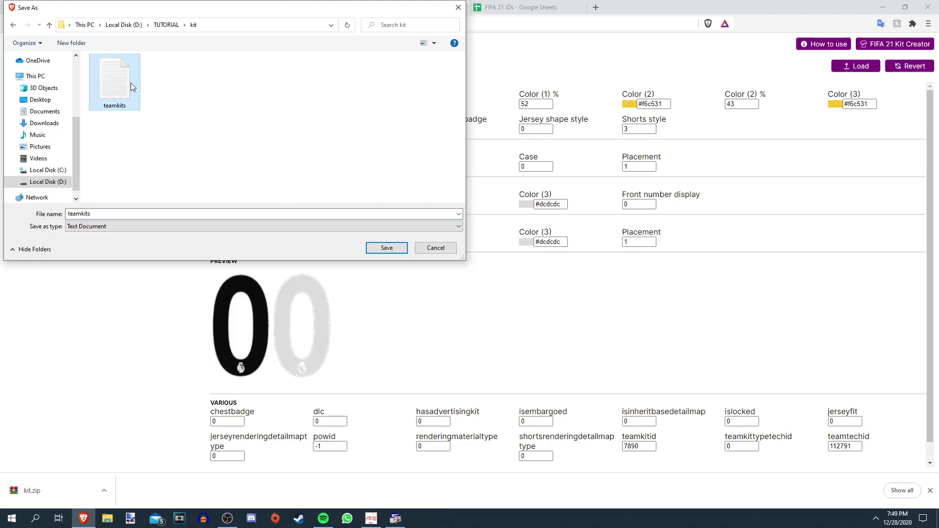
left_click(389, 251)
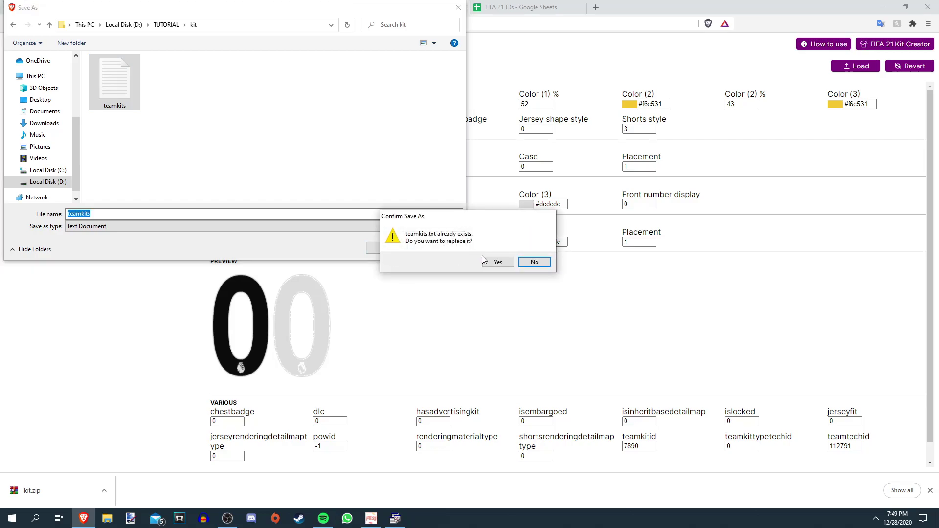
left_click(486, 262)
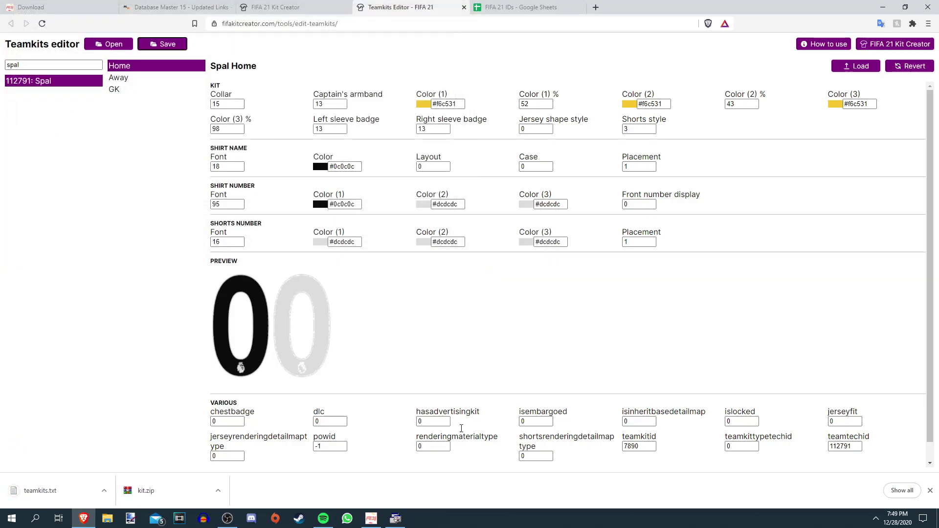
Switch to DB Master and import teamkits.txt from the kit folder into the teamkits table
left_click(395, 519)
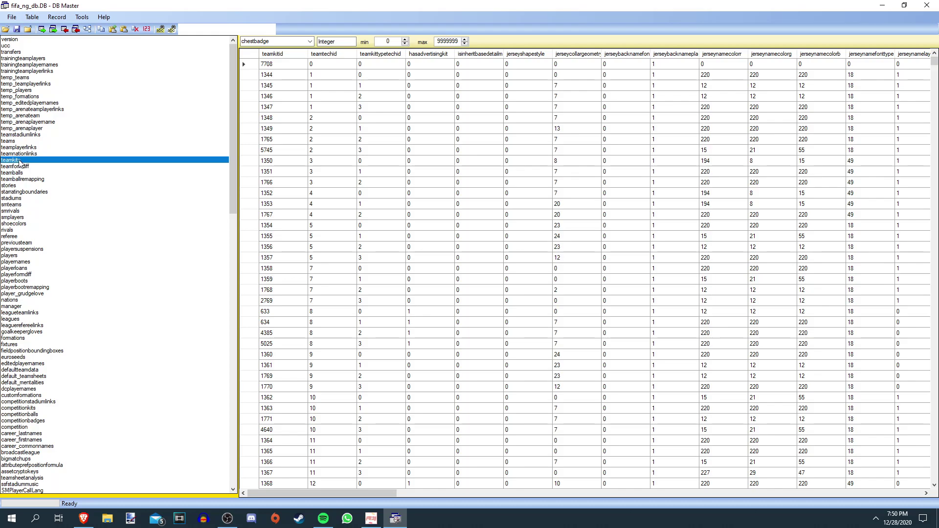
left_click(64, 30)
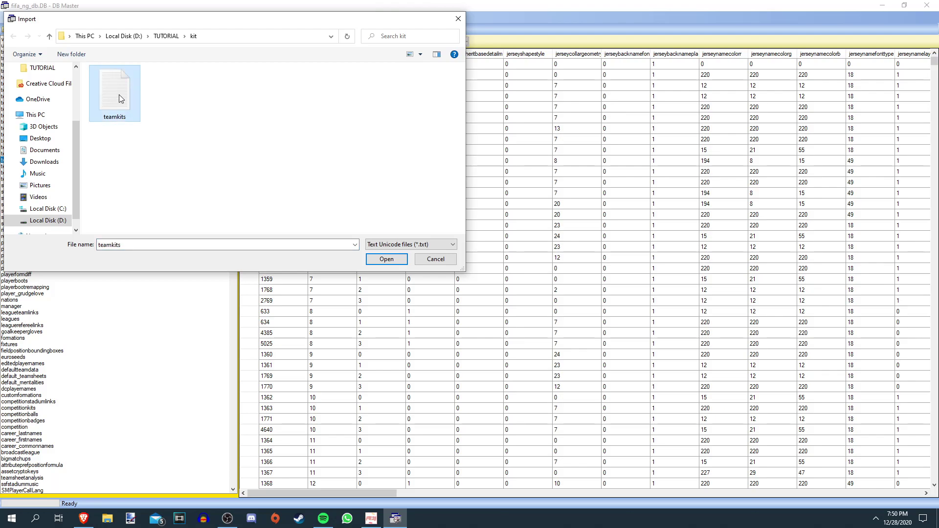
left_click(387, 259)
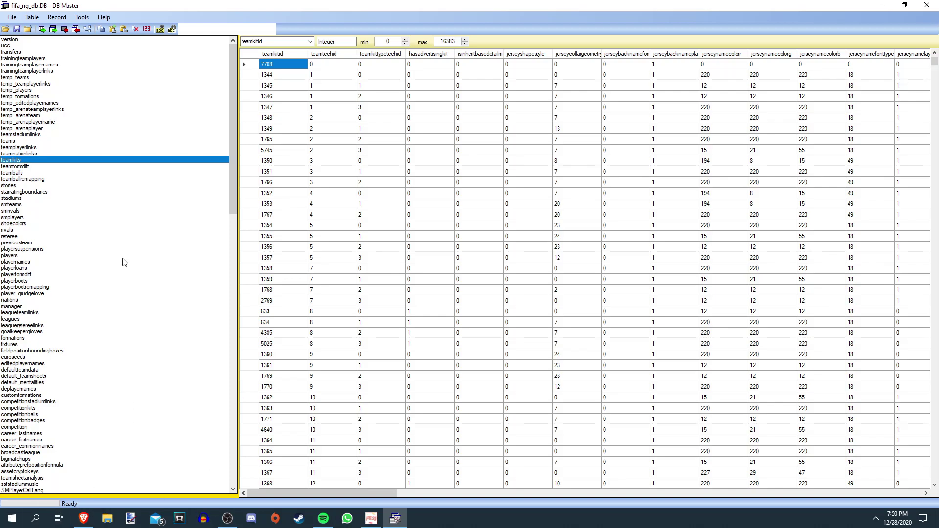
Save the fifa_ng_db database and close DB Master
left_click(17, 29)
left_click(17, 29)
left_click(926, 6)
Switch to FIFA Editor Tool and import the edited fifa_ng_db file from the kit folder over the fifa_ng_db legacy file
mouse_move(380, 520)
left_click(411, 495)
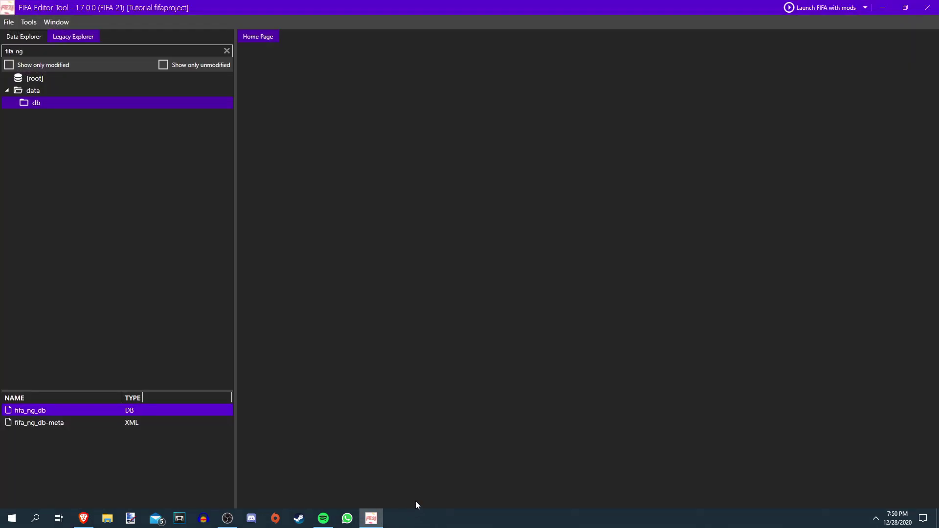
left_click(29, 51)
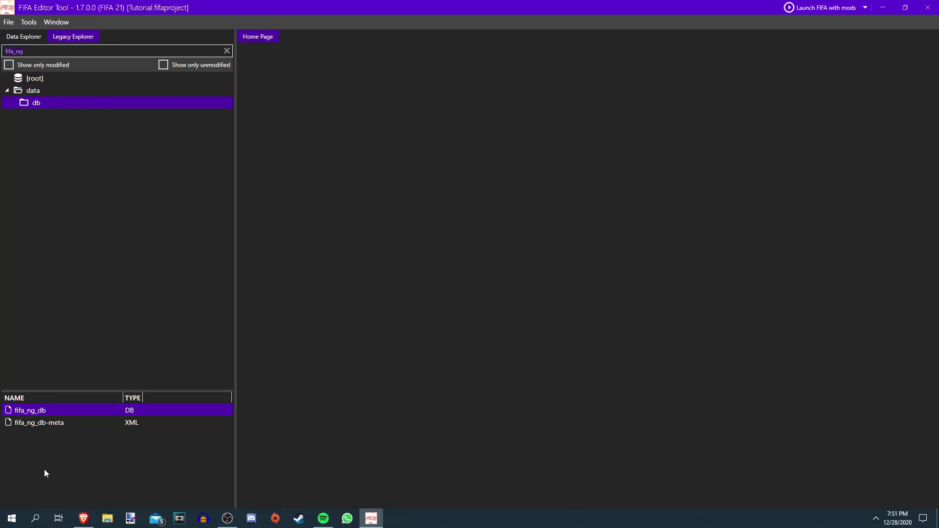
right_click(34, 415)
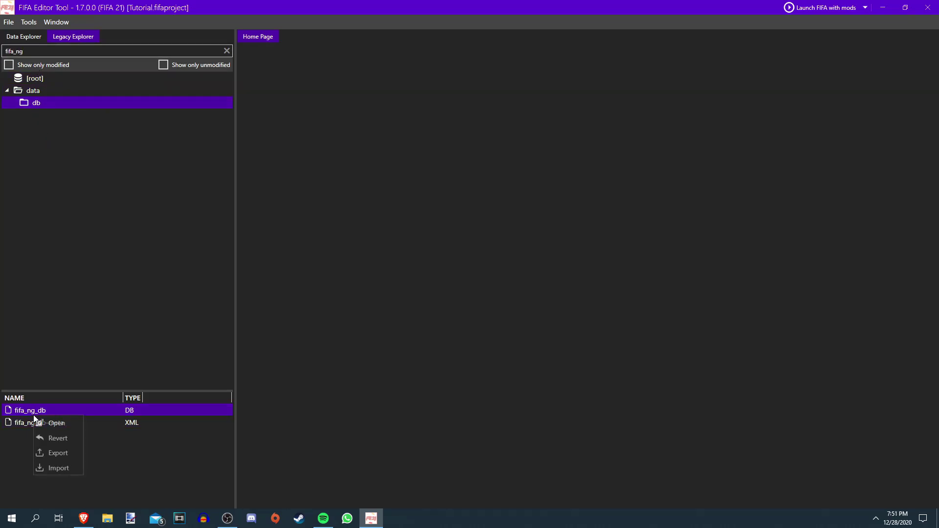
left_click(56, 468)
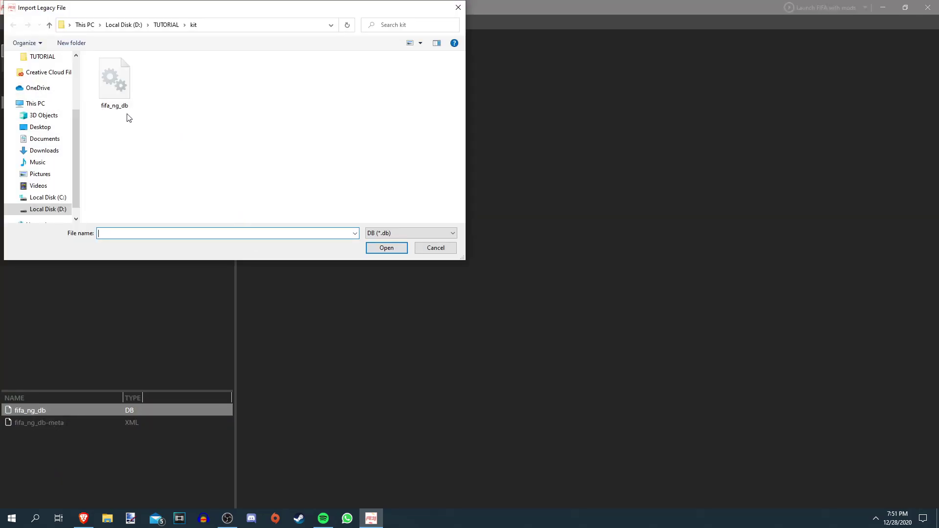
left_click(123, 90)
left_click(379, 252)
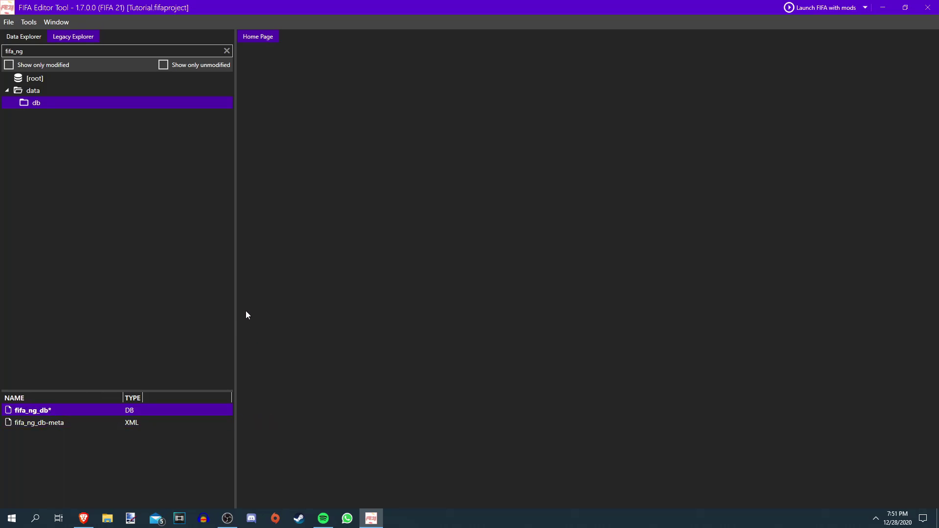
Save the Tutorial project and launch FIFA with mods
left_click(9, 22)
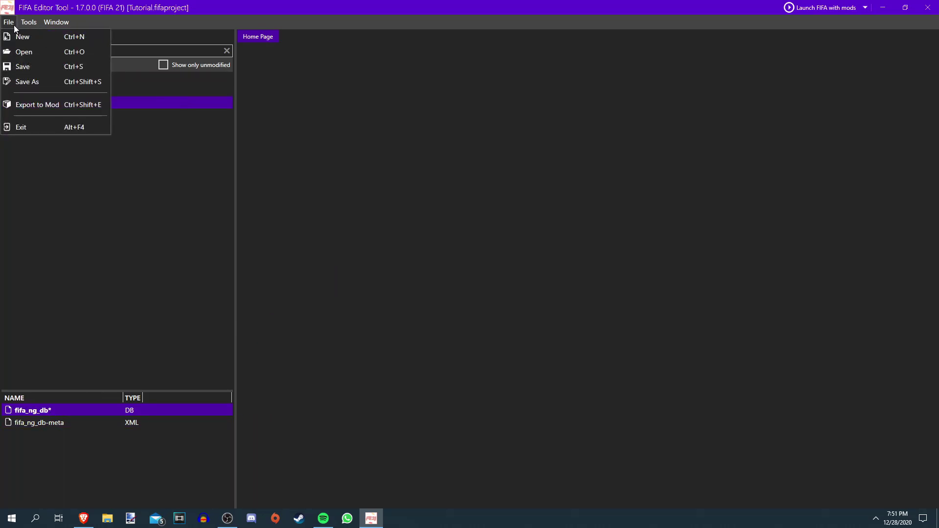
left_click(25, 68)
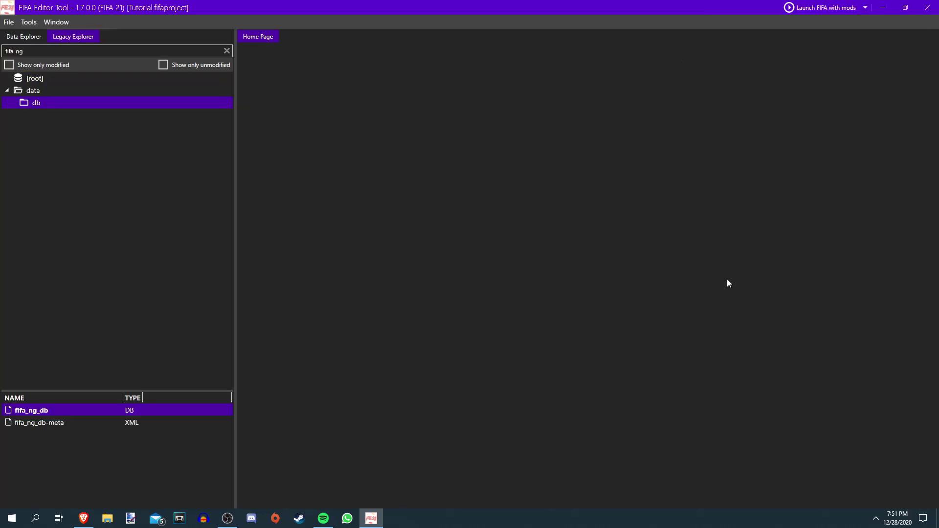
left_click(799, 5)
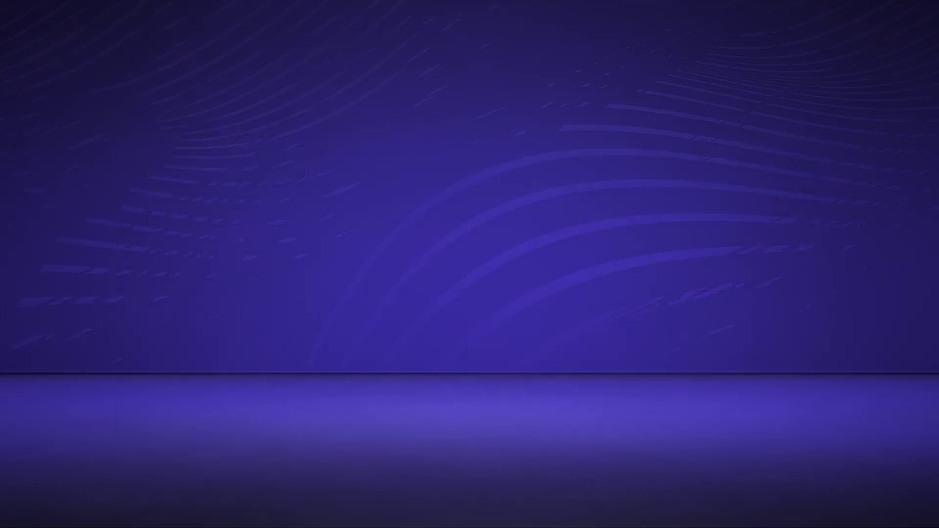
In the game's Edit Player screen, choose Rest of World as the country and browse its teams to Nobz FC
key("Right")
key("Return")
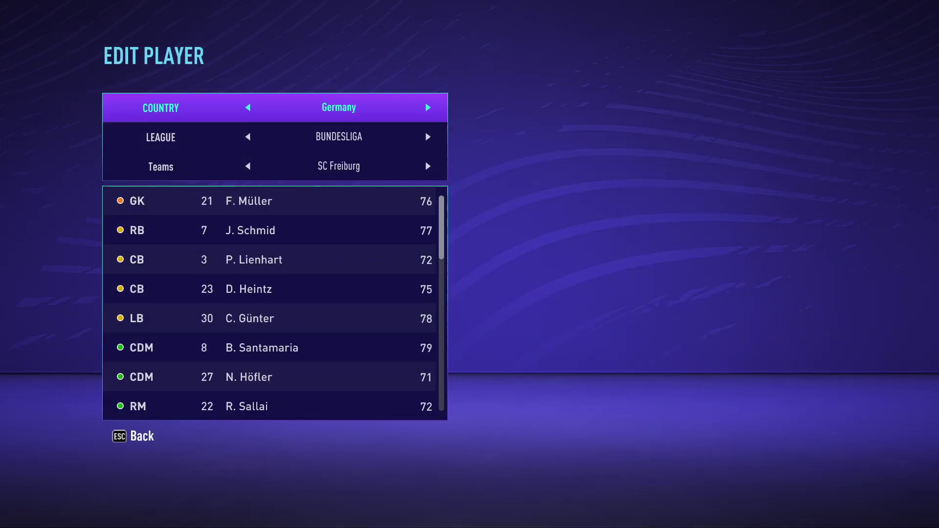
key("Left")
key("Left")
key("Left")
key("Left")
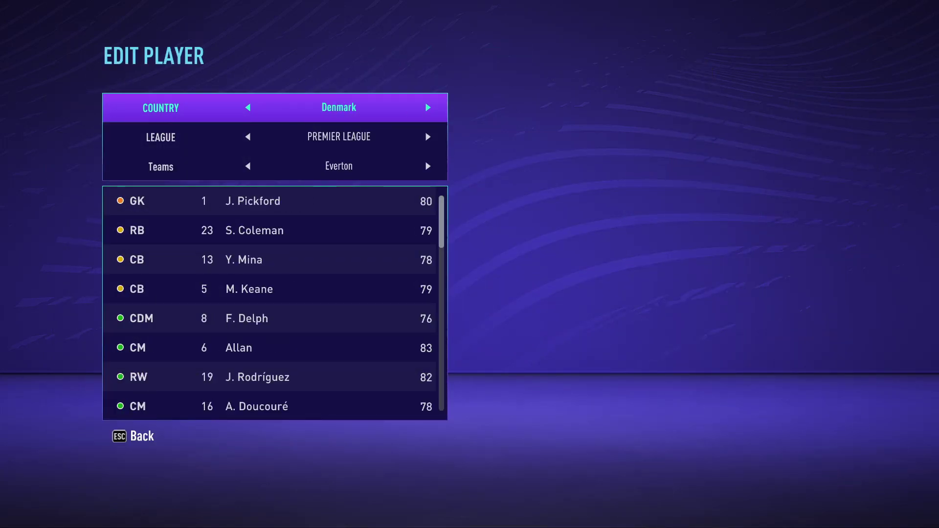
key("Left")
key("Left")
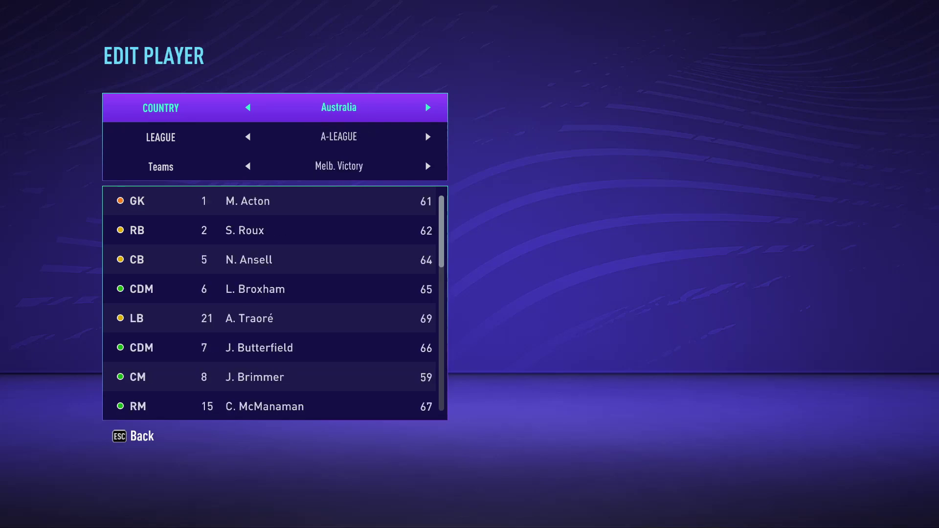
key("Right")
key("Down")
key("Down")
key("Right")
key("Right")
key("Right")
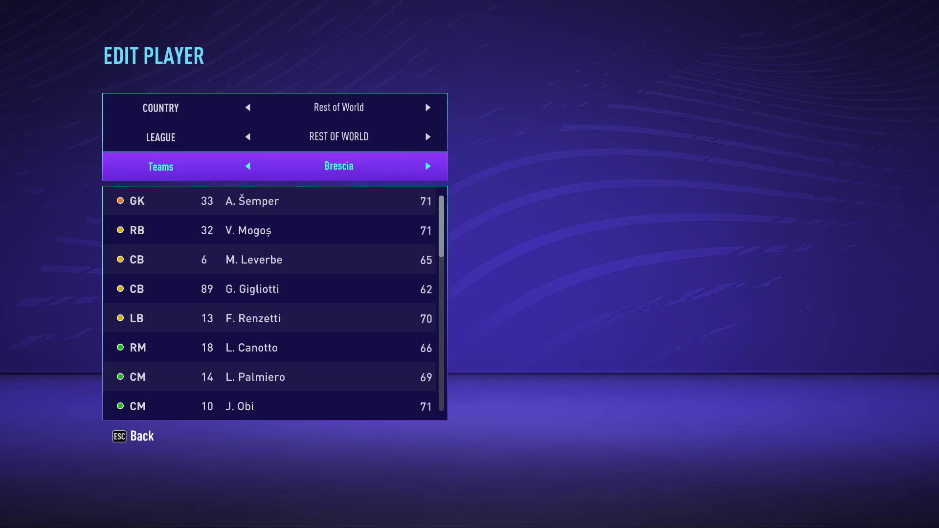
Open the Nobz FC centre-back with kit number 4 and bring up his Kit settings to inspect the home kit
key("Down")
key("Down")
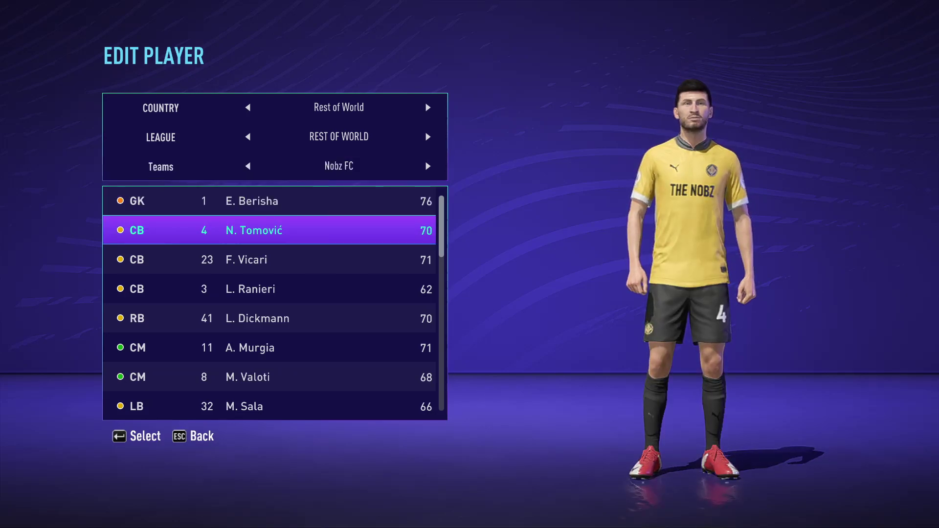
key("Return")
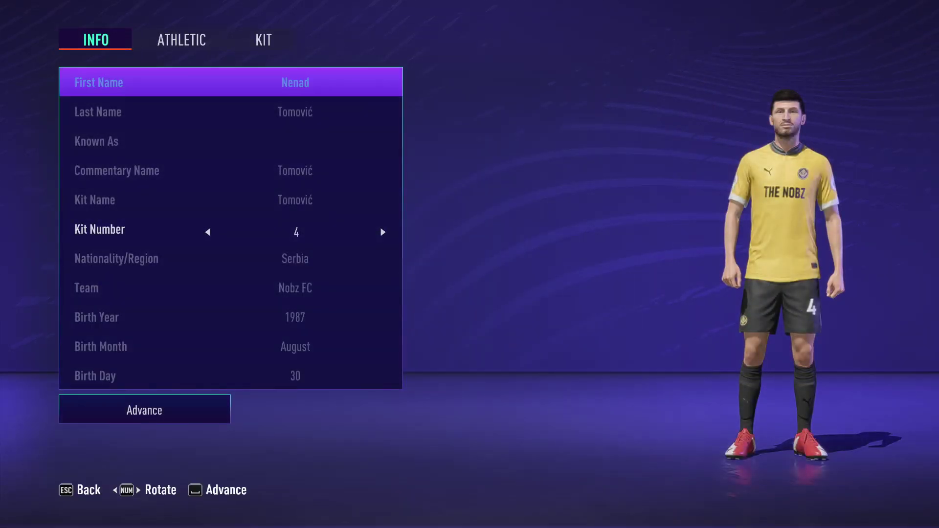
left_click(271, 41)
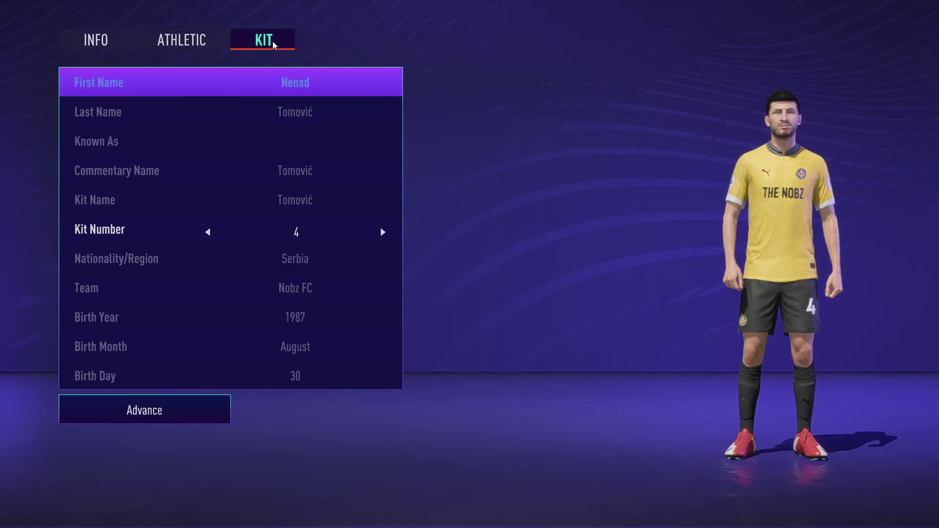
Switch the kit category to Gloves and Wrists and rotate the player to inspect the home kit's front, back and sleeves
left_click(252, 94)
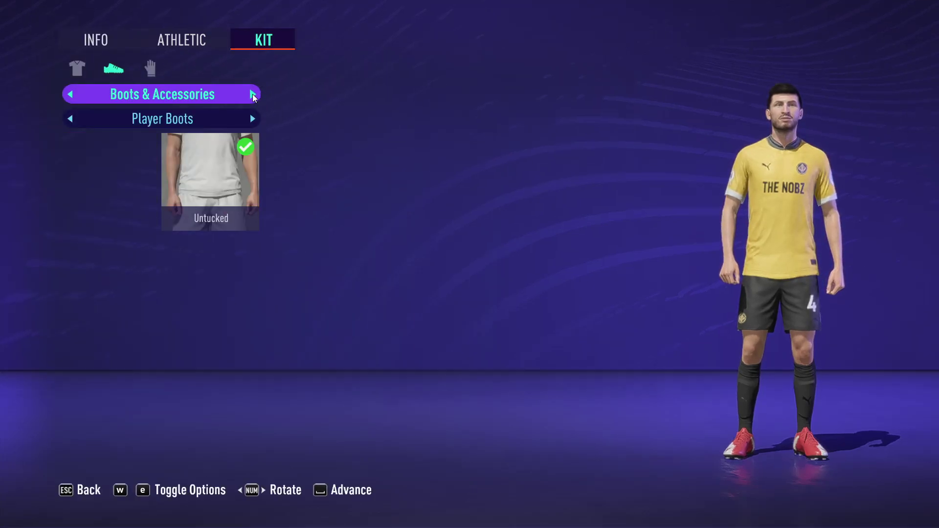
left_click(253, 94)
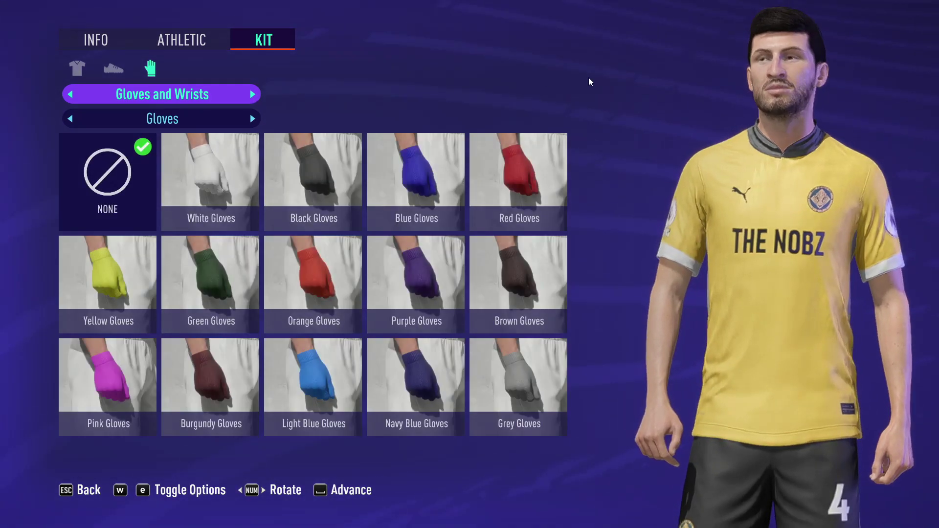
left_click(262, 492)
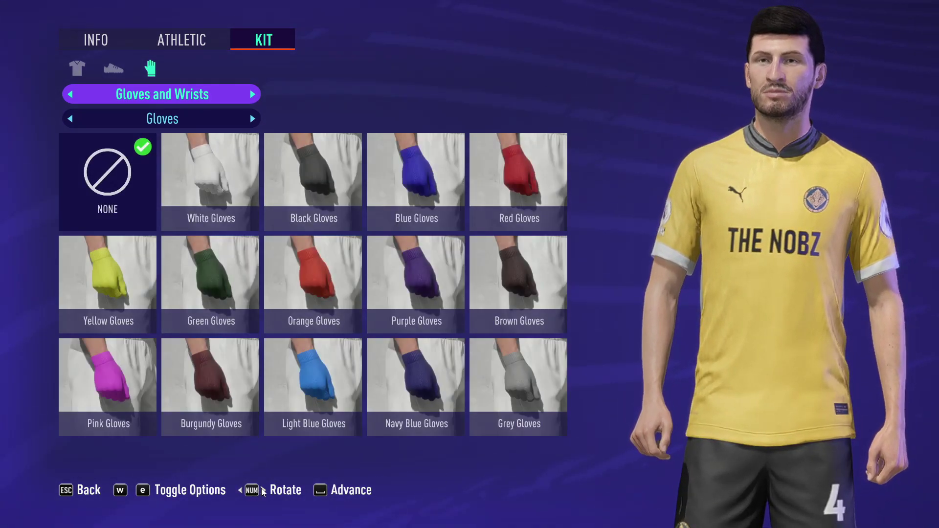
left_click(263, 491)
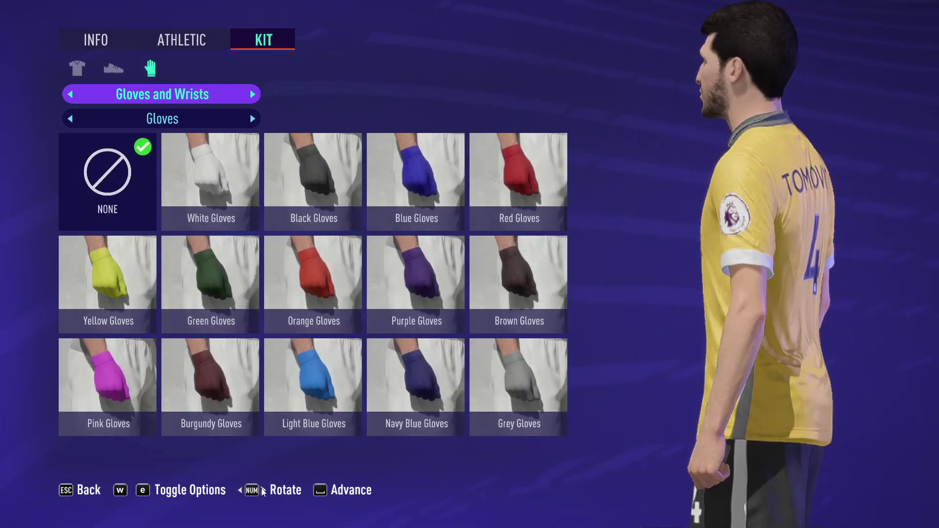
left_click(263, 491)
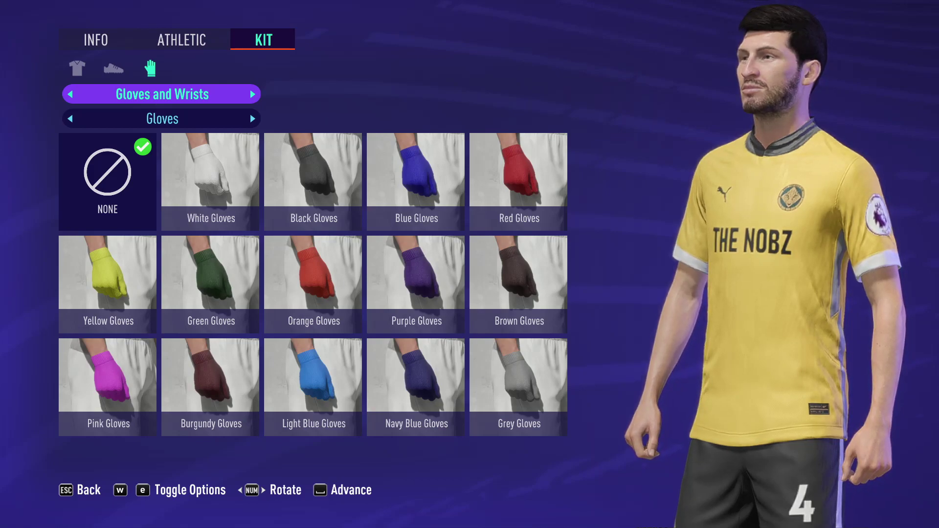
left_click(264, 491)
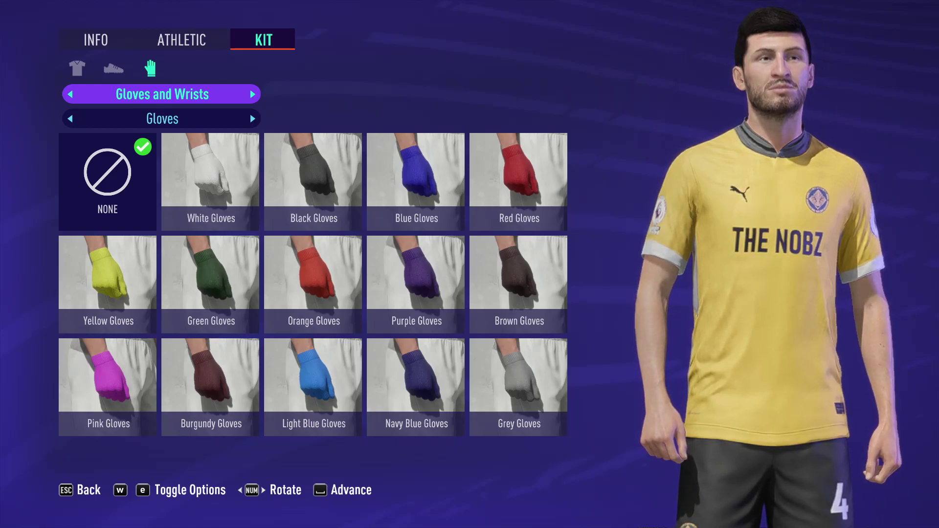
Leave the game, return to FIFA Editor Tool and search the legacy files for 112791
key("Escape")
key("Down")
key("Return")
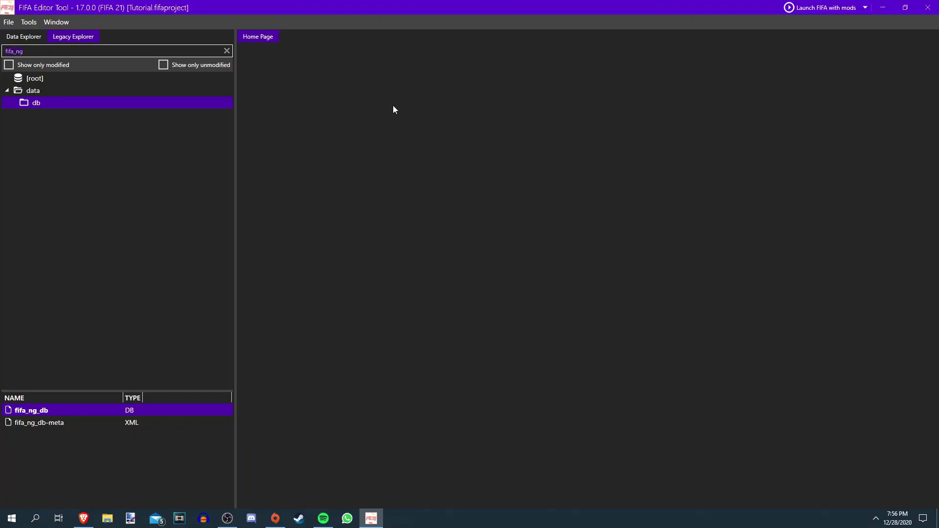
key("ctrl+a")
key("BackSpace")
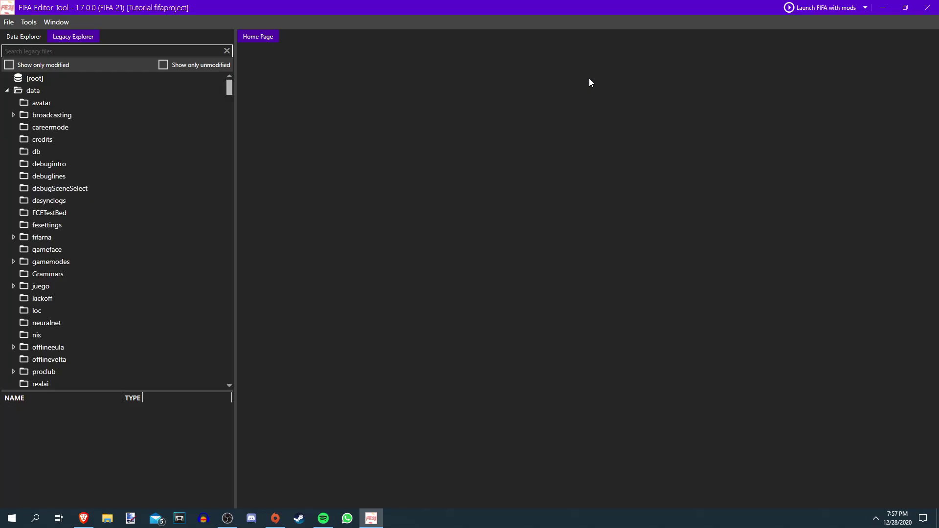
type("112791")
key("Return")
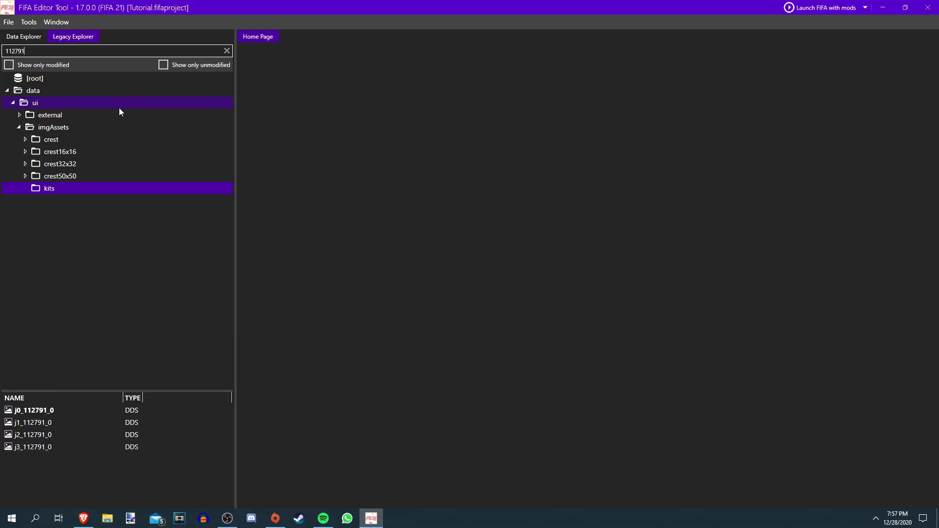
Expand the crest, crest16x16, crest32x32 and crest50x50 folders under data/ui/imgAssets
double_click(14, 94)
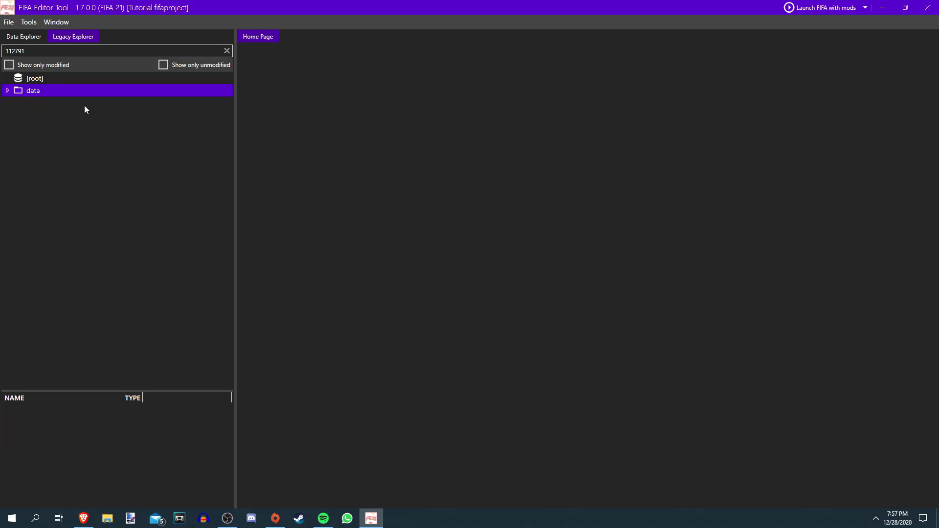
double_click(39, 92)
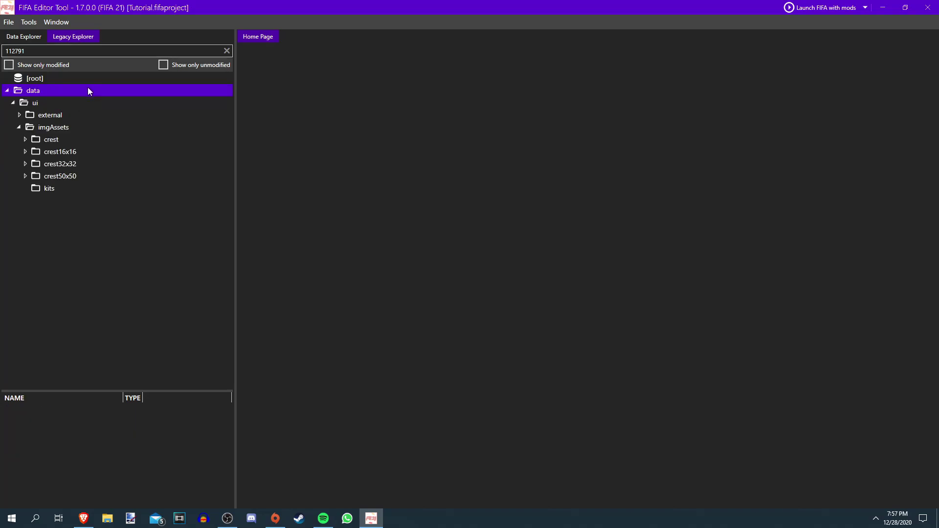
left_click(39, 101)
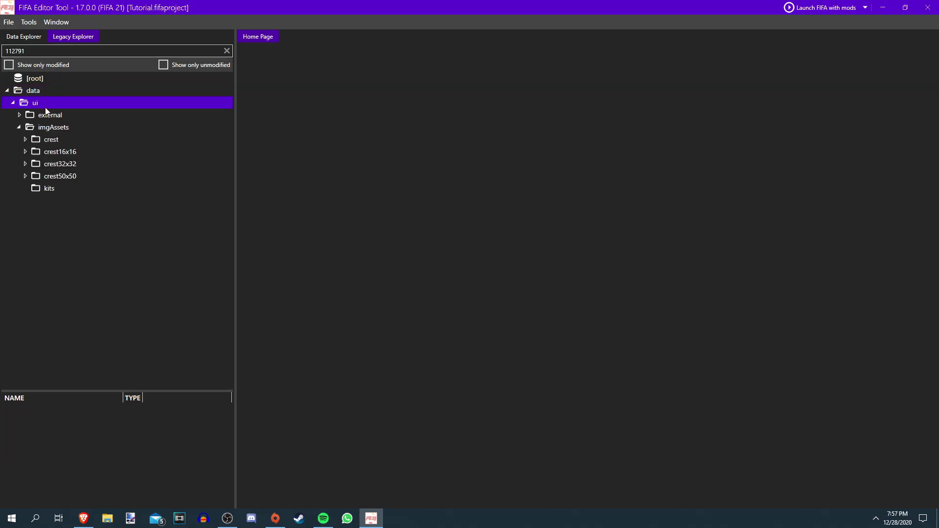
double_click(54, 139)
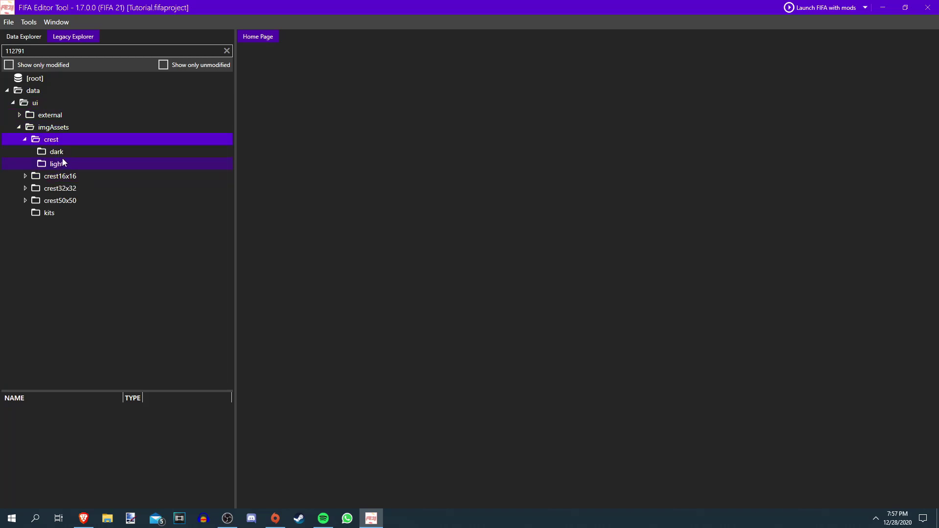
double_click(67, 178)
double_click(74, 213)
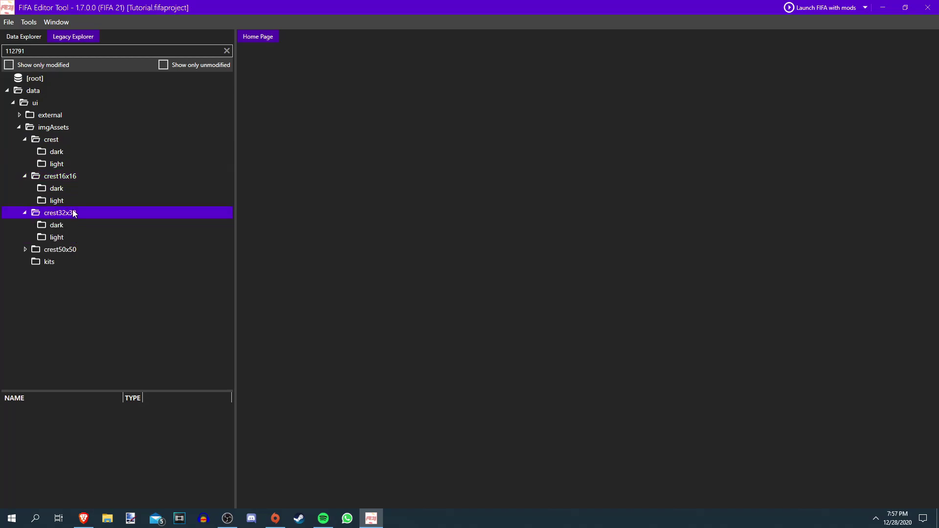
double_click(86, 250)
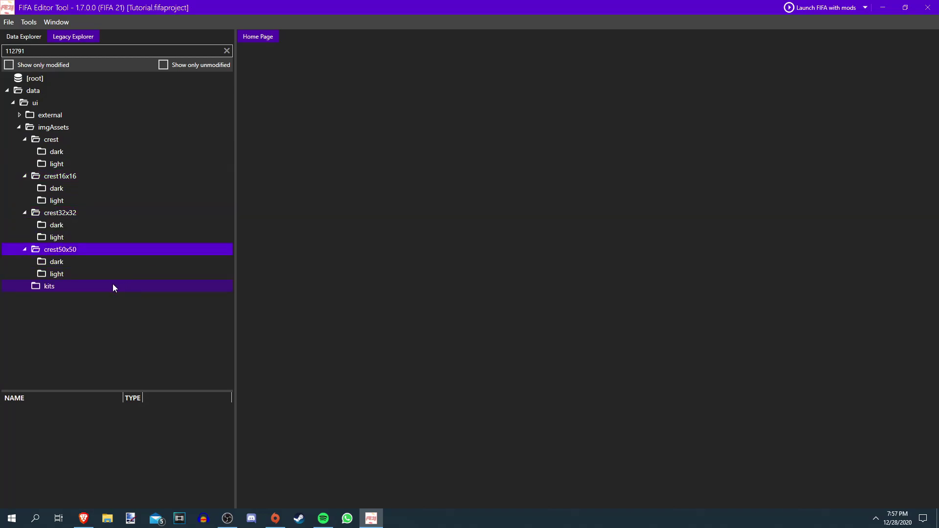
Open the team's dark and light crest images from the crest and crest16x16 folders
left_click(66, 151)
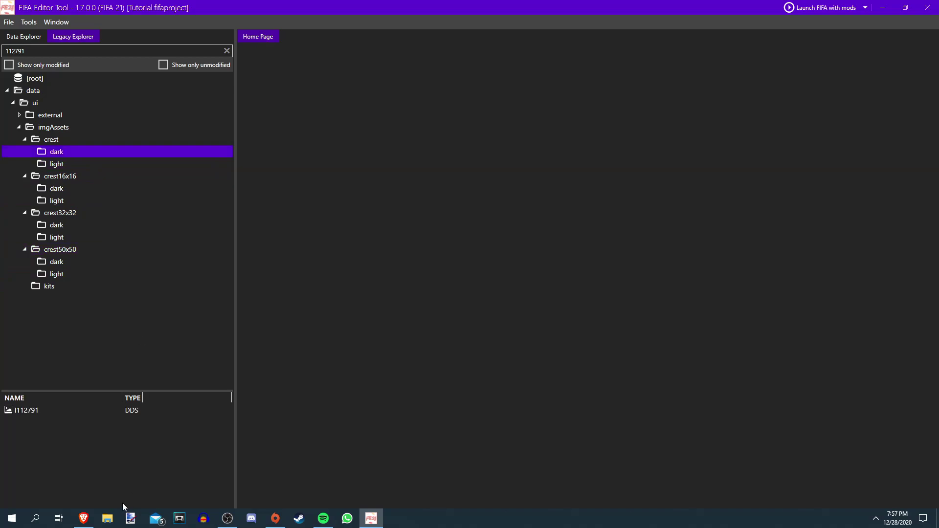
double_click(30, 414)
left_click(75, 167)
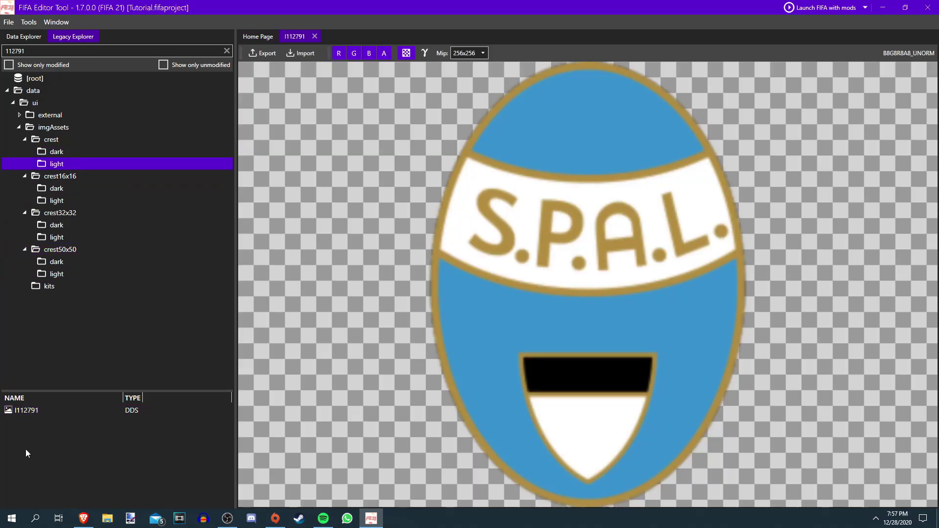
double_click(21, 414)
left_click(62, 191)
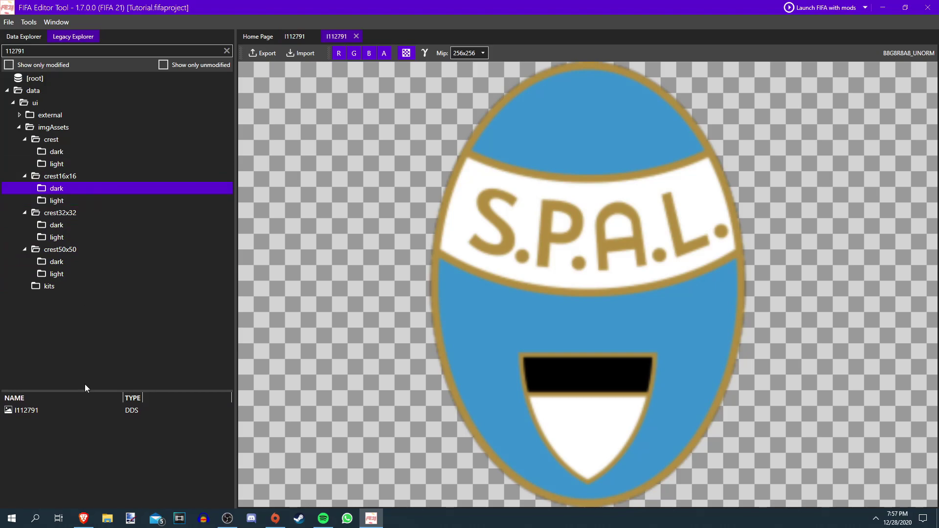
double_click(52, 410)
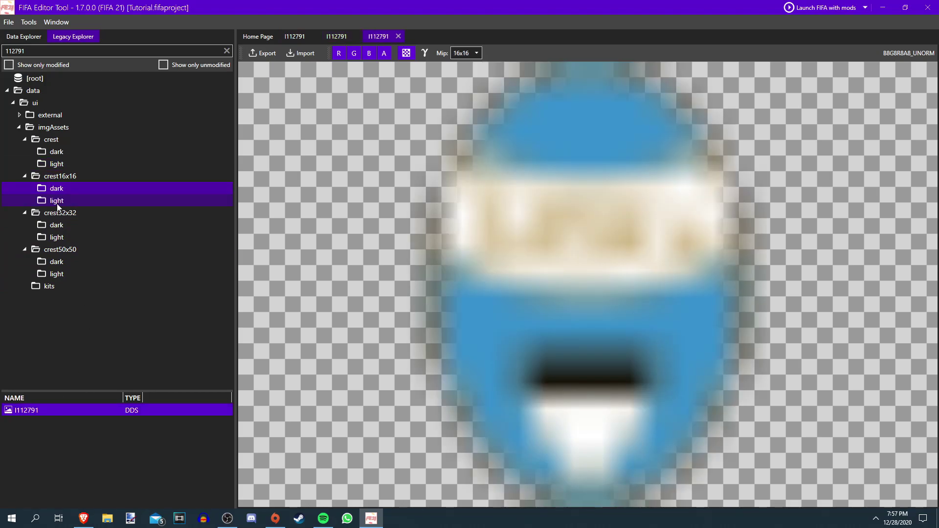
left_click(53, 202)
double_click(40, 410)
Open the team's dark and light crest images from the crest32x32 and crest50x50 folders
left_click(75, 228)
double_click(51, 410)
left_click(53, 239)
double_click(48, 413)
left_click(71, 262)
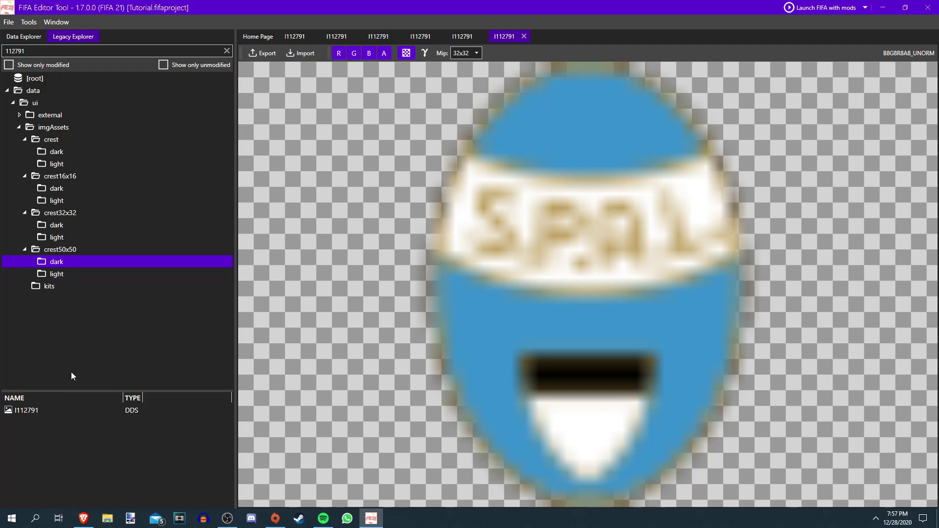
double_click(53, 414)
left_click(83, 275)
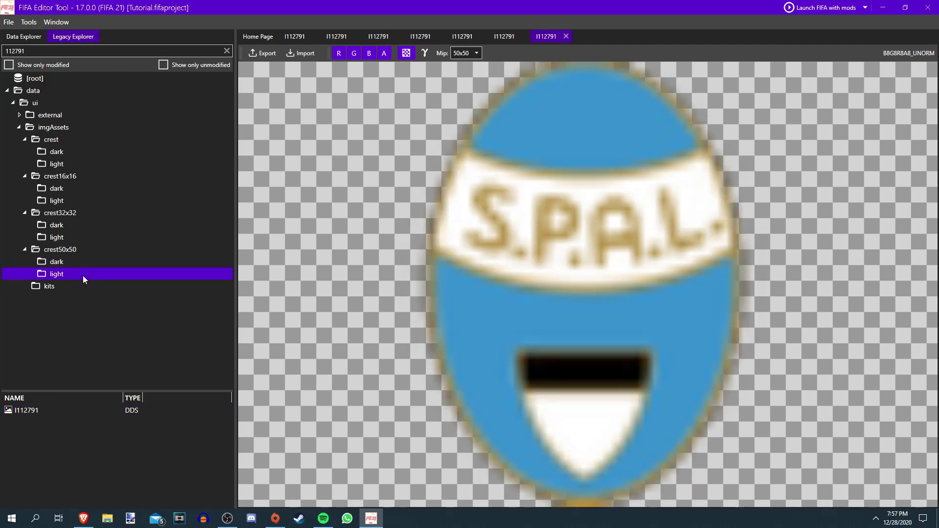
double_click(54, 414)
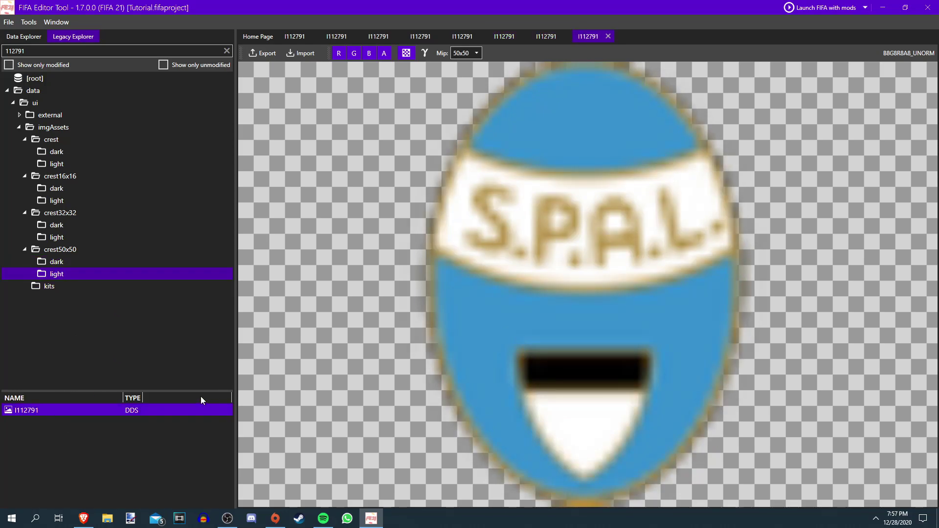
View the j0_112791_0 home kit image from the kits folder and close it again
left_click(72, 286)
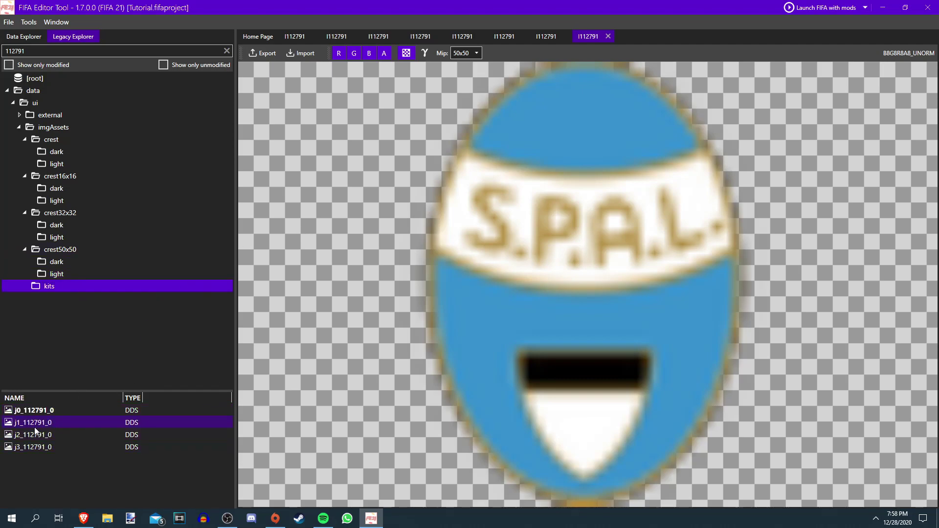
double_click(42, 412)
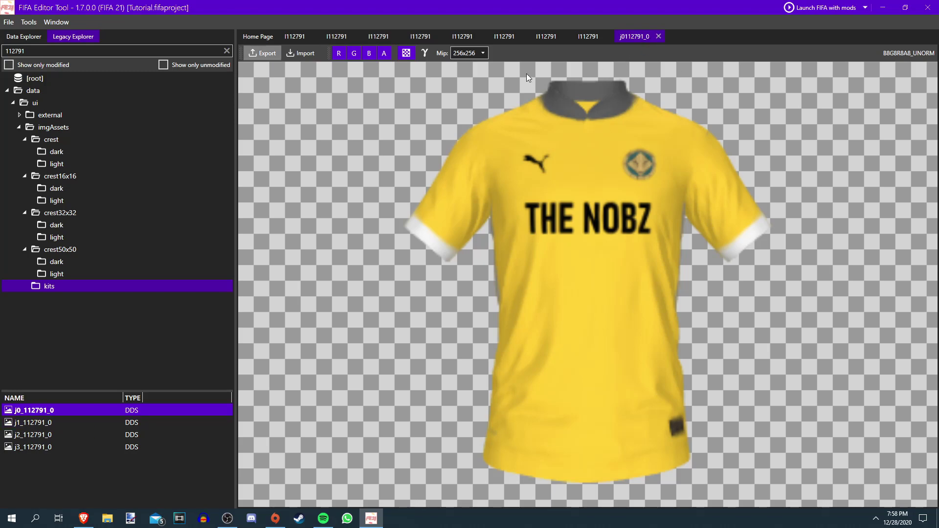
left_click(658, 36)
Look through the opened crest images to compare their sizes across the crest and crest16x16 folders
left_click(294, 40)
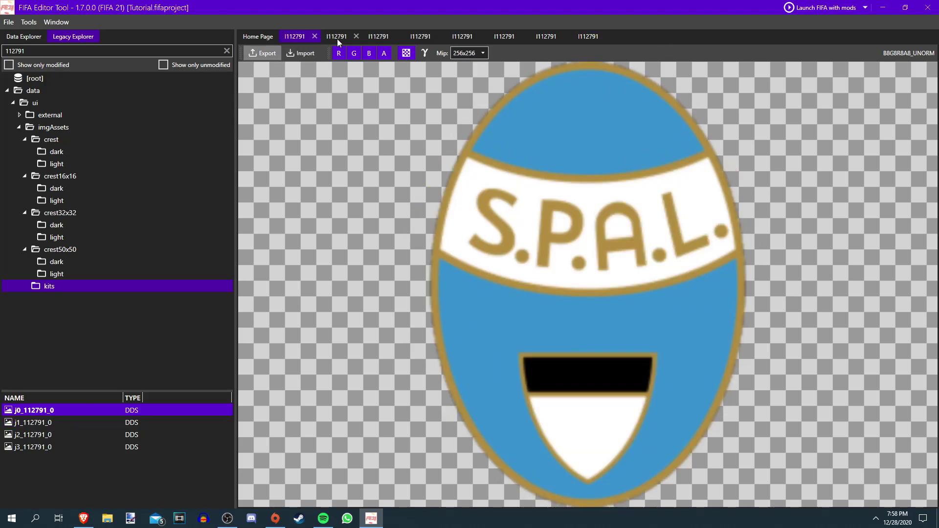
left_click(377, 37)
left_click(304, 37)
left_click(378, 37)
left_click(421, 38)
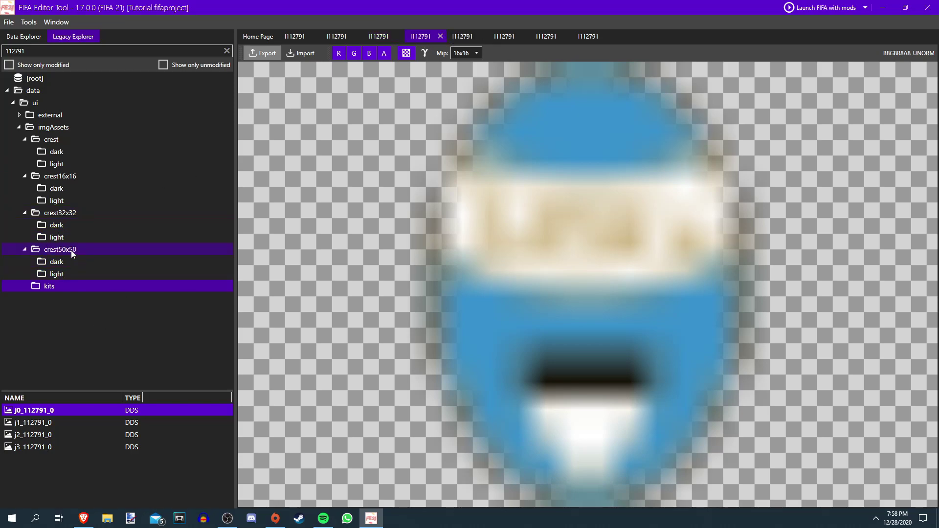
Import the CREST image from the Nobz FC folder over the dark 256x256 crest
left_click(295, 36)
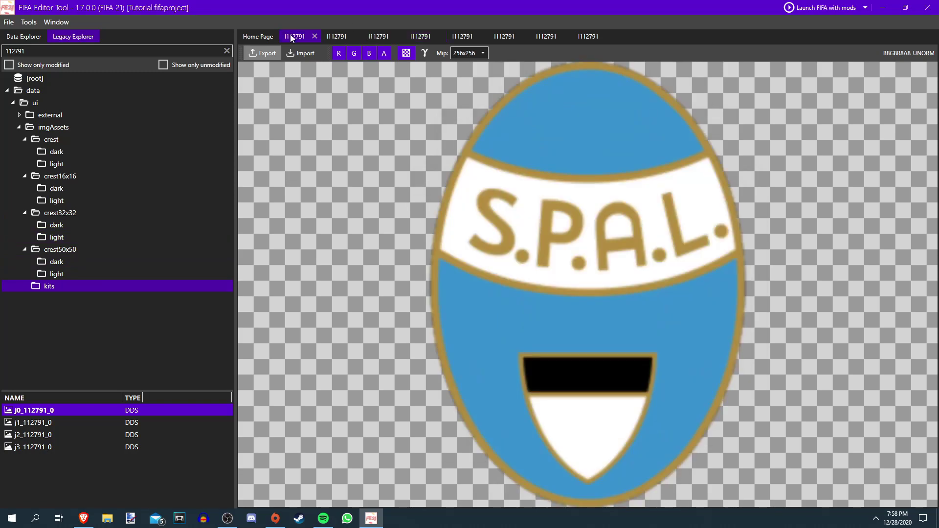
left_click(301, 52)
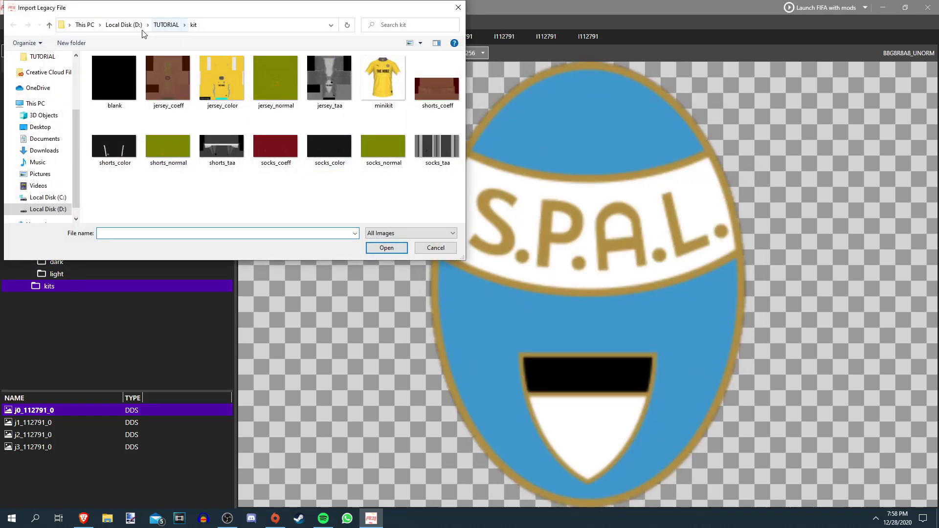
left_click(124, 24)
double_click(228, 76)
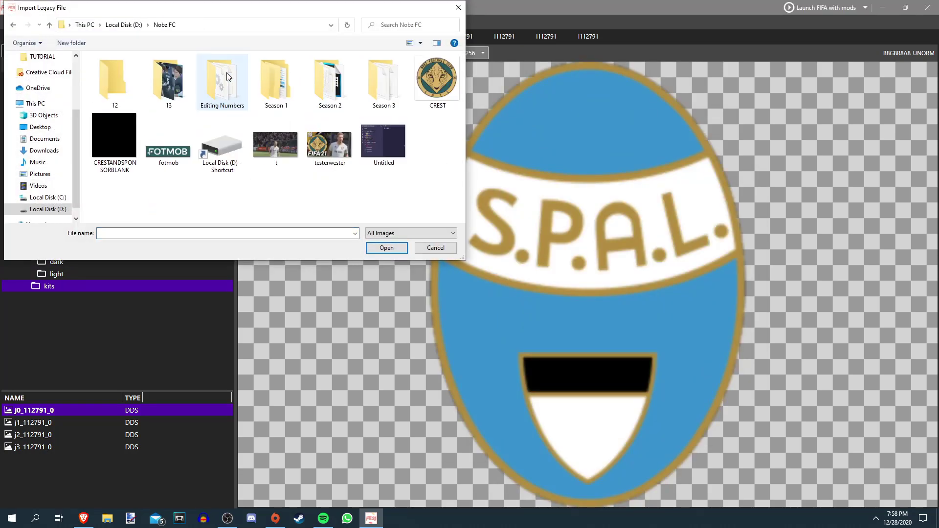
double_click(445, 77)
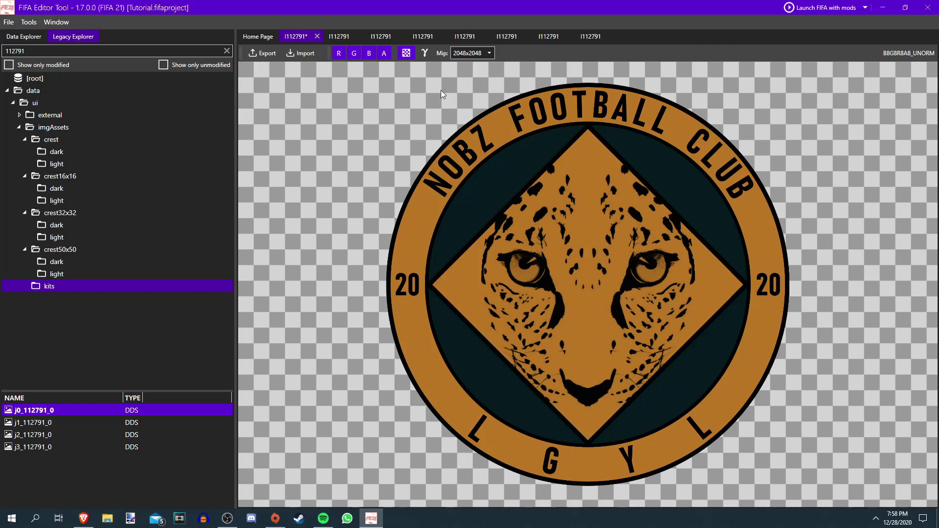
Import CREST256 from the Season 1 Crest&Sponsor folder over the dark crest image
left_click(303, 54)
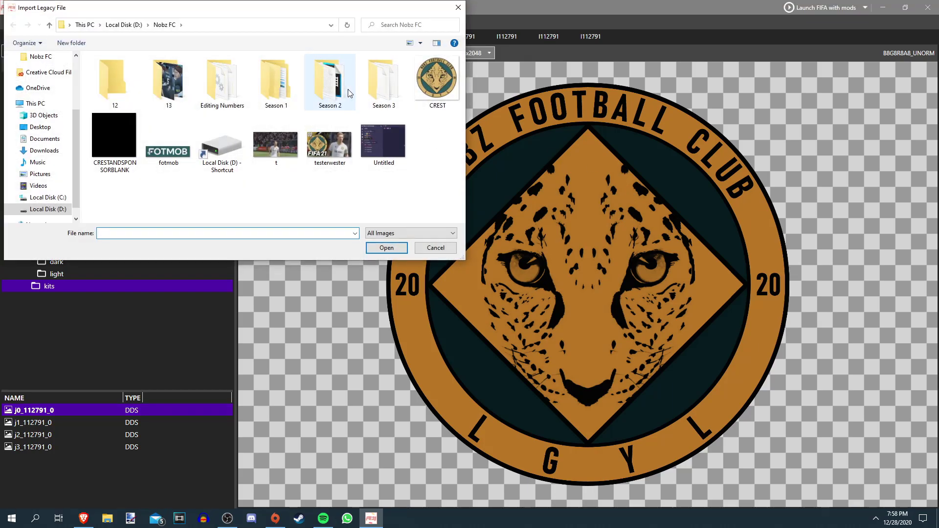
key("alt+Up")
key("Left")
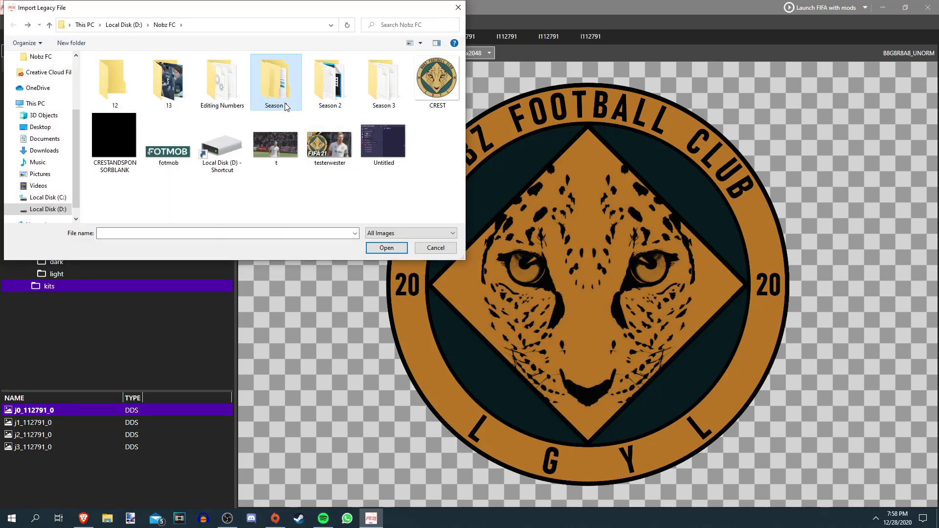
key("Return")
scroll(197, 195, "down", 1)
double_click(197, 185)
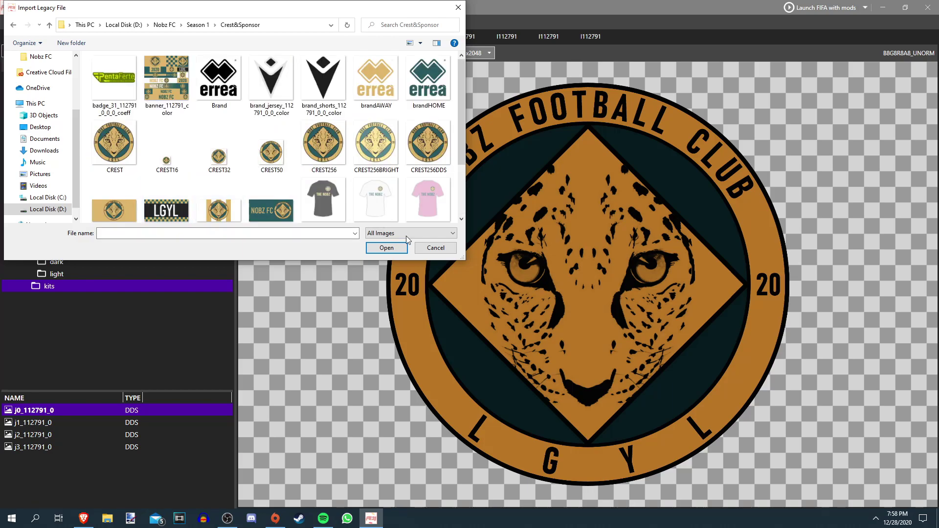
double_click(320, 147)
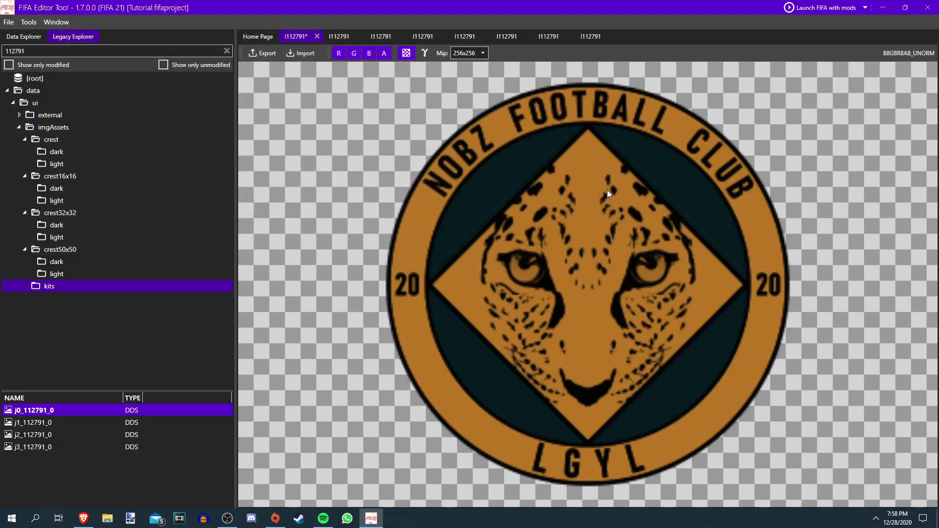
Import CREST256 from the Season 1 Crest&Sponsor folder over the light 256x256 crest image
left_click(340, 37)
left_click(298, 52)
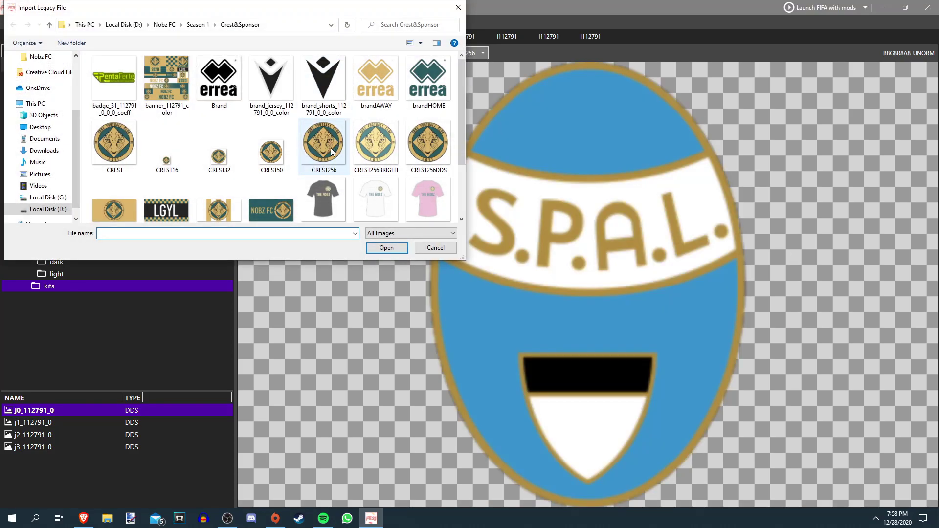
left_click(330, 152)
double_click(331, 152)
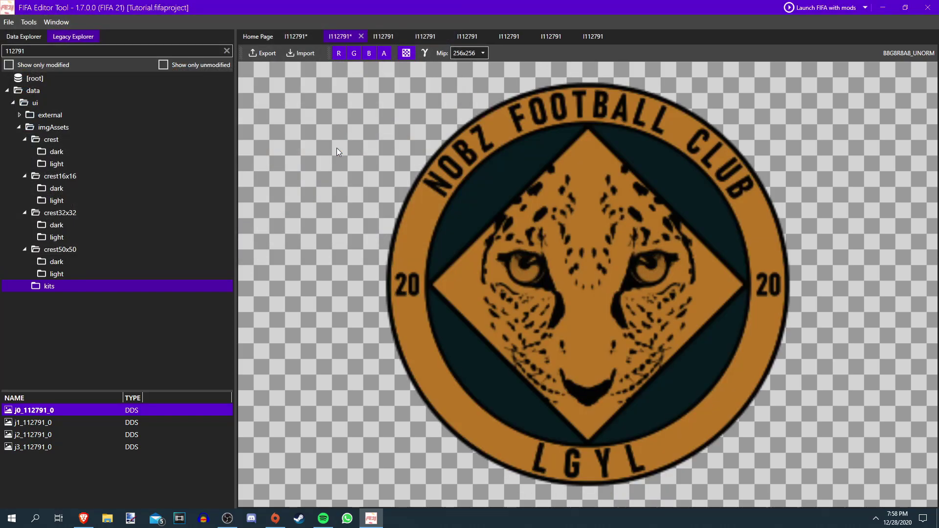
Import CREST16 over both the dark and the light 16x16 crest images
left_click(387, 36)
left_click(299, 53)
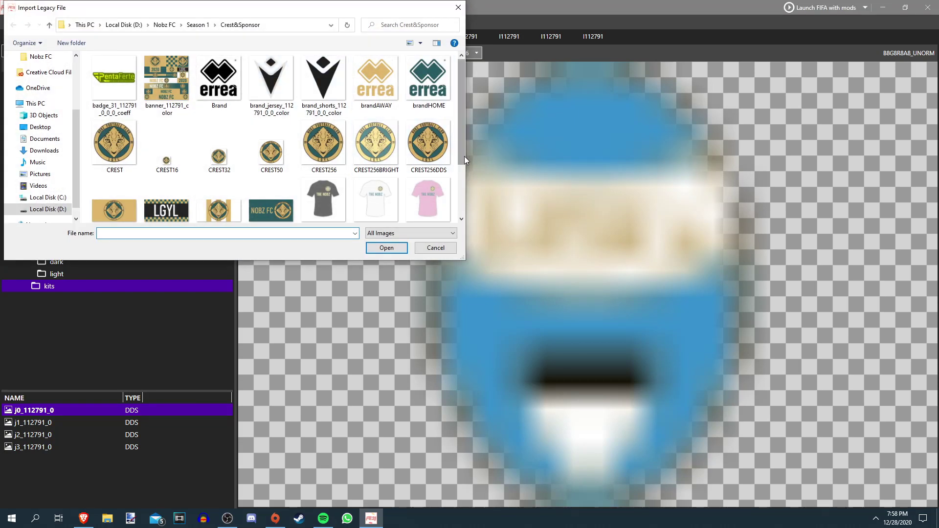
double_click(167, 161)
left_click(427, 37)
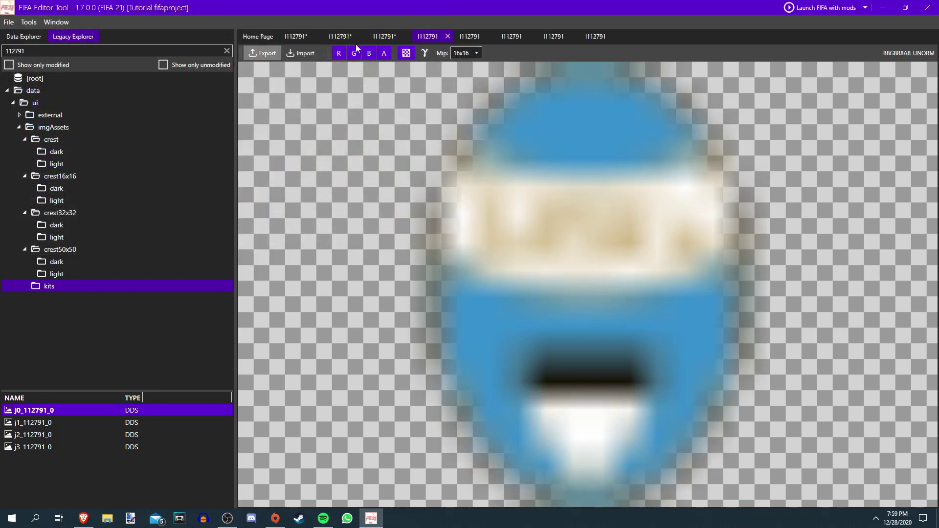
left_click(301, 52)
double_click(176, 171)
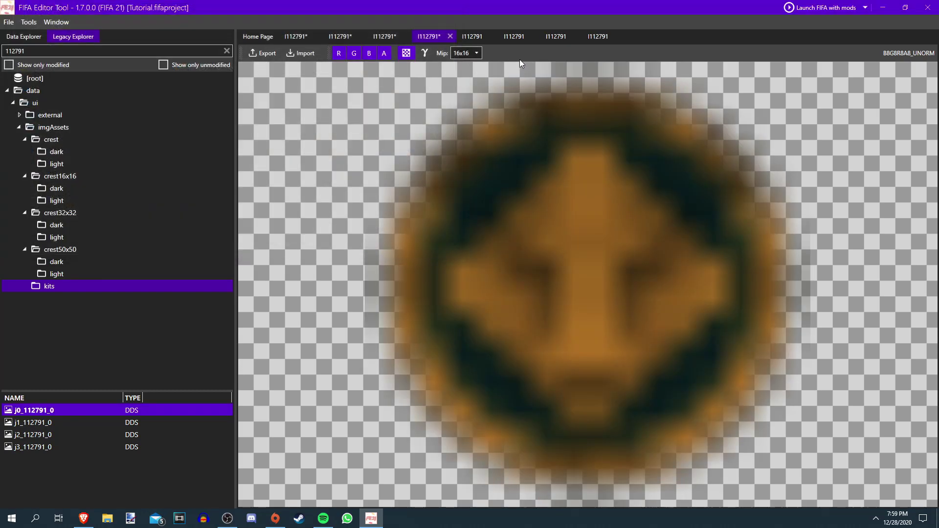
Import CREST32 over the dark 32x32 crest image and CREST50 over the light 32x32 one
left_click(474, 36)
left_click(304, 54)
double_click(218, 157)
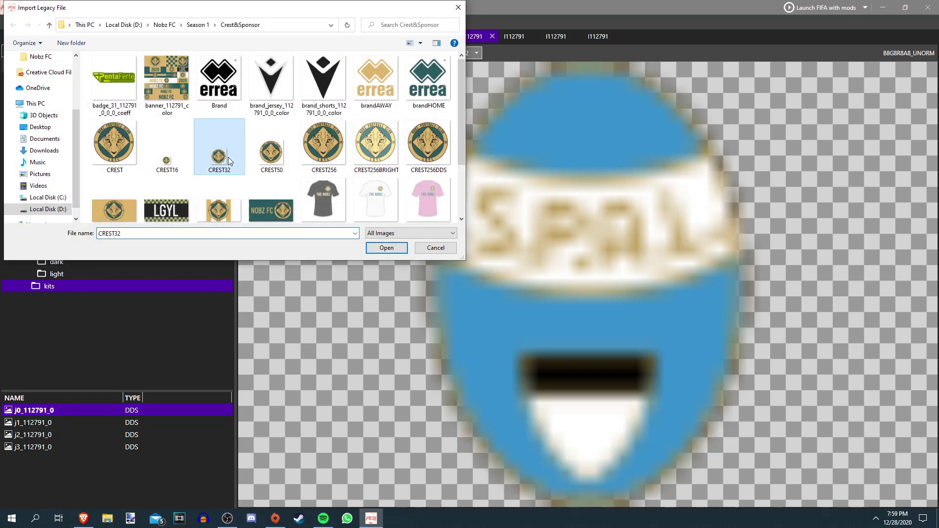
left_click(515, 36)
left_click(302, 54)
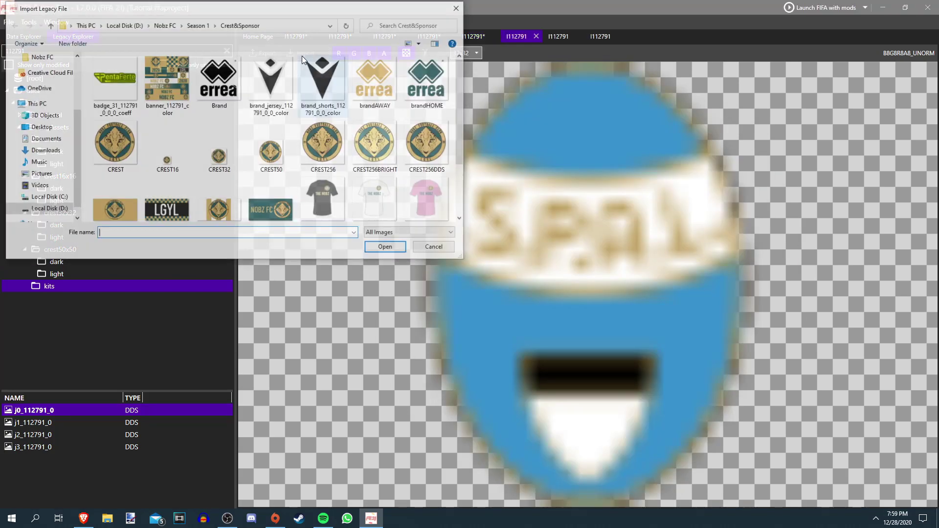
double_click(283, 157)
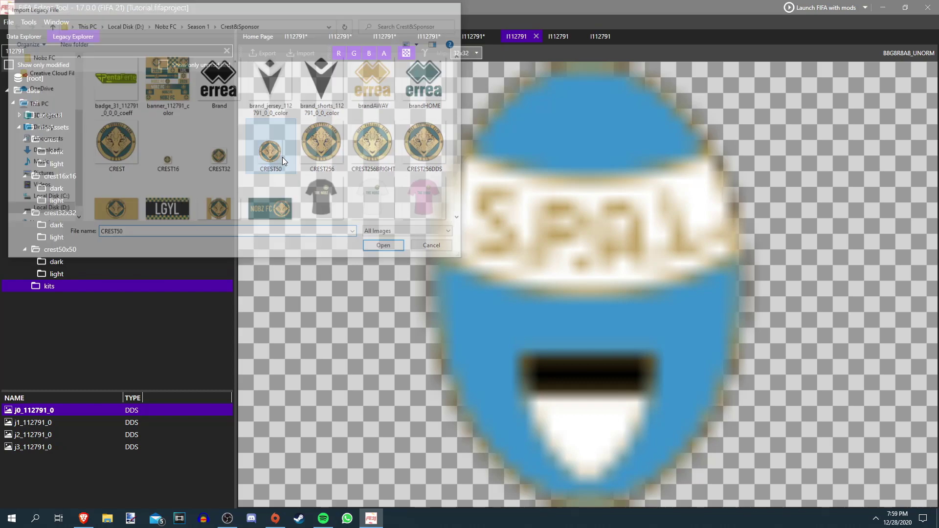
Import CREST50 over both the dark and the light 50x50 crest images and close the opened images
left_click(562, 36)
left_click(302, 54)
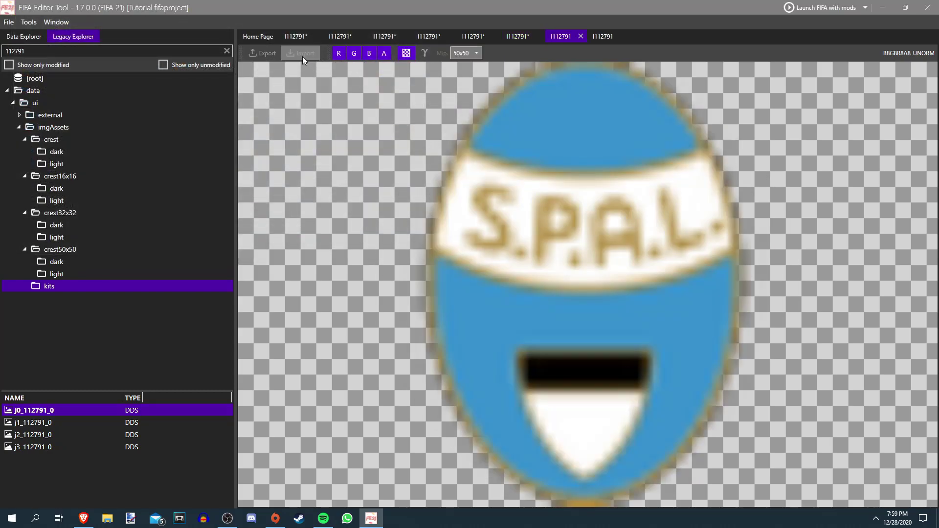
double_click(282, 157)
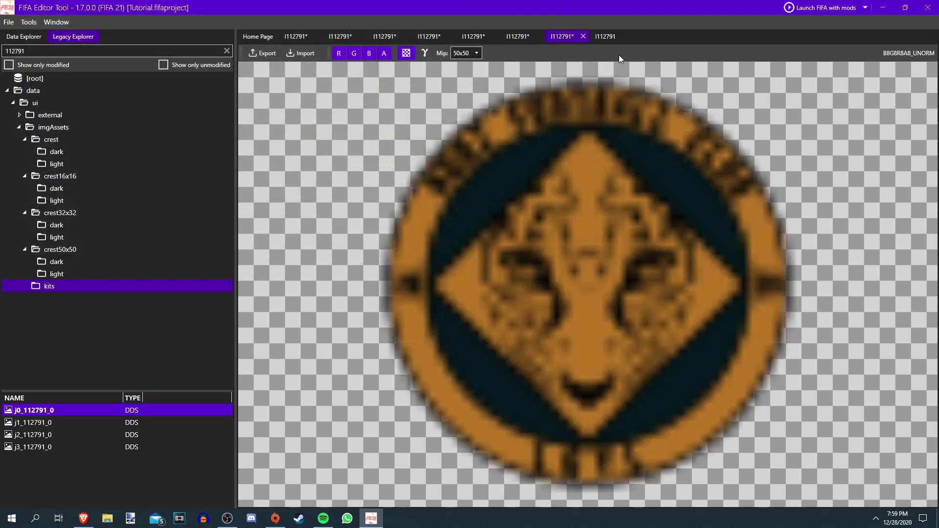
left_click(608, 37)
left_click(313, 49)
left_click(284, 151)
double_click(284, 151)
left_click(300, 34)
left_click(386, 34)
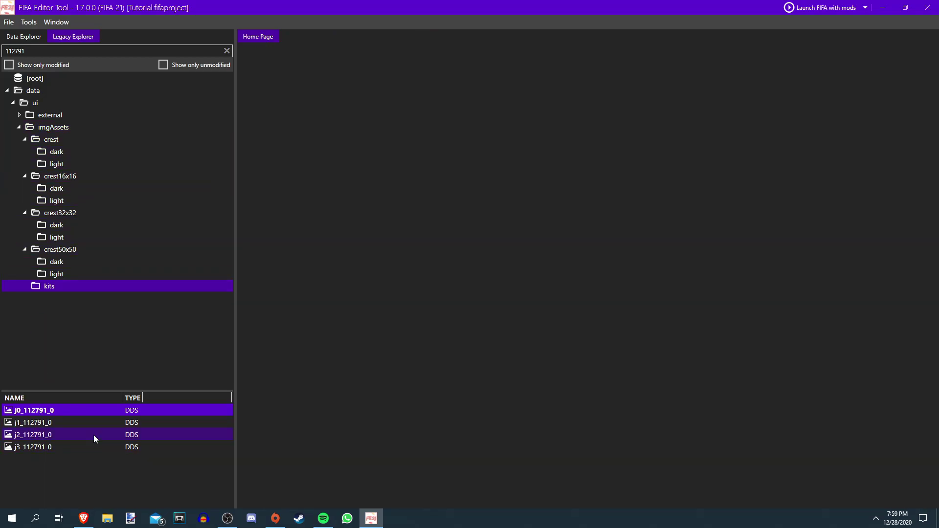
Collapse the imgAssets folder, expand external, and search the Data Explorer for 112791
left_click(20, 128)
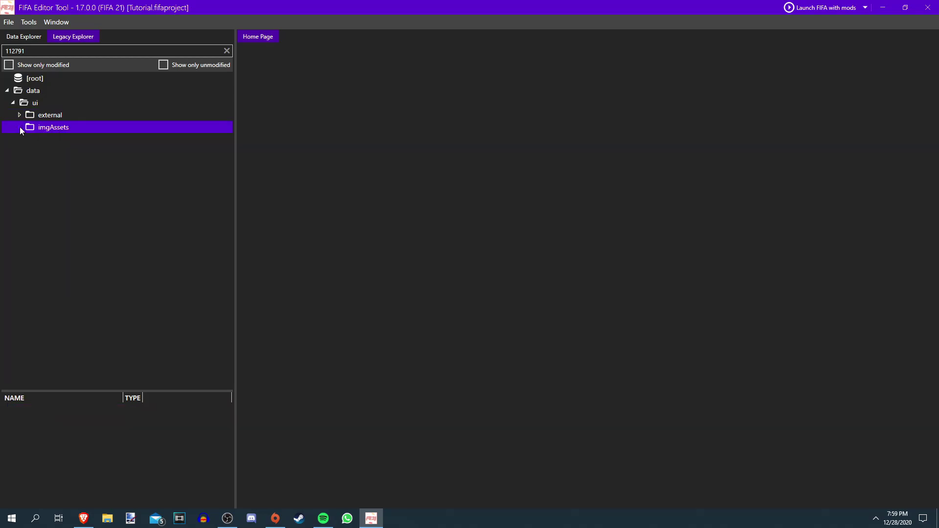
left_click(19, 118)
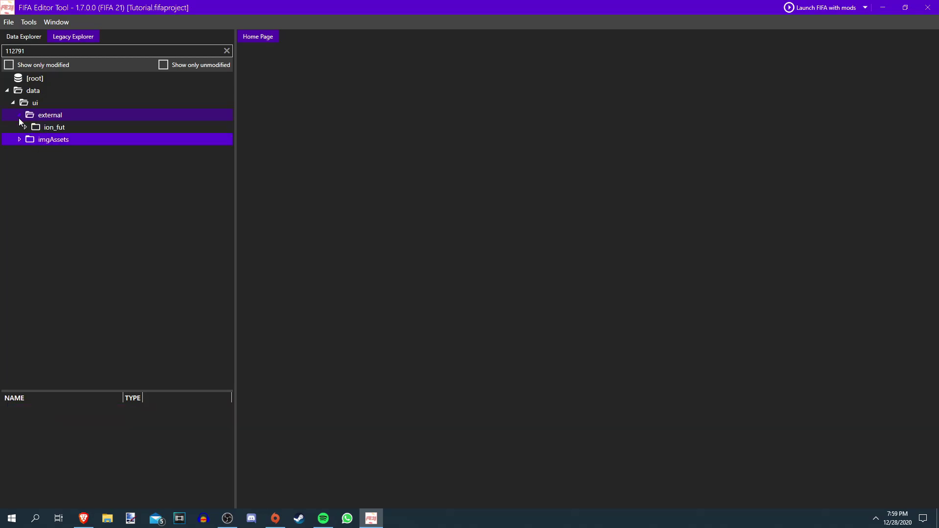
left_click(30, 38)
key("BackSpace")
key("BackSpace")
key("BackSpace")
key("BackSpace")
type("2791")
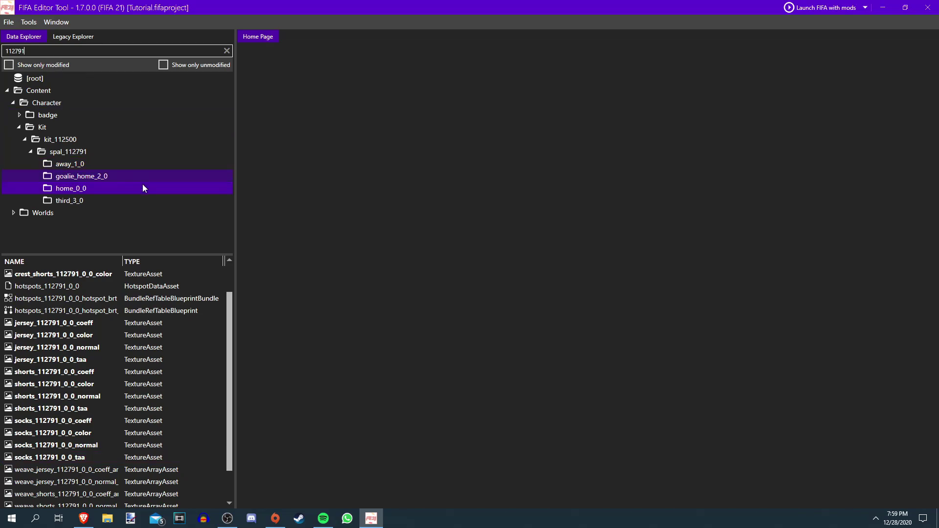
Open the banner_112791_color texture from the banner_112791 folder under Worlds
left_click(15, 93)
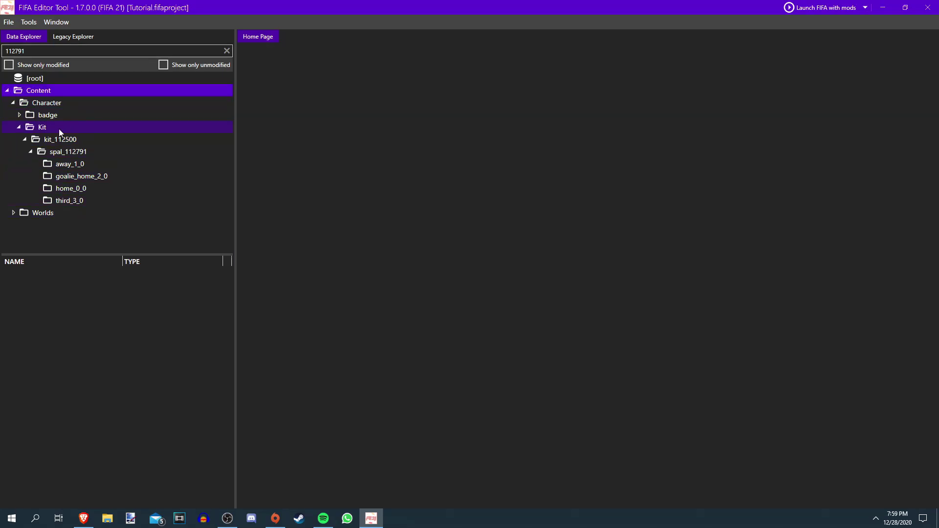
double_click(45, 214)
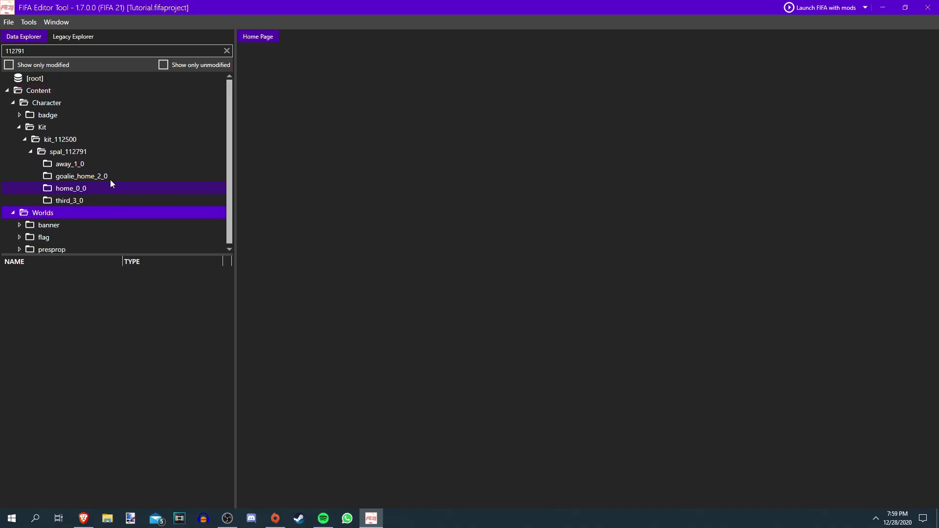
double_click(96, 224)
scroll(99, 218, "down", 1)
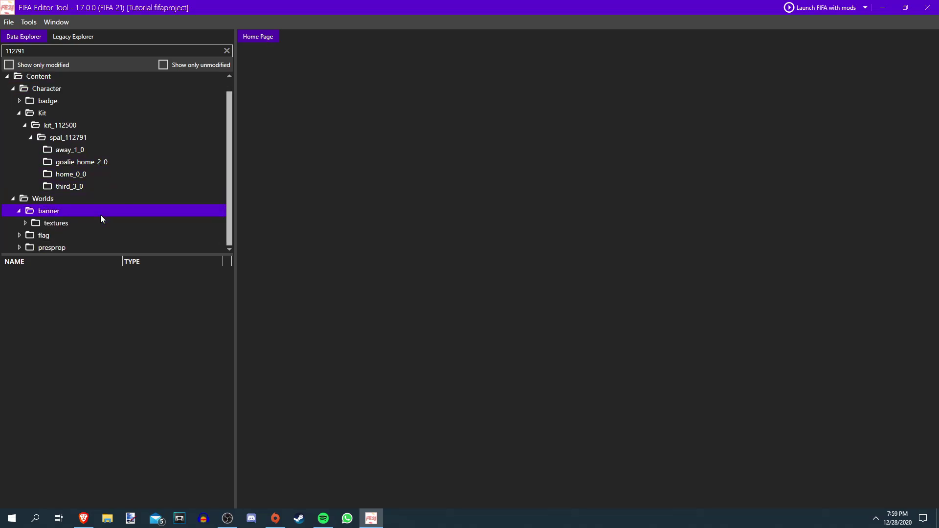
double_click(90, 221)
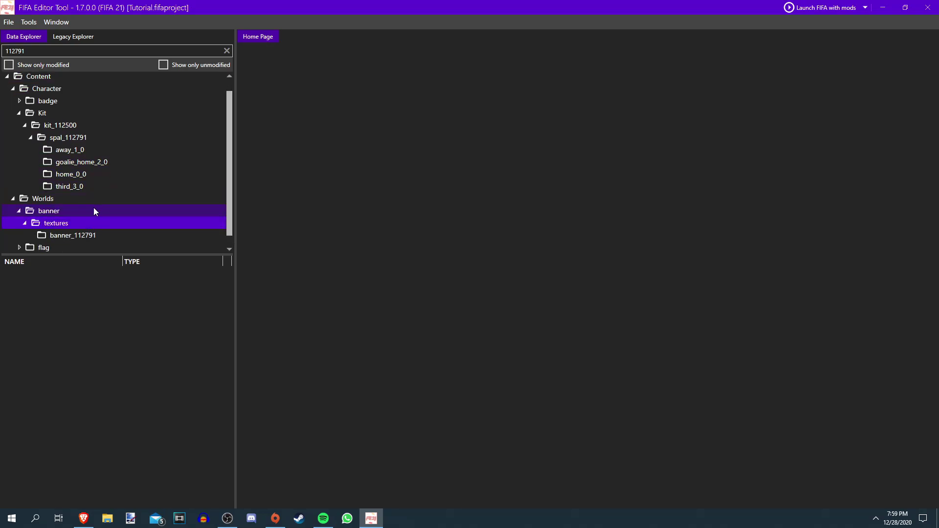
left_click(91, 237)
scroll(143, 245, "down", 1)
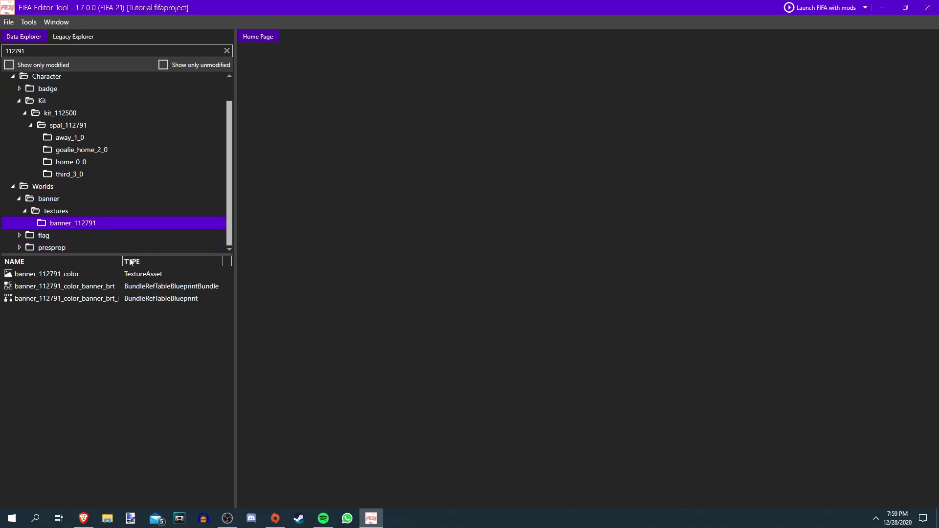
double_click(104, 273)
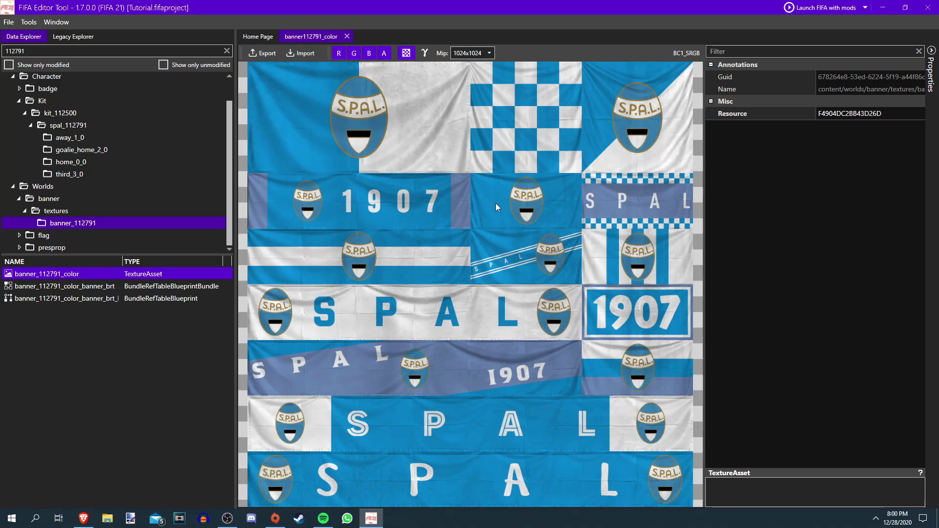
Import the banner_112791_color image from the Crest&Sponsor folder over the open banner texture
left_click(300, 54)
left_click(172, 90)
left_click(386, 248)
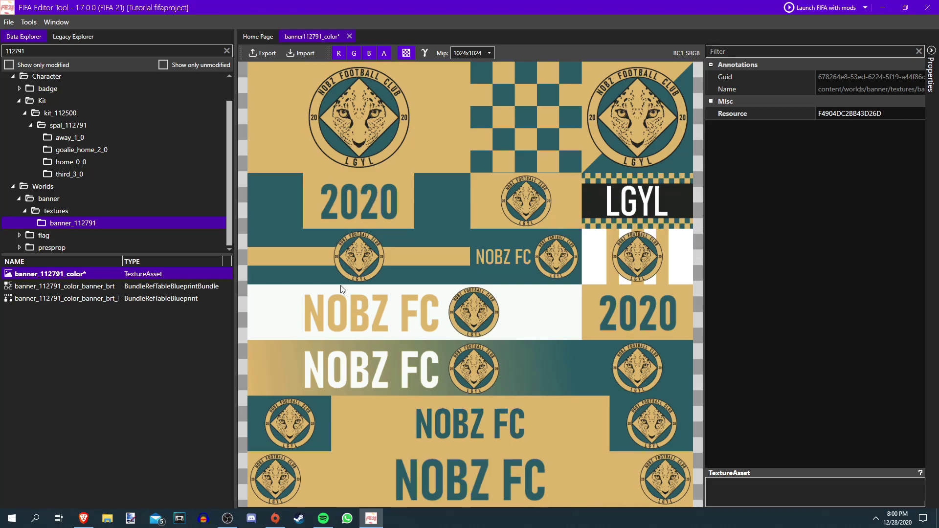
Open the four color textures, flag_112791_0 to flag_112791_3, from the flag_112791 folder under Worlds
double_click(61, 234)
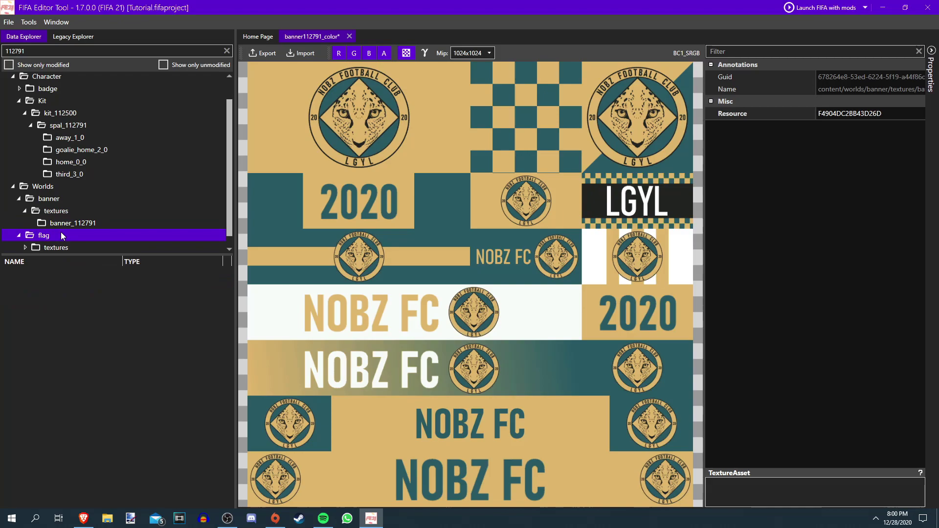
double_click(62, 235)
left_click(62, 248)
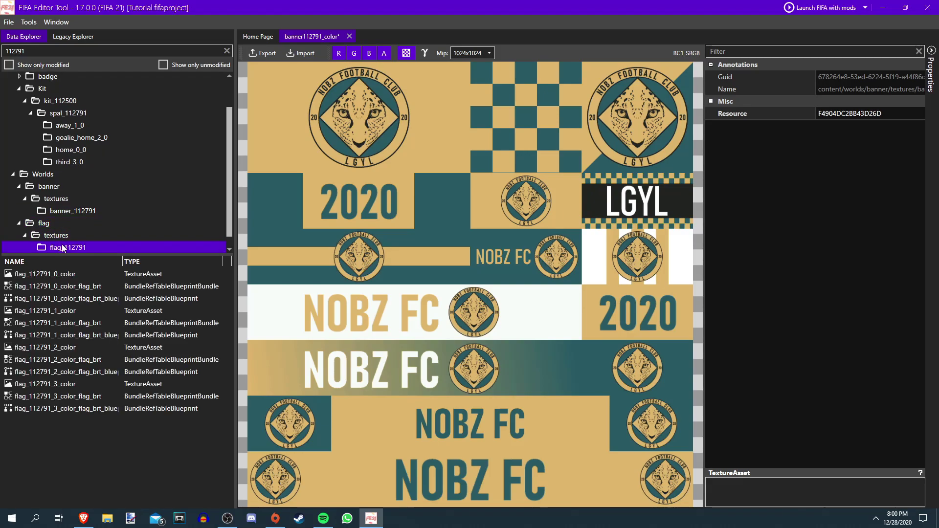
double_click(83, 276)
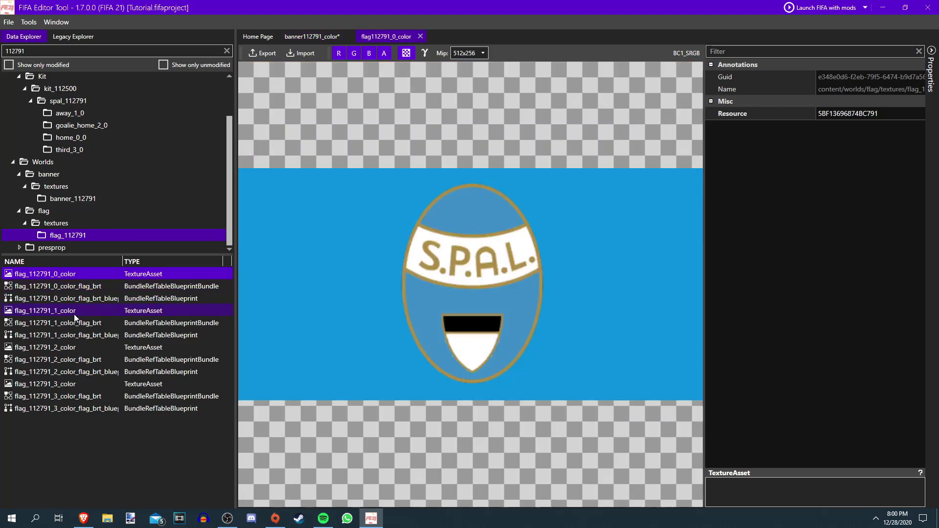
double_click(137, 311)
double_click(84, 348)
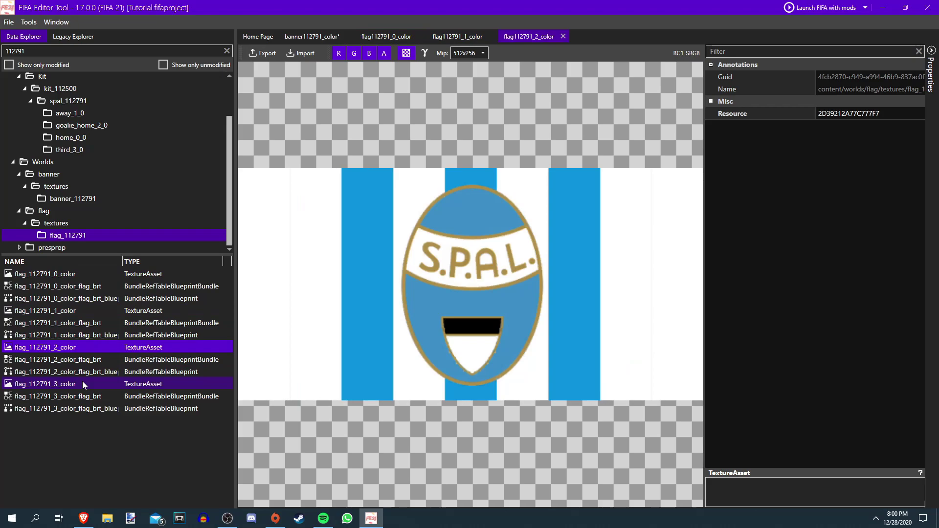
double_click(81, 383)
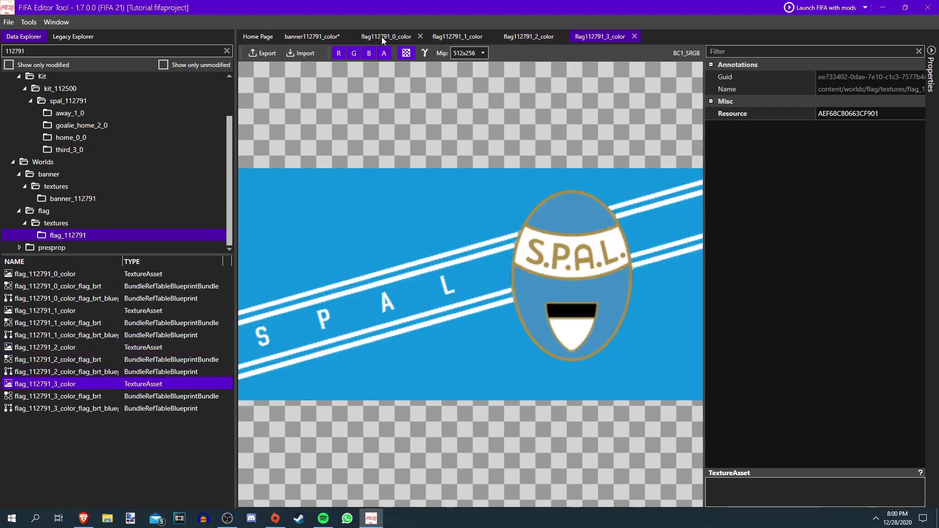
left_click(383, 37)
left_click(459, 39)
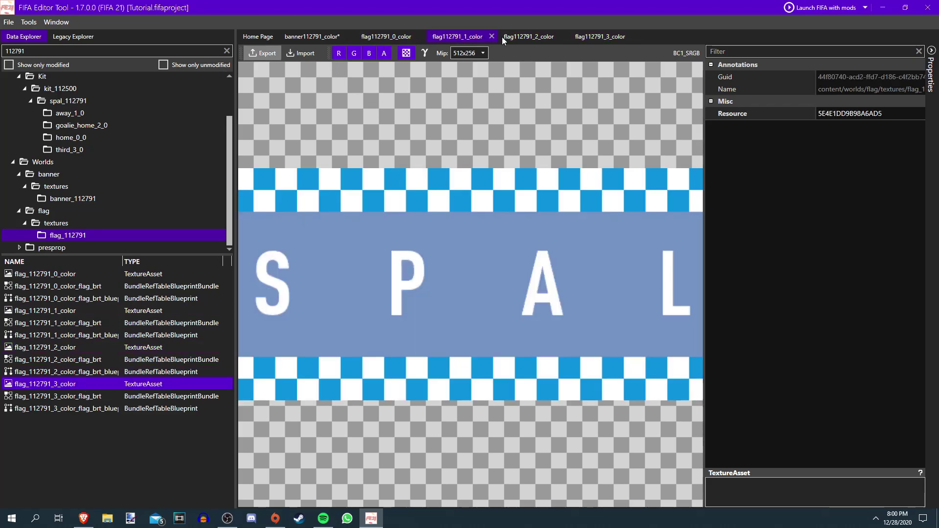
Import the flag_112791_0_color and flag_112791_1_color images over their matching flag textures
left_click(386, 40)
left_click(298, 57)
scroll(147, 167, "down", 1)
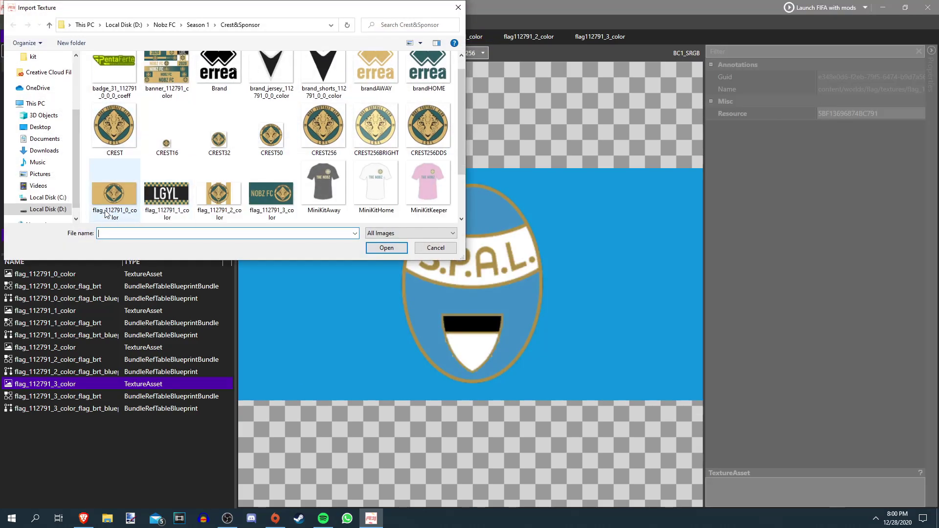
double_click(114, 193)
left_click(463, 34)
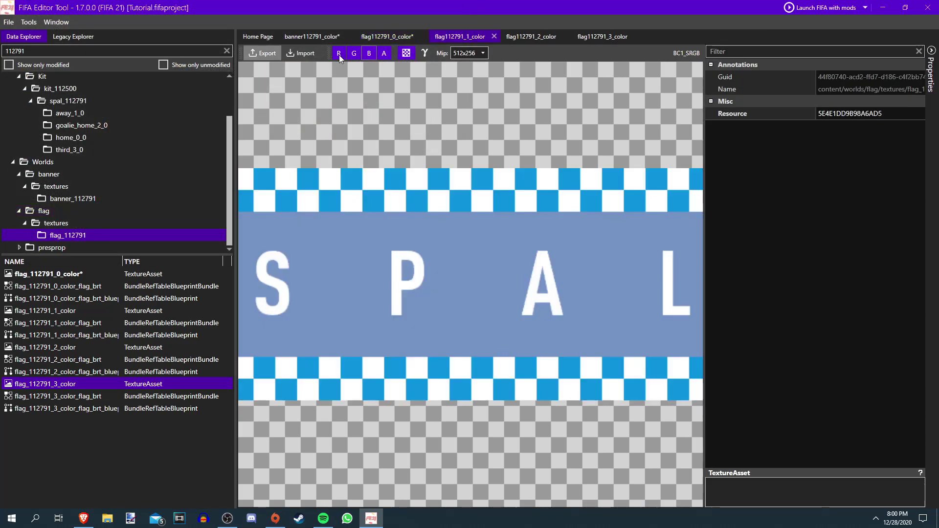
left_click(309, 56)
double_click(187, 210)
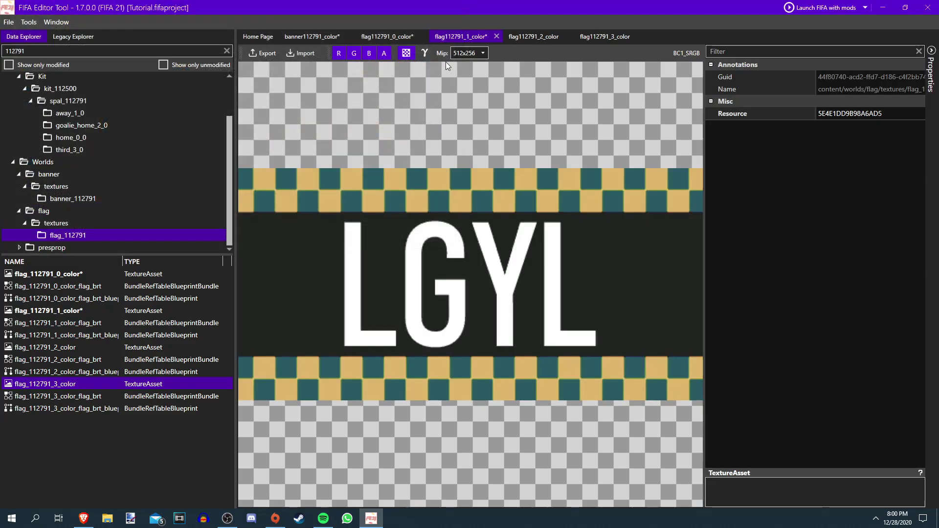
Import the flag_112791_2_color and flag_112791_3_color images over their matching flag textures and save the project
left_click(536, 33)
left_click(305, 53)
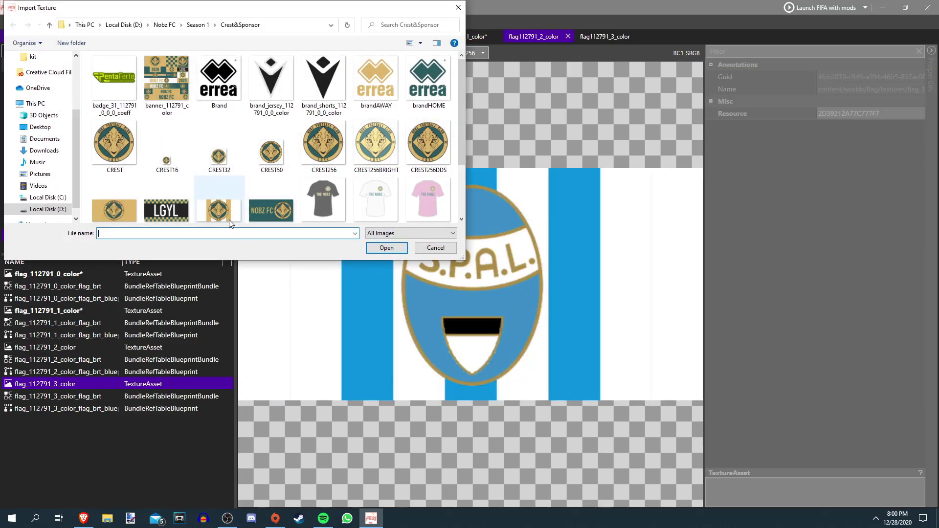
double_click(221, 209)
left_click(610, 37)
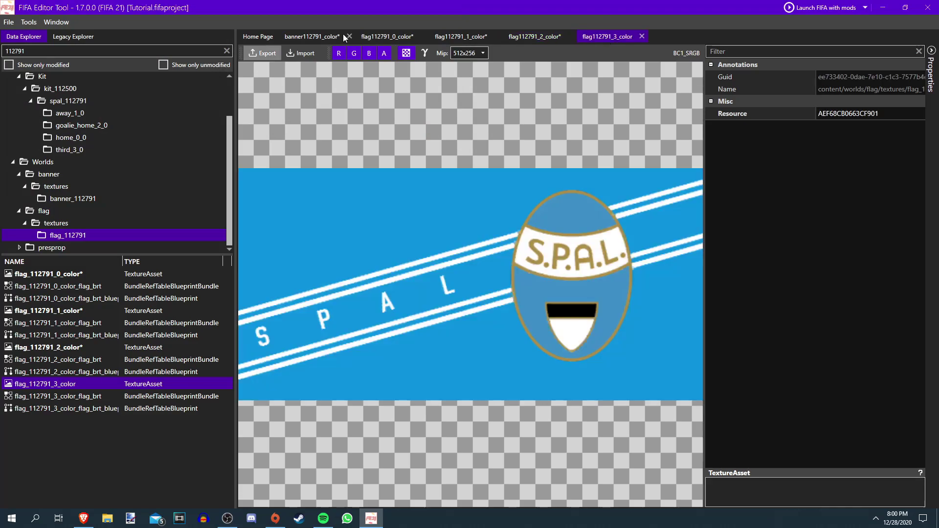
left_click(306, 53)
double_click(274, 213)
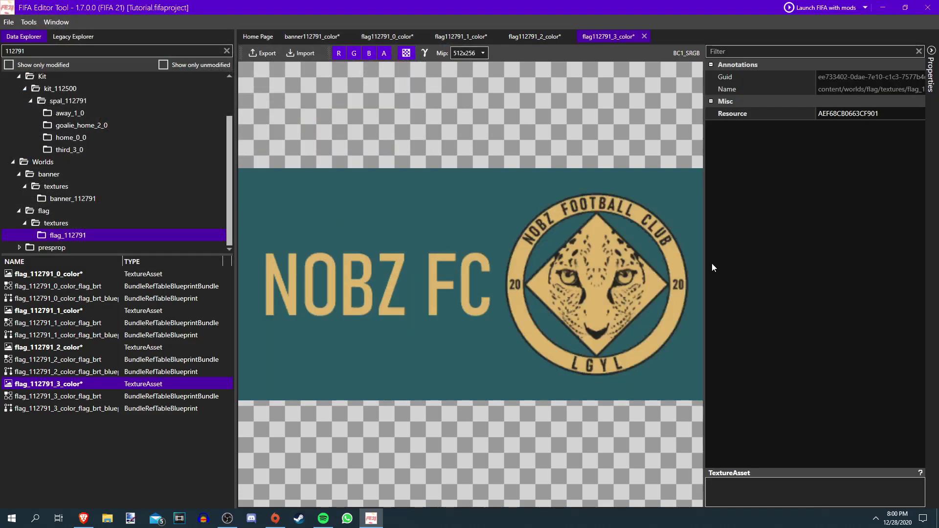
key("ctrl+s")
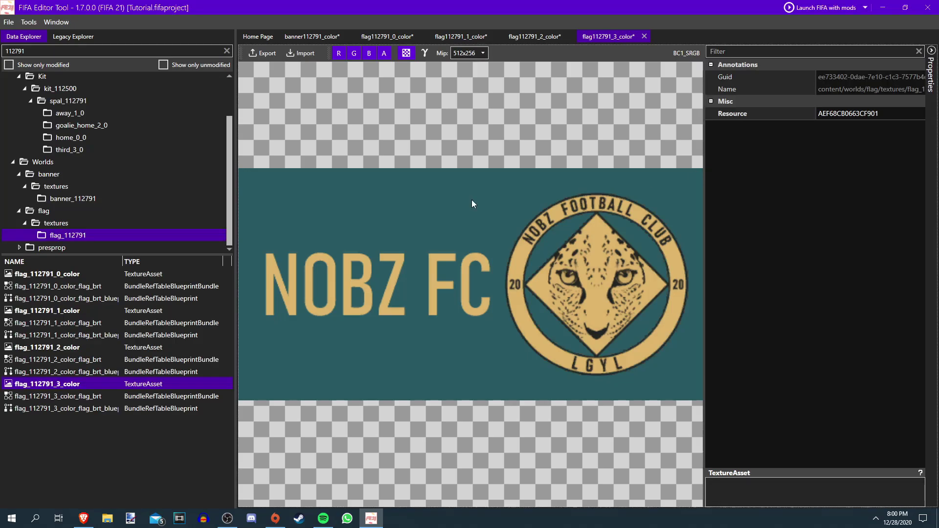
Open the tifo_2_7112791_0_color texture under Worlds, presprop, tifo and import the matching image from the Crest&Sponsor folder over it
double_click(63, 248)
double_click(60, 248)
left_click(77, 247)
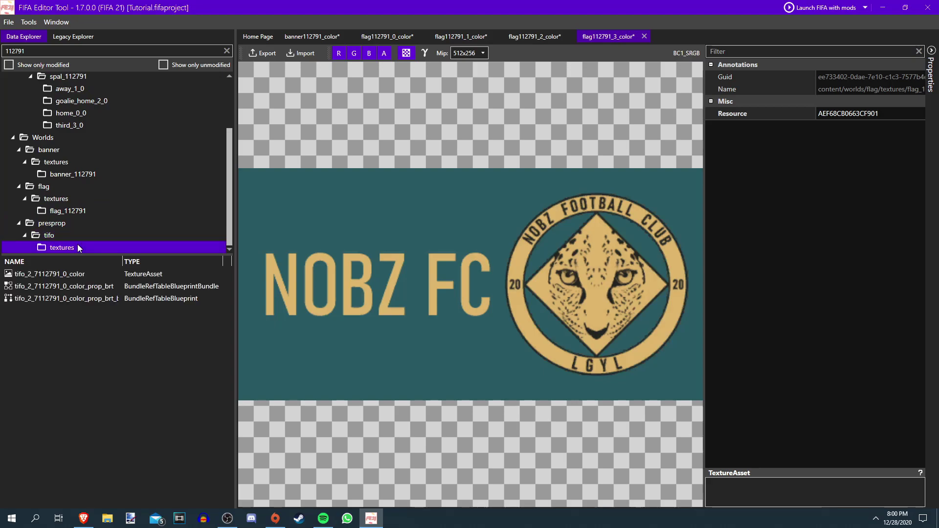
double_click(66, 276)
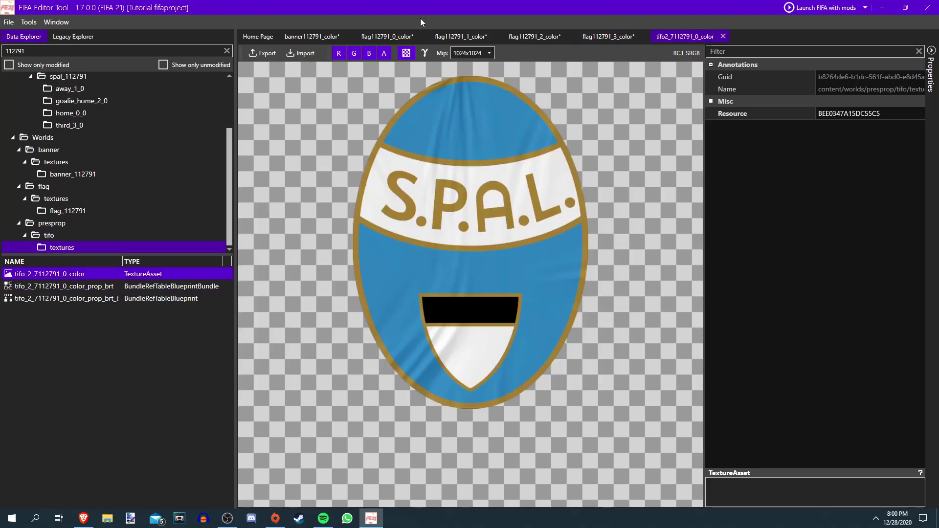
left_click(305, 54)
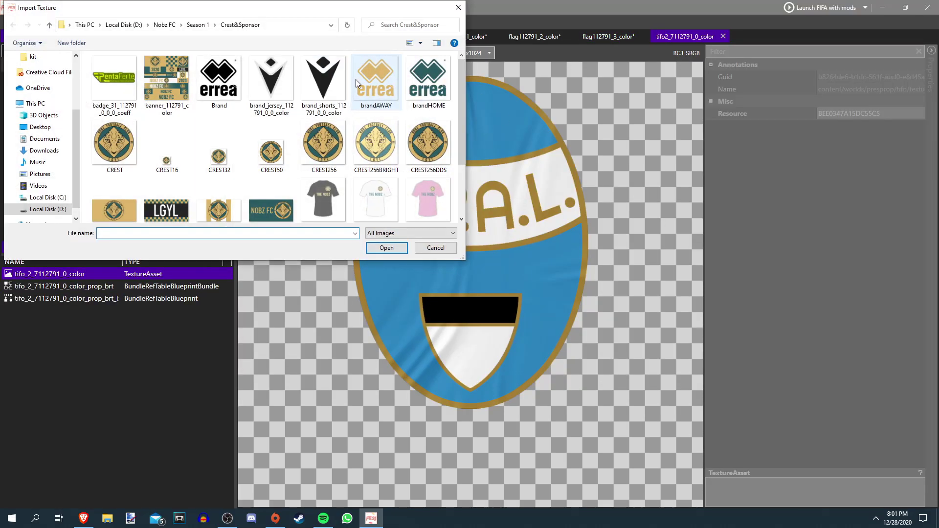
scroll(294, 132, "down", 2)
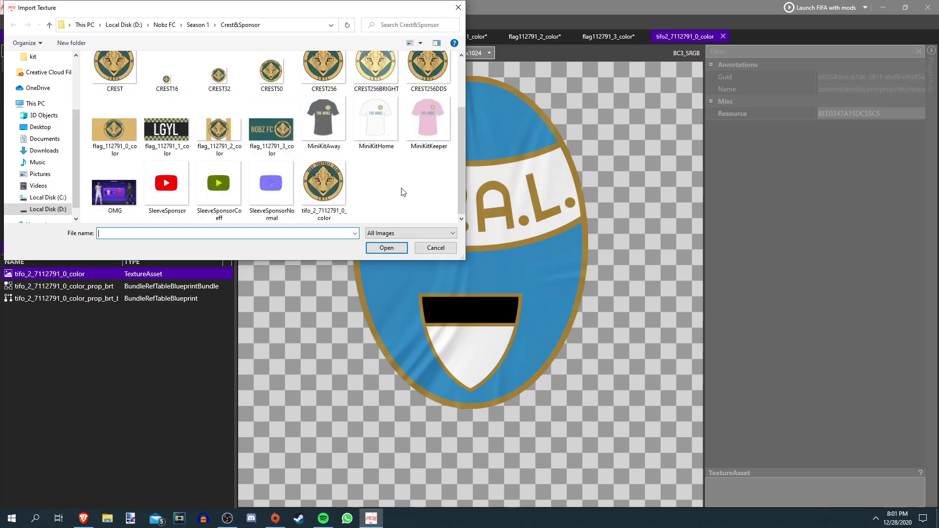
double_click(336, 195)
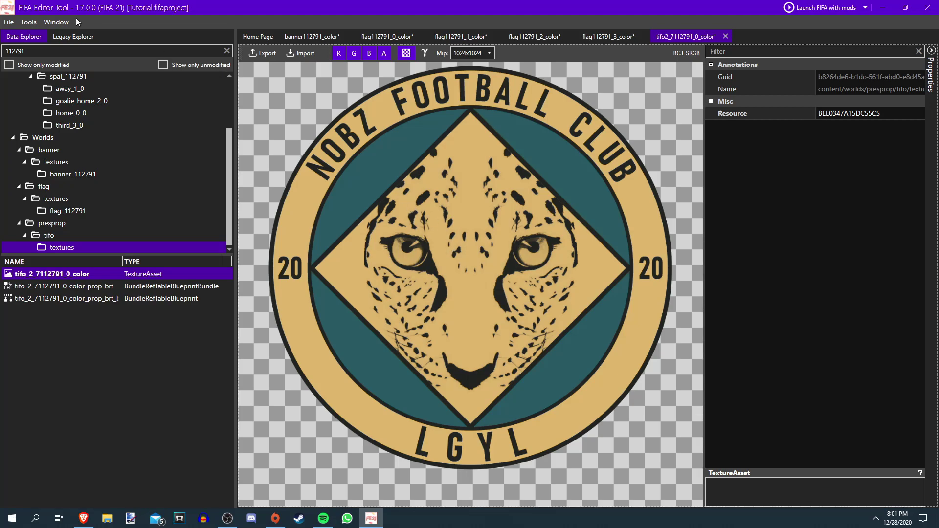
Close the open banner, flag and tifo textures, leaving only the Home Page
left_click(74, 37)
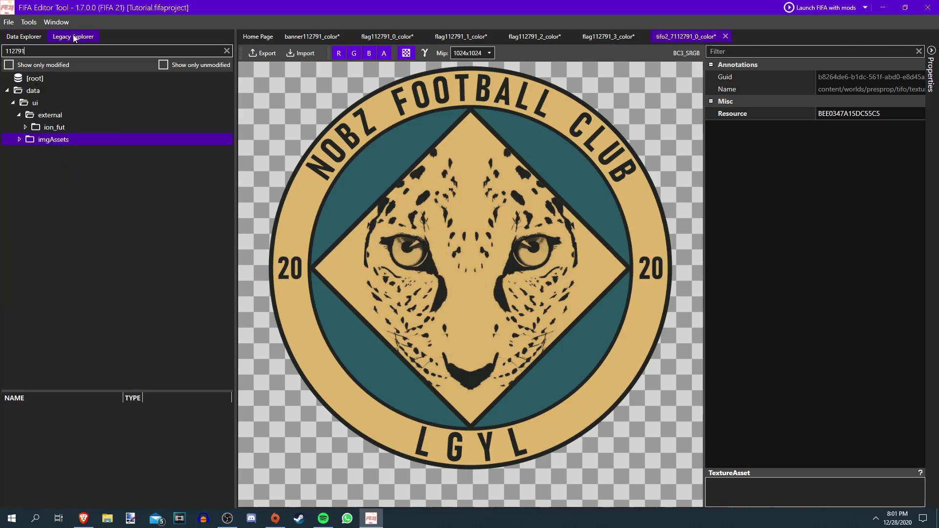
left_click(24, 38)
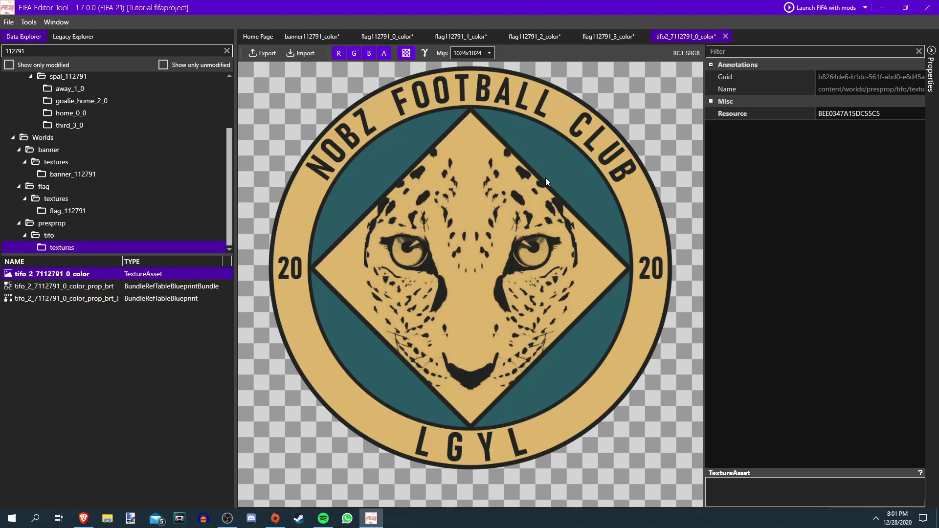
left_click(350, 37)
left_click(347, 37)
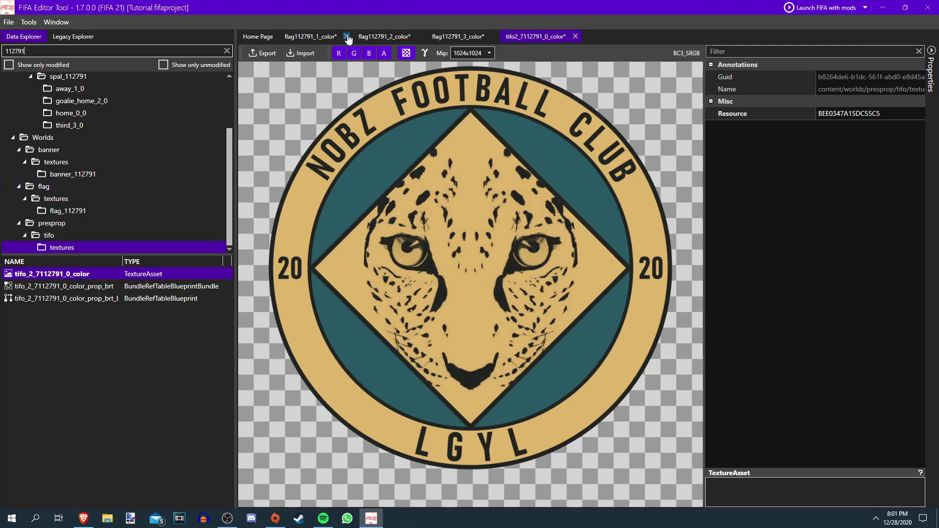
left_click(347, 36)
left_click(347, 37)
left_click(347, 37)
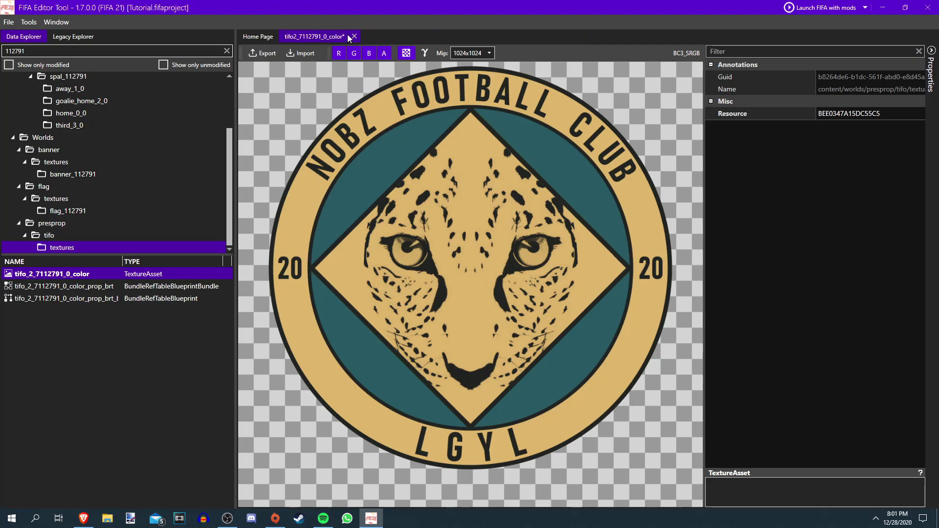
left_click(353, 37)
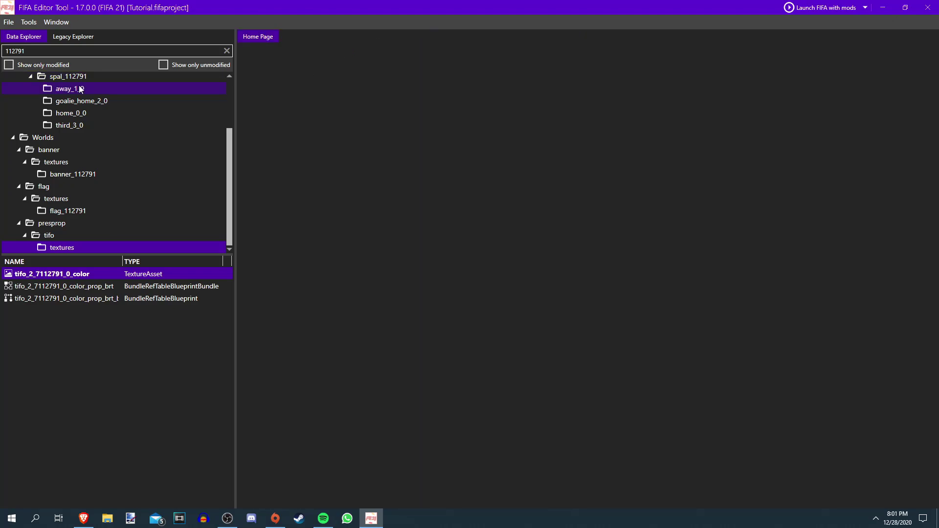
Clear the 112791 search filter from the non-legacy data files
scroll(78, 89, "up", 3)
left_click(15, 92)
left_click(42, 51)
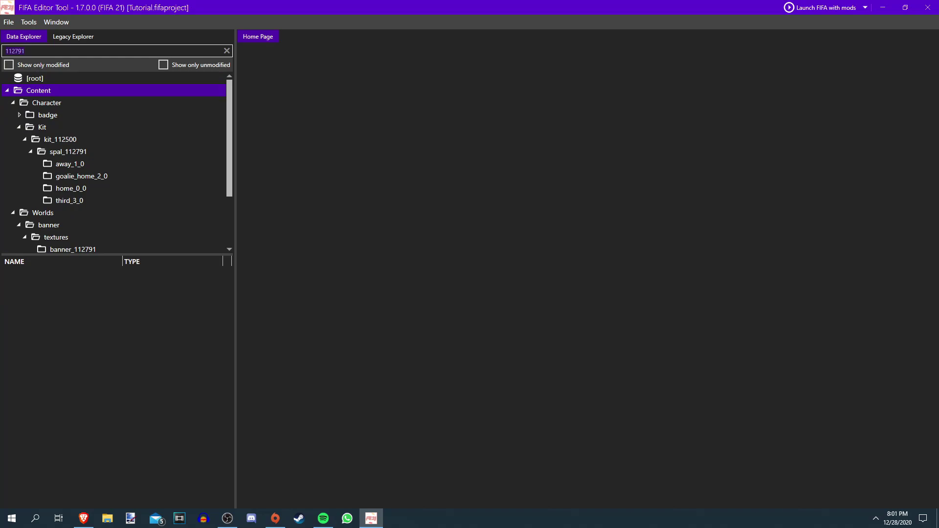
key("ctrl+a")
key("BackSpace")
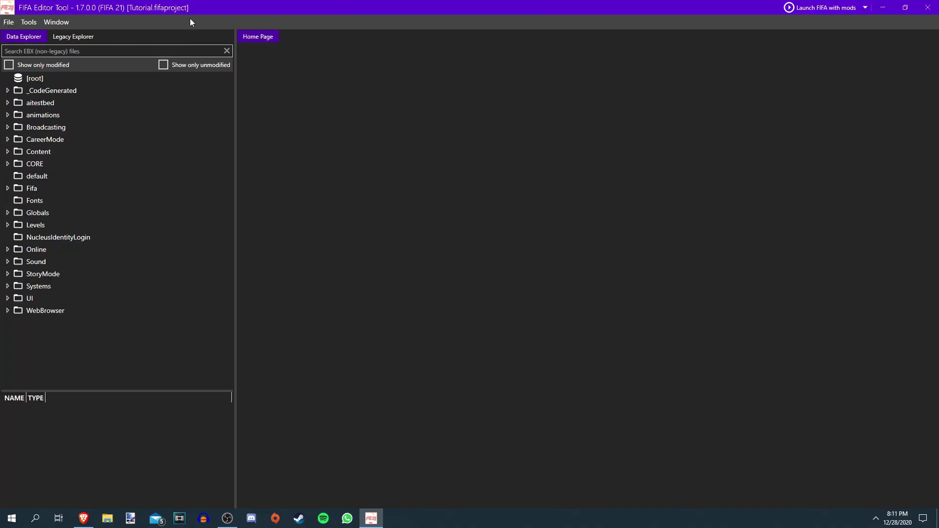
Save the project and export it as a FIFA mod file named CCNobzfC in the TUTORIAL folder, keeping the prefilled mod details
left_click(12, 26)
left_click(19, 66)
left_click(10, 24)
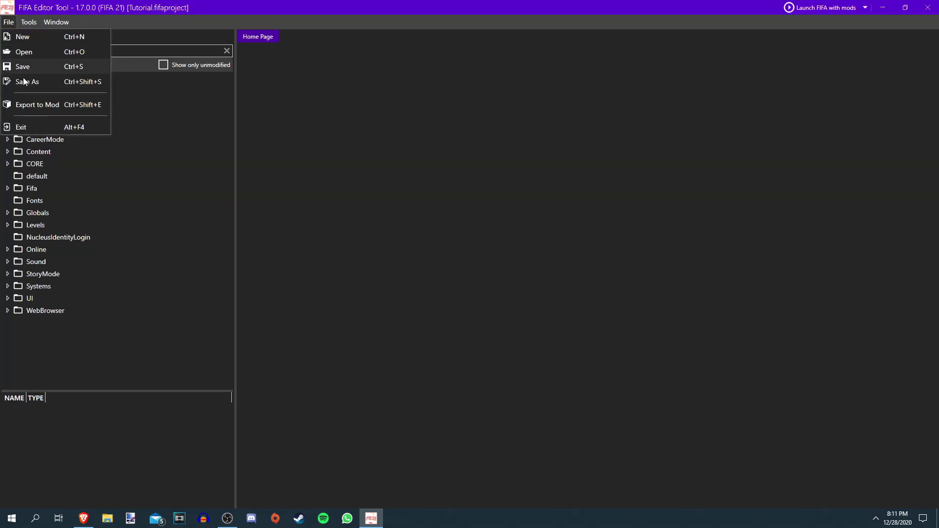
left_click(33, 106)
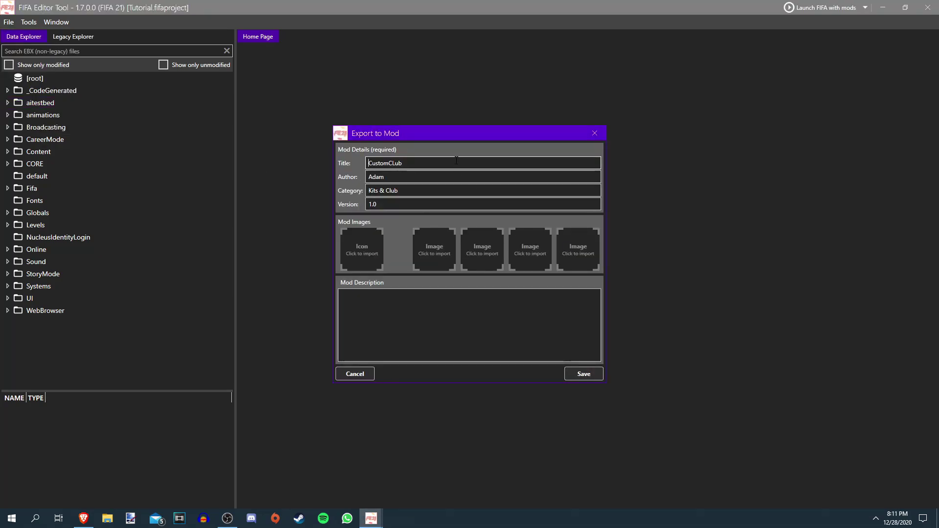
left_click_drag(456, 160, 336, 163)
key("Tab")
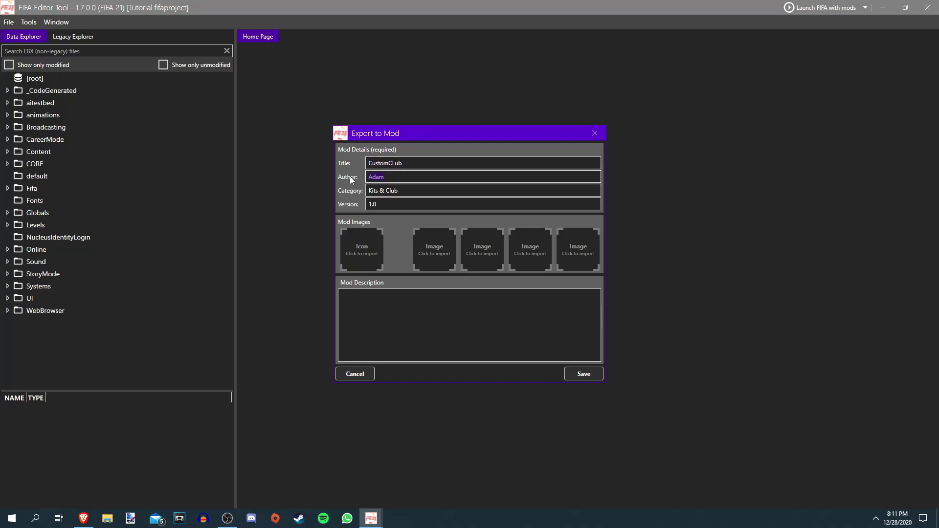
key("Tab")
left_click(410, 192)
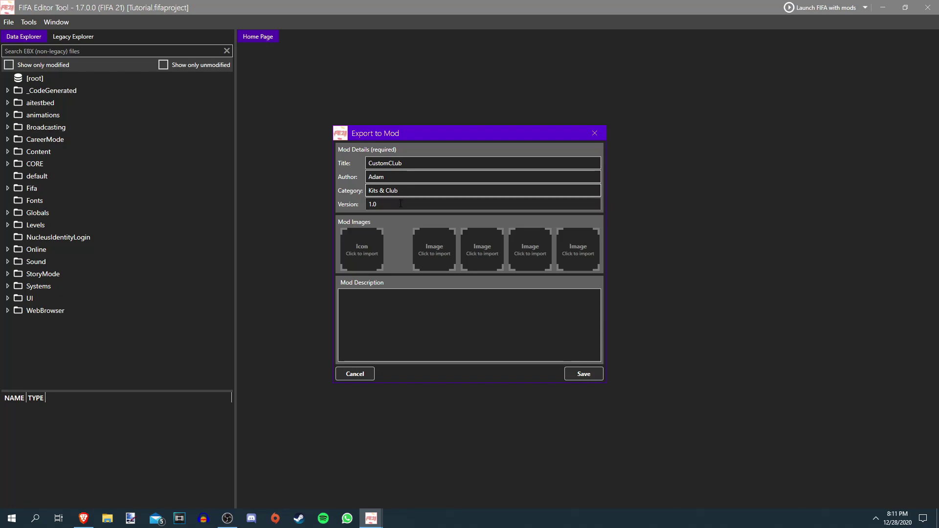
key("Tab")
left_click(581, 374)
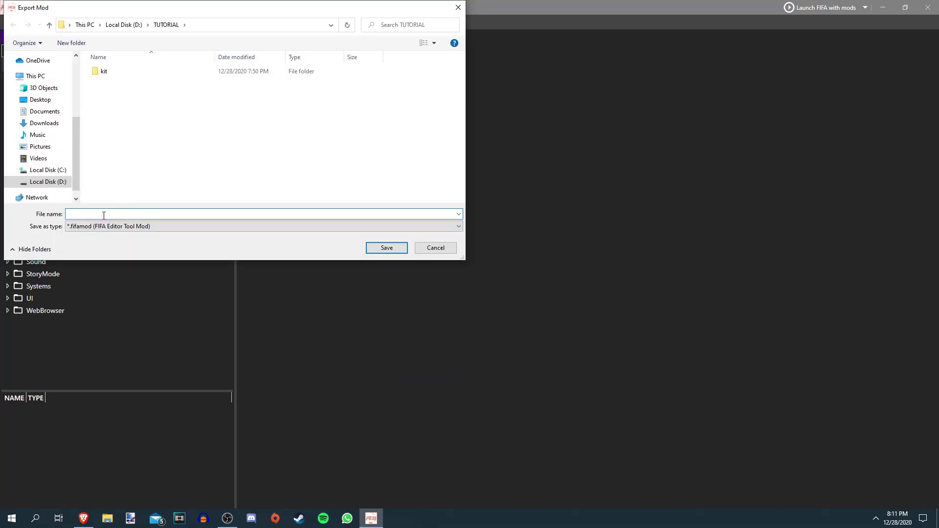
type("CCNobzfC")
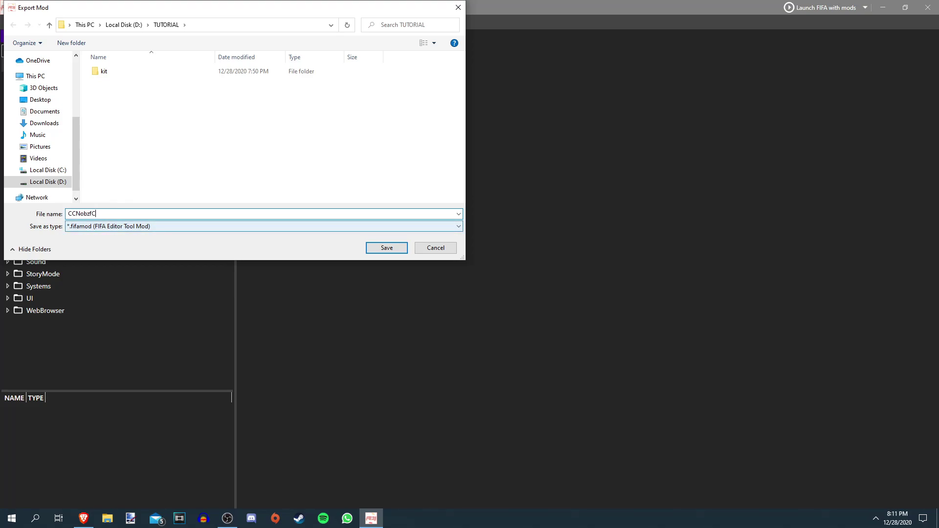
key("Return")
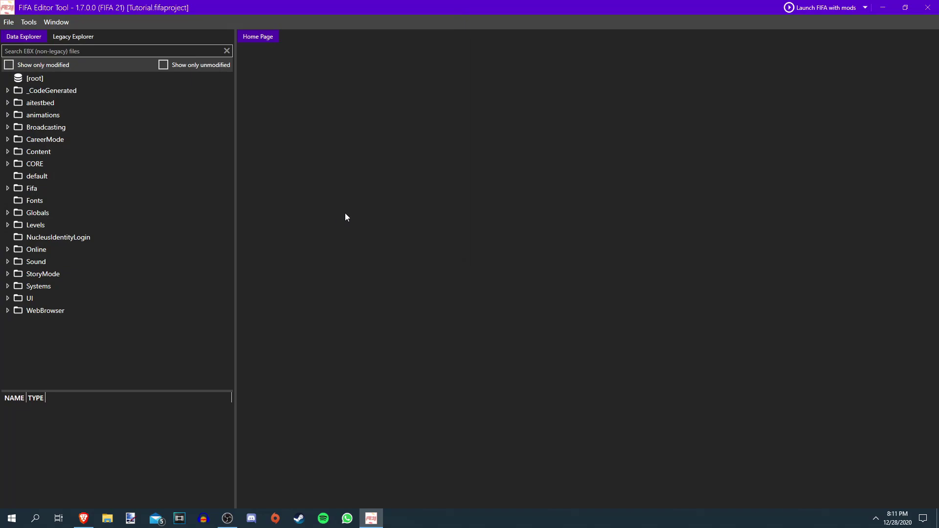
Exit FIFA Editor Tool and start FIFA Mod Manager from the desktop
left_click(8, 22)
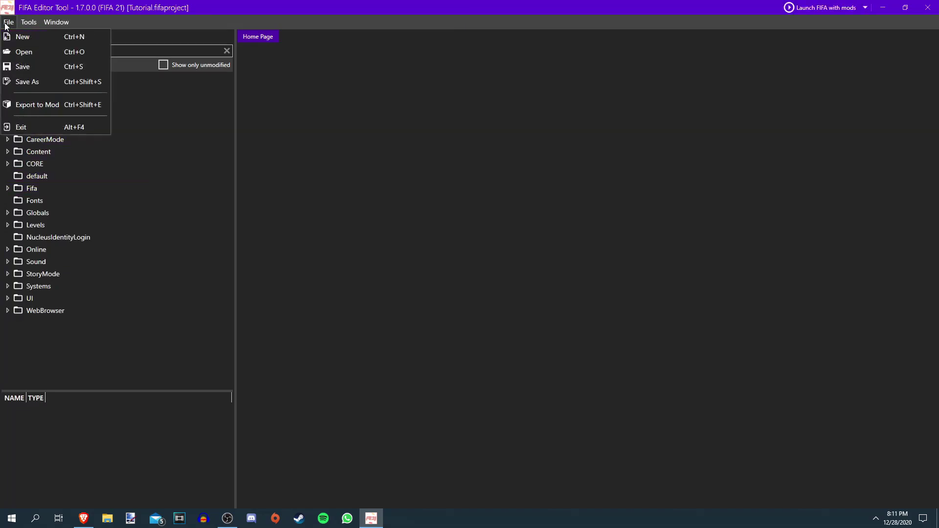
left_click(42, 126)
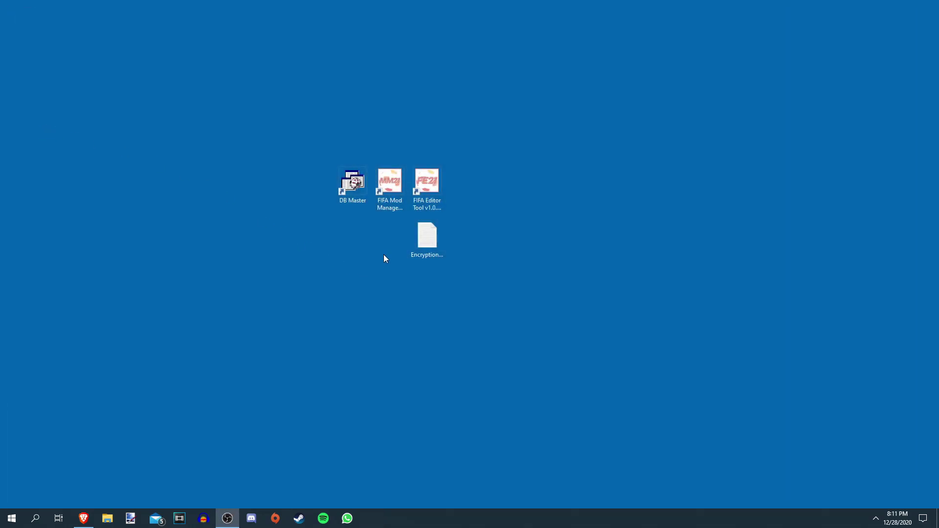
left_click(395, 182)
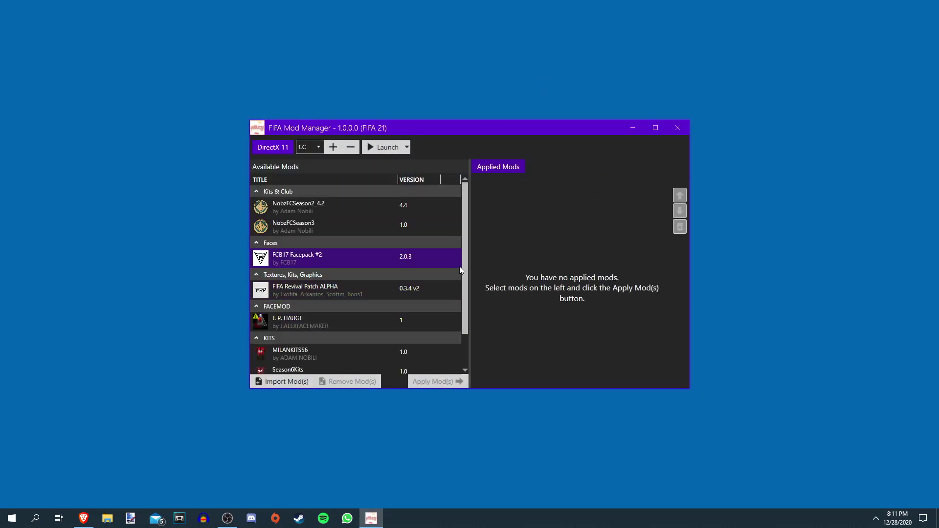
Look through the available mods and start importing a mod file from the TUTORIAL folder
scroll(467, 259, "down", 2)
scroll(462, 226, "up", 2)
left_click(274, 382)
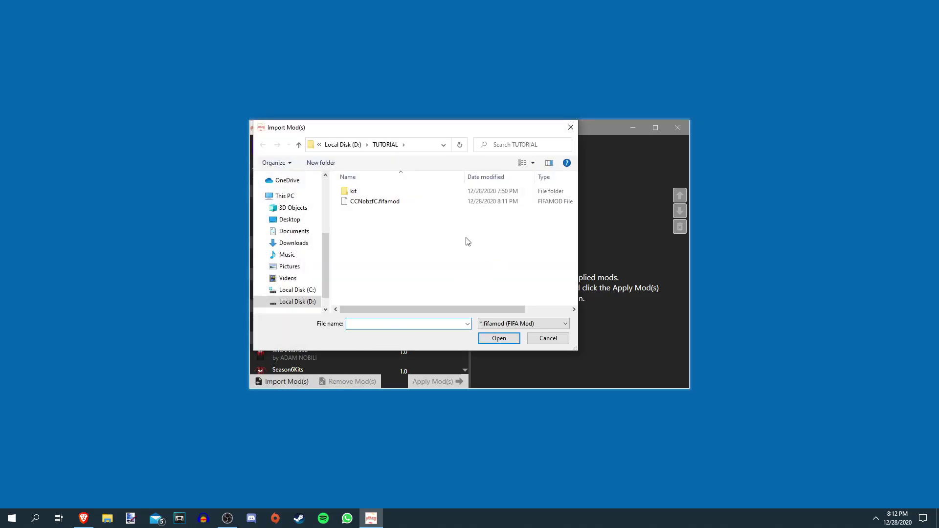